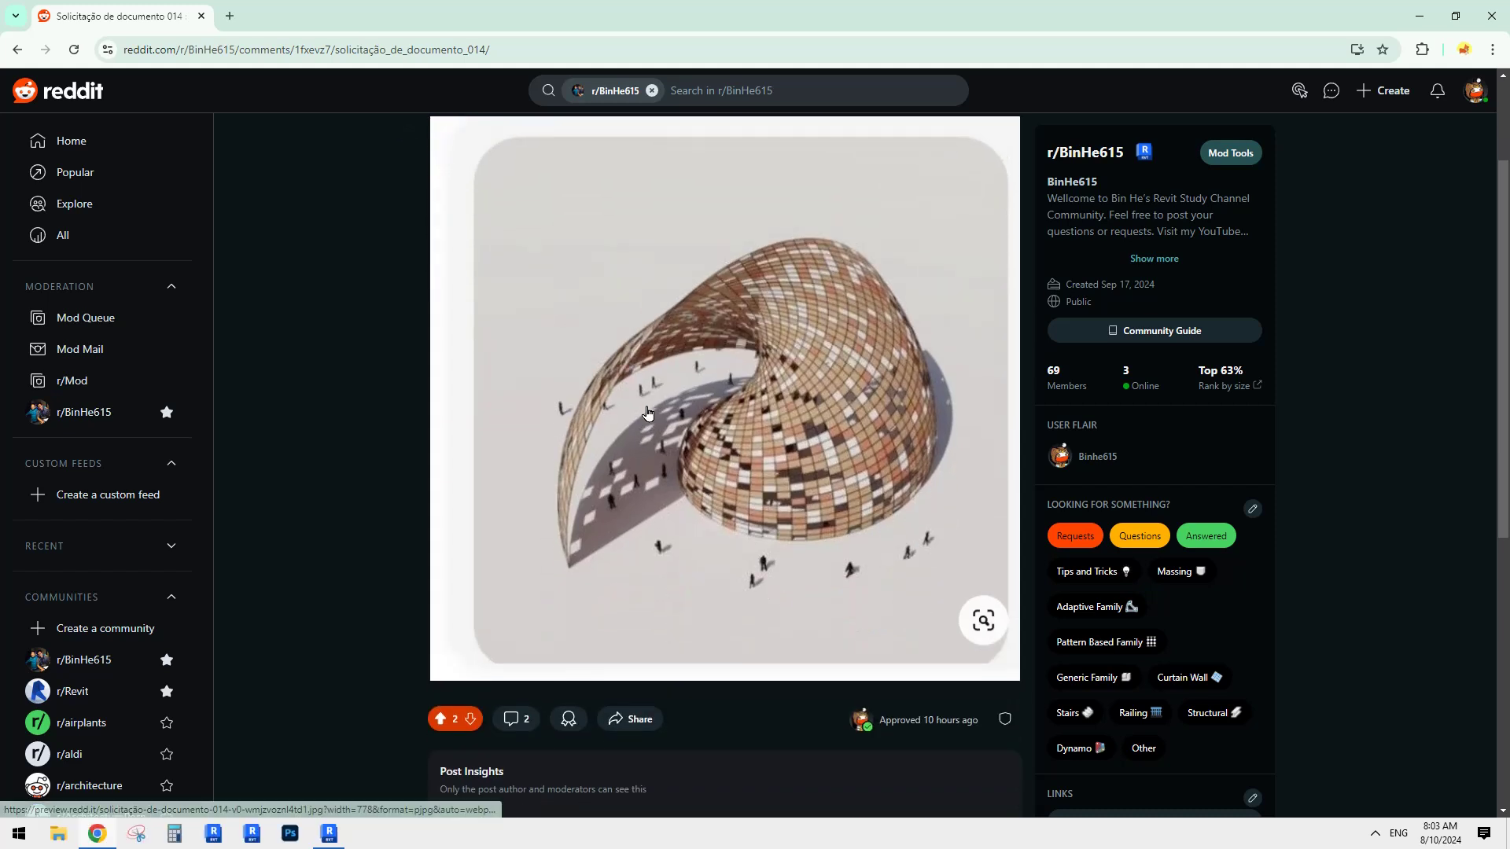
Step: Examine the Reddit request and its photo of the curved, tiled shell pavilion
{"action": "scroll", "coordinate": [647, 413], "scroll_direction": "down", "scroll_amount": 1}
{"action": "scroll", "coordinate": [559, 470], "scroll_direction": "up", "scroll_amount": 2}
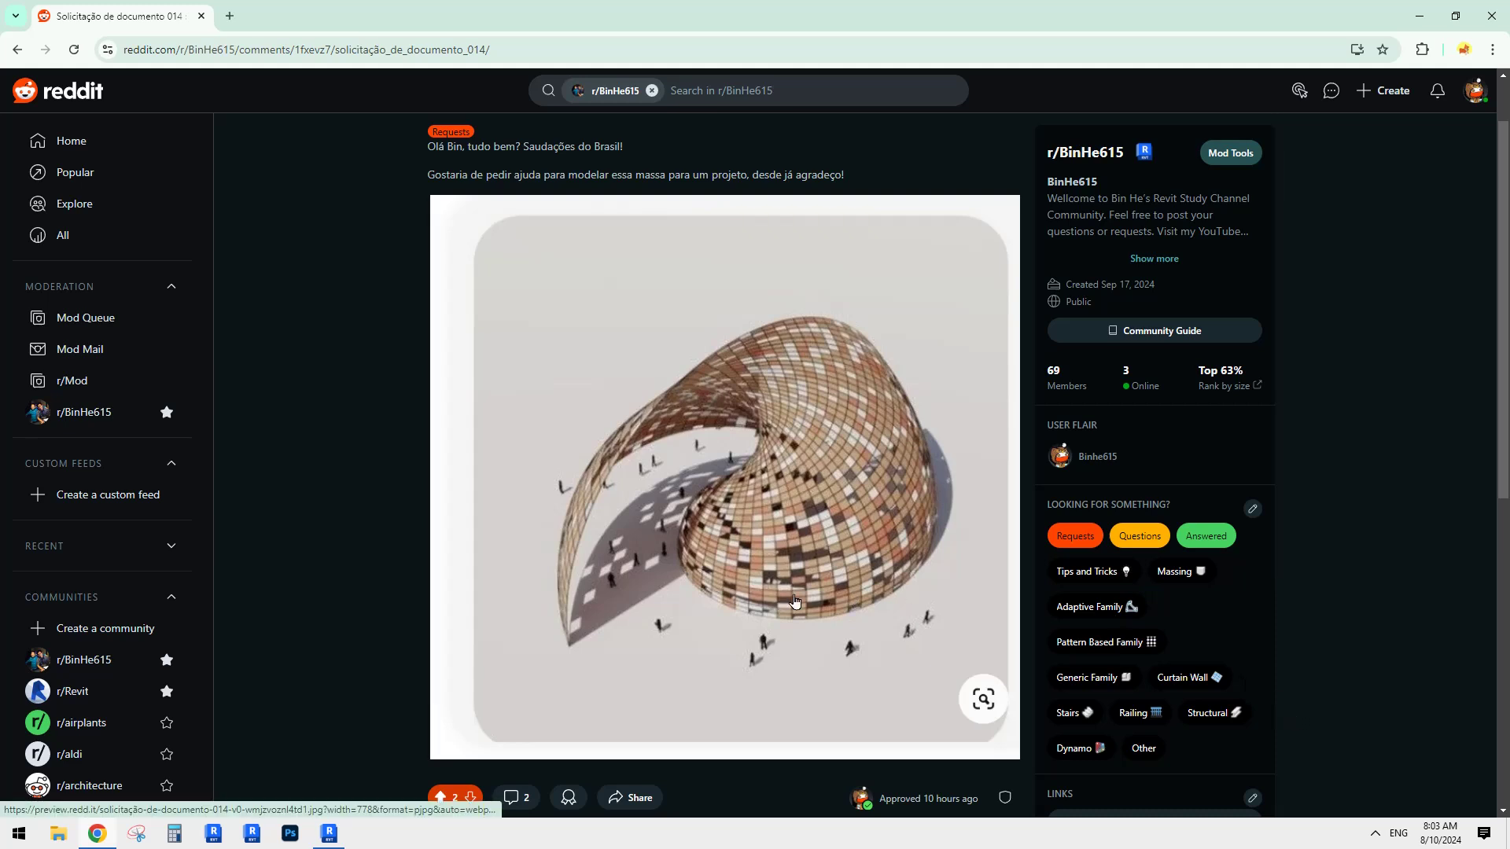
{"action": "scroll", "coordinate": [784, 597], "scroll_direction": "down", "scroll_amount": 1}
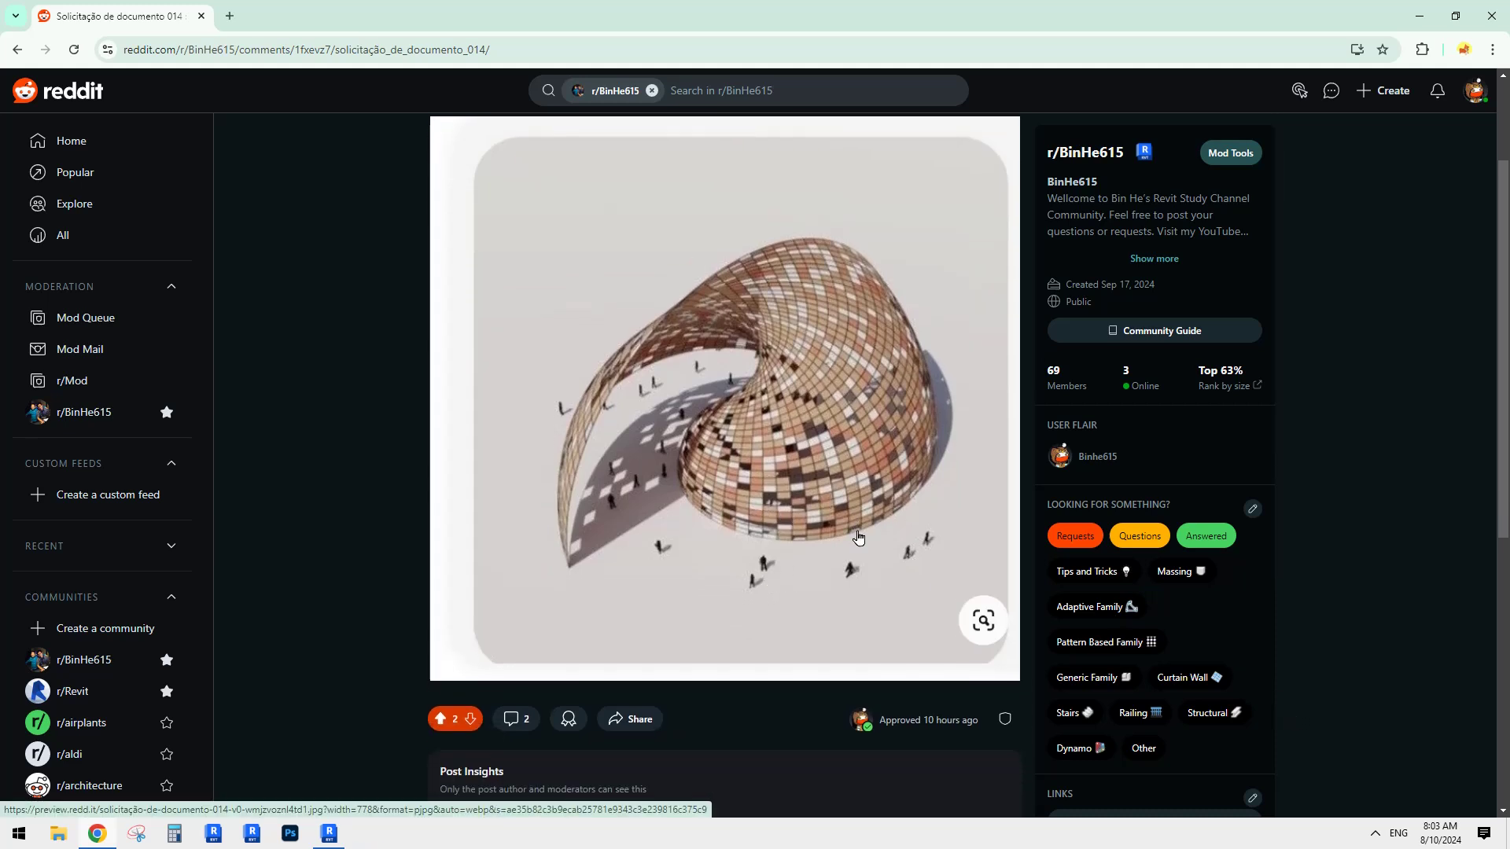
{"action": "scroll", "coordinate": [809, 549], "scroll_direction": "down", "scroll_amount": 3}
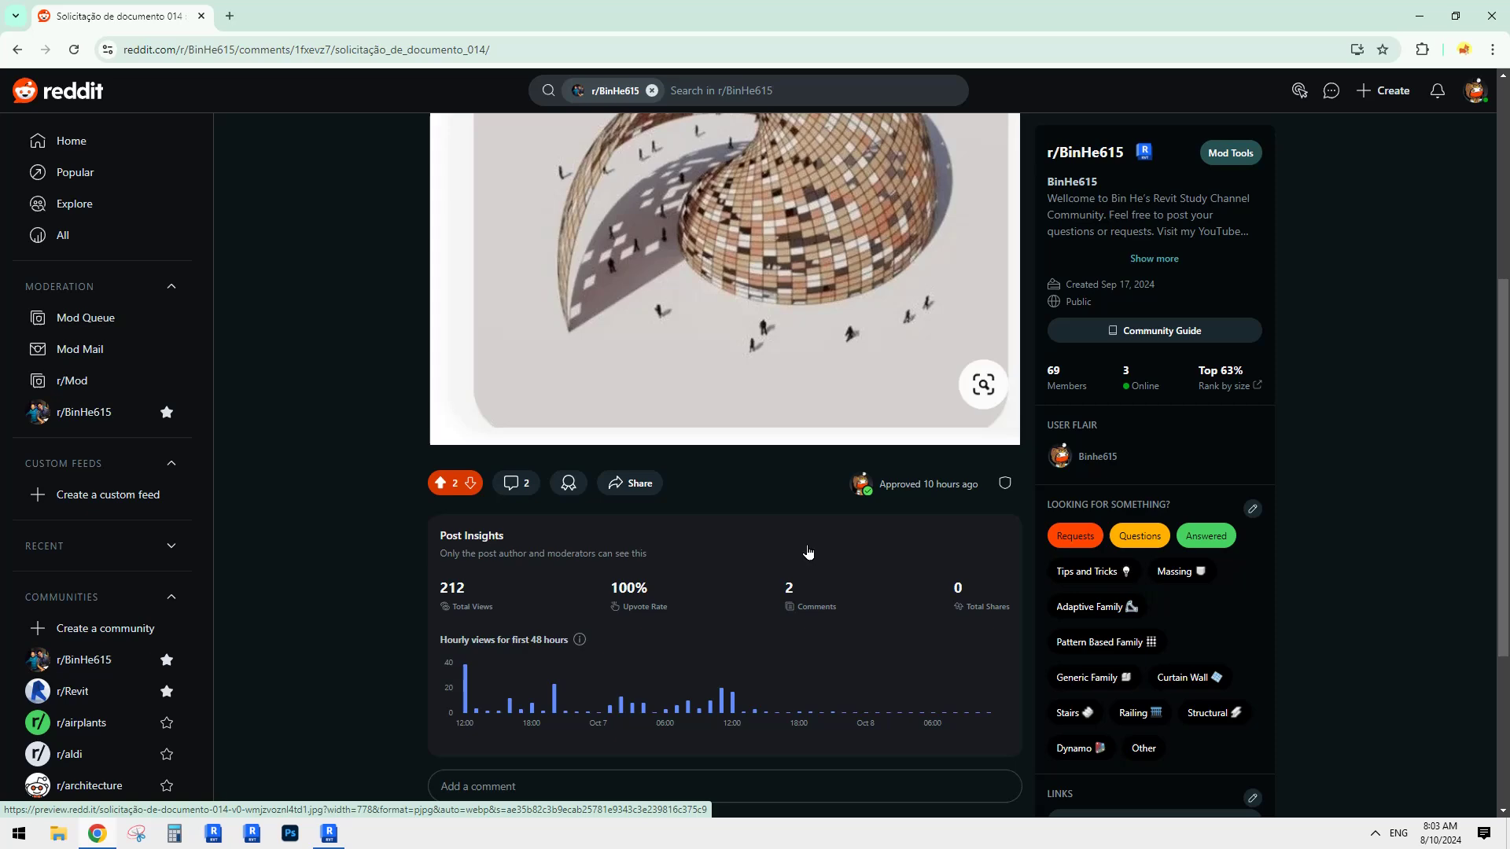
{"action": "scroll", "coordinate": [806, 553], "scroll_direction": "up", "scroll_amount": 4}
{"action": "scroll", "coordinate": [806, 553], "scroll_direction": "up", "scroll_amount": 2}
{"action": "scroll", "coordinate": [662, 509], "scroll_direction": "down", "scroll_amount": 1}
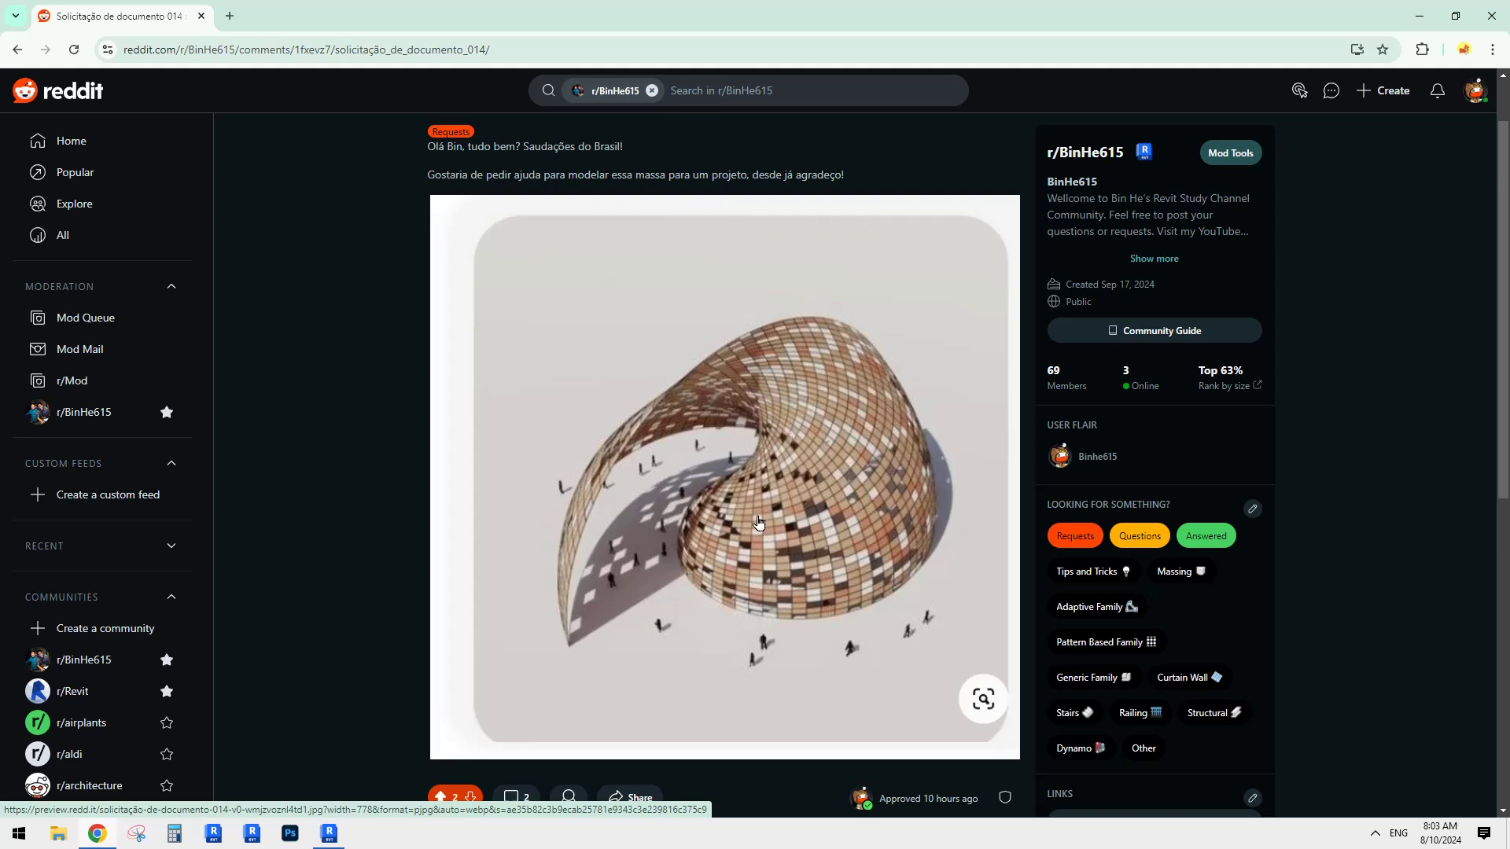
{"action": "scroll", "coordinate": [758, 523], "scroll_direction": "down", "scroll_amount": 1}
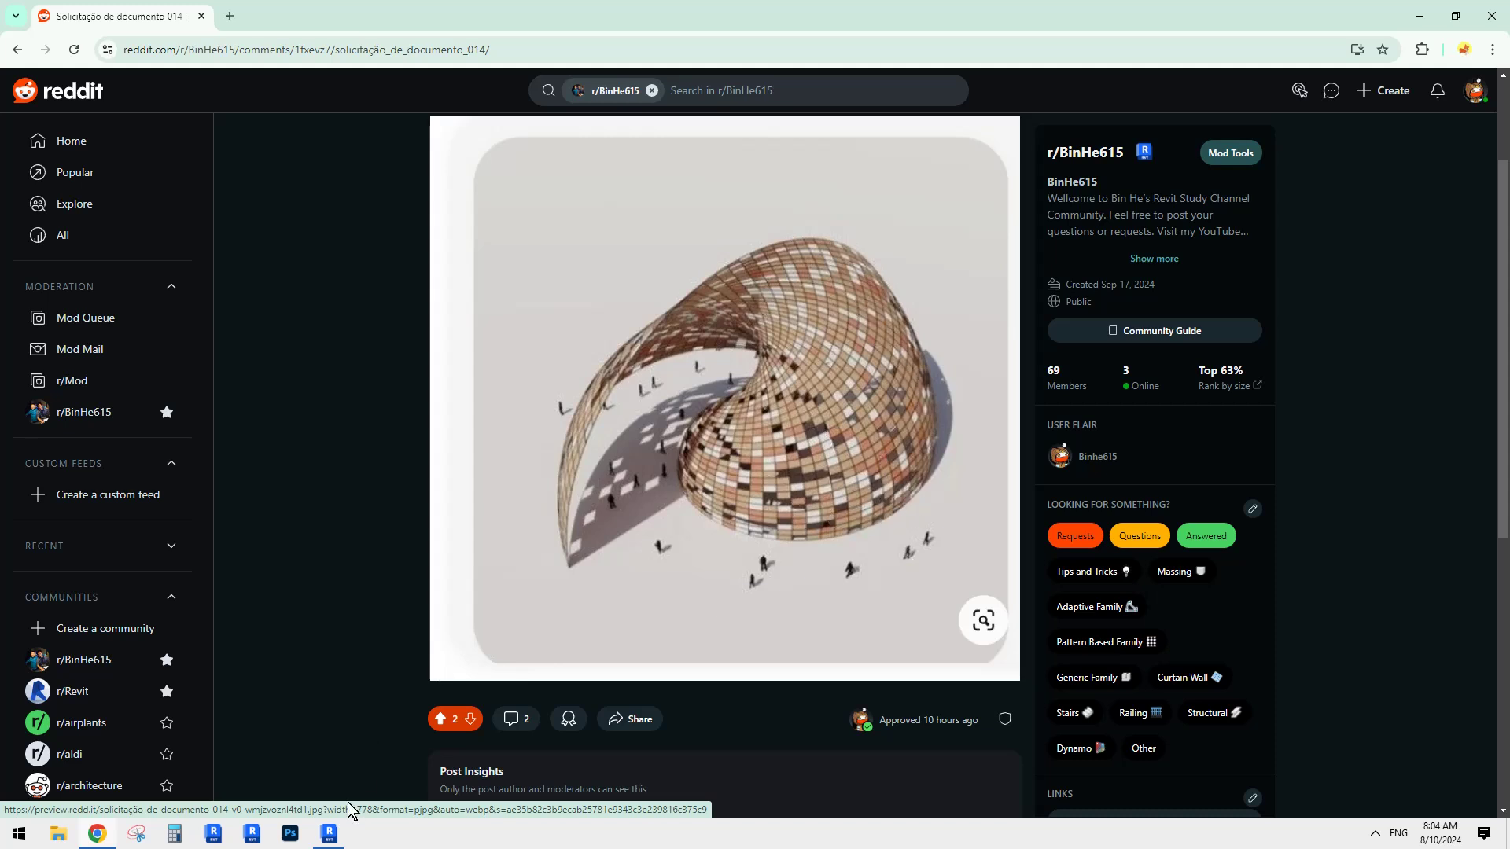
Step: Switch to Revit and start a new family from the English Conceptual Mass template Metric Mass.rft
{"action": "left_click", "coordinate": [329, 833]}
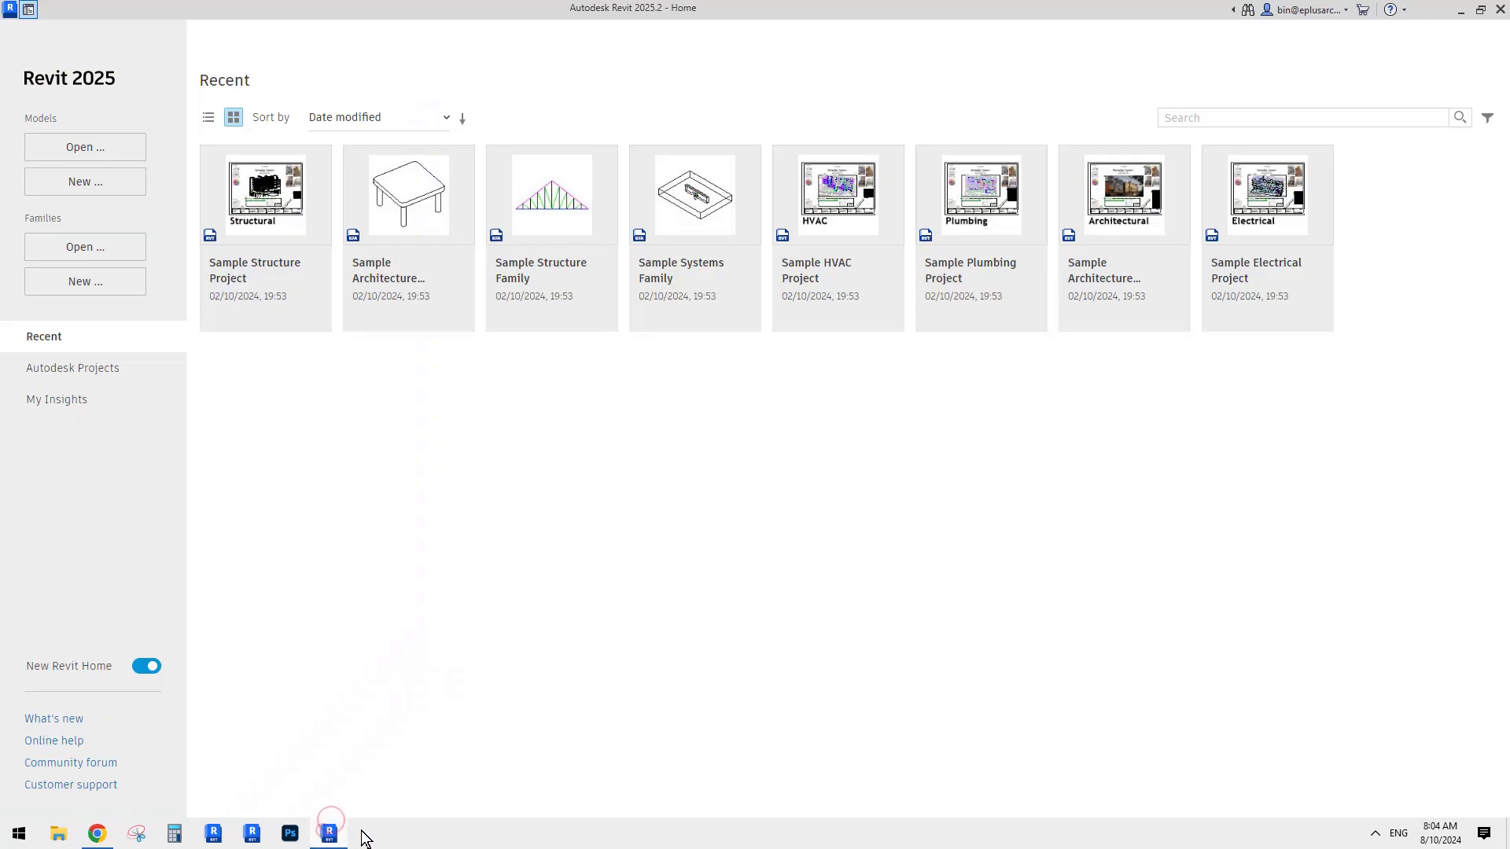
{"action": "left_click", "coordinate": [97, 282]}
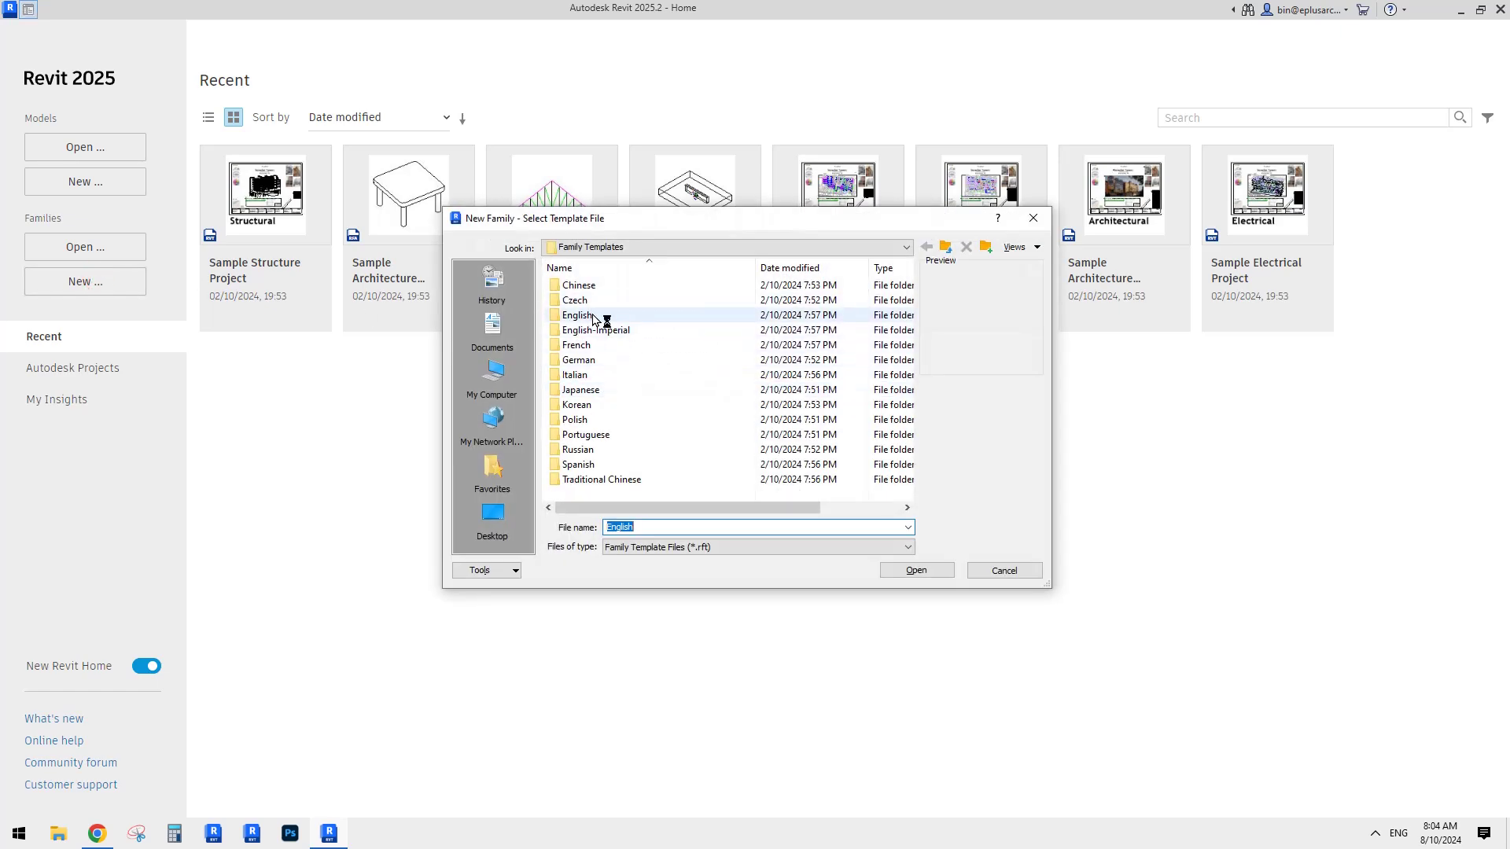
{"action": "double_click", "coordinate": [594, 315]}
{"action": "double_click", "coordinate": [597, 304]}
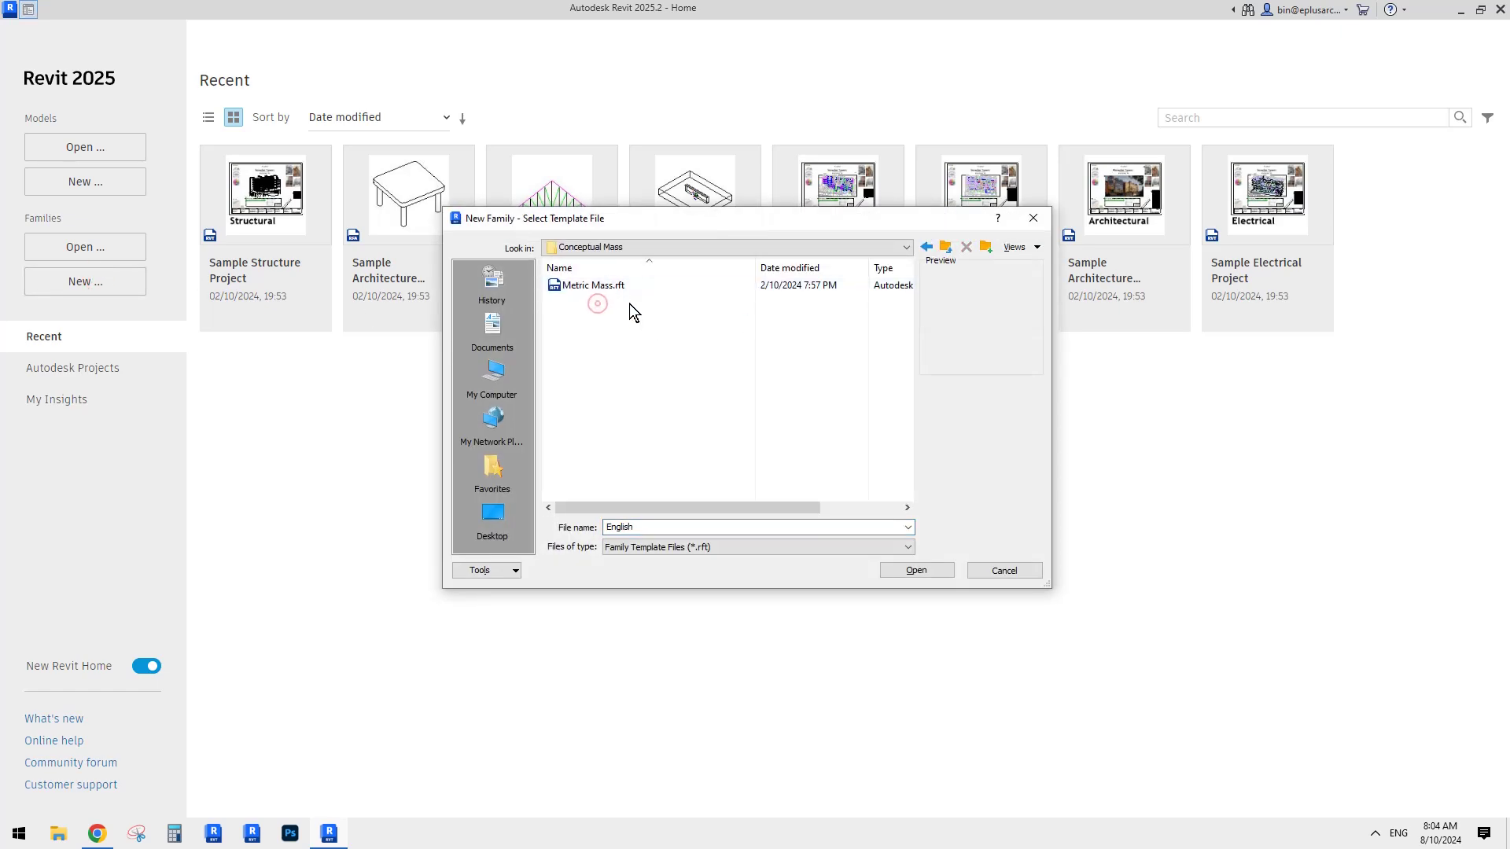
{"action": "double_click", "coordinate": [612, 286]}
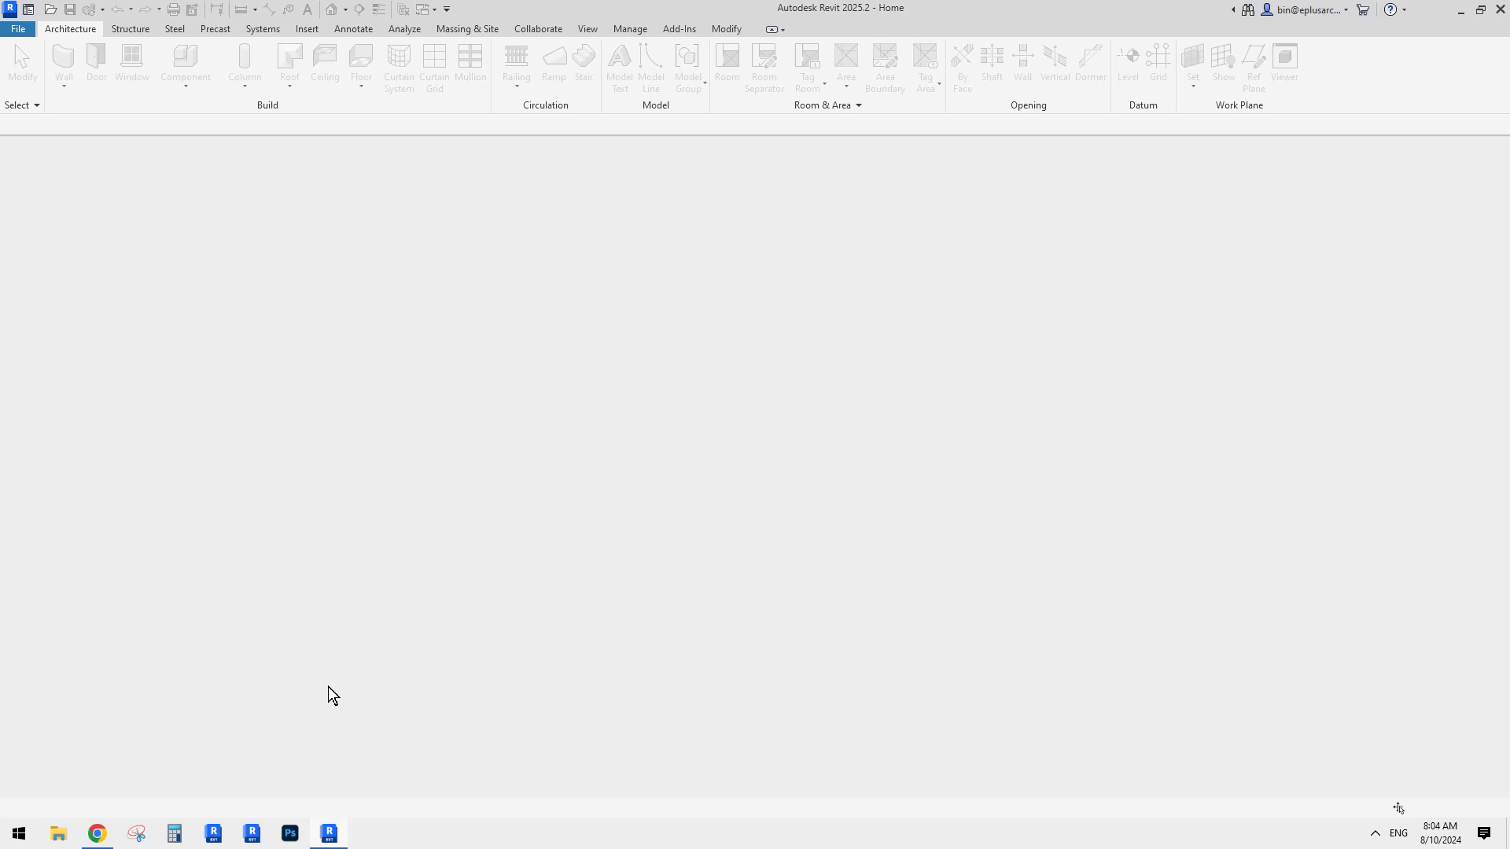
Step: Review the pavilion photo in the browser once more and return to the new mass family in Revit
{"action": "left_click", "coordinate": [97, 834]}
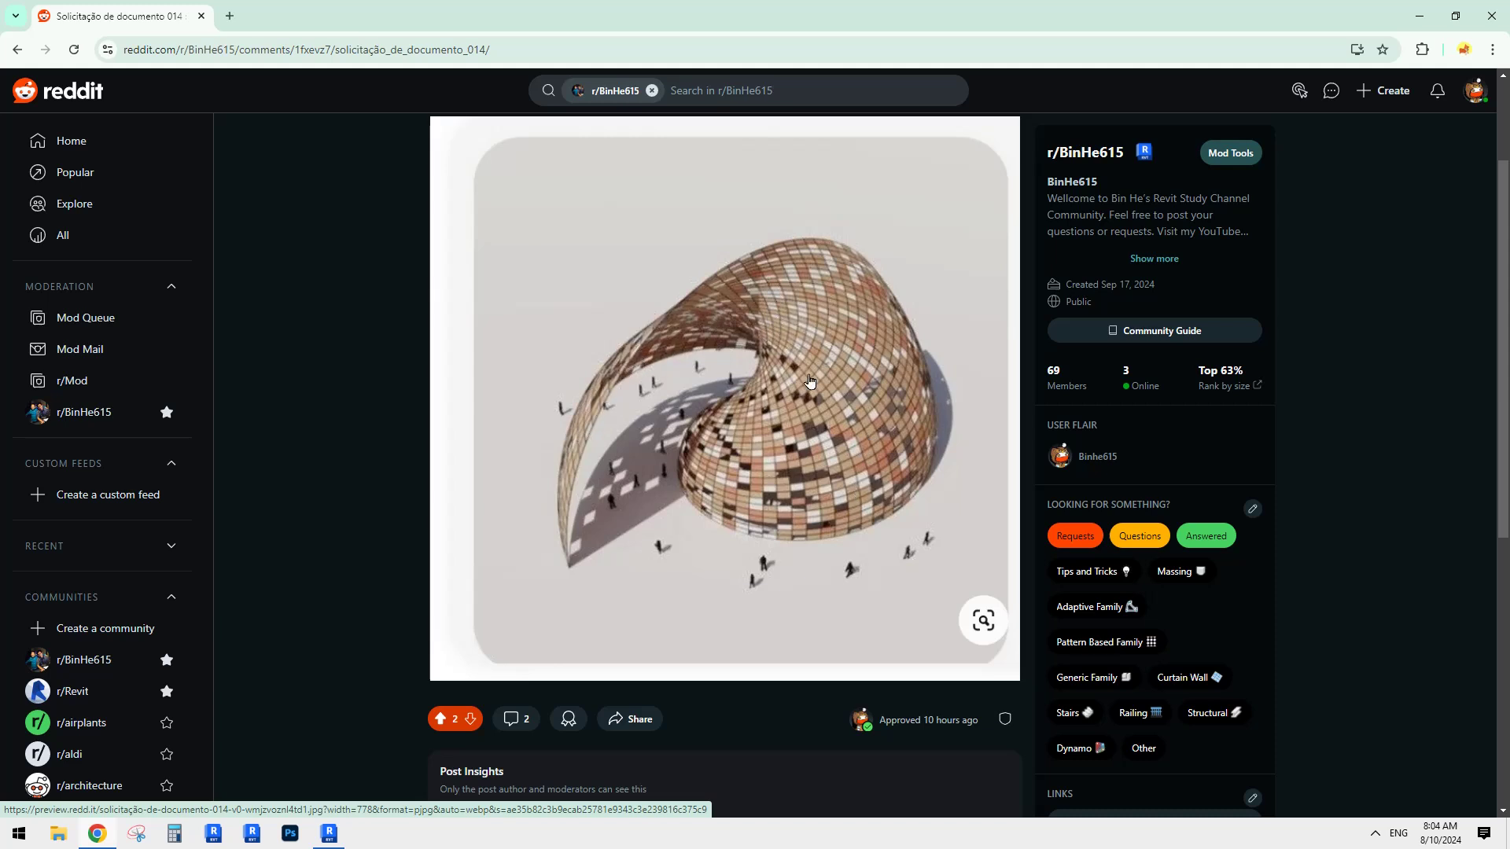
{"action": "left_click", "coordinate": [328, 833]}
{"action": "middle_click_drag", "start_coordinate": [771, 590], "coordinate": [744, 567], "text": "shift"}
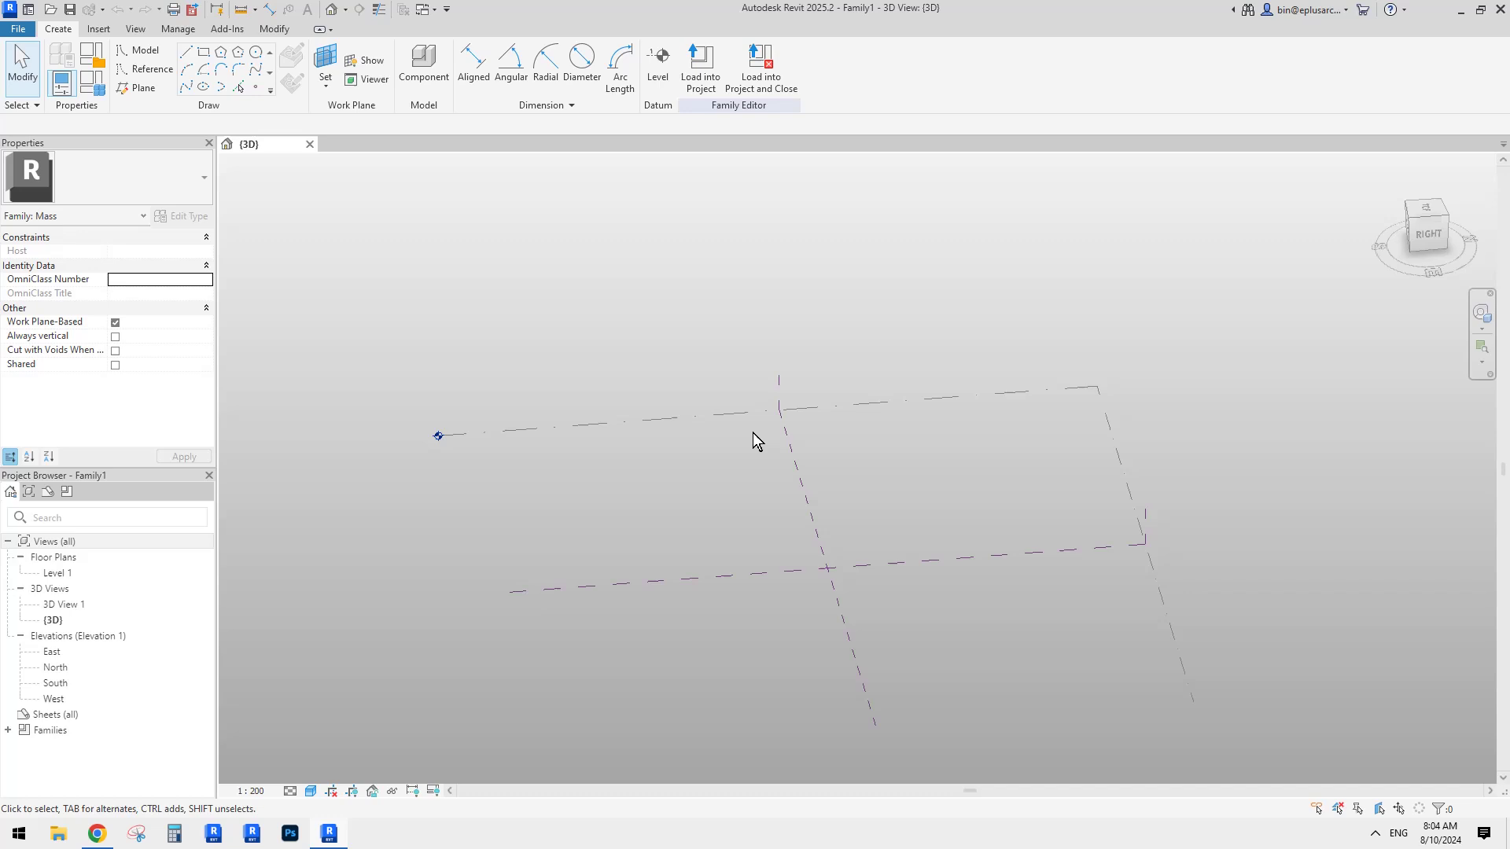
{"action": "scroll", "coordinate": [755, 472], "scroll_direction": "down", "scroll_amount": 2}
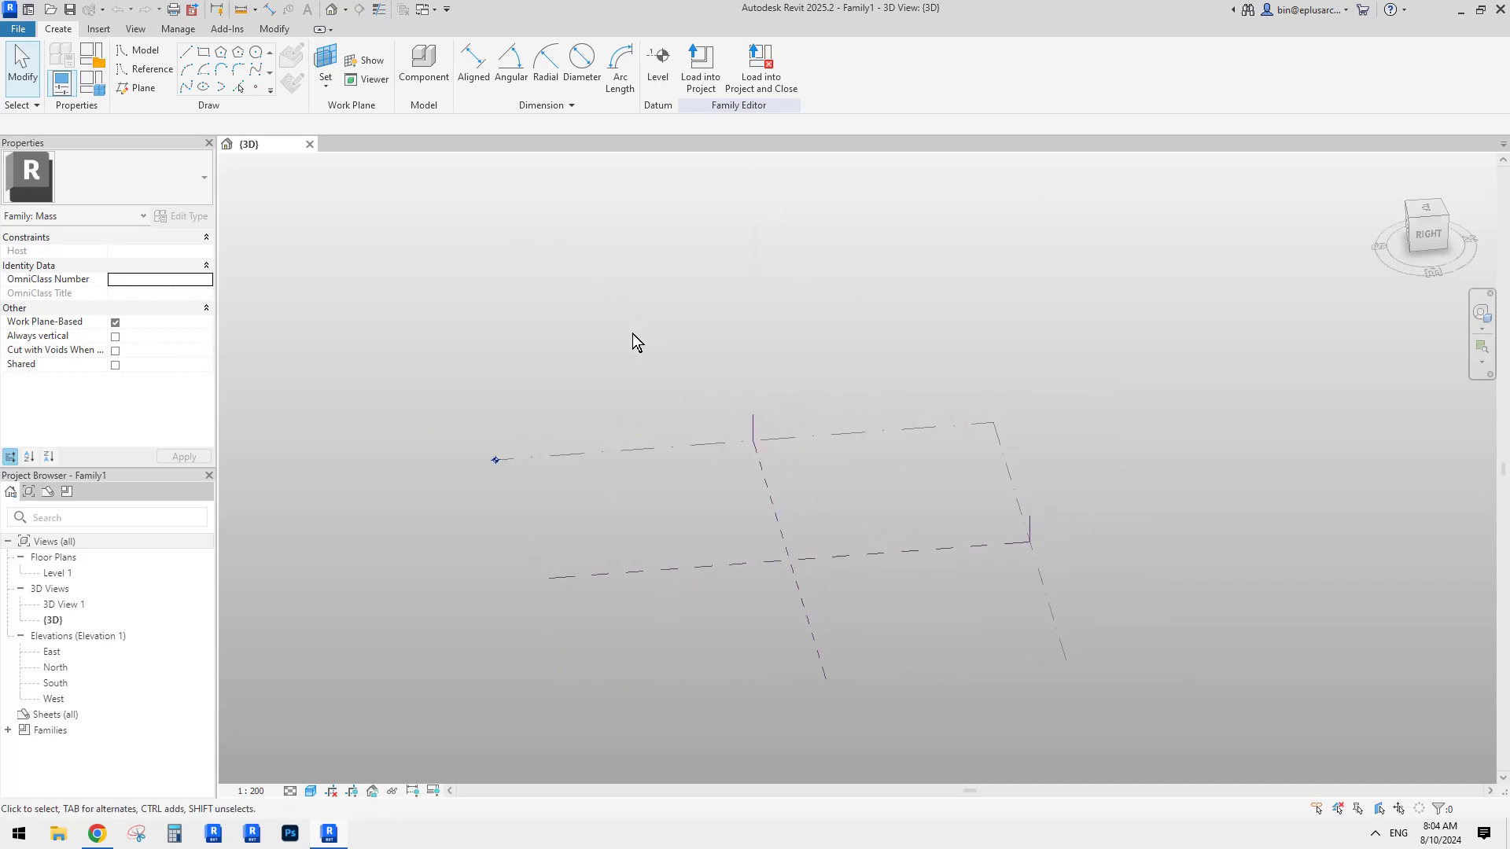
{"action": "middle_click_drag", "start_coordinate": [630, 340], "coordinate": [684, 360], "text": "shift"}
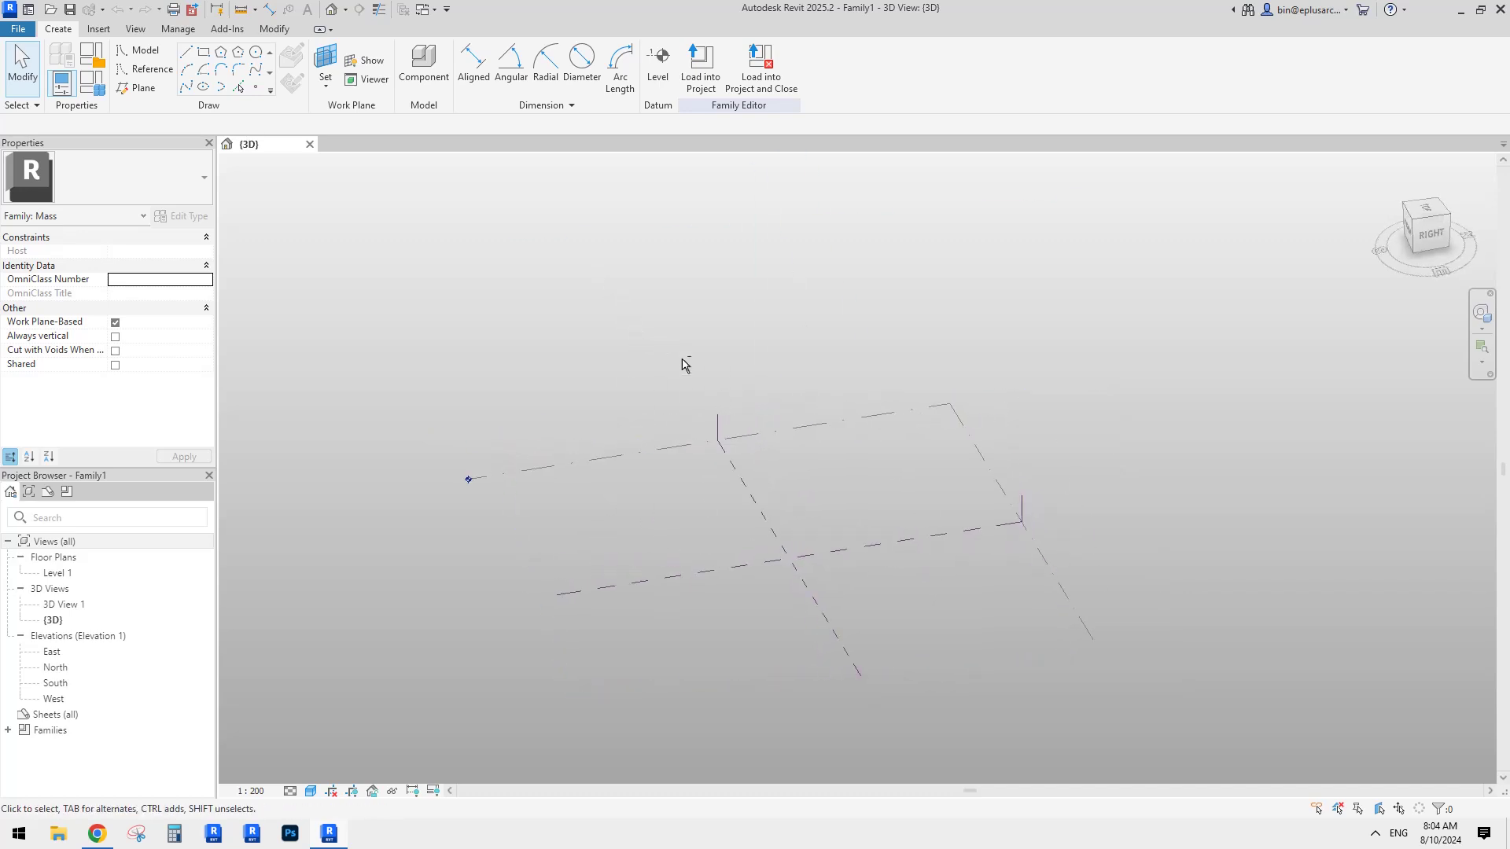
Step: Draw a 180° reference-line arc with a radius of about 29500 mm on the Center (Left/Right) reference plane
{"action": "left_click", "coordinate": [1022, 496]}
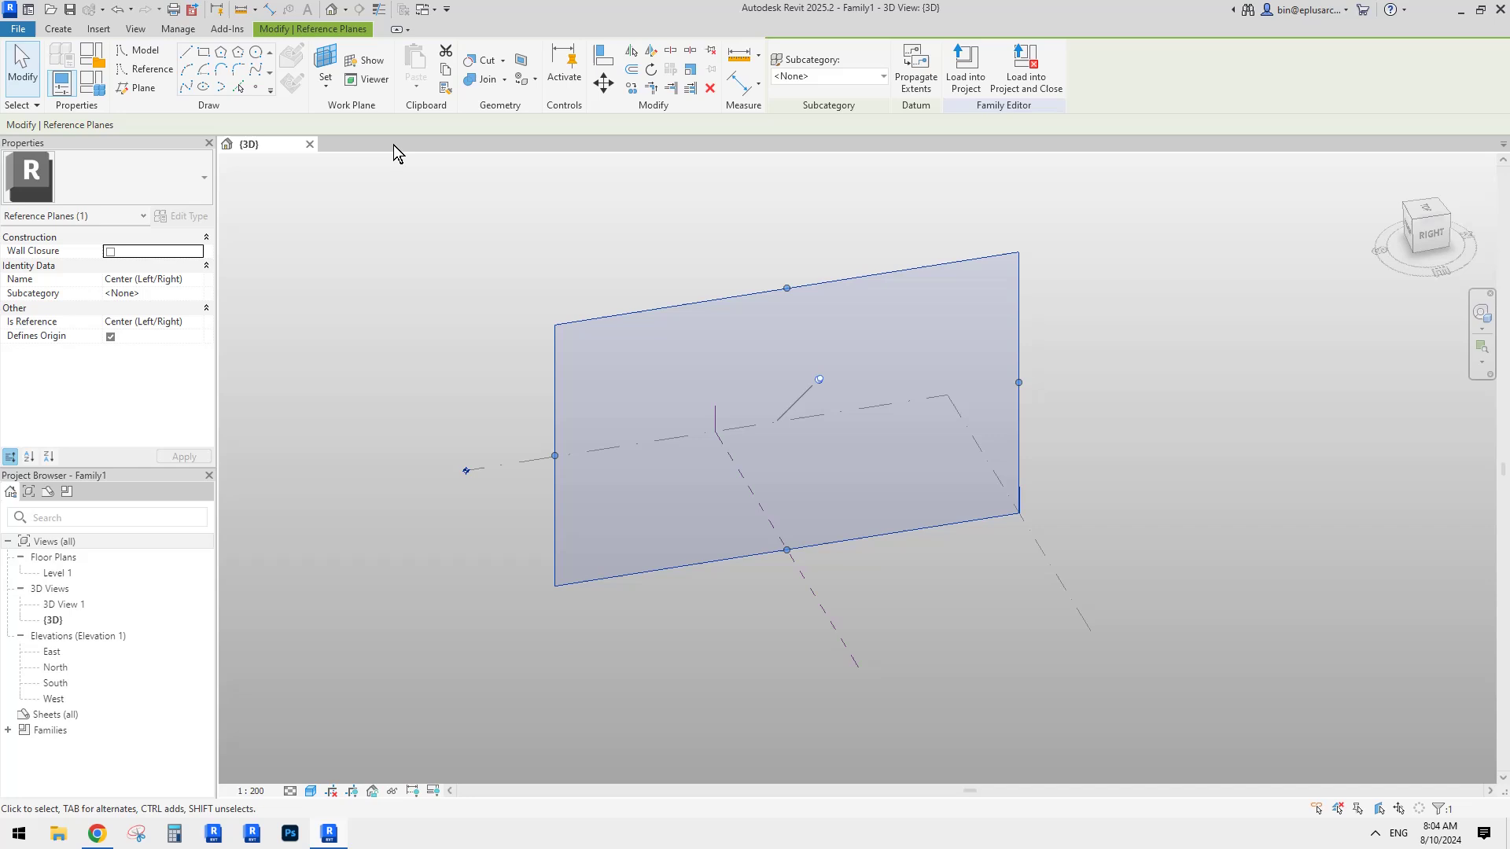
{"action": "left_click", "coordinate": [145, 69]}
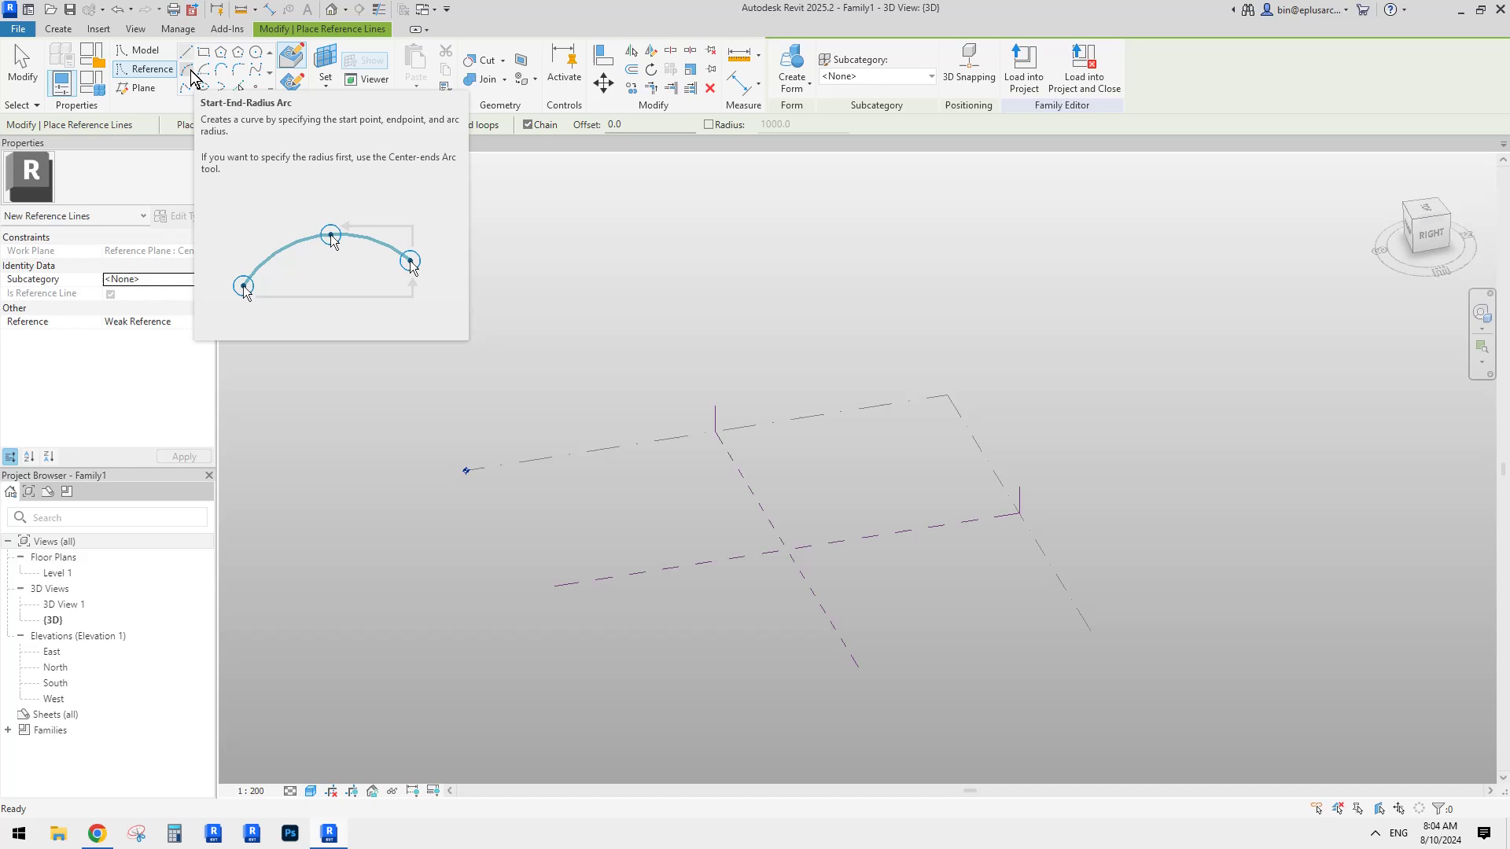
{"action": "left_click", "coordinate": [190, 72]}
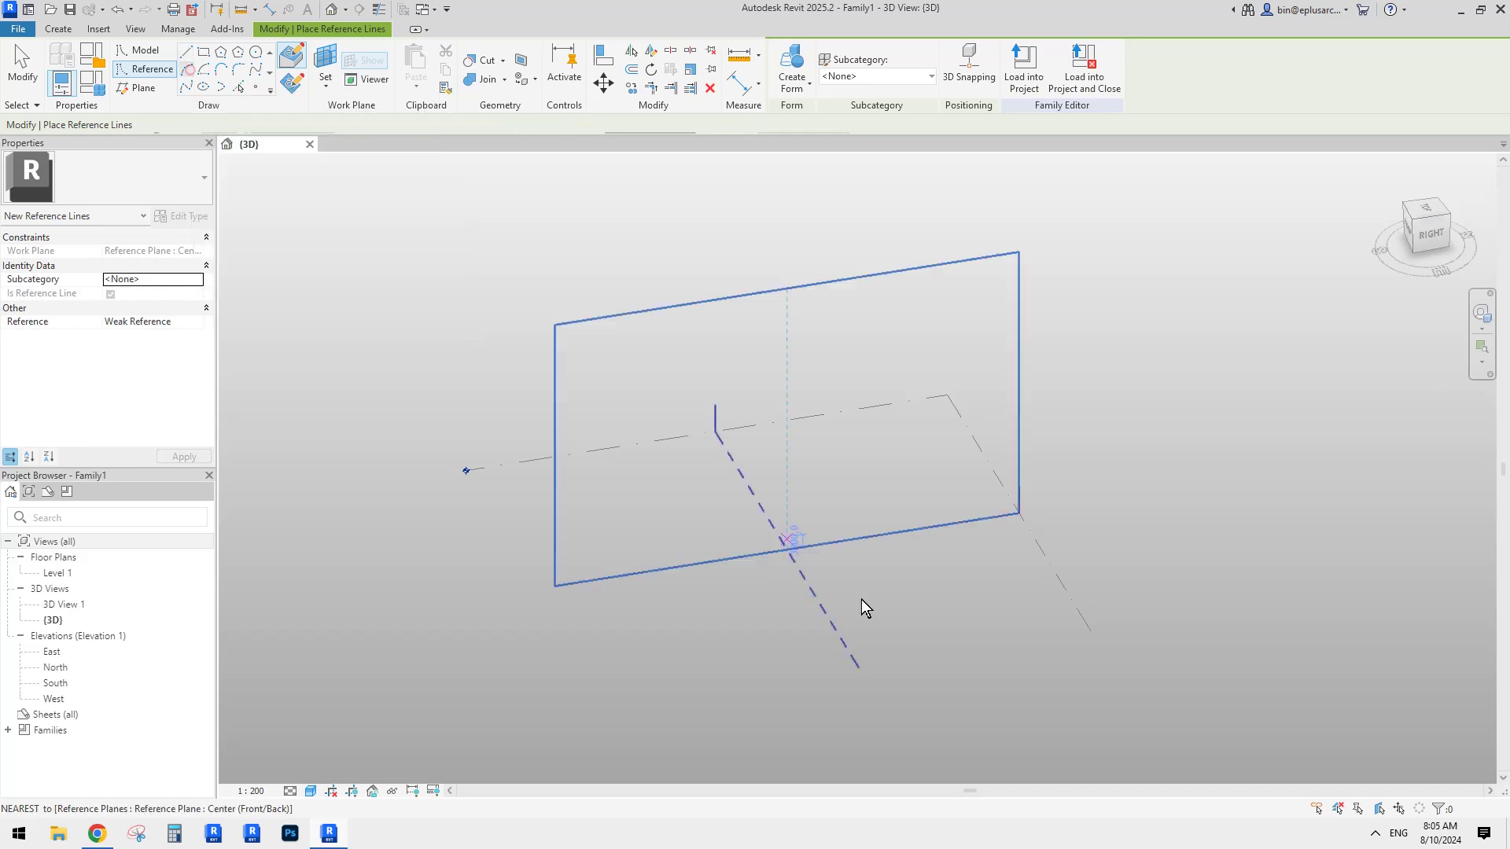
{"action": "left_click", "coordinate": [628, 575]}
{"action": "left_click", "coordinate": [906, 533]}
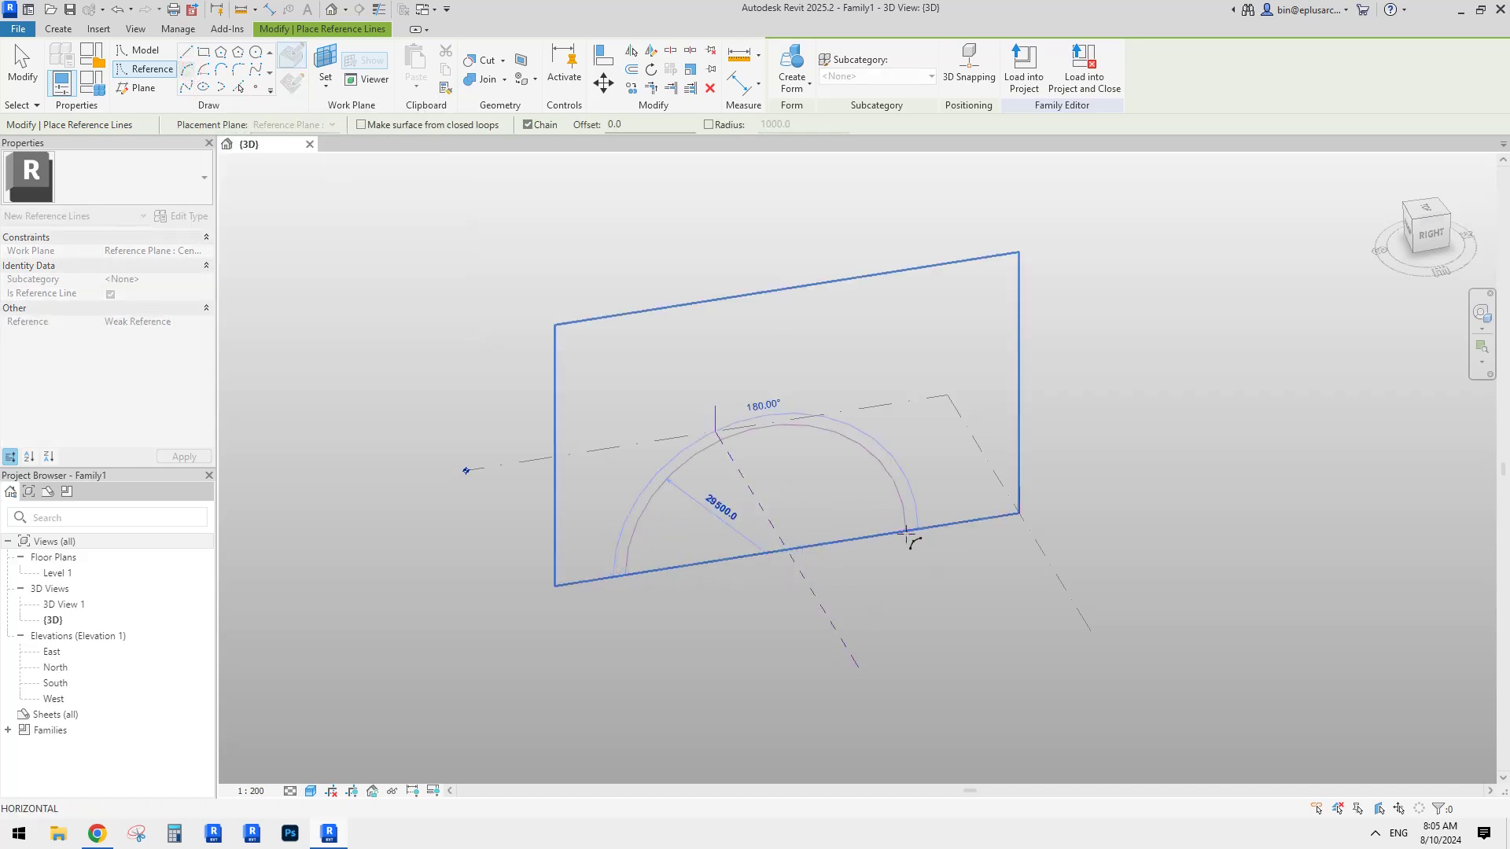
{"action": "left_click", "coordinate": [828, 420]}
{"action": "key", "text": "Escape"}
{"action": "key", "text": "Escape"}
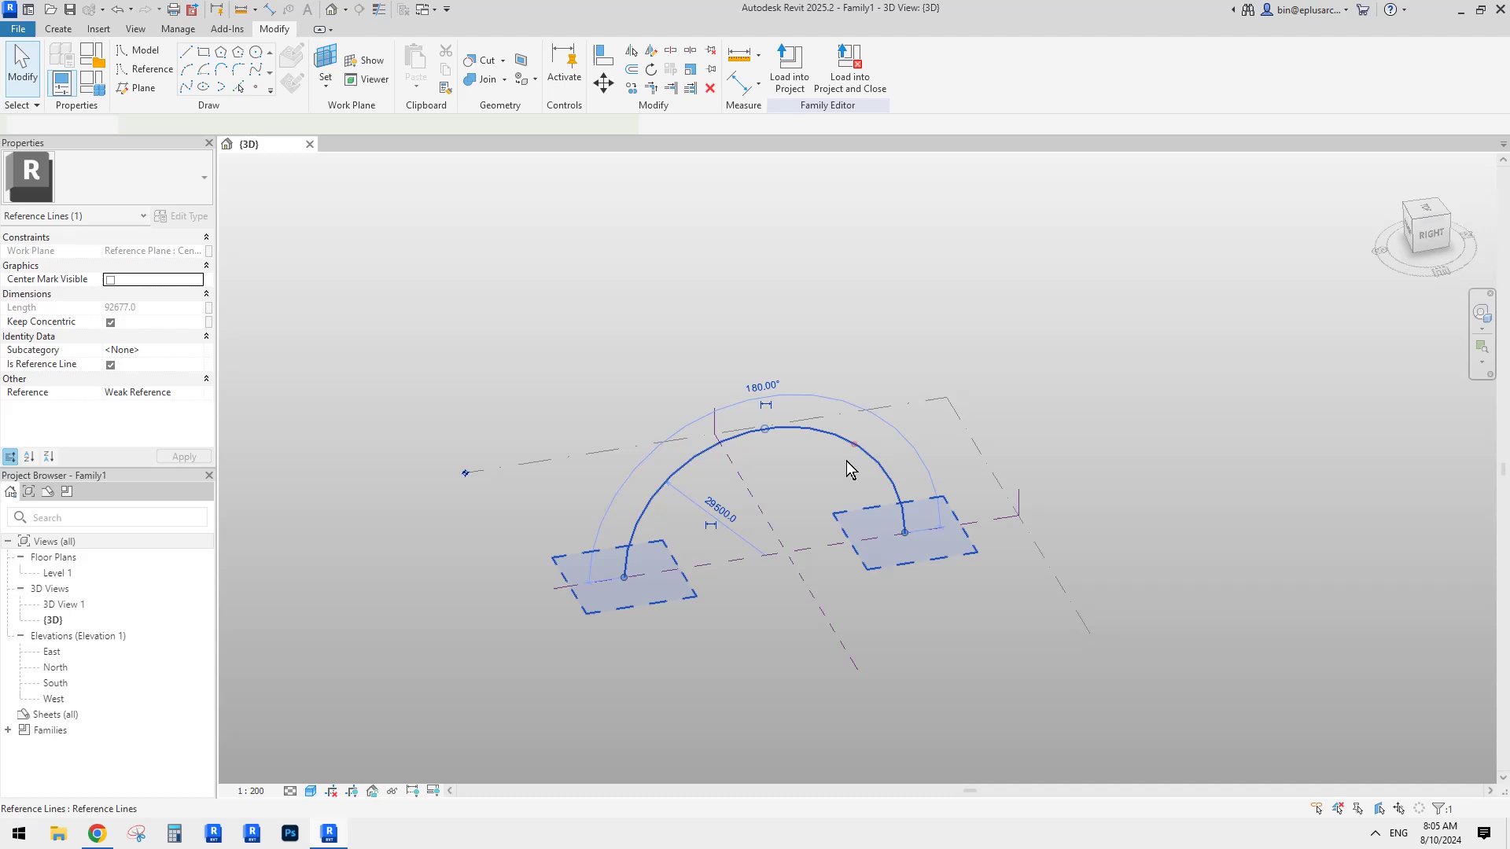
{"action": "middle_click_drag", "start_coordinate": [846, 461], "coordinate": [776, 431], "text": "shift"}
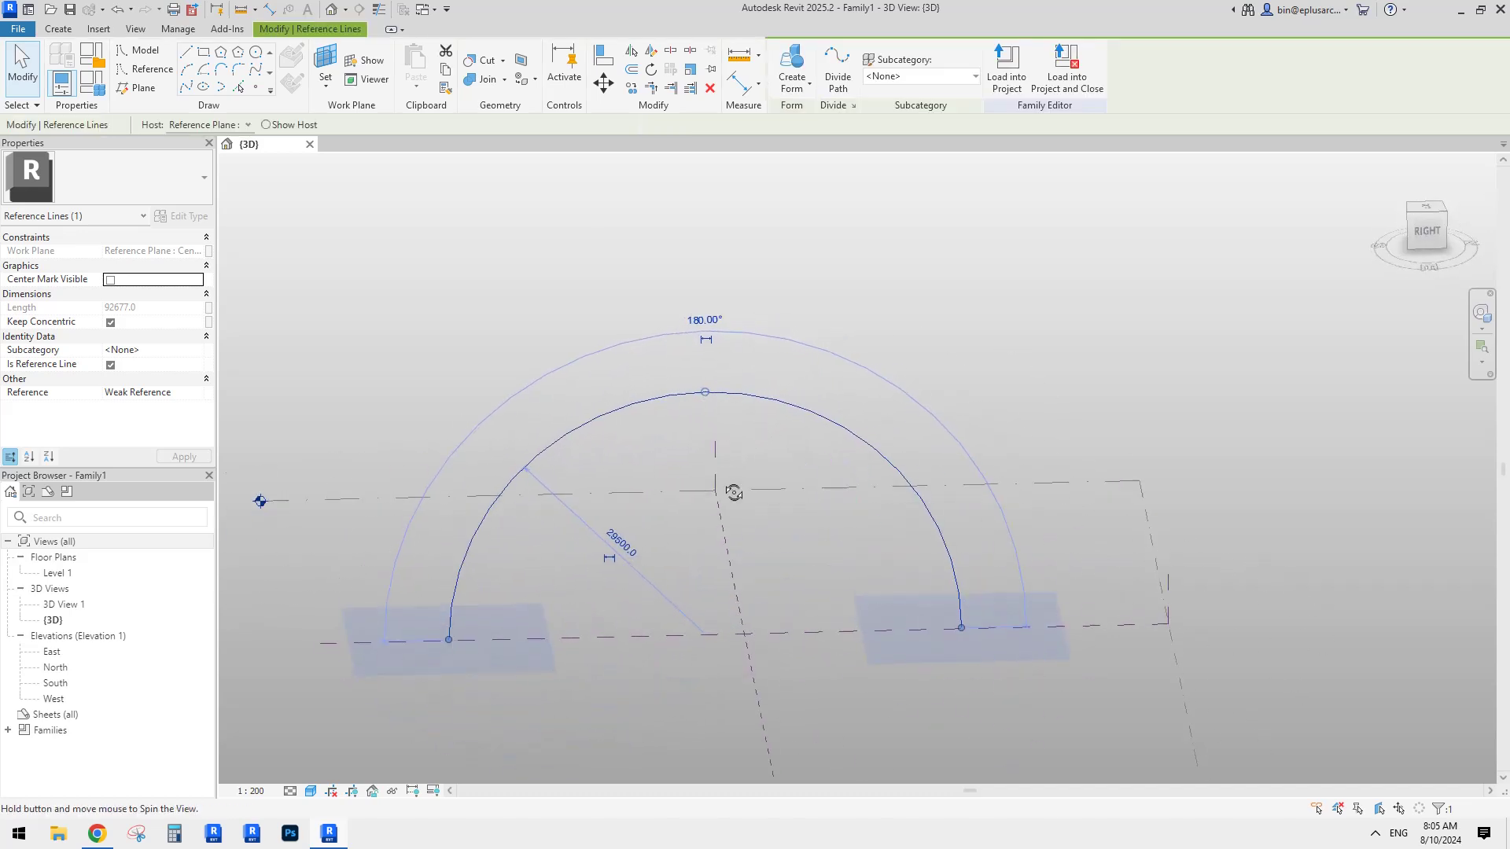
{"action": "middle_click_drag", "start_coordinate": [734, 492], "coordinate": [842, 512], "text": "shift"}
{"action": "left_click", "coordinate": [344, 184]}
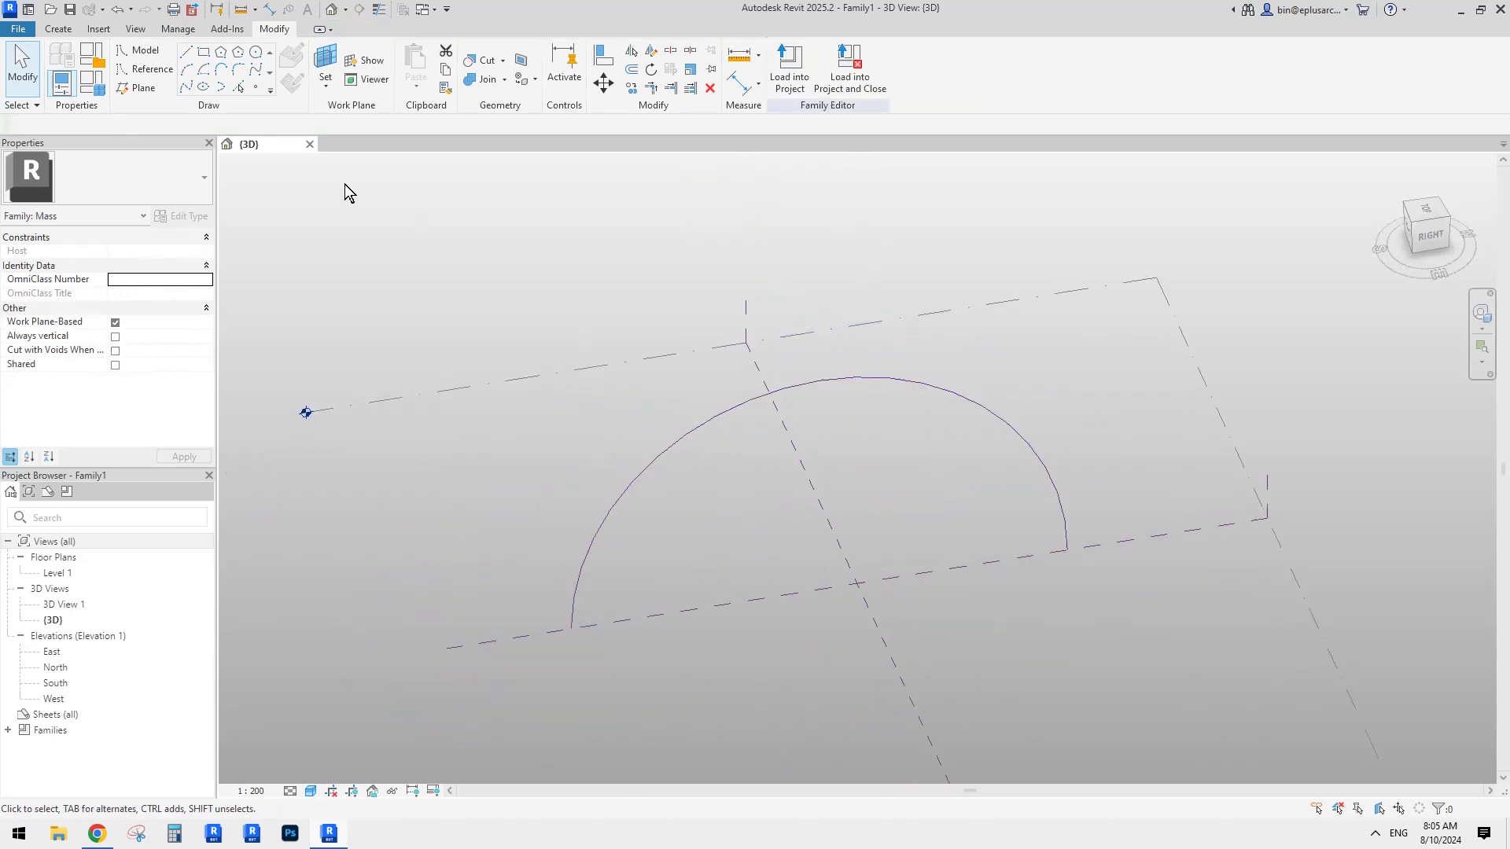
Step: Place a reference point on the rising side of the large arc and select the point's perpendicular plane
{"action": "left_click", "coordinate": [256, 87]}
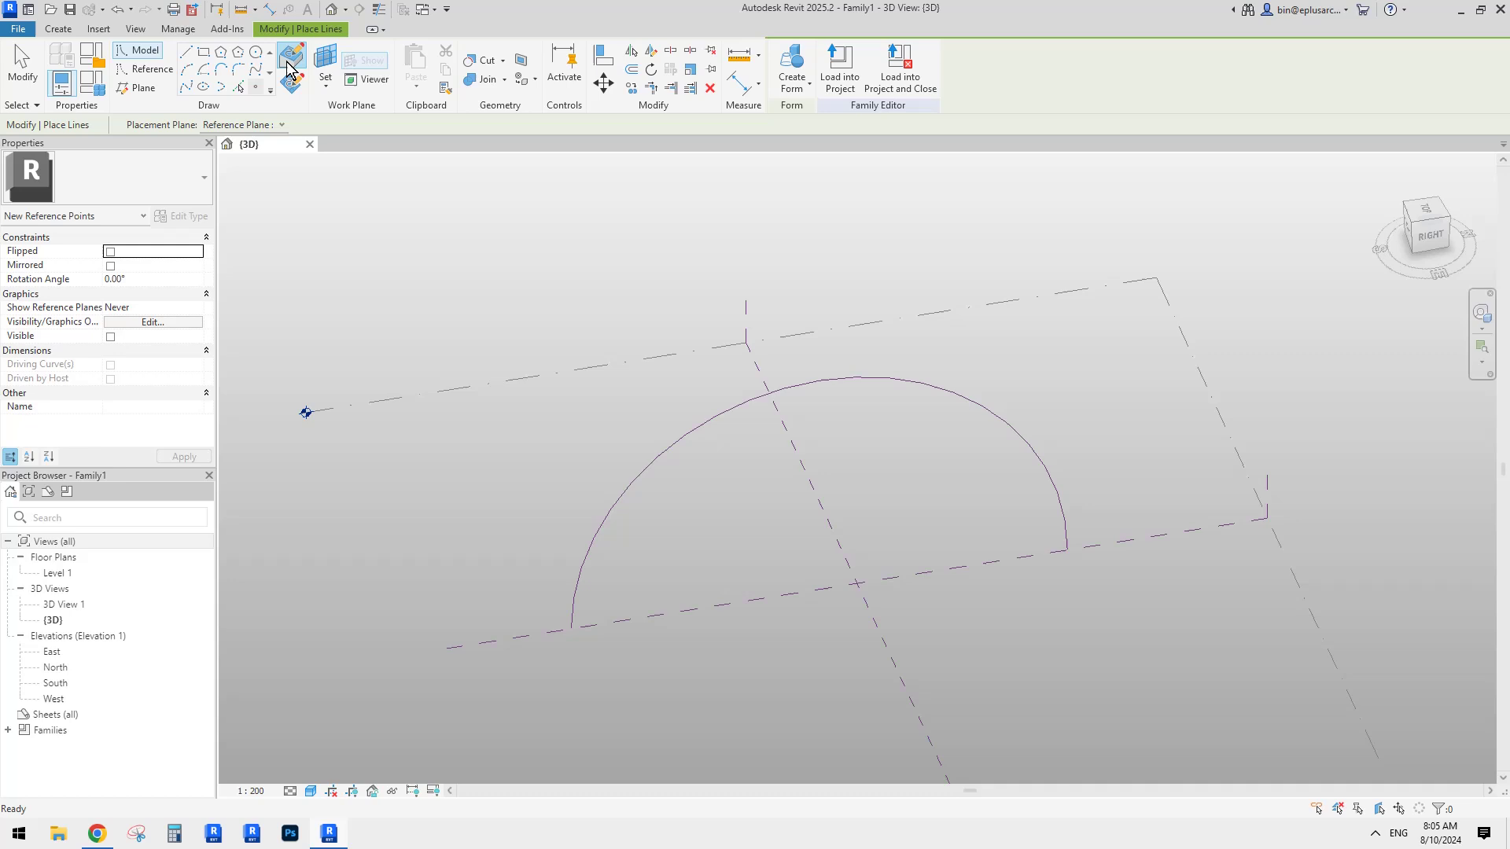
{"action": "left_click", "coordinate": [290, 59]}
{"action": "left_click", "coordinate": [654, 459]}
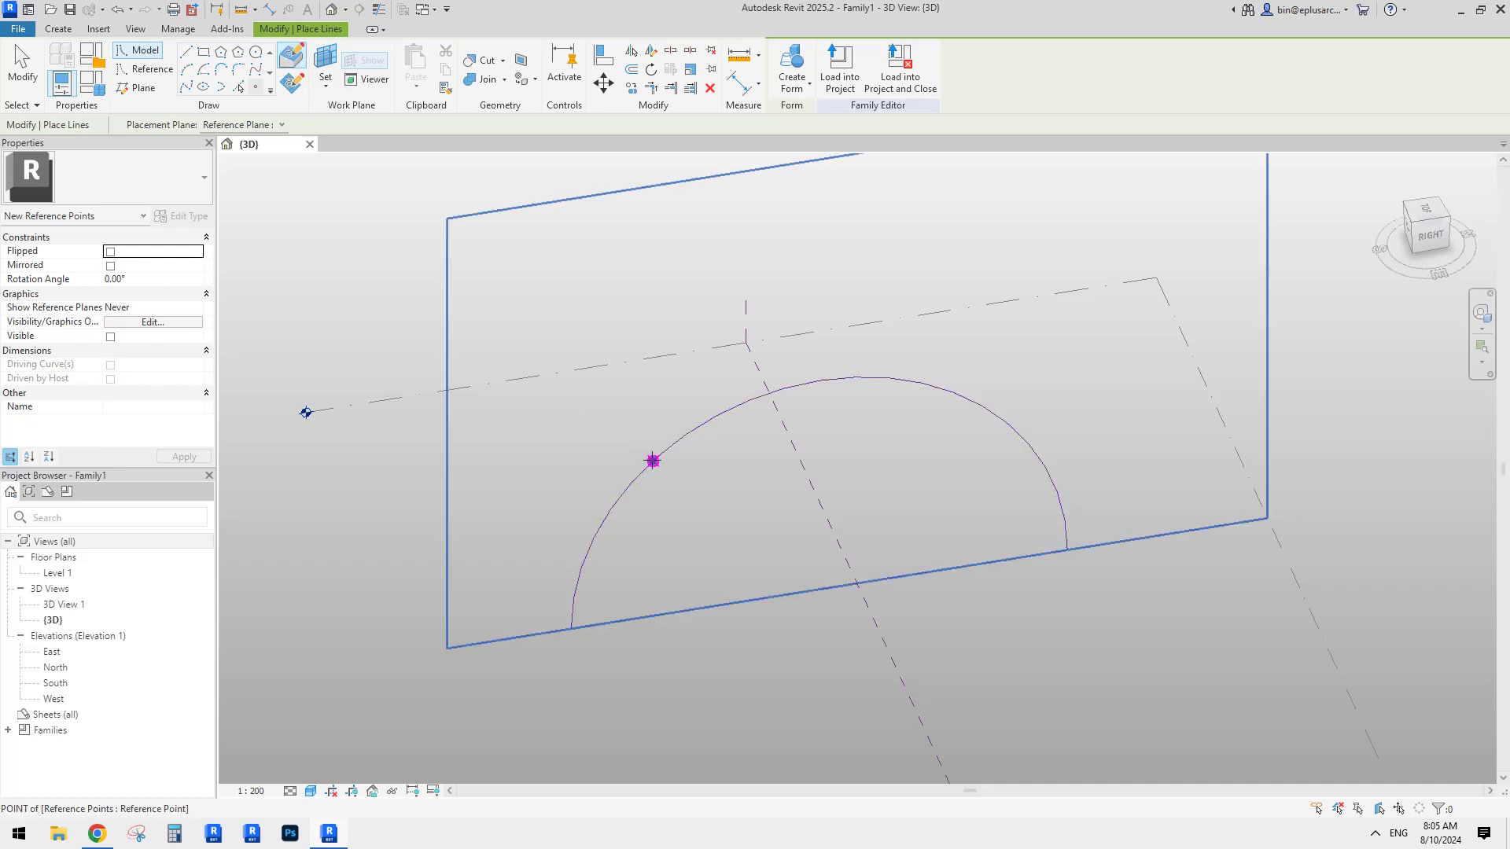
{"action": "key", "text": "Escape"}
{"action": "key", "text": "Escape"}
{"action": "left_click", "coordinate": [658, 463]}
{"action": "middle_click_drag", "start_coordinate": [658, 463], "coordinate": [620, 449], "text": "shift"}
{"action": "scroll", "coordinate": [684, 469], "scroll_direction": "up", "scroll_amount": 2}
{"action": "left_click", "coordinate": [671, 488]}
{"action": "left_click", "coordinate": [657, 487]}
{"action": "scroll", "coordinate": [682, 494], "scroll_direction": "down", "scroll_amount": 1}
Step: Draw a reference-line arc of about 18000 mm radius and 120° on the reference point's work plane
{"action": "left_click", "coordinate": [139, 72]}
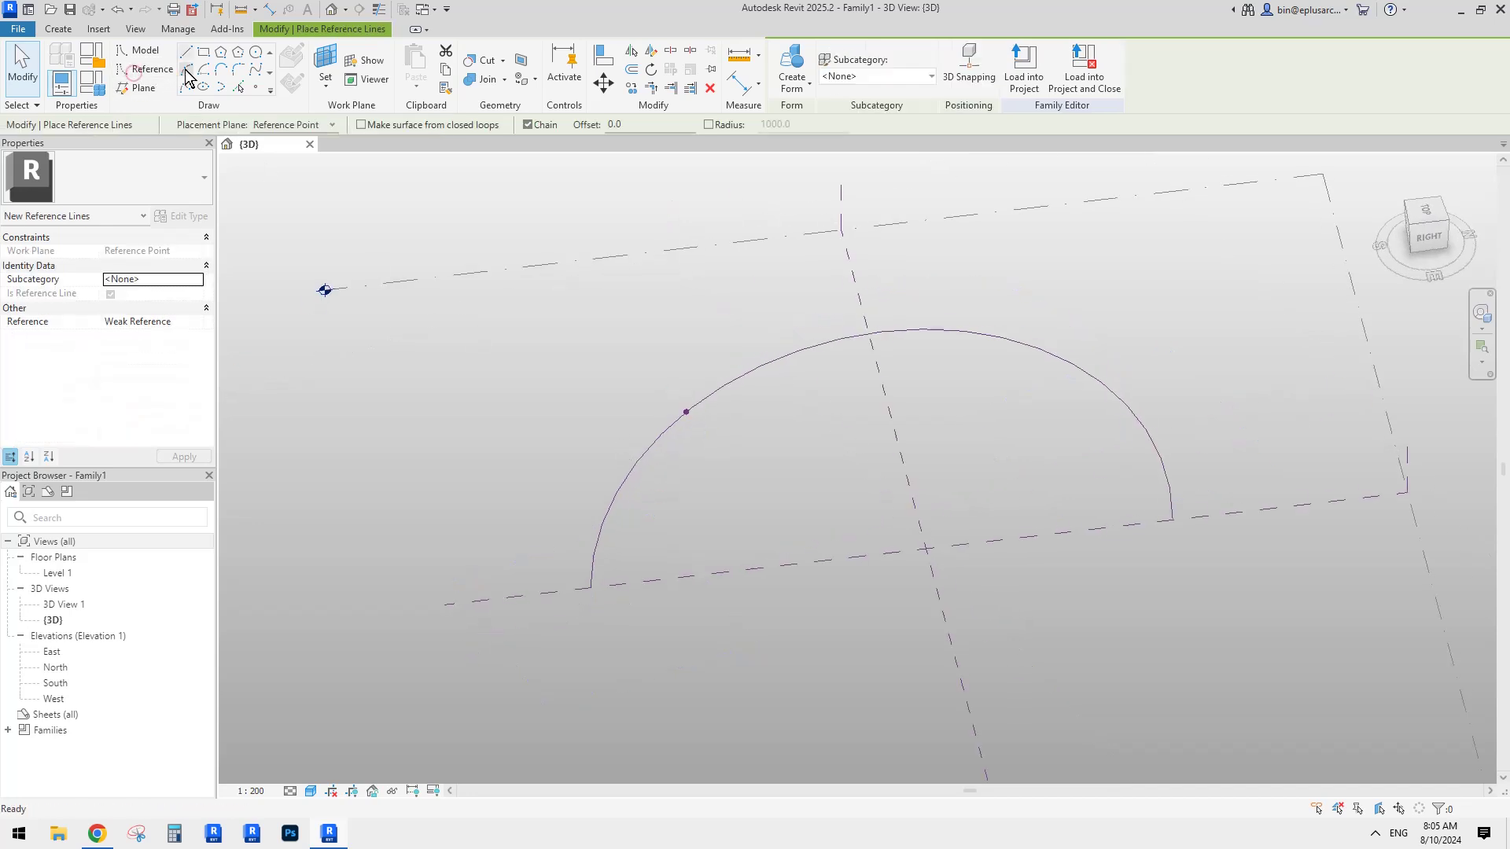
{"action": "middle_click_drag", "start_coordinate": [297, 169], "coordinate": [356, 194], "text": "shift"}
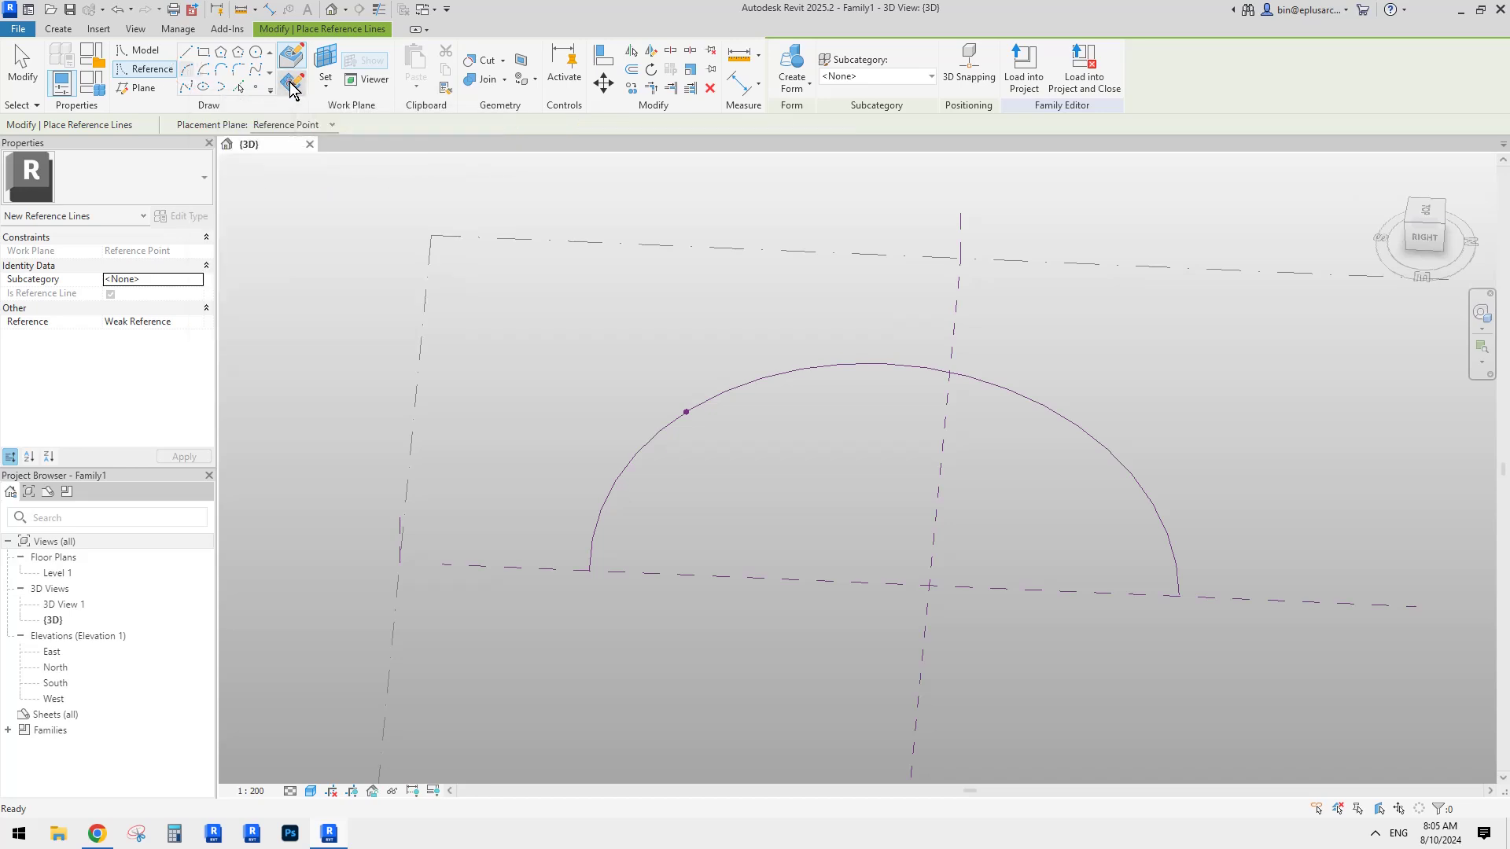
{"action": "key", "text": "Escape"}
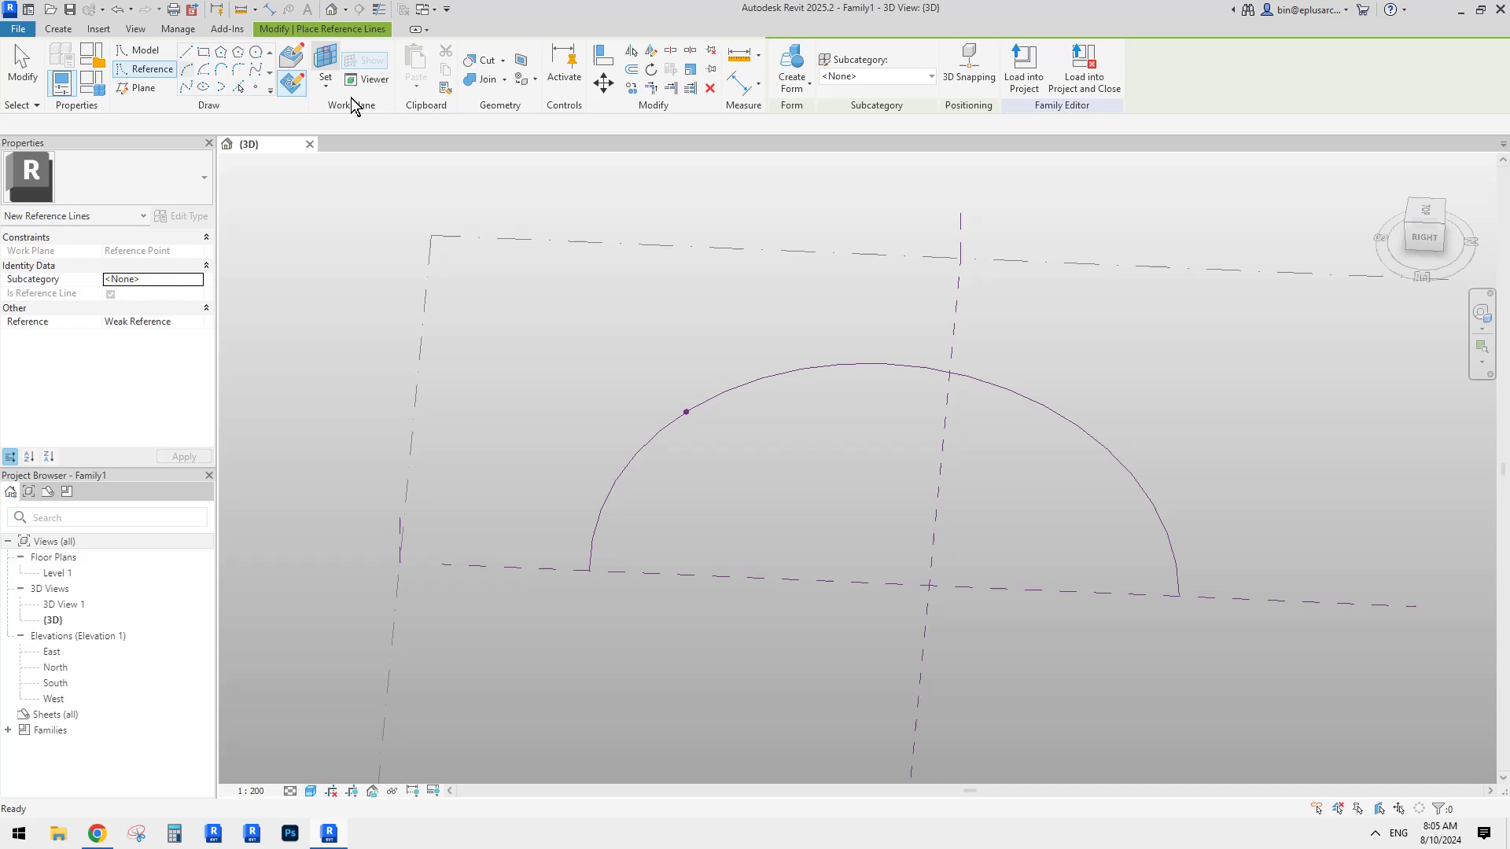
{"action": "left_click", "coordinate": [686, 411]}
{"action": "middle_click_drag", "start_coordinate": [686, 411], "coordinate": [616, 457], "text": "shift"}
{"action": "left_click", "coordinate": [611, 413]}
{"action": "left_click", "coordinate": [791, 418]}
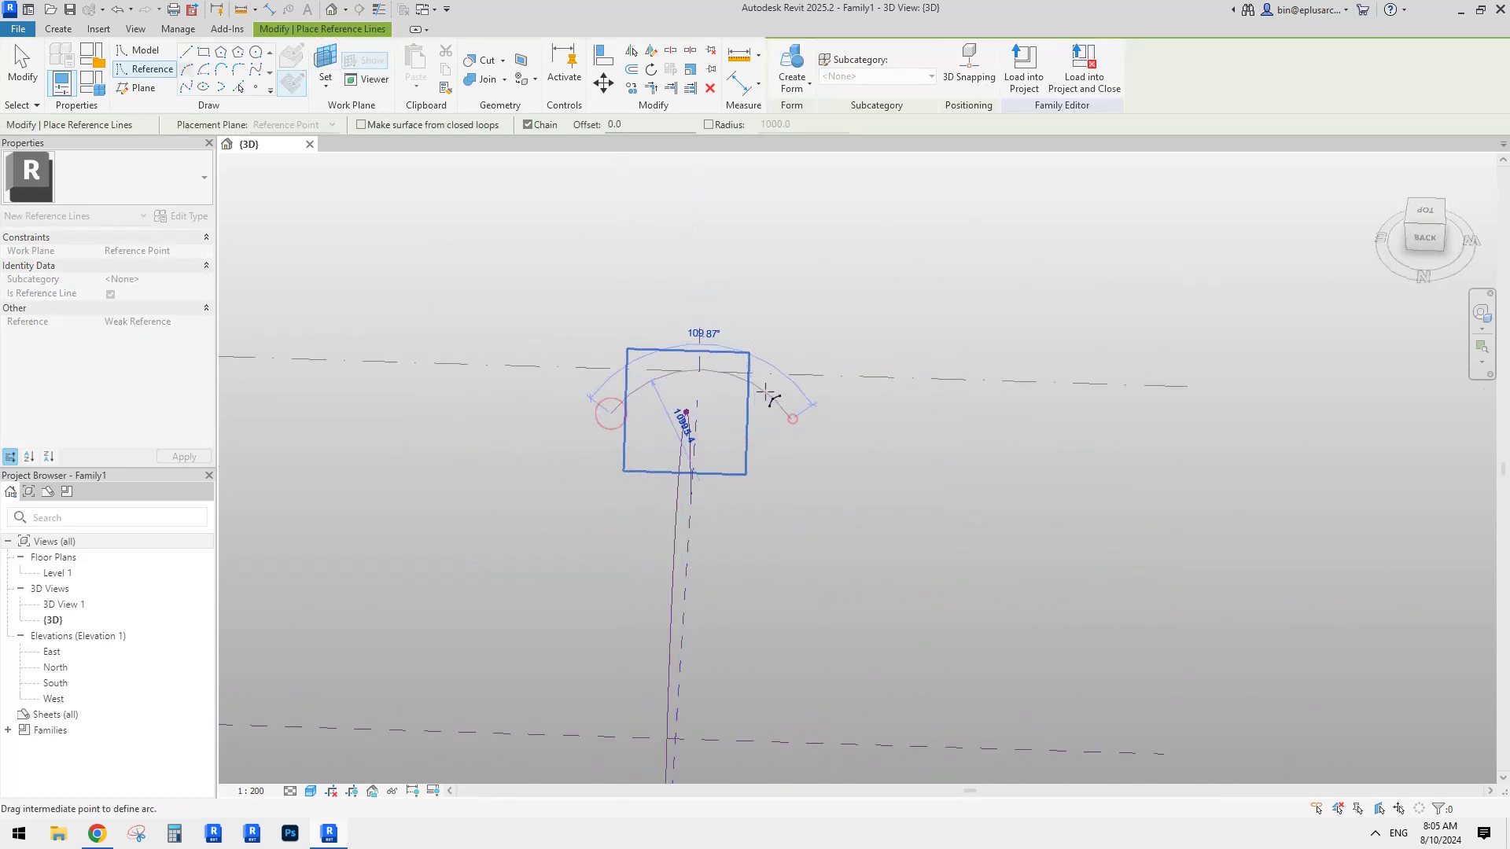
{"action": "left_click", "coordinate": [762, 379]}
{"action": "key", "text": "Escape"}
{"action": "key", "text": "Escape"}
Step: Copy the small arc with its reference point and rehost the copied point near the opposite end of the large arc
{"action": "middle_click_drag", "start_coordinate": [752, 390], "coordinate": [700, 370], "text": "shift"}
{"action": "left_click_drag", "start_coordinate": [696, 357], "coordinate": [735, 330]}
{"action": "middle_click_drag", "start_coordinate": [735, 330], "coordinate": [912, 393], "text": "shift"}
{"action": "key", "text": "Escape"}
{"action": "middle_click_drag", "start_coordinate": [753, 388], "coordinate": [765, 395], "text": "shift"}
{"action": "left_click_drag", "start_coordinate": [634, 228], "coordinate": [803, 508]}
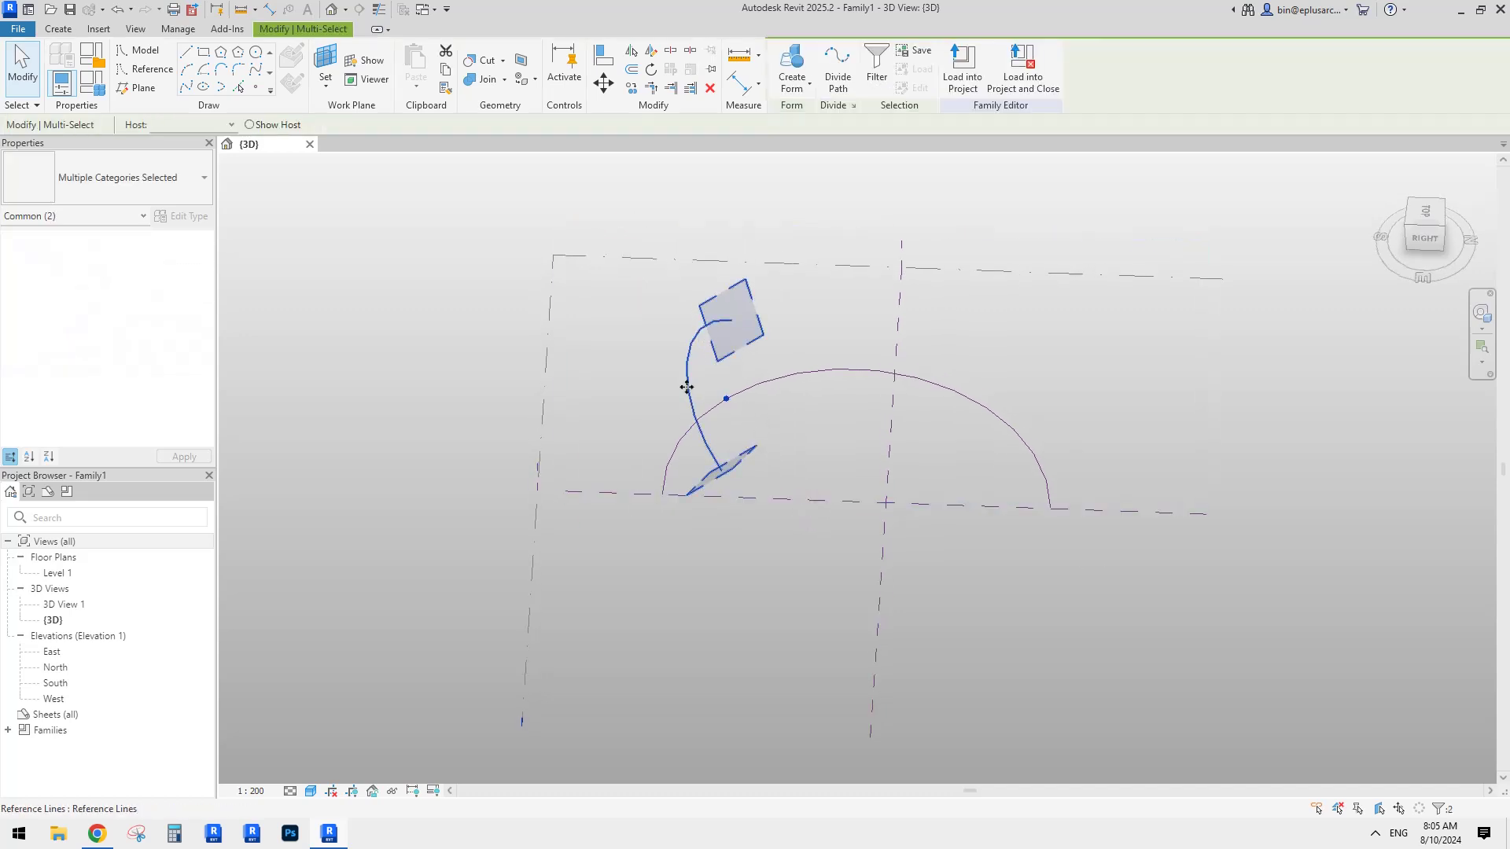
{"action": "middle_click_drag", "start_coordinate": [749, 422], "coordinate": [857, 428], "text": "shift"}
{"action": "left_click", "coordinate": [857, 428]}
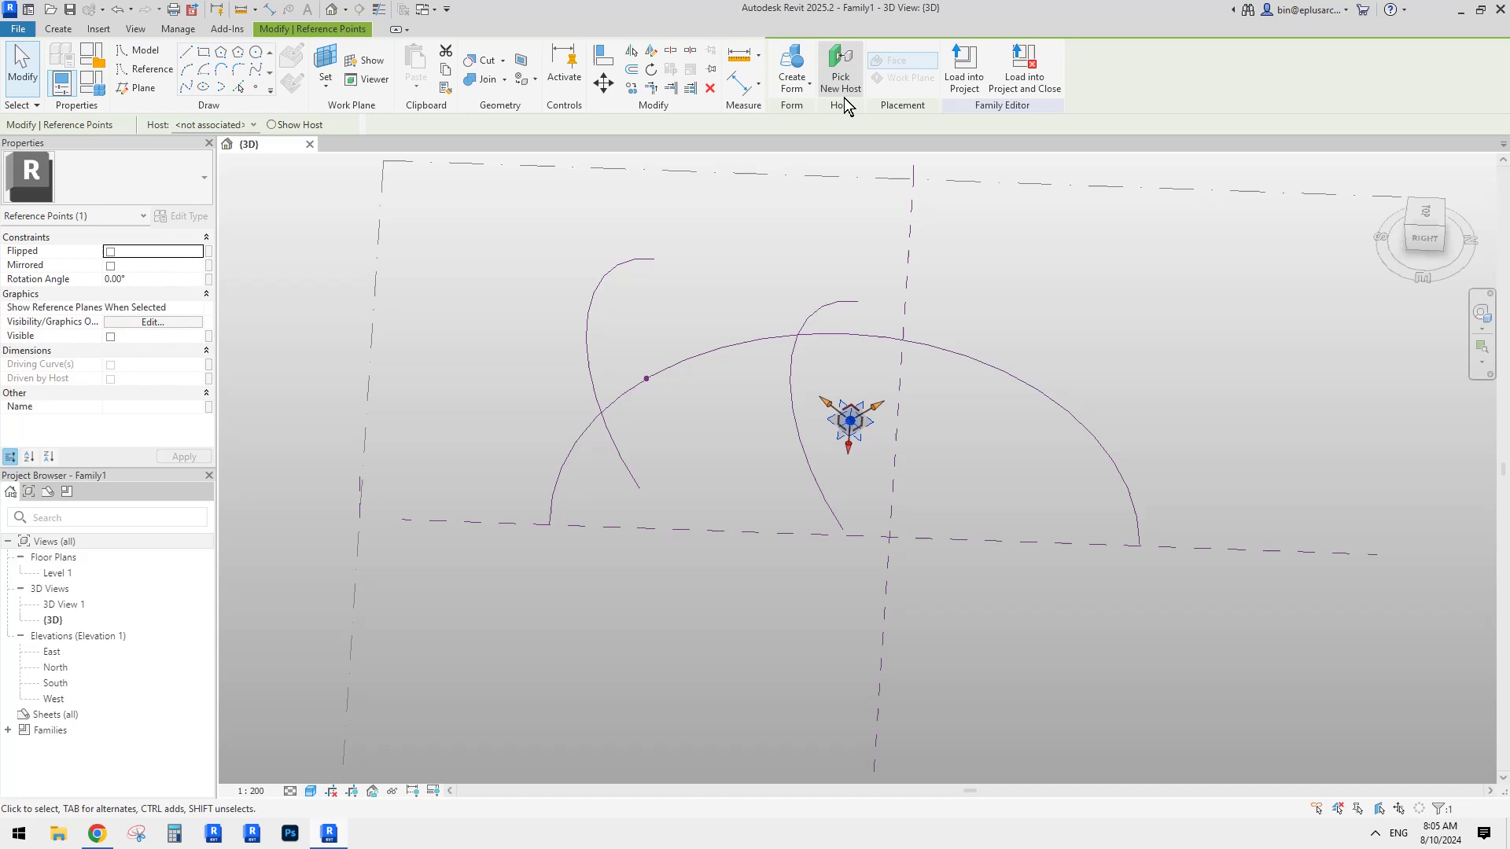
{"action": "left_click", "coordinate": [838, 63]}
{"action": "left_click", "coordinate": [1118, 469]}
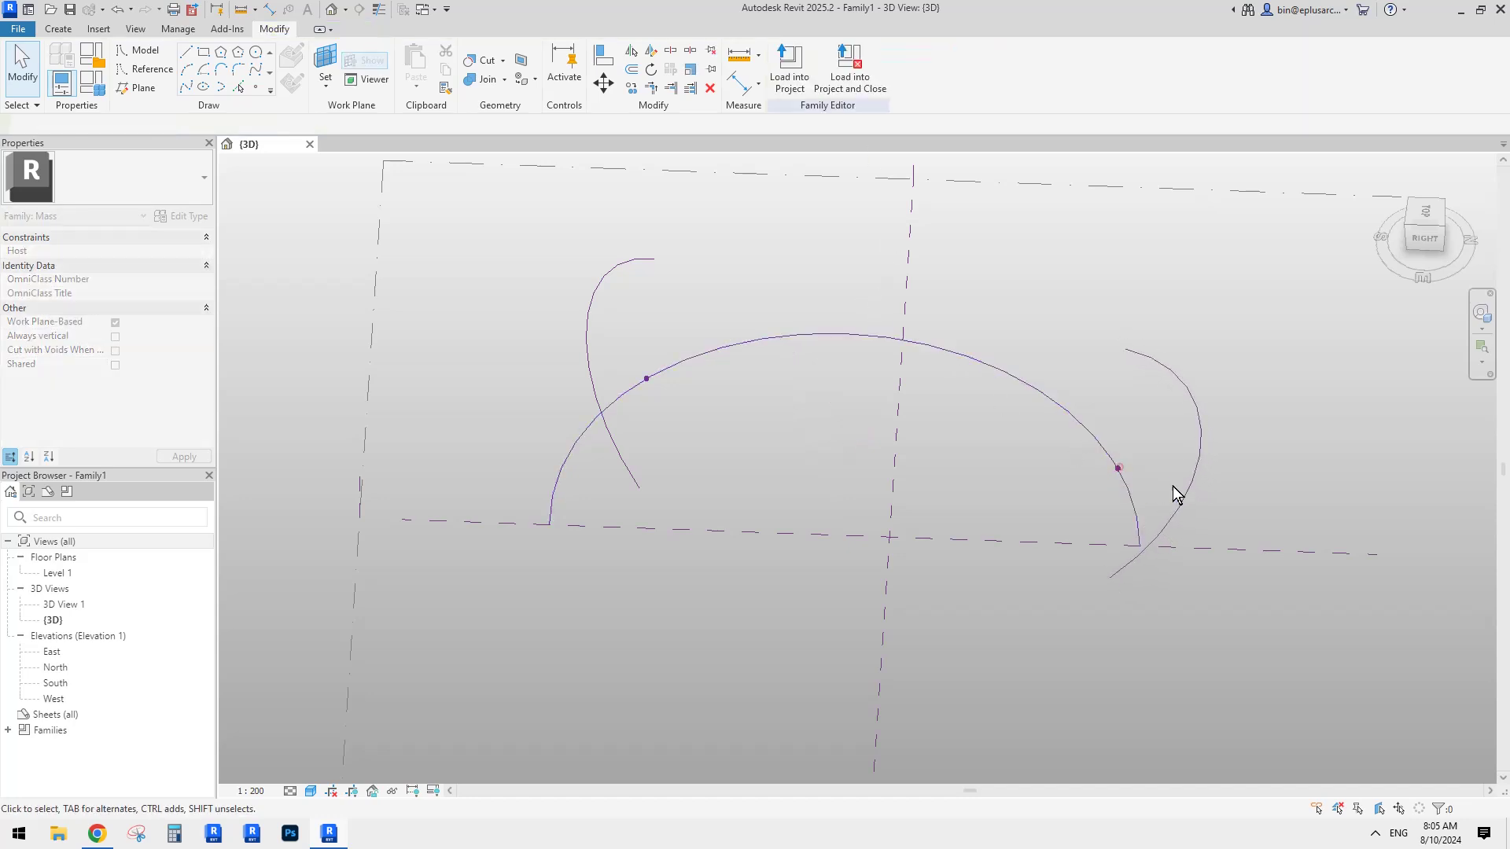
Step: Copy the original small arc and its point again and rehost the new point near the crown of the large arc
{"action": "scroll", "coordinate": [906, 426], "scroll_direction": "down", "scroll_amount": 1}
{"action": "left_click_drag", "start_coordinate": [614, 271], "coordinate": [761, 500]}
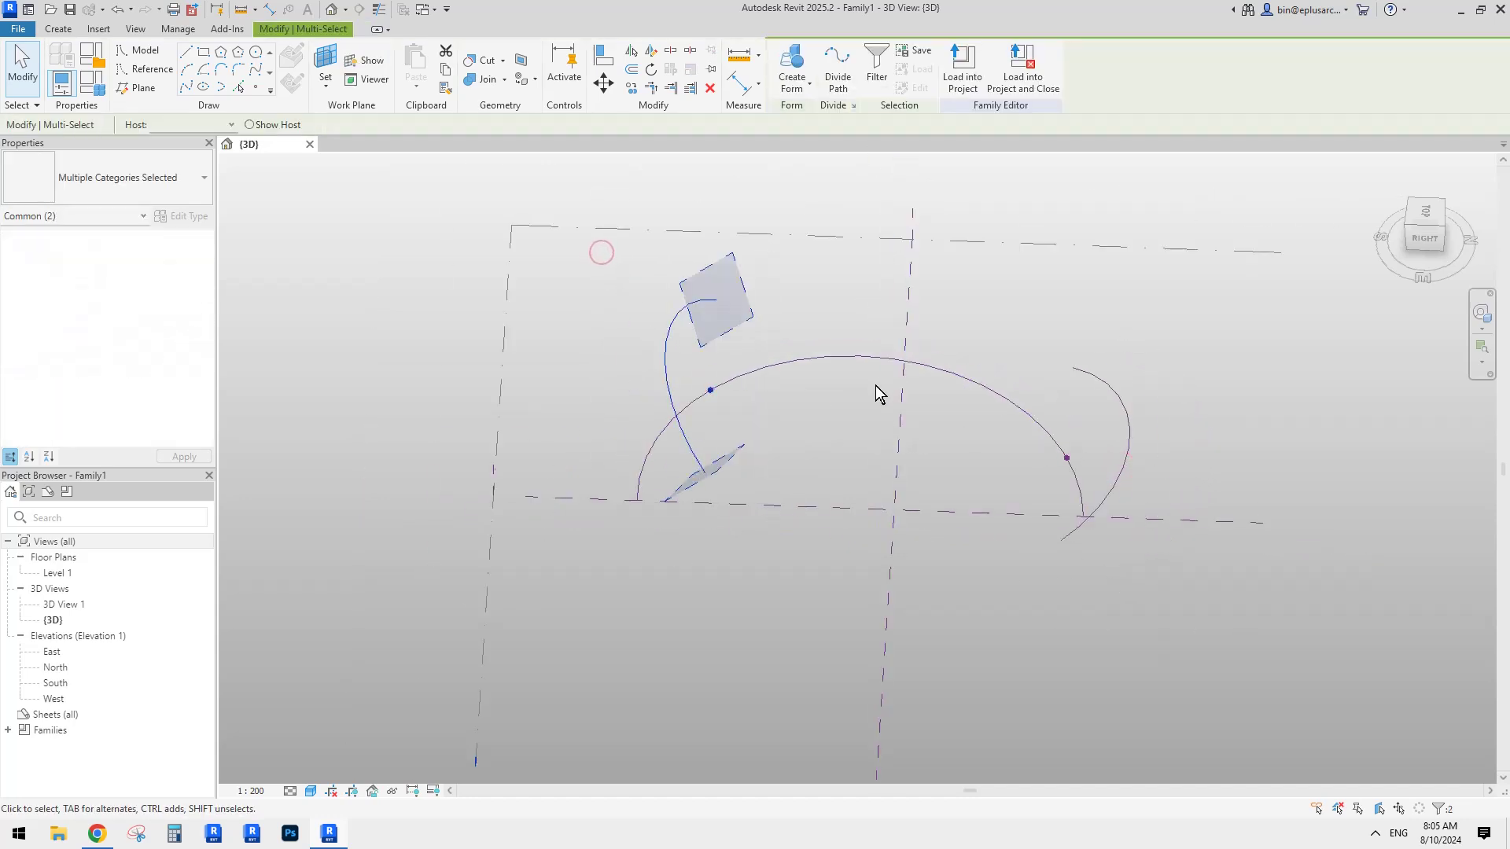
{"action": "key", "text": "o"}
{"action": "left_click", "coordinate": [769, 397]}
{"action": "left_click", "coordinate": [842, 356]}
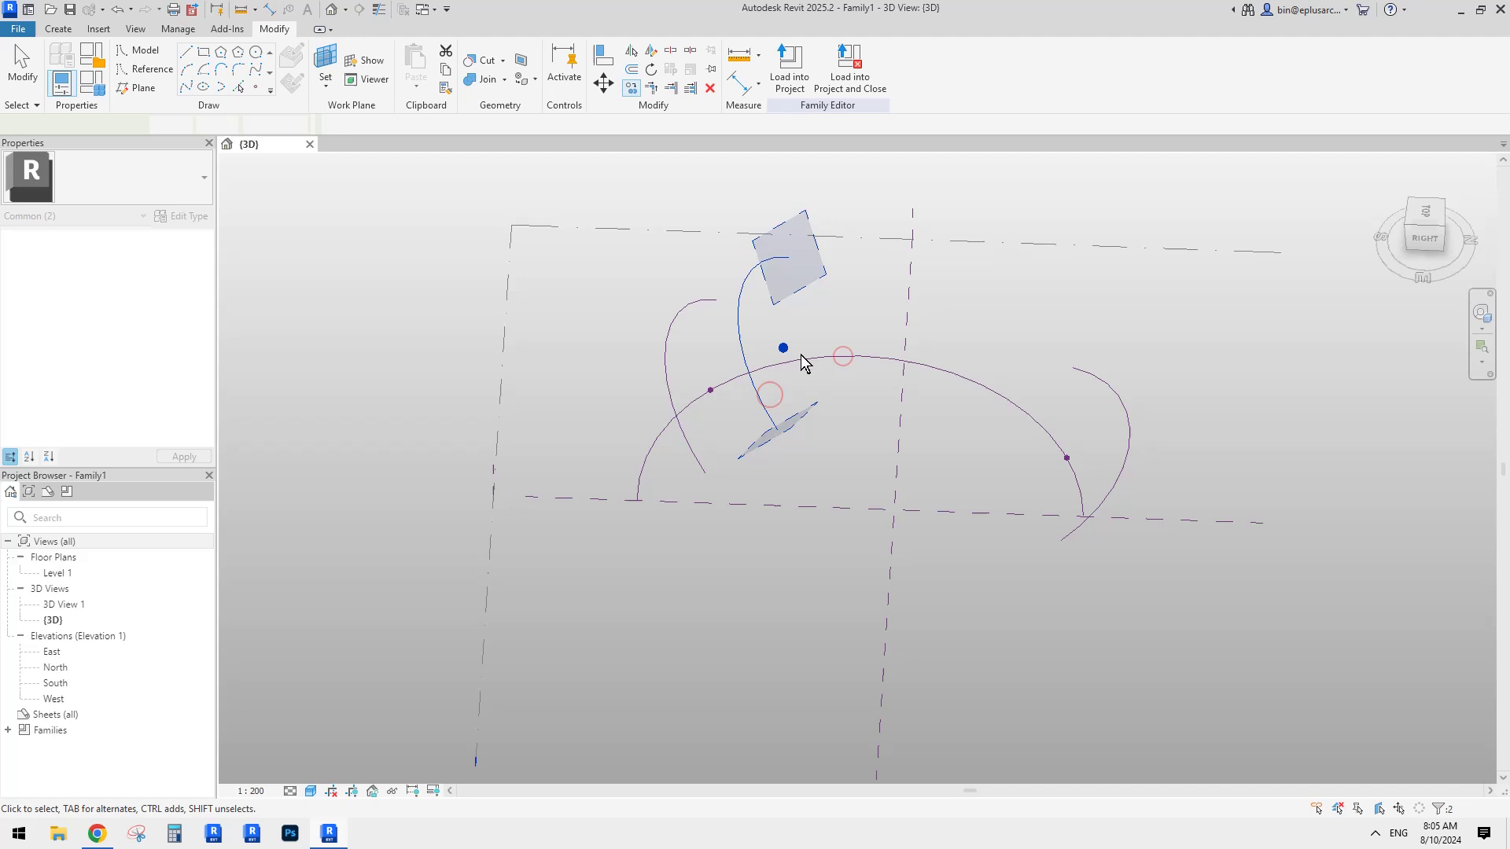
{"action": "left_click", "coordinate": [783, 348]}
{"action": "left_click", "coordinate": [841, 66]}
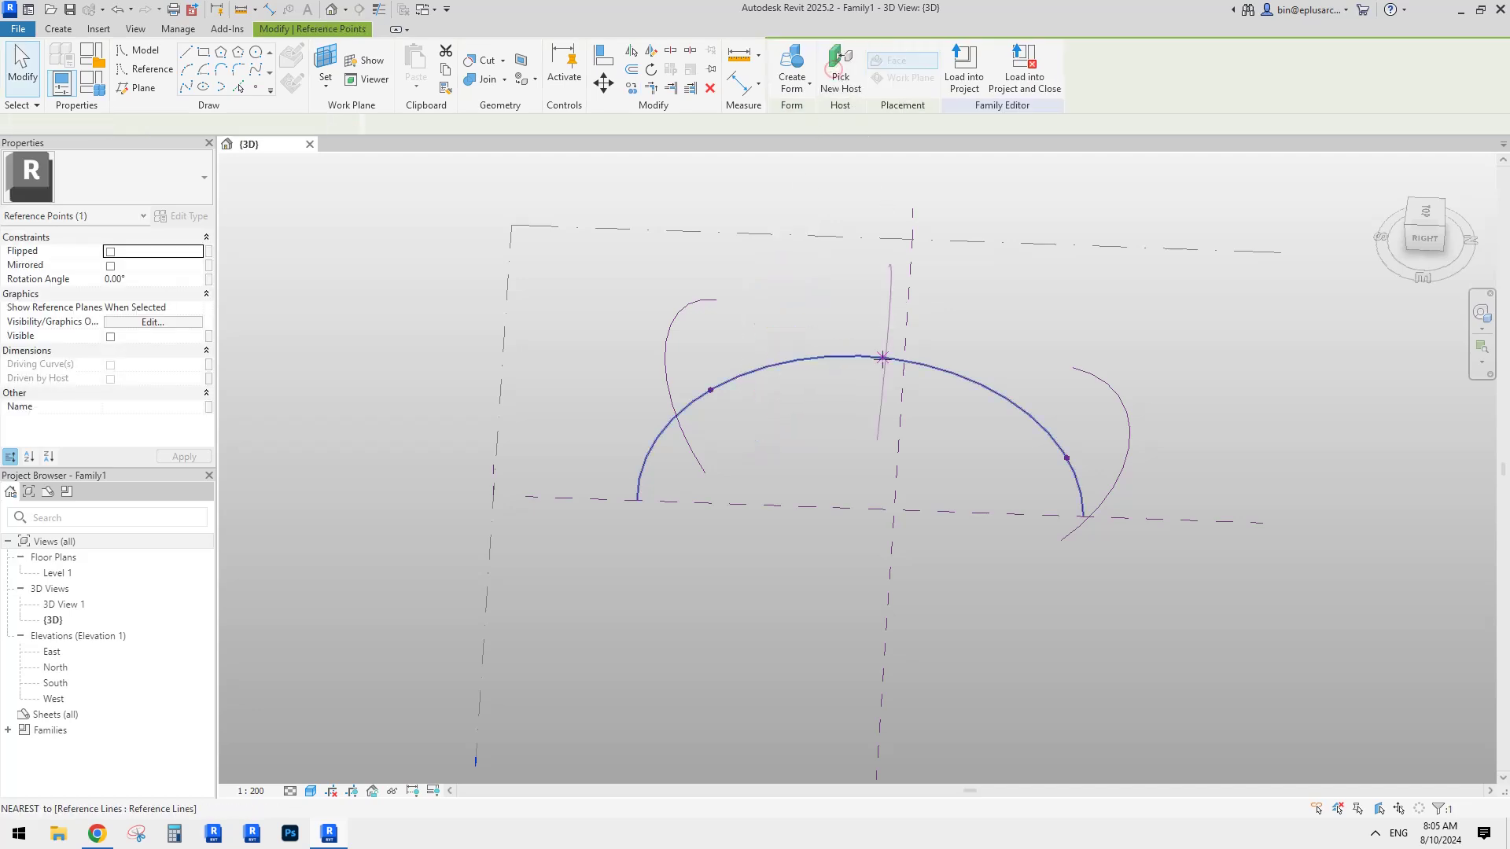
{"action": "left_click", "coordinate": [880, 360]}
{"action": "key", "text": "Escape"}
Step: Create a form through the three small profile arcs hosted along the large arc
{"action": "middle_click_drag", "start_coordinate": [972, 386], "coordinate": [868, 352], "text": "shift"}
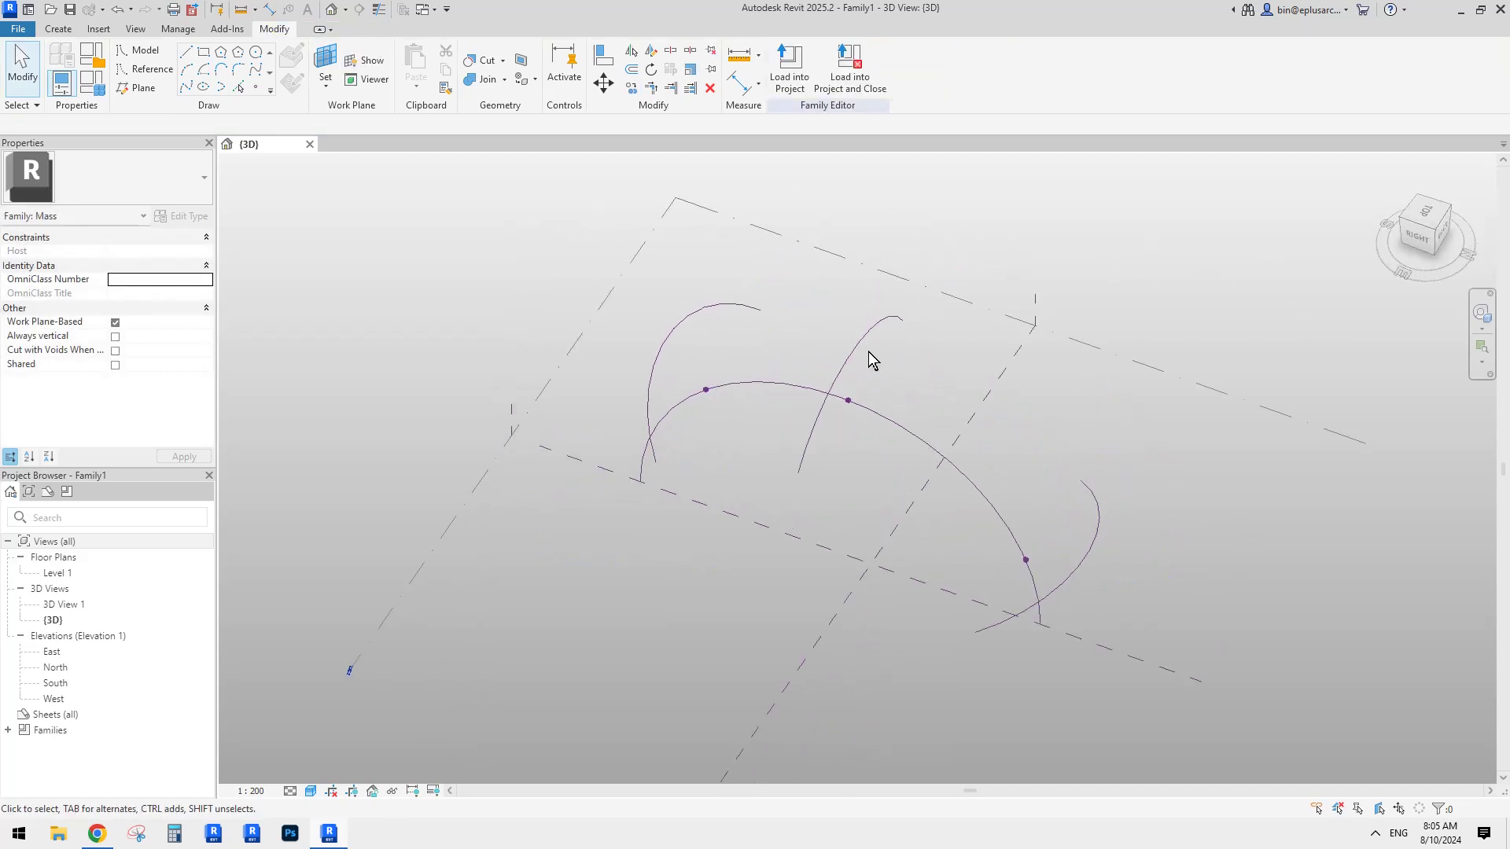
{"action": "left_click", "coordinate": [1099, 516]}
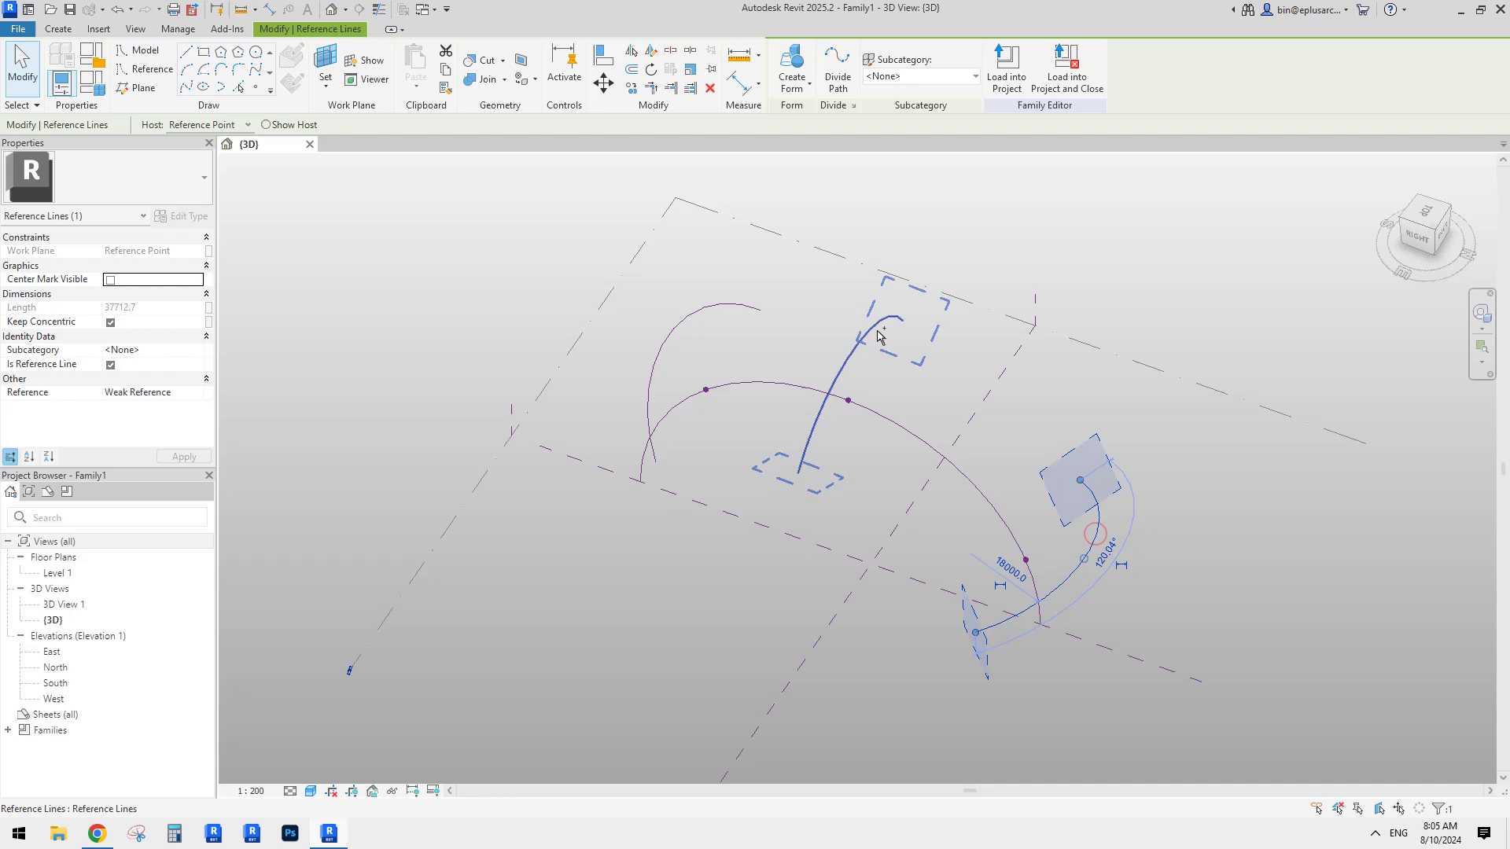
{"action": "left_click", "coordinate": [810, 447], "text": "ctrl"}
{"action": "left_click", "coordinate": [739, 315], "text": "ctrl"}
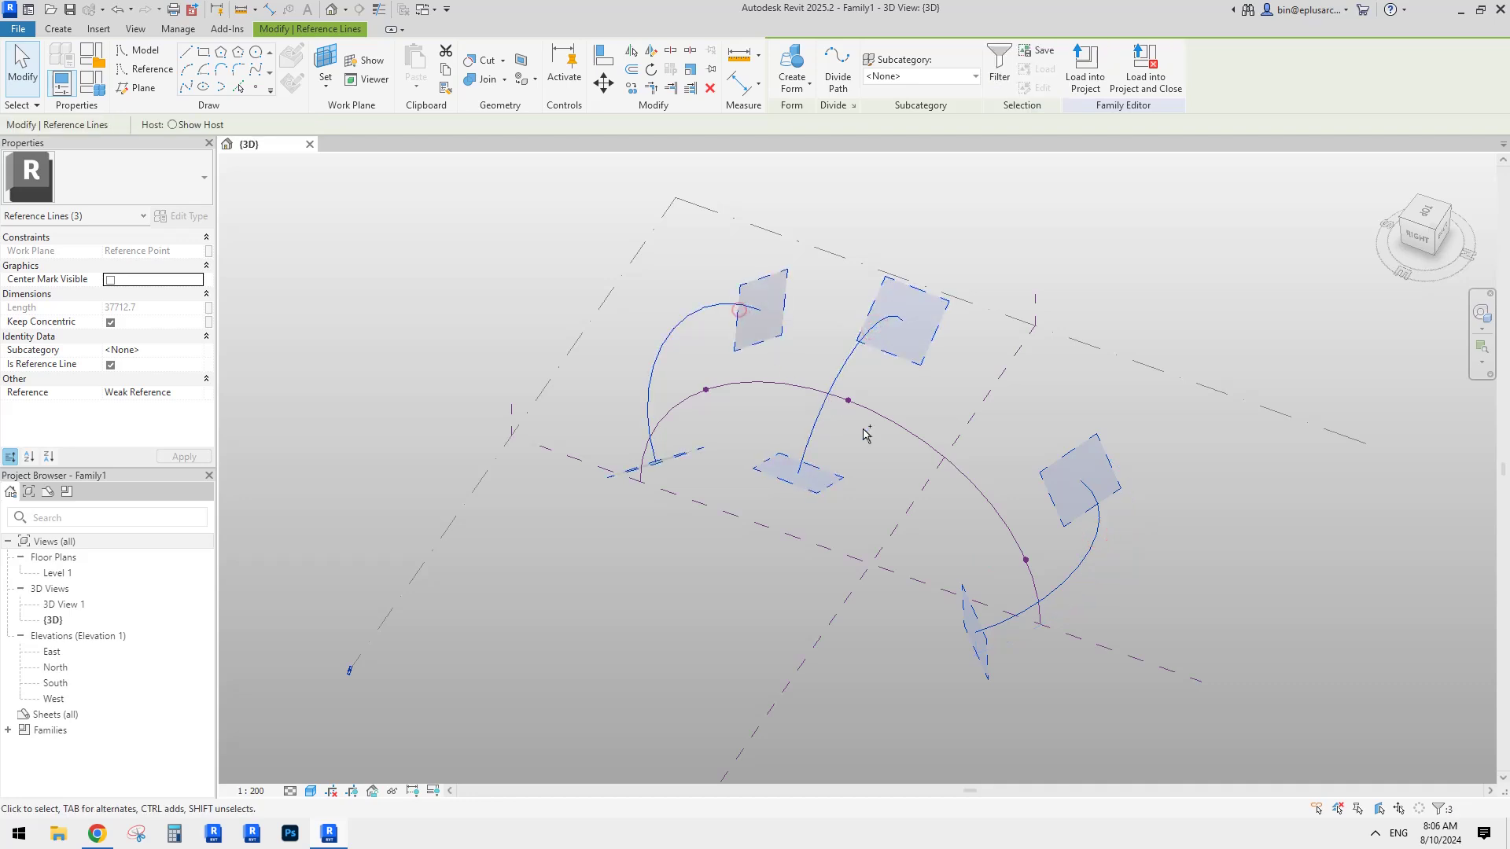
{"action": "left_click", "coordinate": [918, 441], "text": "ctrl"}
{"action": "left_click", "coordinate": [812, 86]}
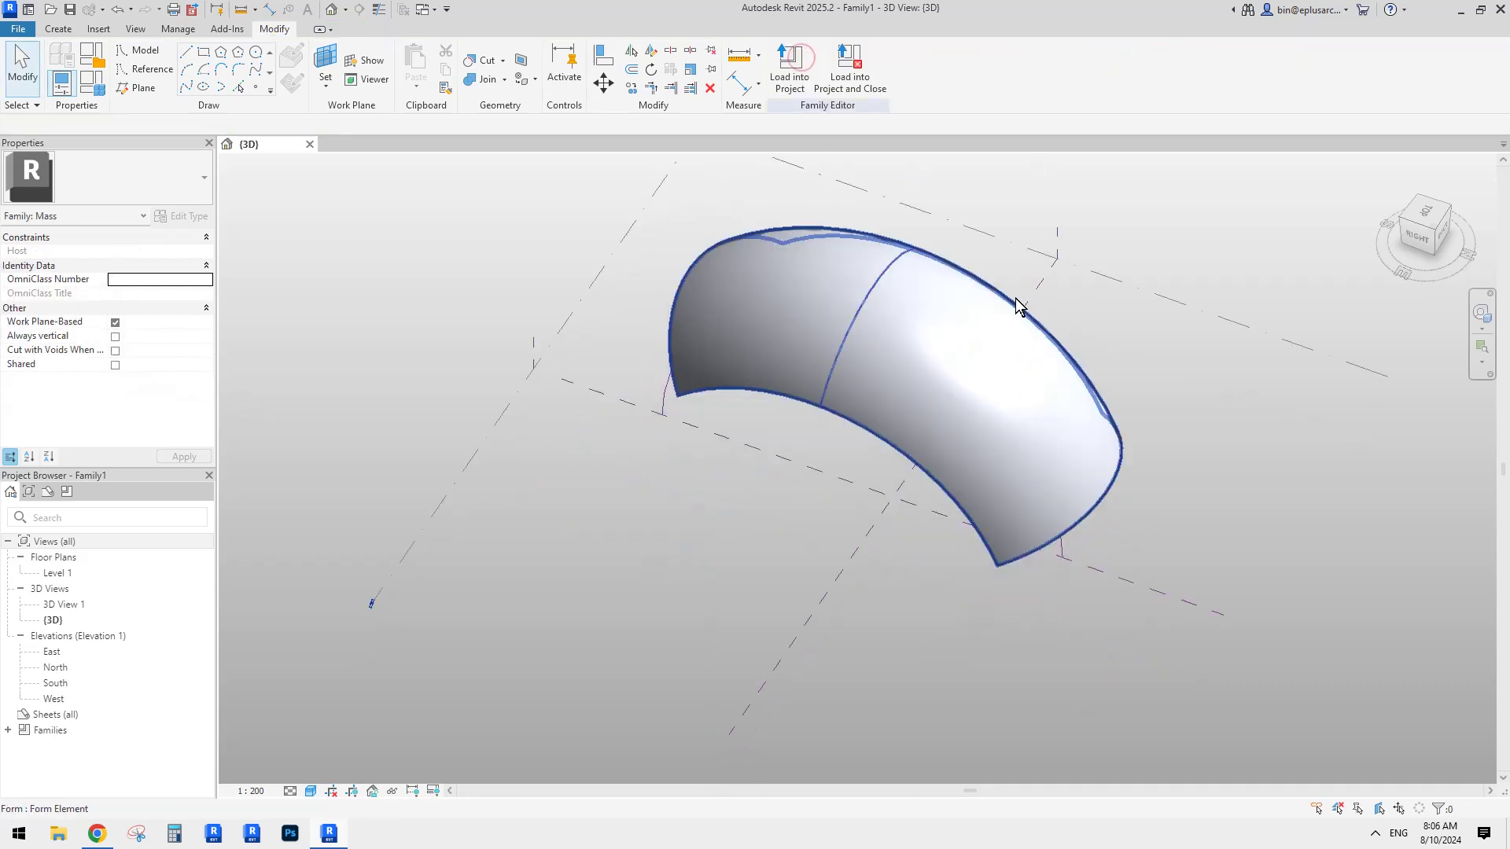
Step: Move the two outer reference points along the large arc to its ends so the form reaches the ground
{"action": "middle_click_drag", "start_coordinate": [1014, 320], "coordinate": [1248, 208], "text": "shift"}
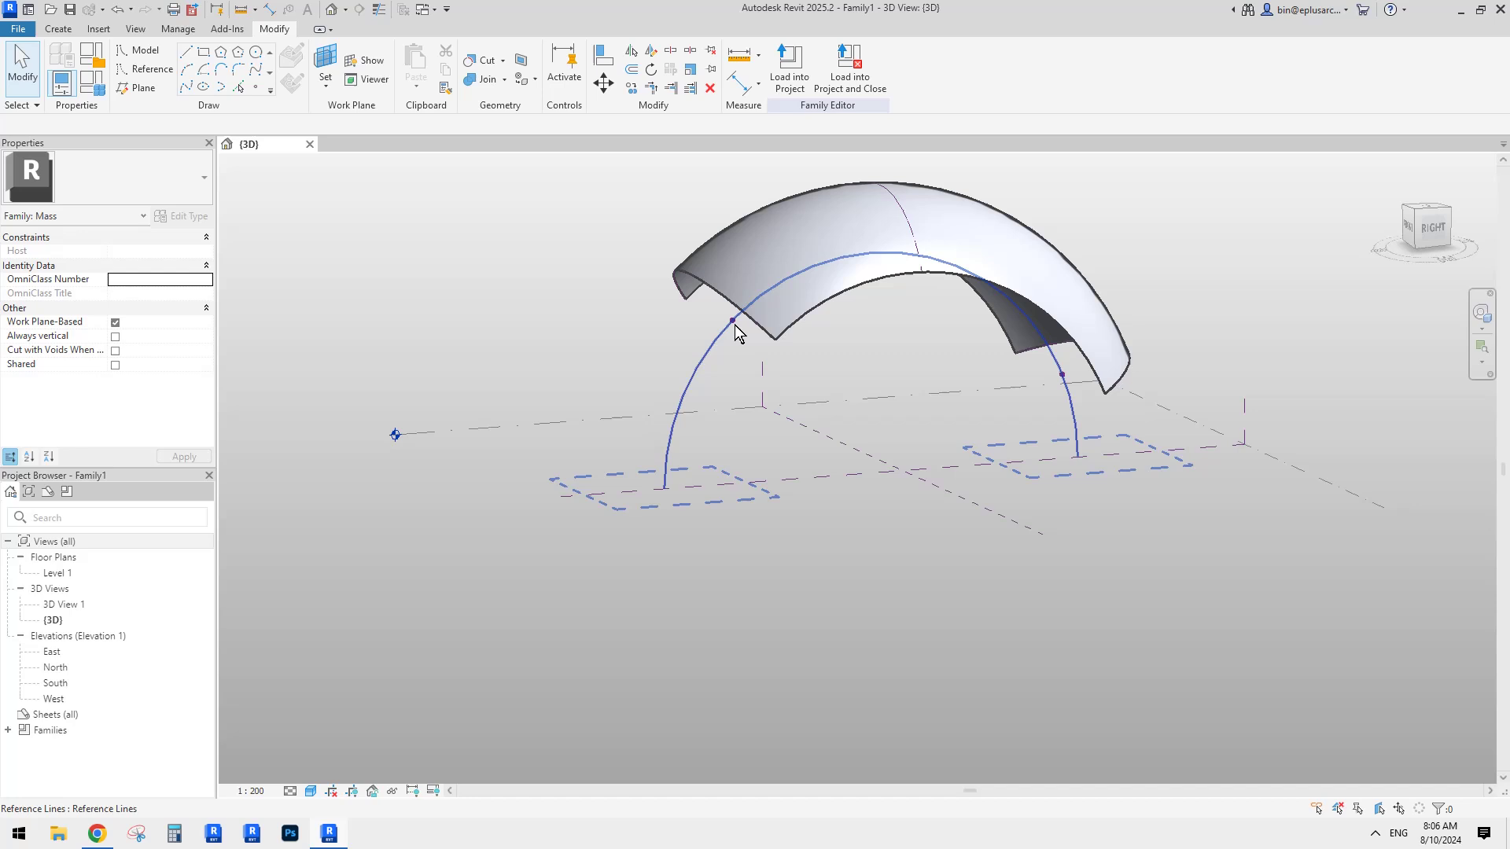
{"action": "left_click_drag", "start_coordinate": [732, 321], "coordinate": [657, 497]}
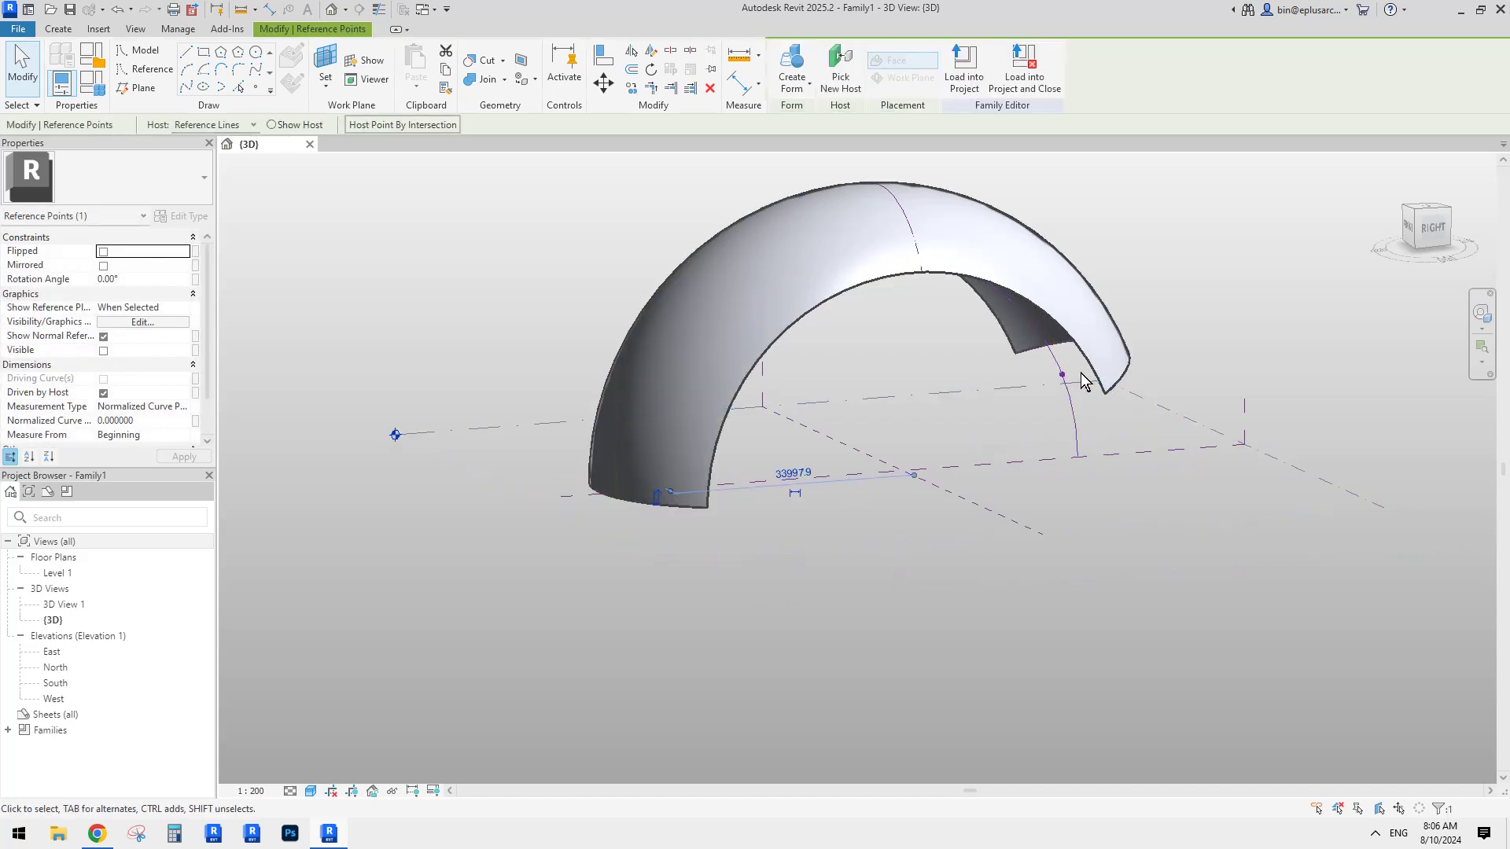
{"action": "left_click_drag", "start_coordinate": [1063, 375], "coordinate": [1079, 456]}
{"action": "middle_click_drag", "start_coordinate": [1155, 434], "coordinate": [987, 556], "text": "shift"}
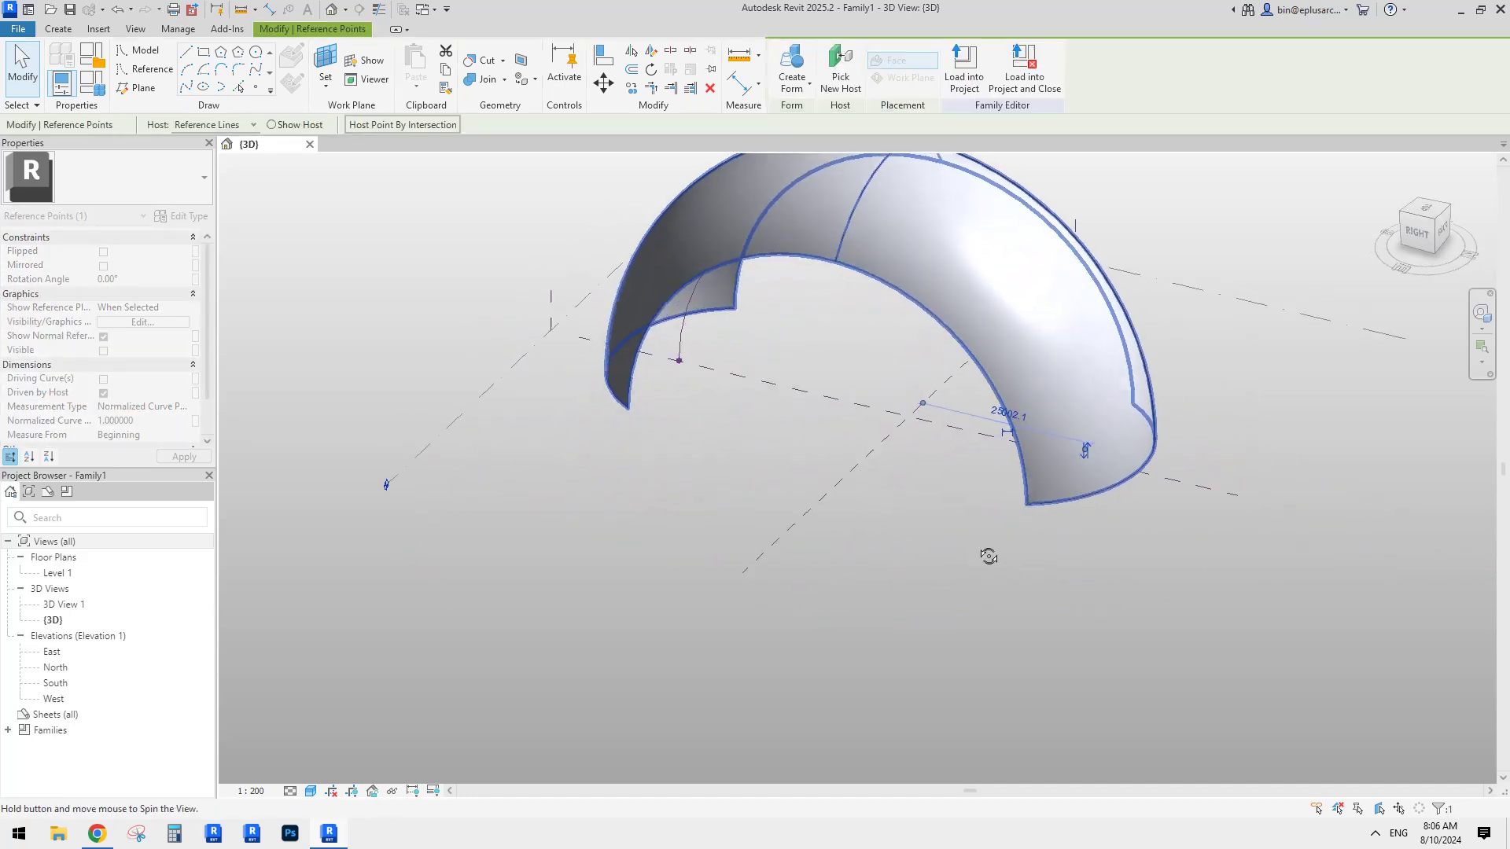
{"action": "left_click", "coordinate": [1002, 474]}
{"action": "scroll", "coordinate": [1002, 473], "scroll_direction": "down", "scroll_amount": 2}
{"action": "middle_click_drag", "start_coordinate": [1002, 473], "coordinate": [944, 461], "text": "shift"}
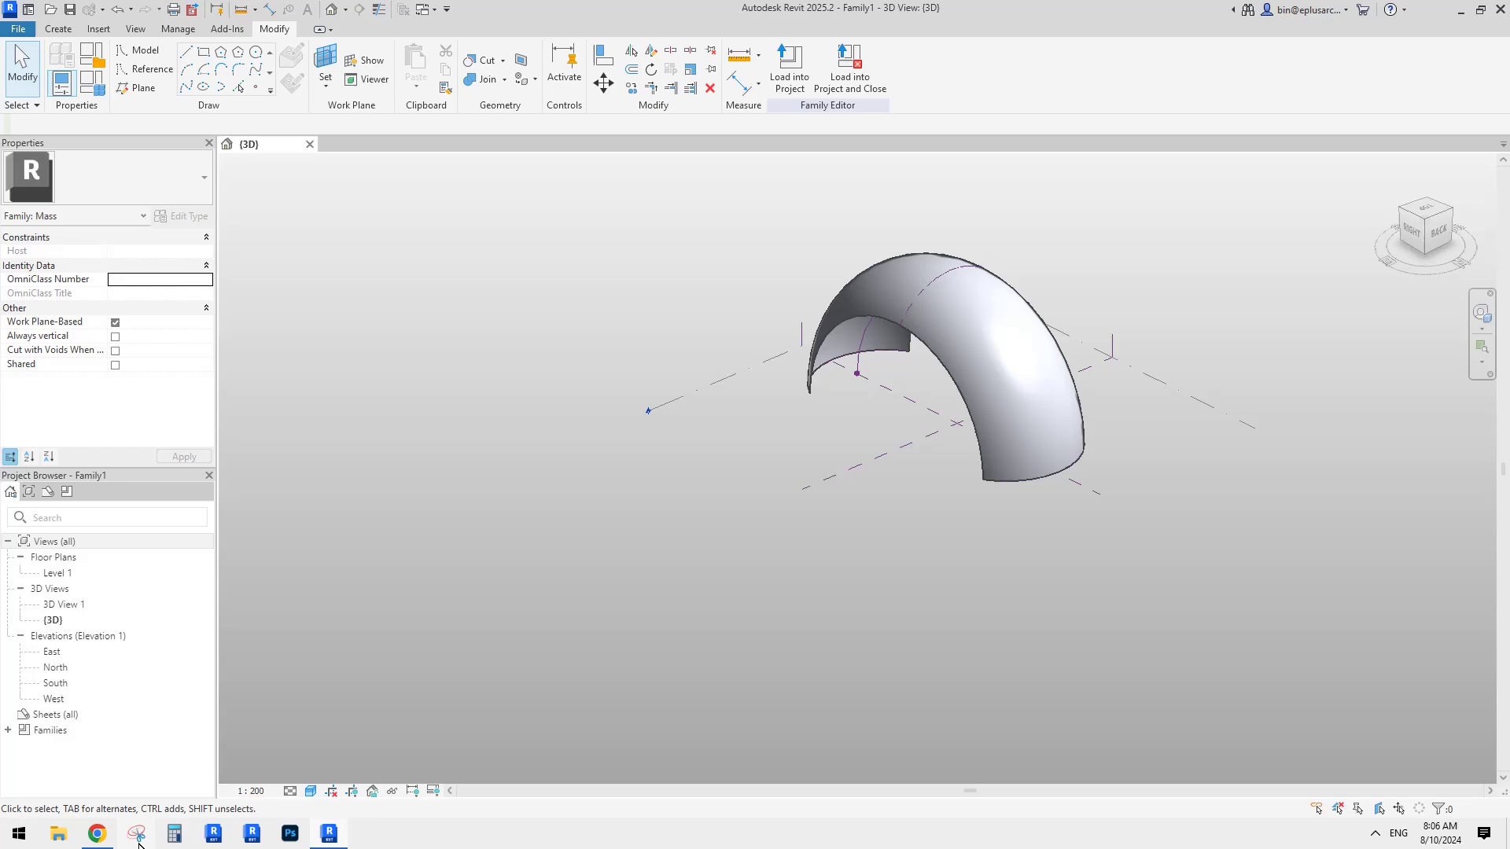
Step: Check the pavilion image in the Reddit post, return to Revit, and enlarge the front end's profile arc to a radius of about 38000 mm
{"action": "left_click", "coordinate": [90, 847]}
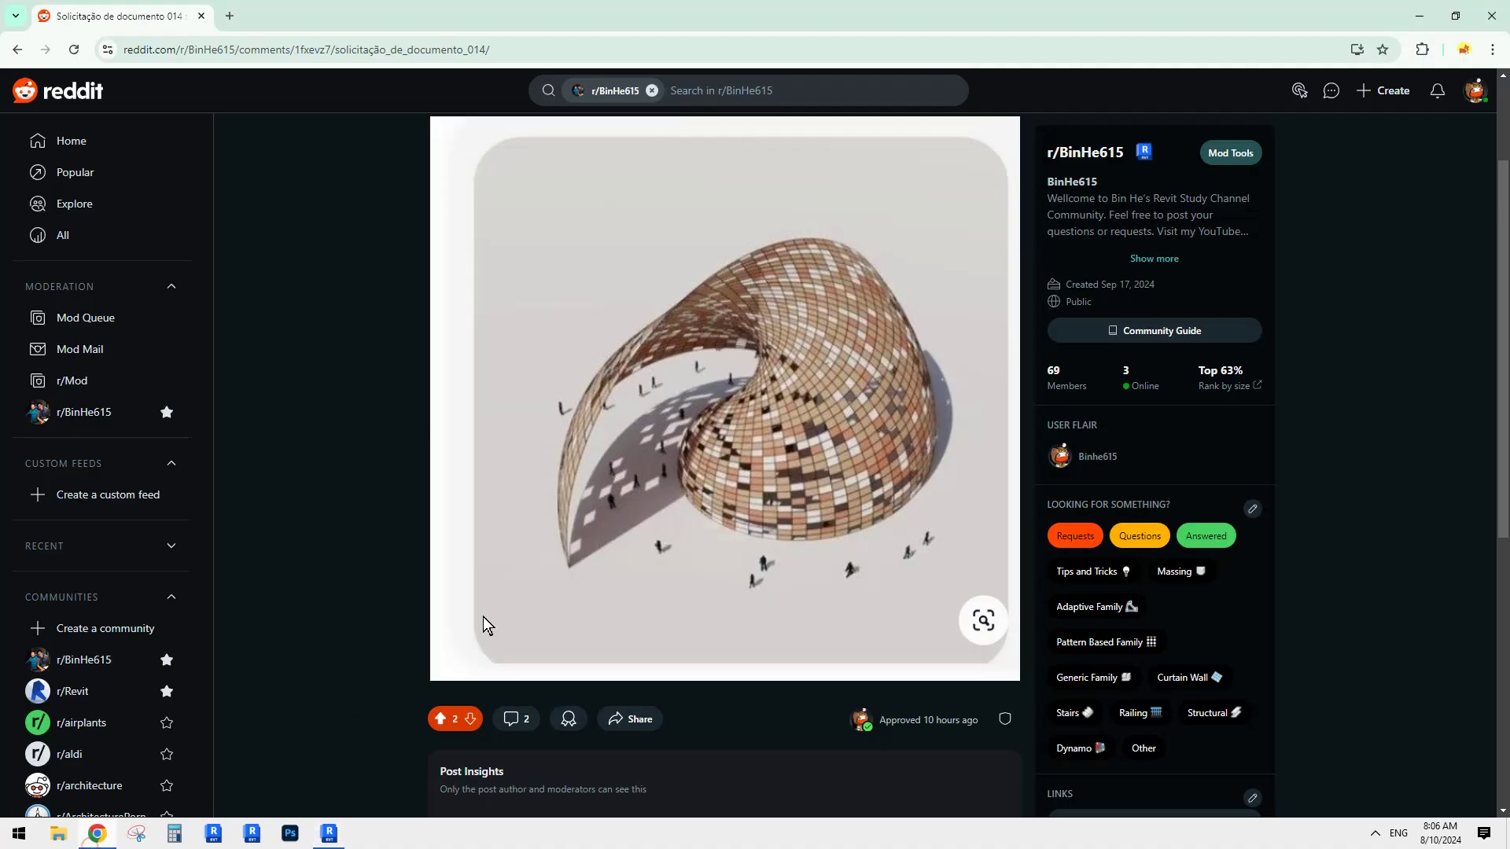
{"action": "left_click", "coordinate": [331, 836]}
{"action": "middle_click_drag", "start_coordinate": [910, 517], "coordinate": [1015, 522]}
{"action": "scroll", "coordinate": [785, 436], "scroll_direction": "up", "scroll_amount": 2}
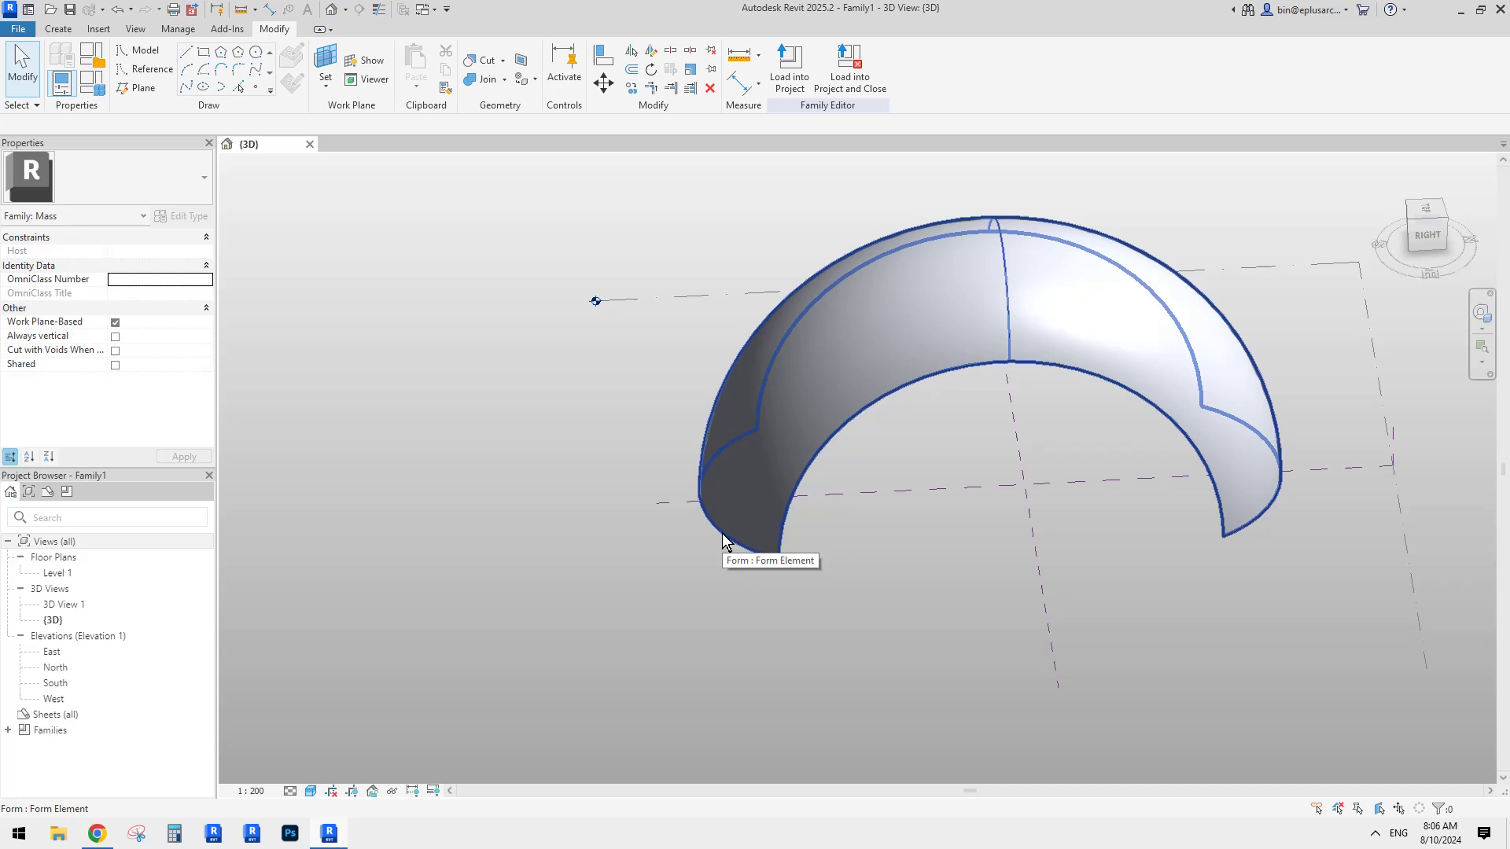
{"action": "scroll", "coordinate": [723, 541], "scroll_direction": "down", "scroll_amount": 2}
{"action": "left_click", "coordinate": [900, 368]}
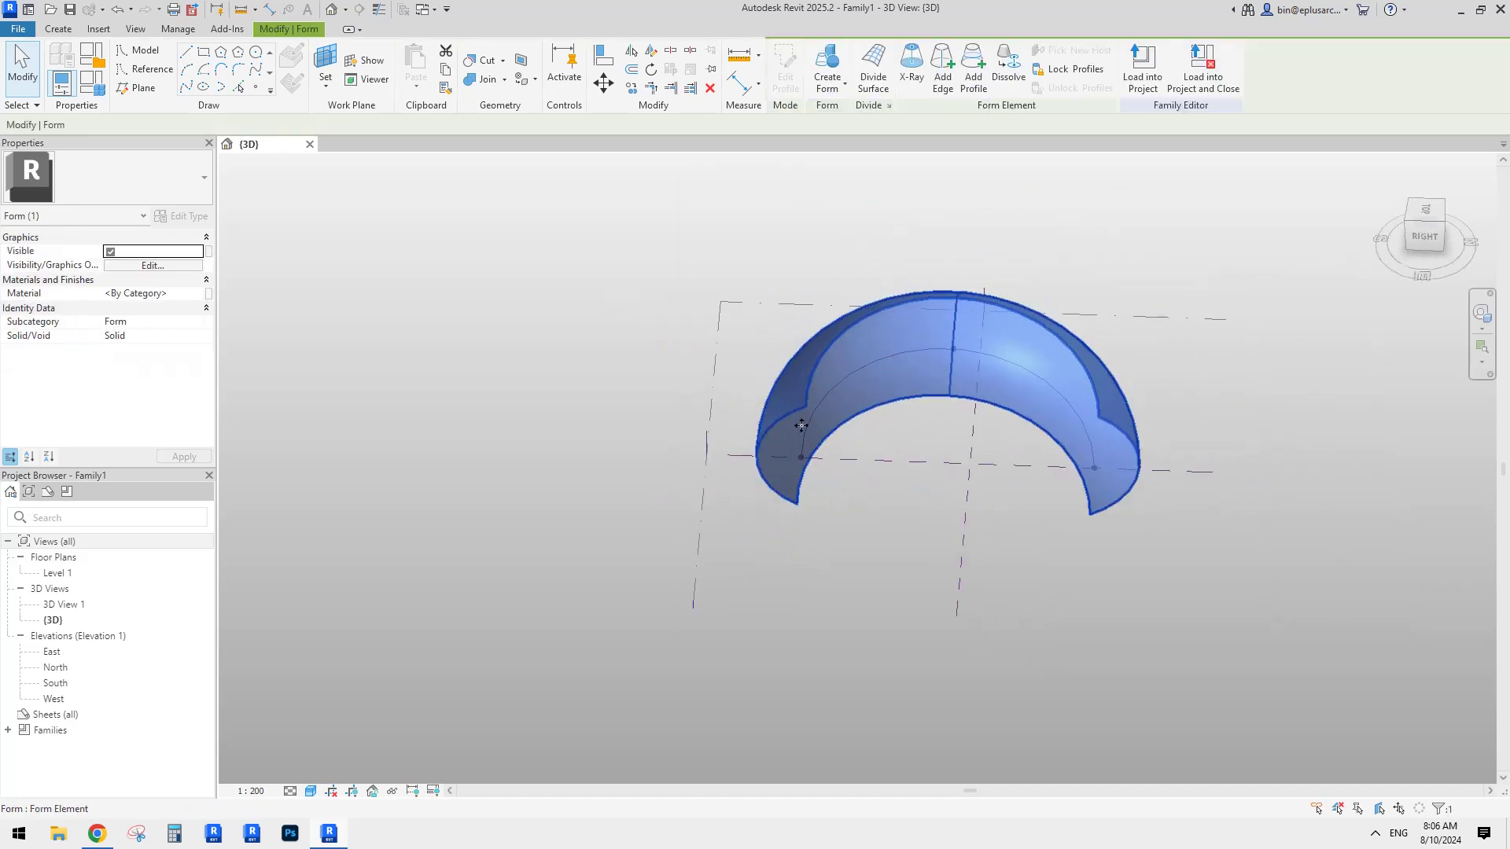
{"action": "key", "text": "Escape"}
{"action": "scroll", "coordinate": [757, 437], "scroll_direction": "up", "scroll_amount": 2}
{"action": "key", "text": "Tab"}
{"action": "left_click", "coordinate": [758, 499]}
{"action": "scroll", "coordinate": [758, 498], "scroll_direction": "down", "scroll_amount": 1}
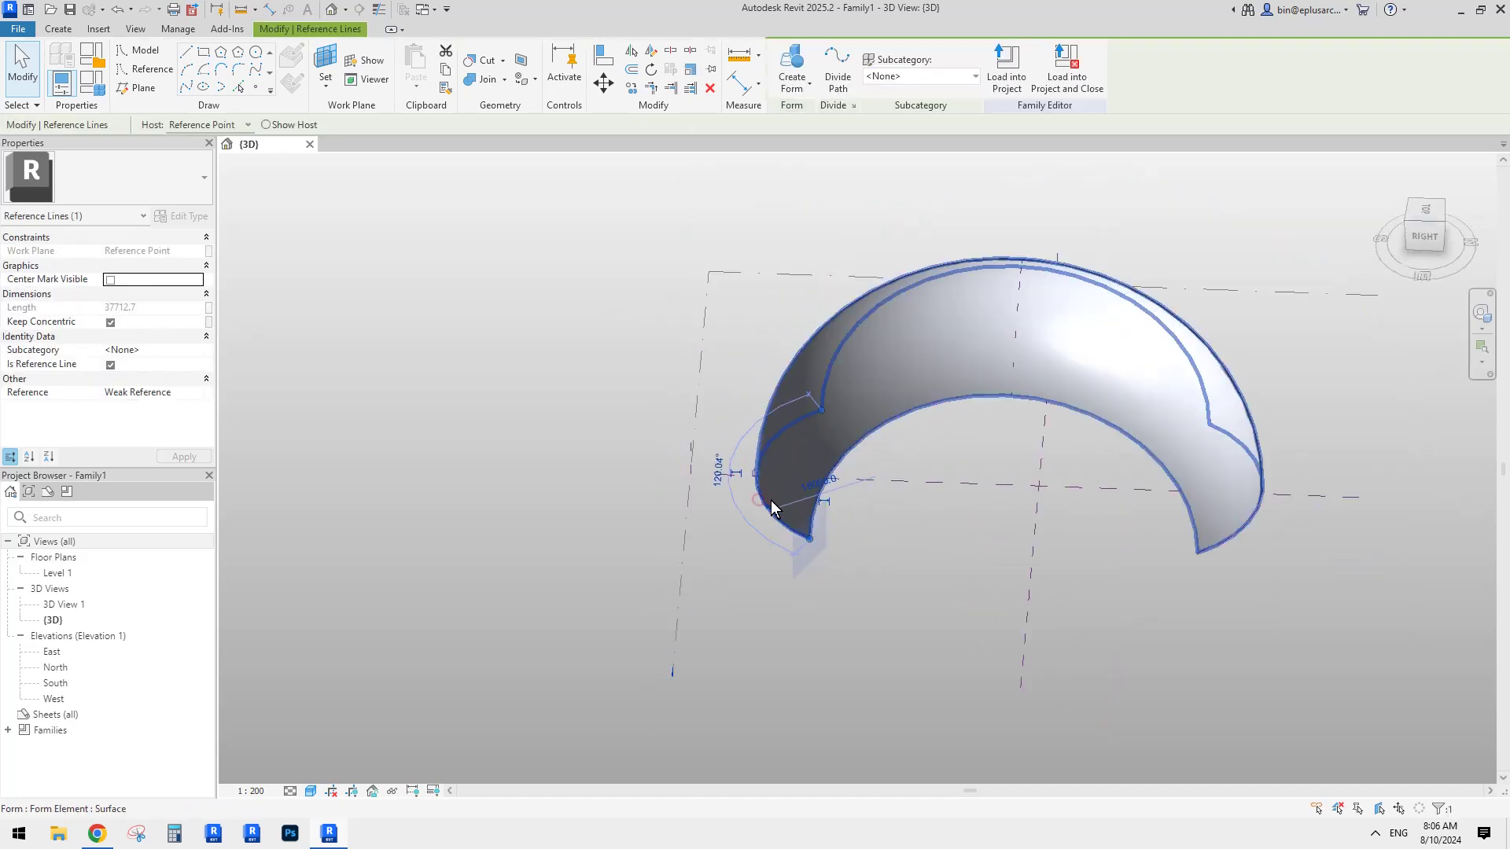
{"action": "middle_click_drag", "start_coordinate": [772, 501], "coordinate": [762, 504], "text": "shift"}
{"action": "left_click_drag", "start_coordinate": [753, 477], "coordinate": [625, 483]}
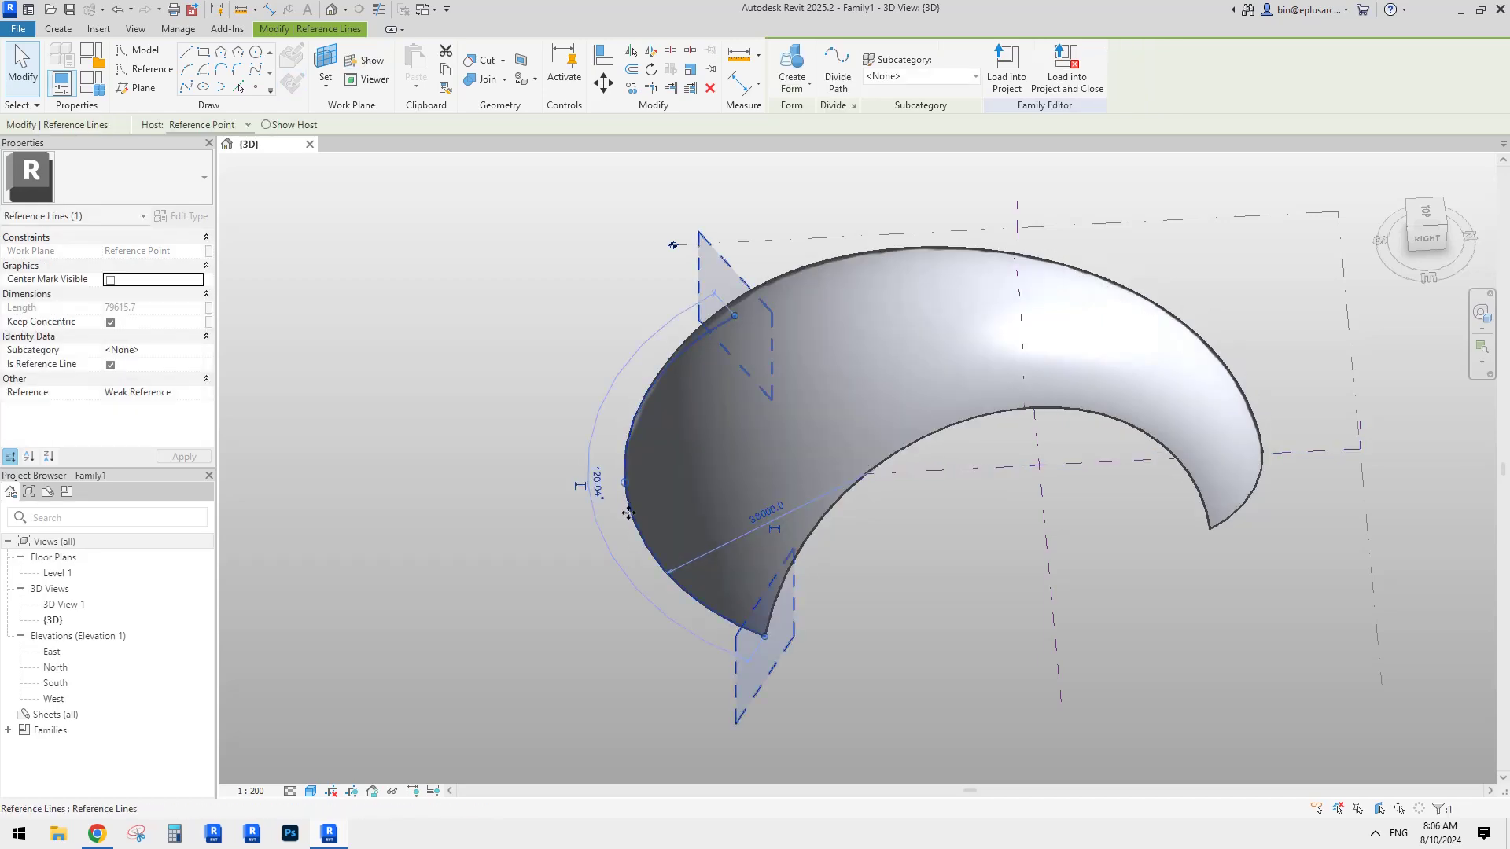
Step: Enlarge the radius of the profile arc at the back end of the form
{"action": "middle_click_drag", "start_coordinate": [688, 512], "coordinate": [1197, 535], "text": "shift"}
{"action": "key", "text": "Tab"}
{"action": "left_click", "coordinate": [1224, 494]}
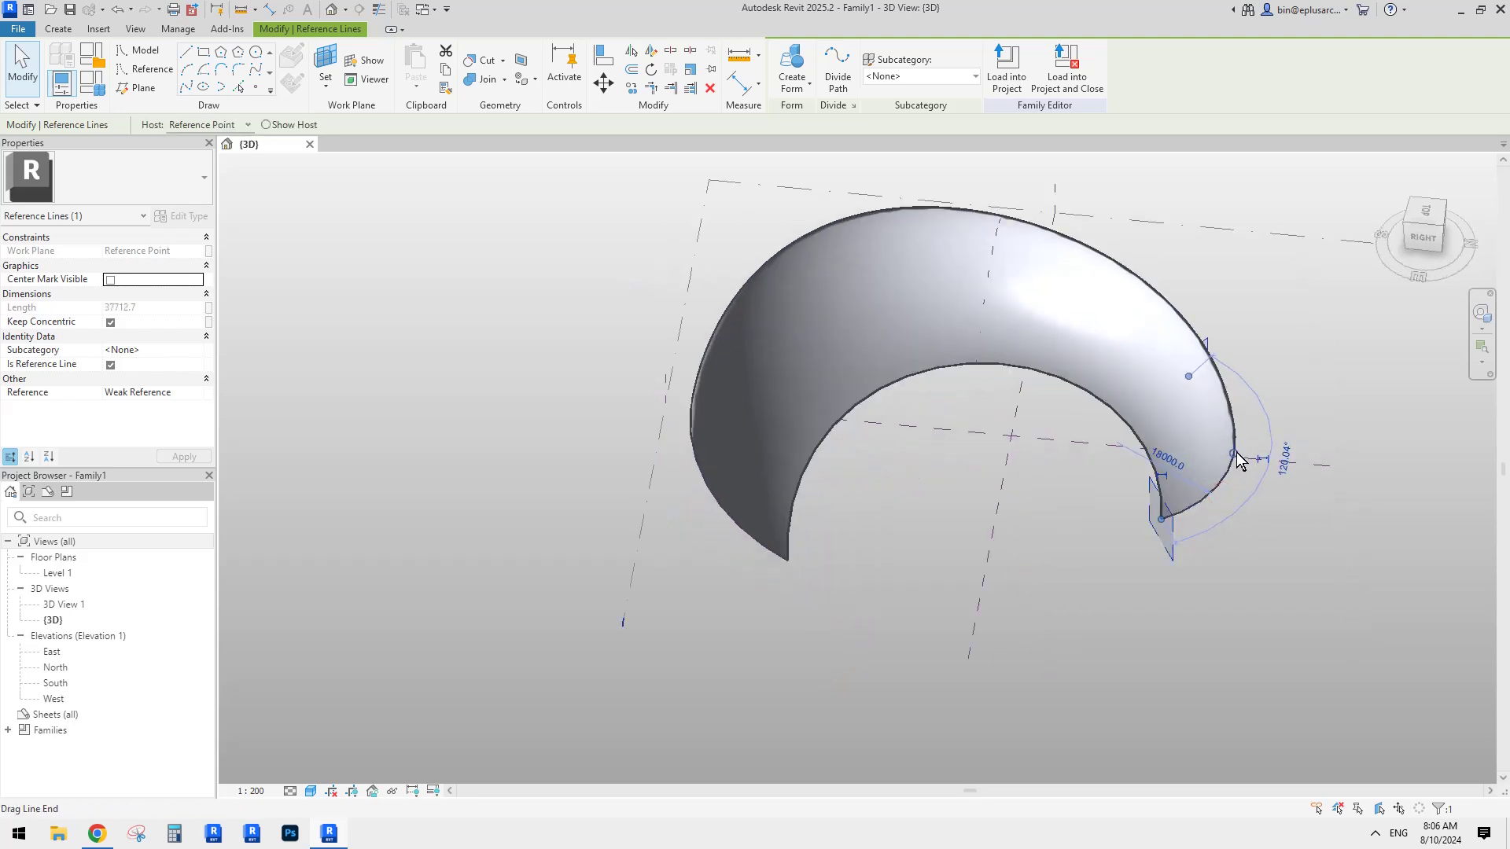
{"action": "left_click_drag", "start_coordinate": [1238, 460], "coordinate": [1288, 470]}
{"action": "left_click", "coordinate": [1280, 487]}
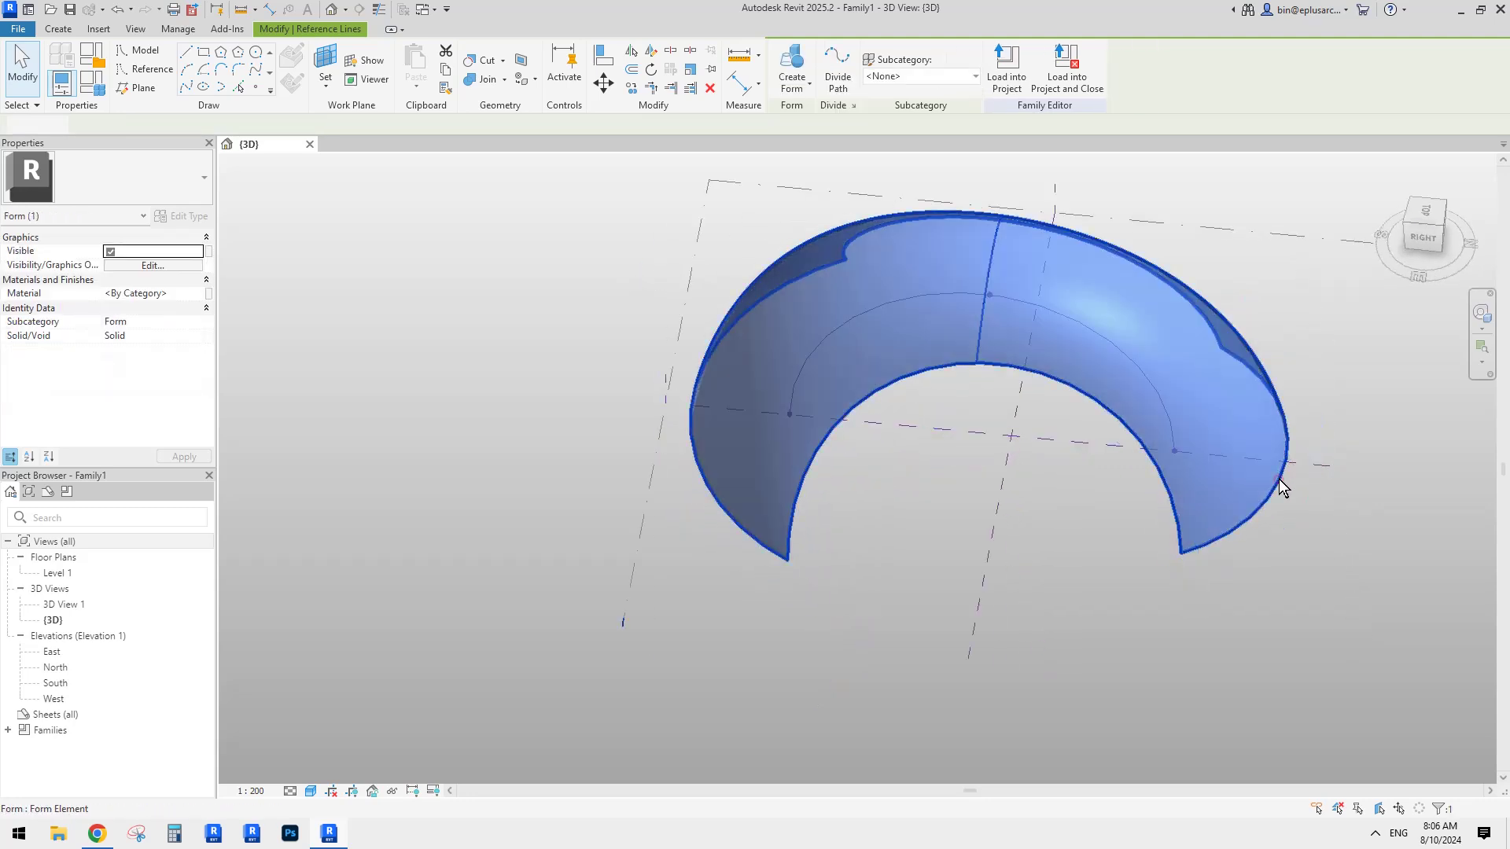
{"action": "key", "text": "Escape"}
Step: Select the profile arc at the crown of the form and turn off its Keep Concentric option
{"action": "middle_click_drag", "start_coordinate": [1002, 332], "coordinate": [1057, 389], "text": "shift"}
{"action": "middle_click_drag", "start_coordinate": [1169, 422], "coordinate": [1013, 389], "text": "shift"}
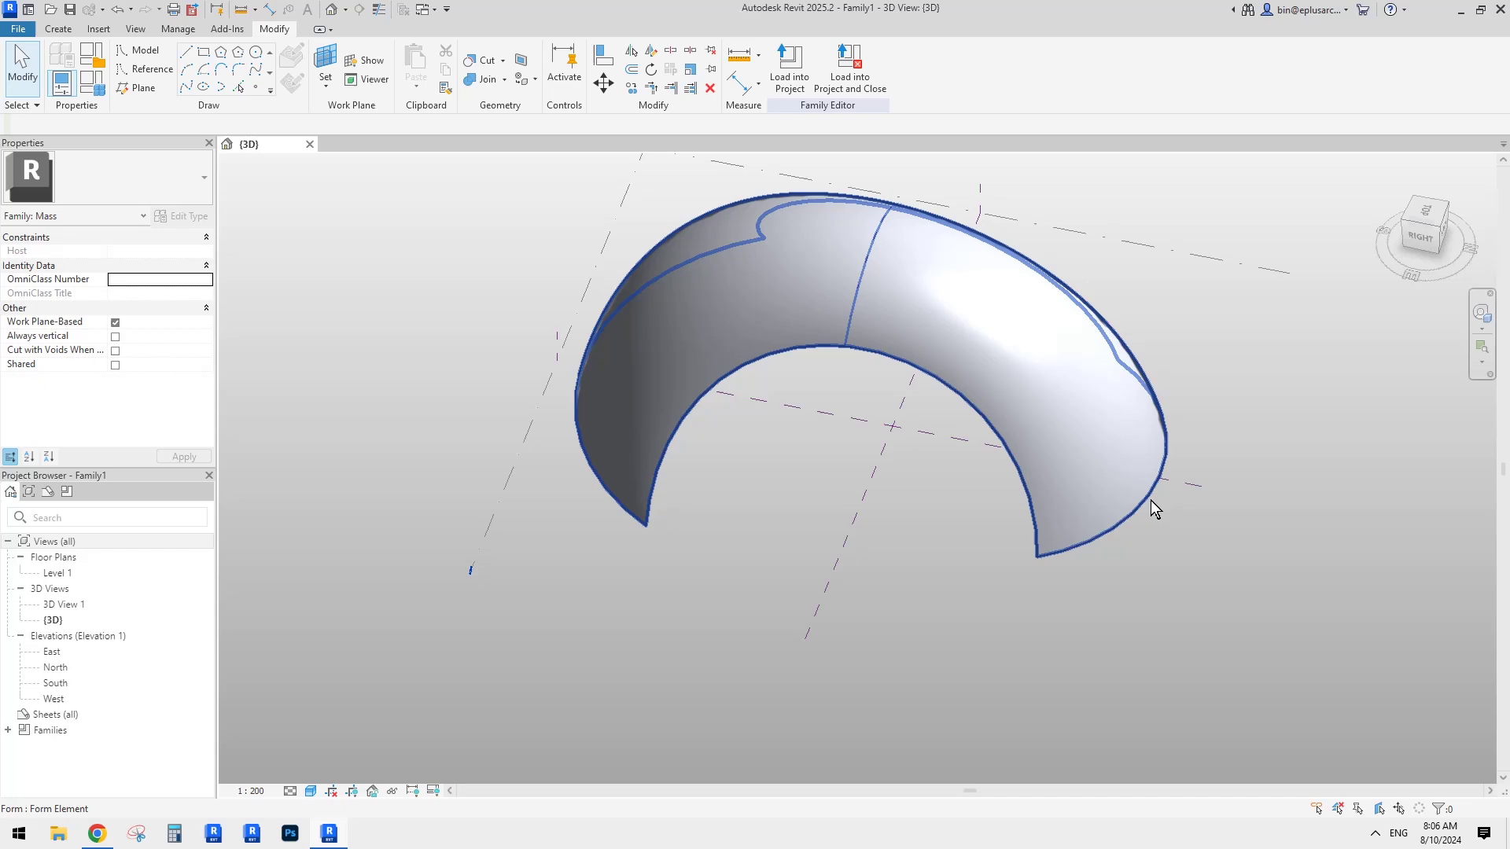
{"action": "middle_click_drag", "start_coordinate": [1075, 461], "coordinate": [814, 216], "text": "shift"}
{"action": "left_click", "coordinate": [809, 211]}
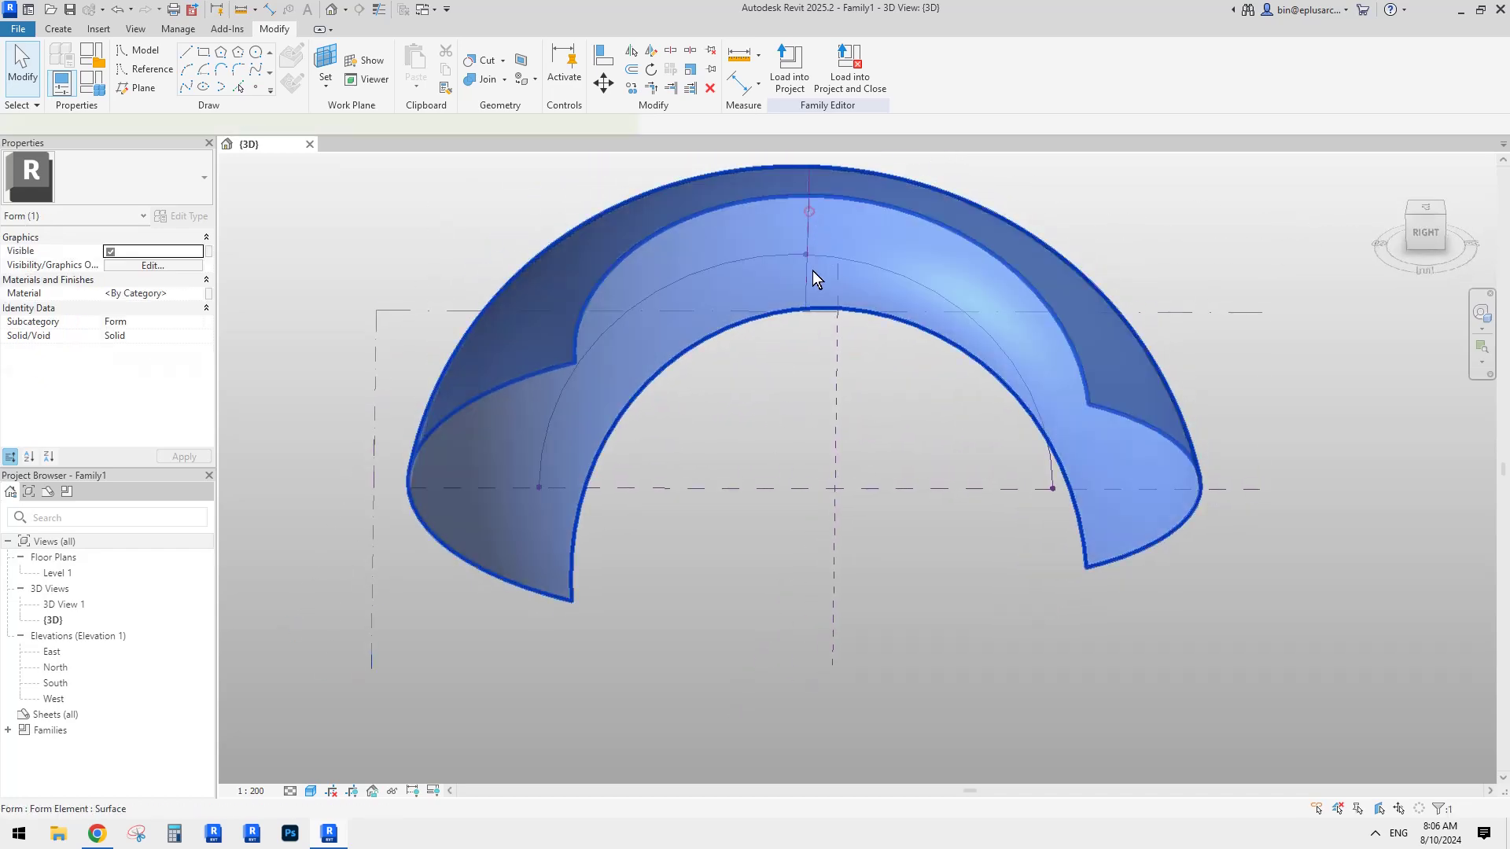
{"action": "middle_click_drag", "start_coordinate": [814, 271], "coordinate": [924, 264], "text": "shift"}
{"action": "key", "text": "Escape"}
{"action": "left_click", "coordinate": [872, 274]}
{"action": "left_click", "coordinate": [874, 277]}
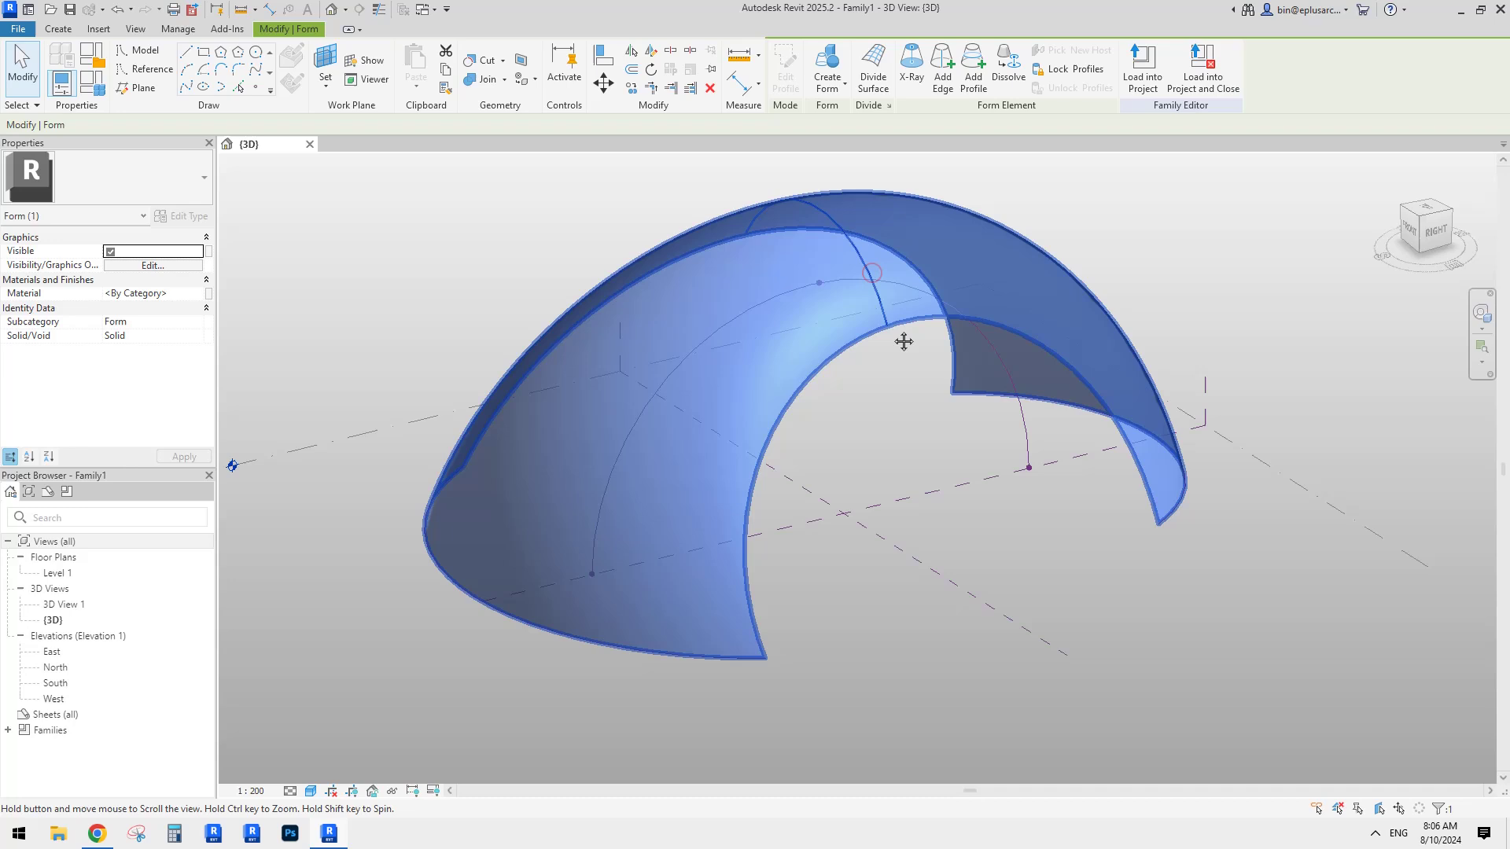
{"action": "middle_click_drag", "start_coordinate": [904, 341], "coordinate": [884, 327], "text": "shift"}
{"action": "key", "text": "Escape"}
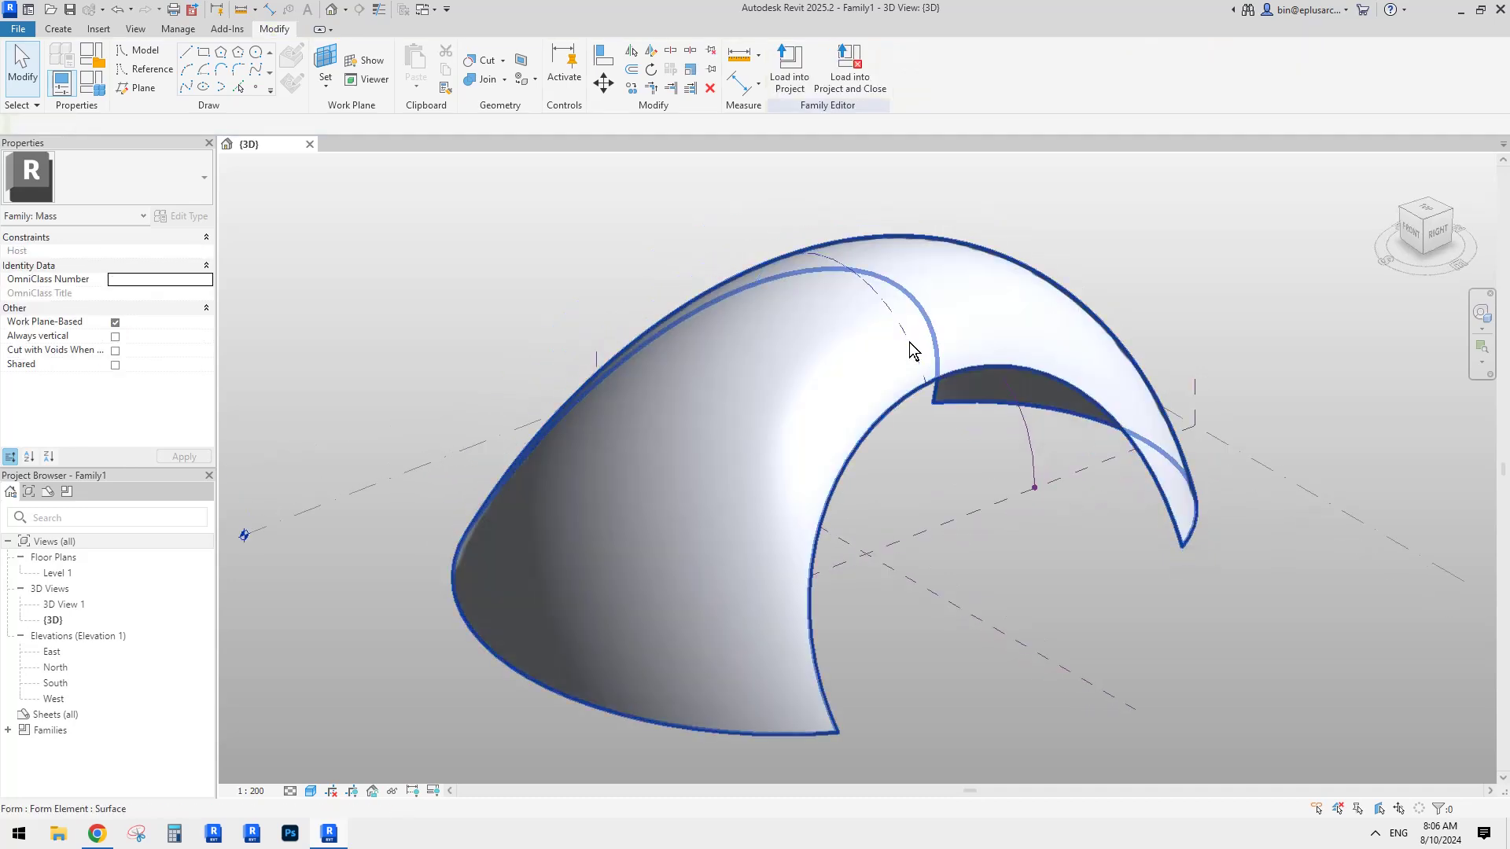
{"action": "left_click", "coordinate": [911, 350]}
{"action": "key", "text": "Escape"}
{"action": "left_click", "coordinate": [928, 390]}
{"action": "middle_click_drag", "start_coordinate": [928, 390], "coordinate": [856, 196], "text": "shift"}
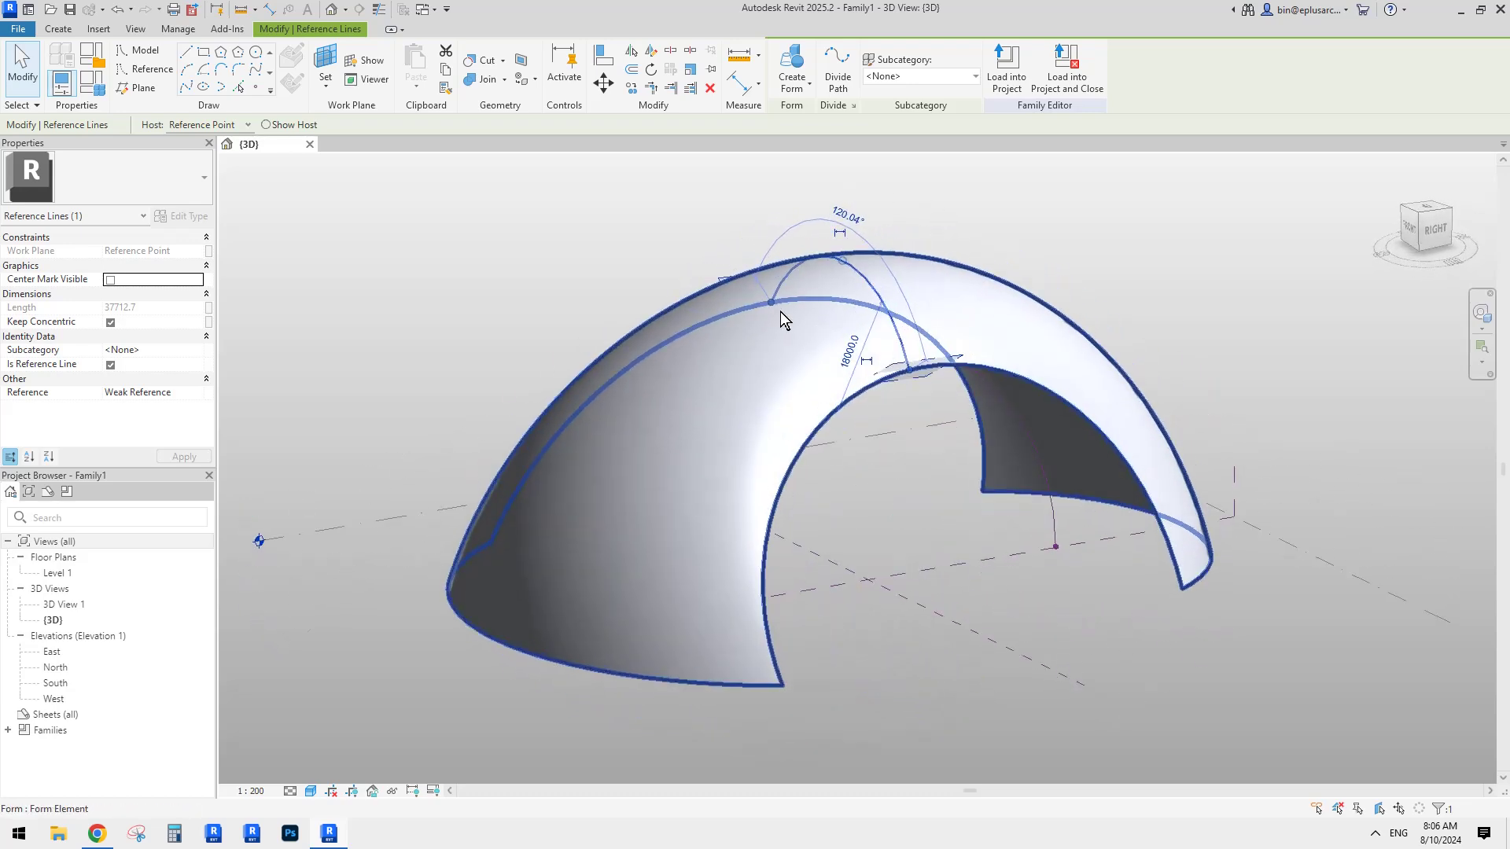
{"action": "middle_click_drag", "start_coordinate": [849, 324], "coordinate": [927, 366], "text": "shift"}
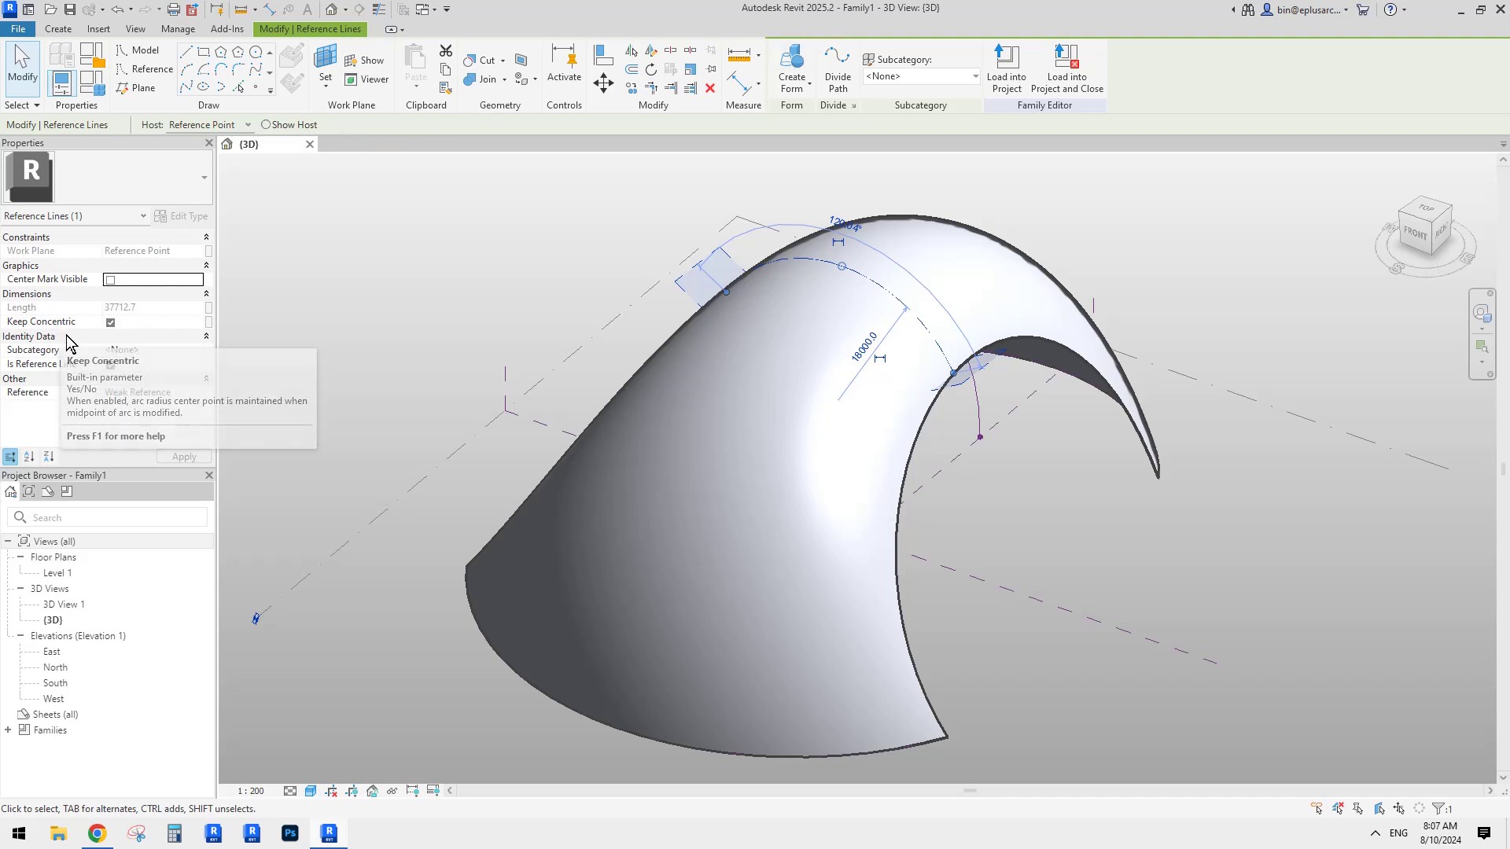
{"action": "left_click", "coordinate": [110, 323]}
Step: Flatten the crown arc to a nearly straight curve and shorten it from both ends to about 9340 mm
{"action": "middle_click_drag", "start_coordinate": [883, 357], "coordinate": [966, 331], "text": "shift"}
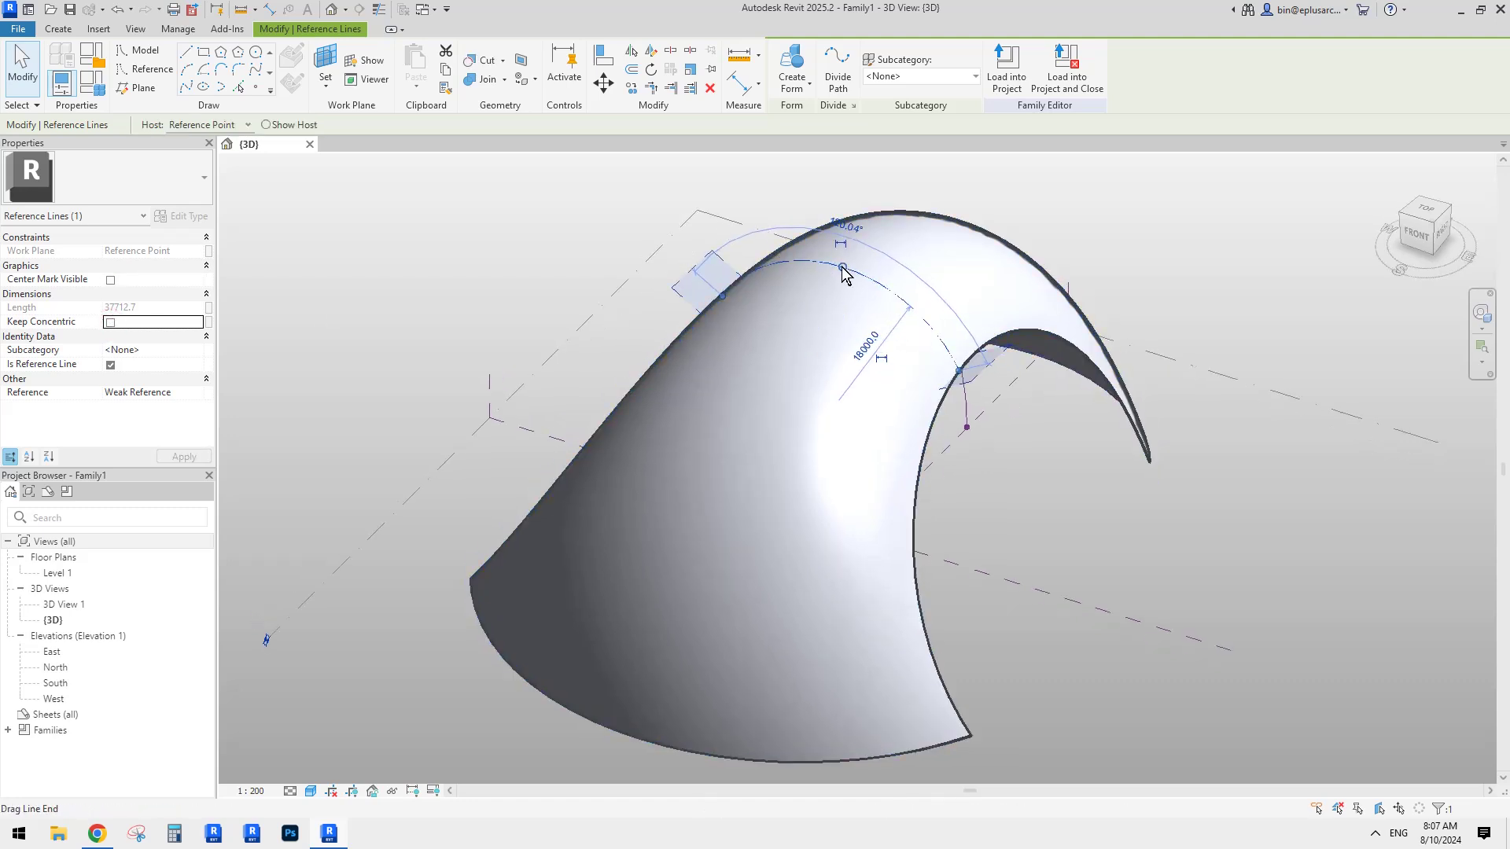
{"action": "left_click_drag", "start_coordinate": [842, 266], "coordinate": [841, 336]}
{"action": "mouse_move", "coordinate": [903, 361]}
{"action": "middle_mouse_down", "text": "shift"}
{"action": "mouse_move", "coordinate": [1053, 224]}
{"action": "mouse_move", "coordinate": [880, 368]}
{"action": "middle_mouse_up", "text": "shift"}
{"action": "scroll", "coordinate": [880, 368], "scroll_direction": "up", "scroll_amount": 3}
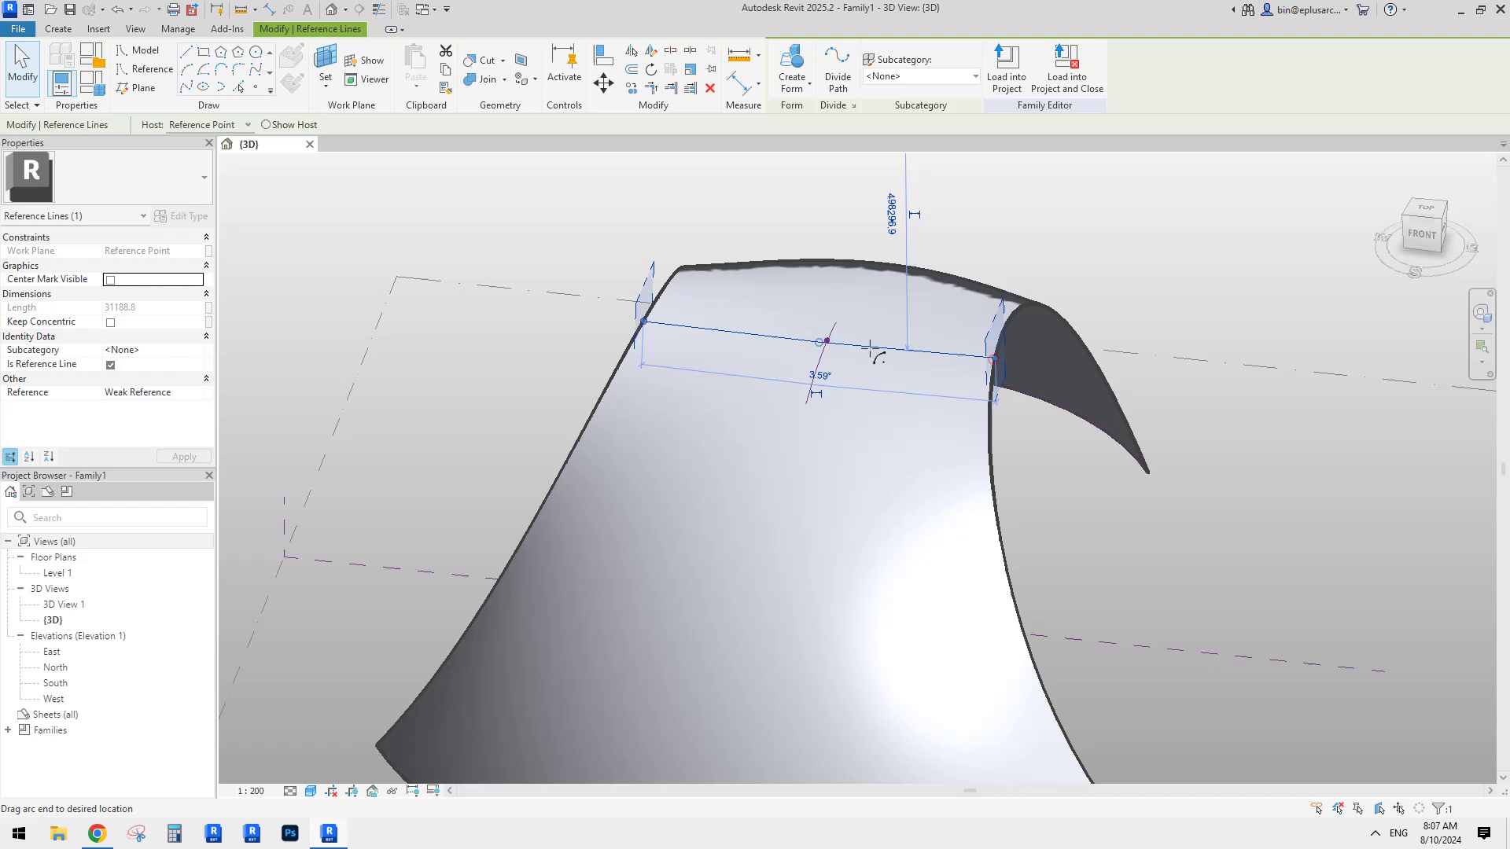
{"action": "left_click_drag", "start_coordinate": [870, 348], "coordinate": [872, 347]}
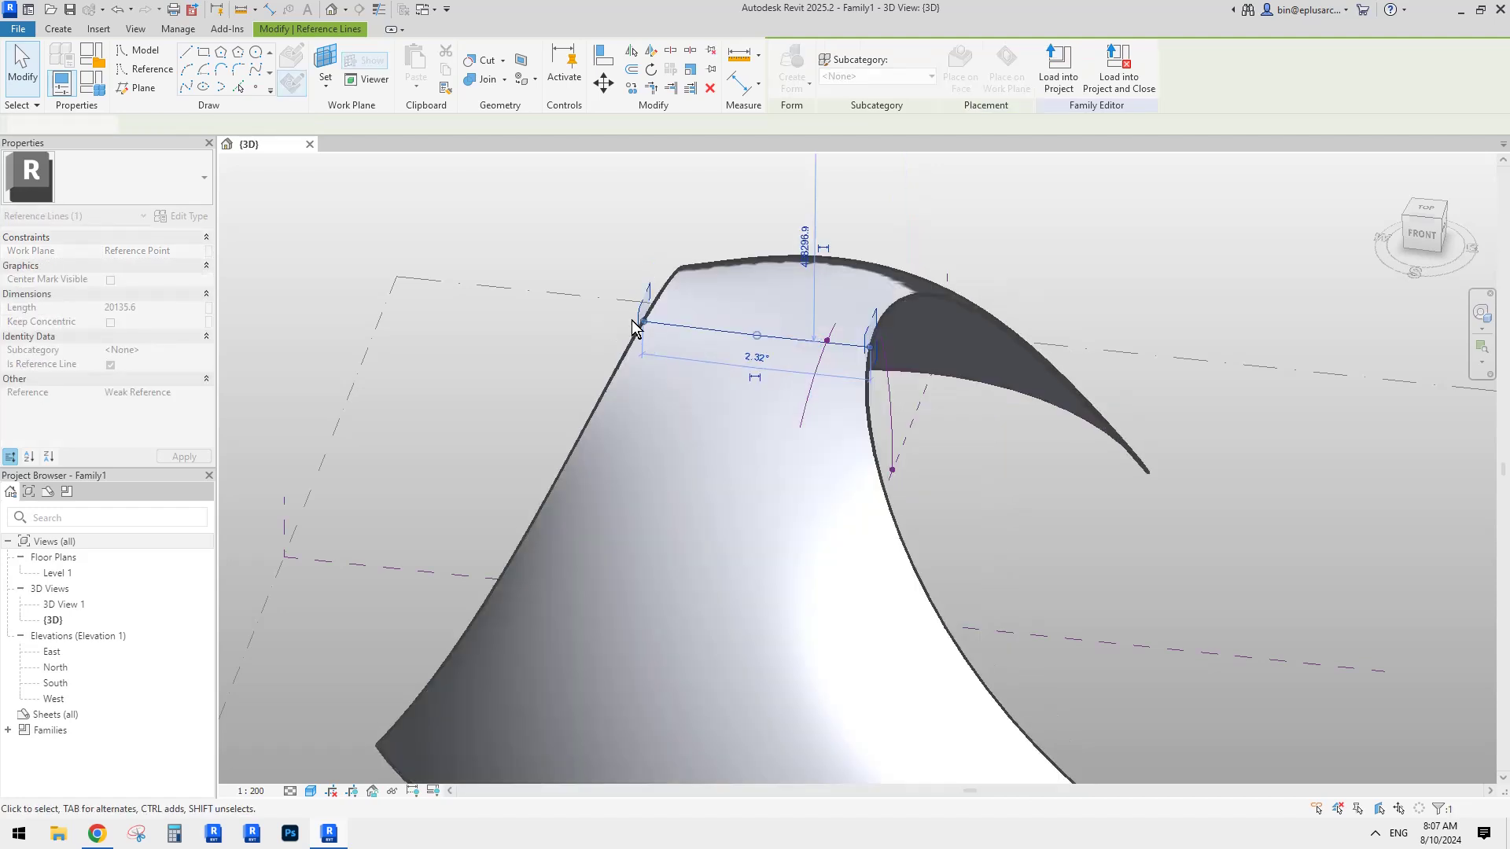
{"action": "left_click_drag", "start_coordinate": [743, 334], "coordinate": [766, 336]}
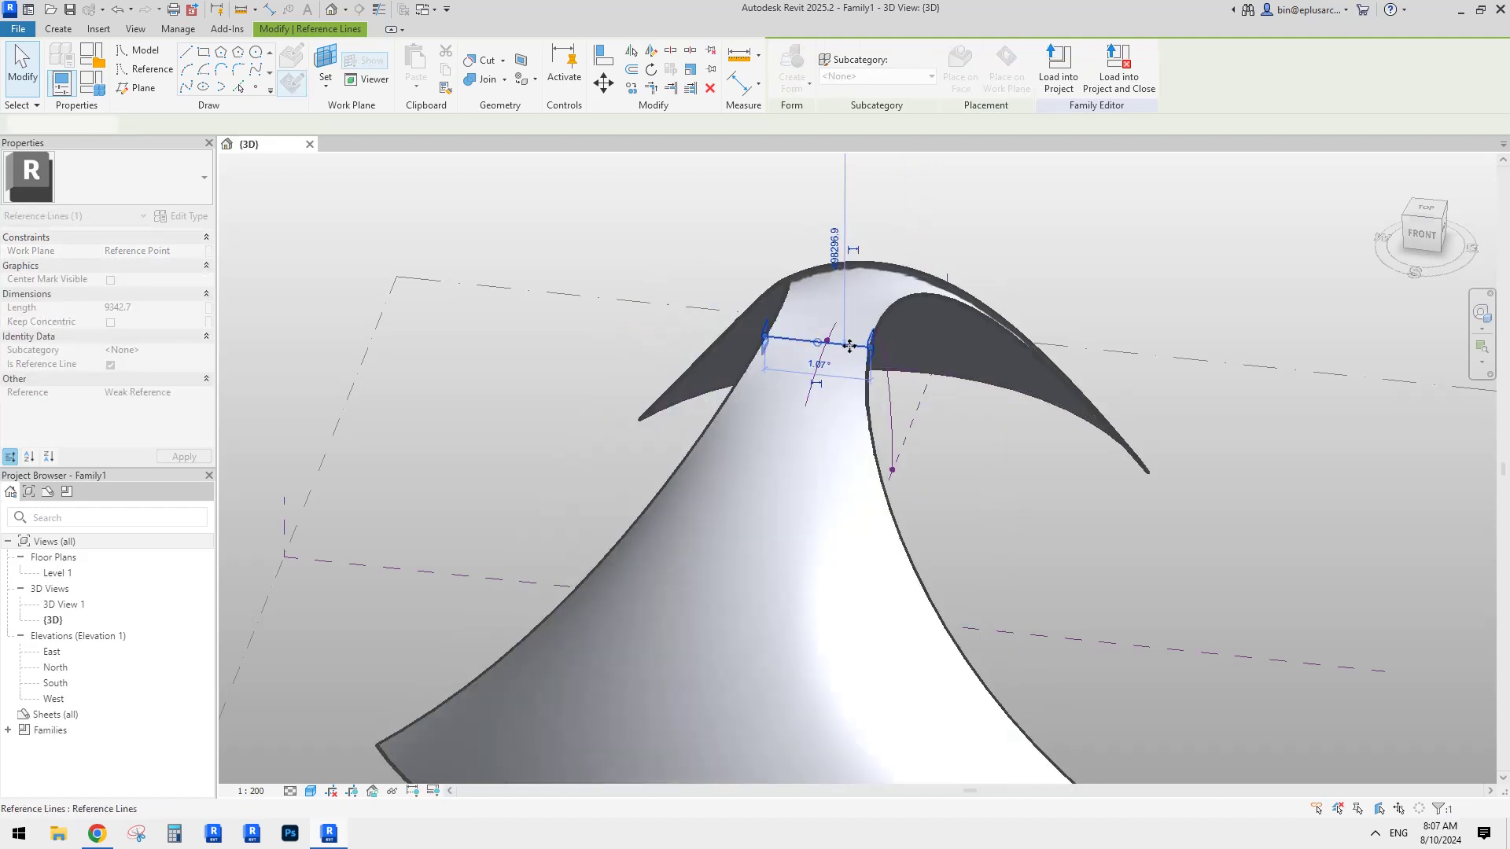
{"action": "key", "text": "r"}
{"action": "key", "text": "o"}
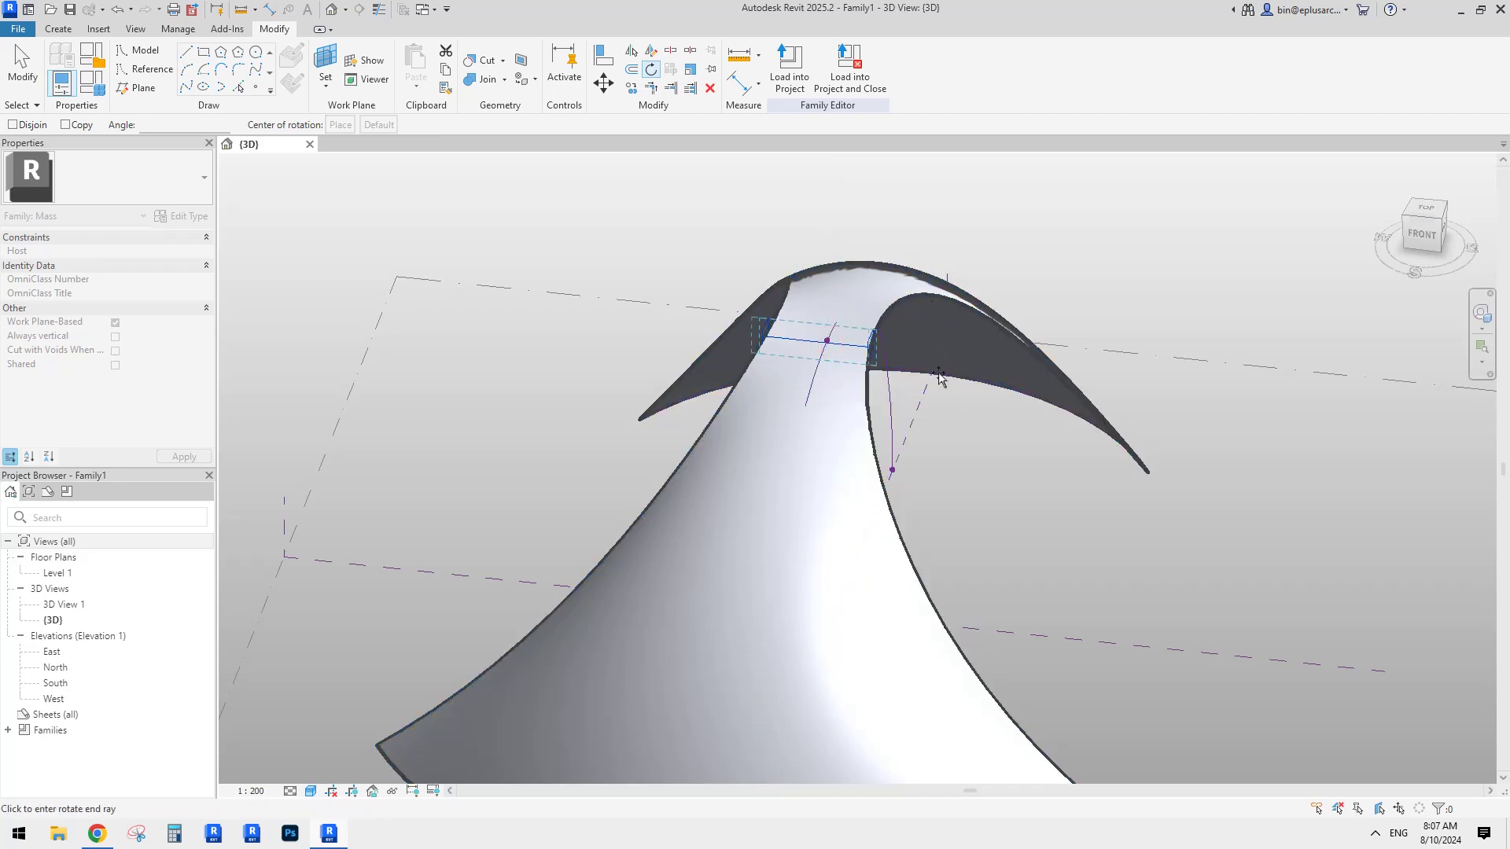
{"action": "key", "text": "Escape"}
{"action": "middle_click_drag", "start_coordinate": [875, 363], "coordinate": [819, 348], "text": "shift"}
{"action": "key", "text": "r"}
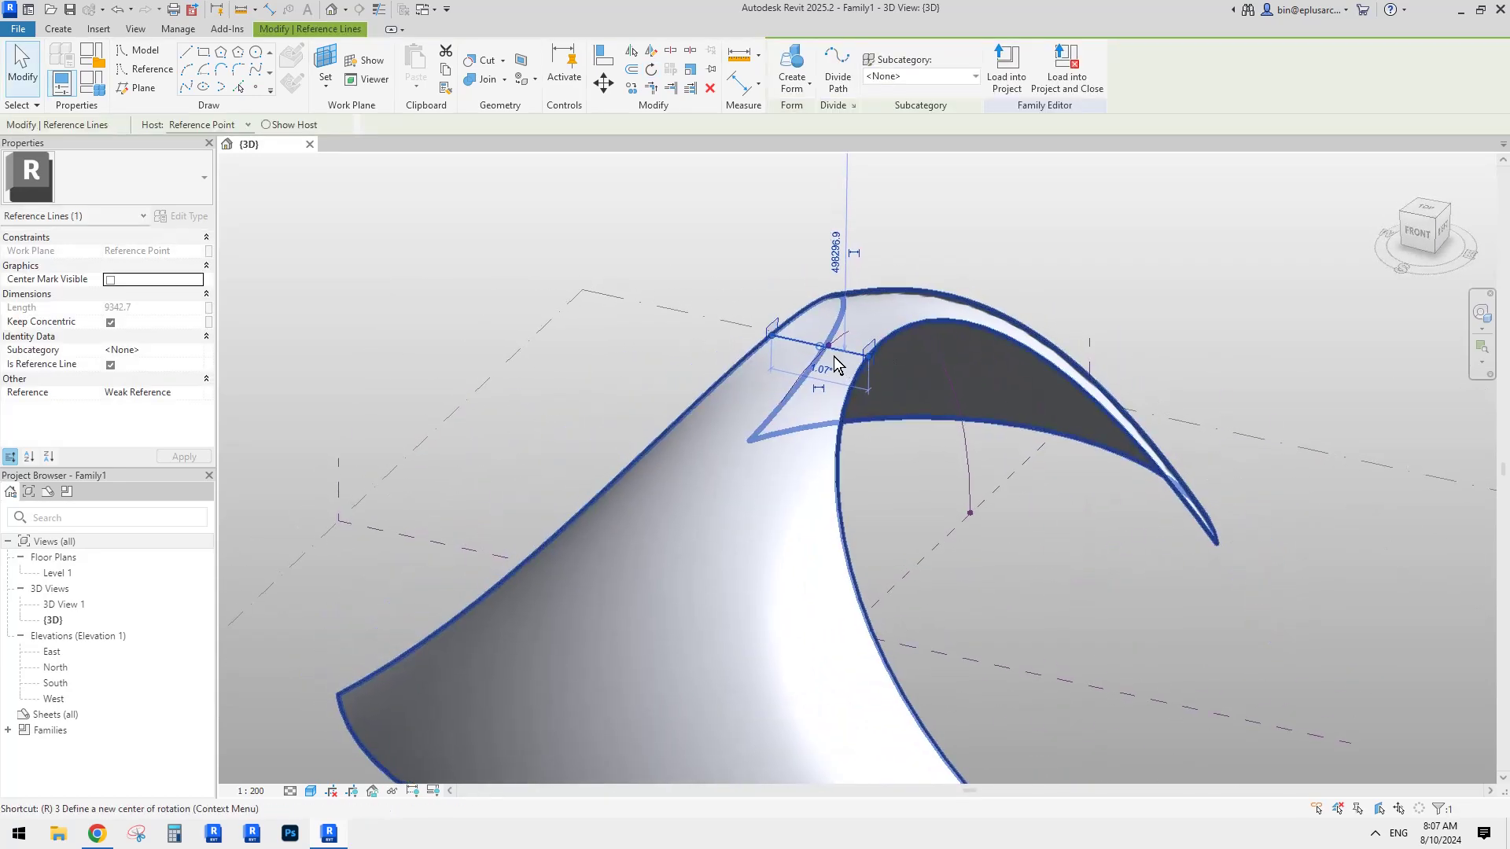
{"action": "key", "text": "o"}
{"action": "key", "text": "Escape"}
{"action": "key", "text": "Escape"}
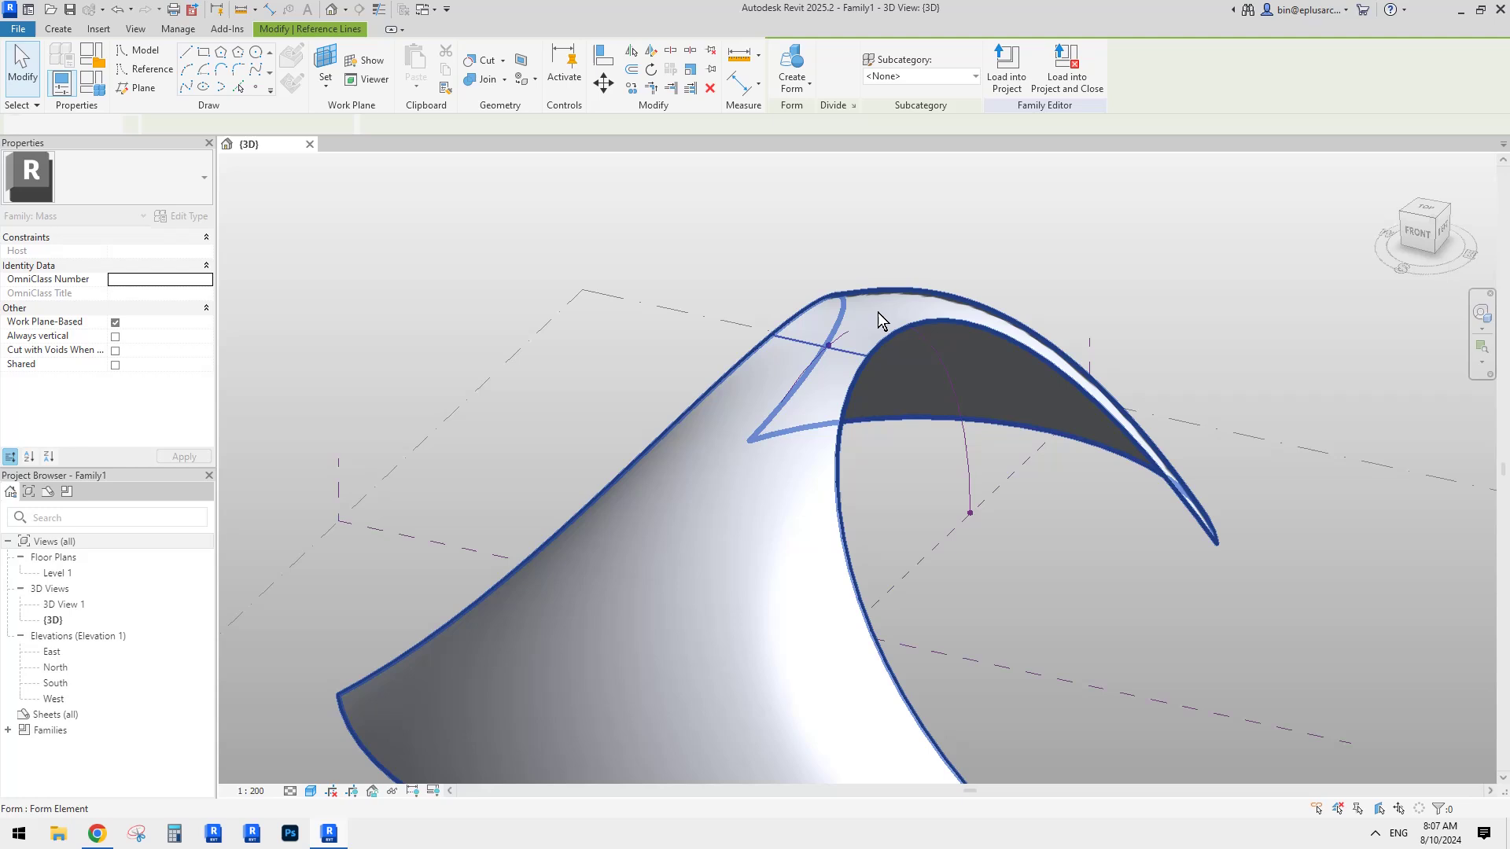
Step: Set the work plane to the crown reference point's plane and select the flattened crown arc
{"action": "left_click", "coordinate": [322, 59]}
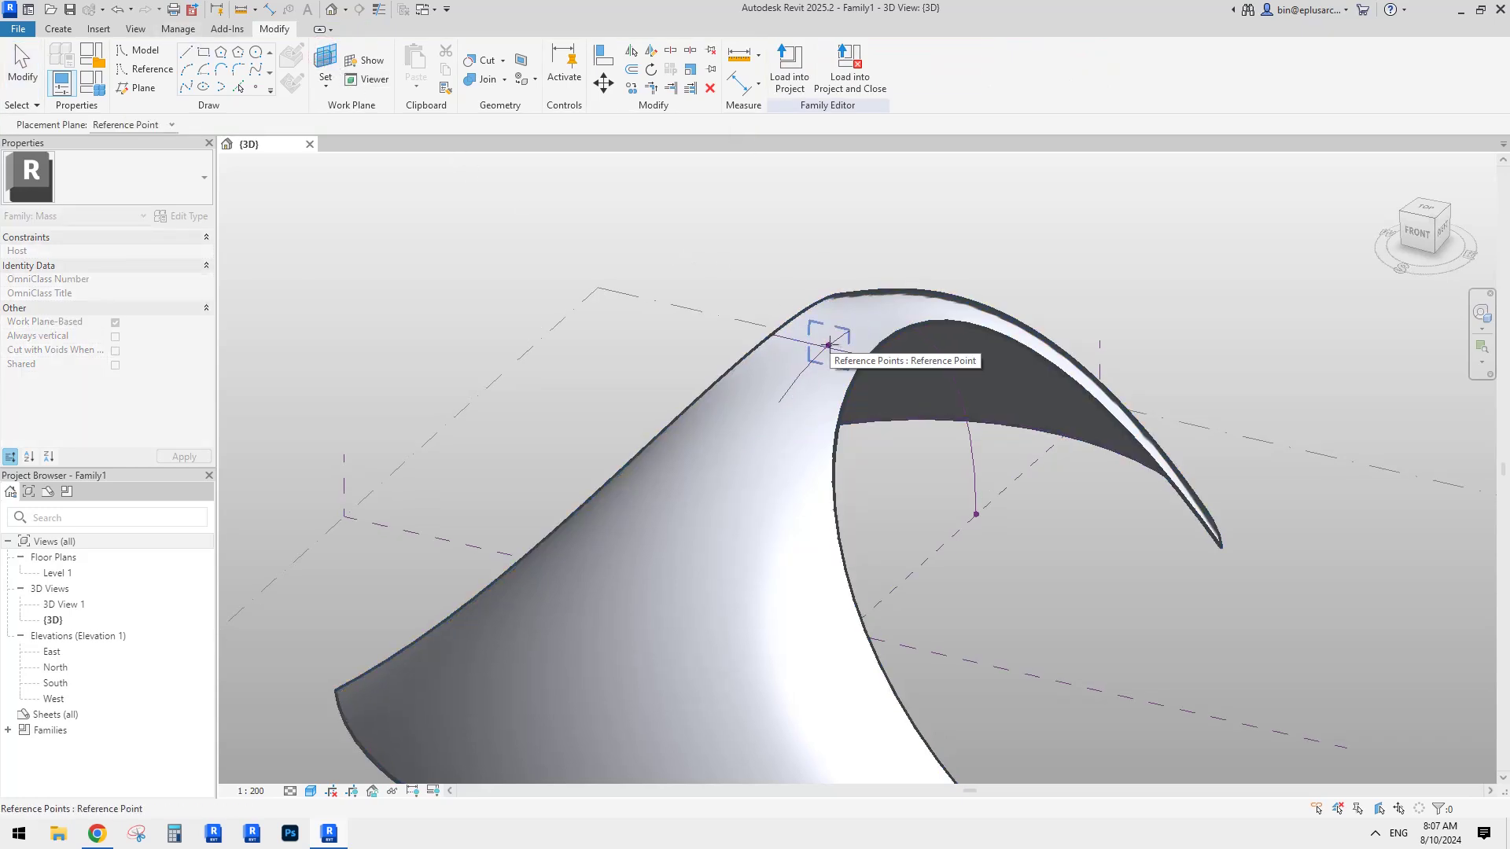
{"action": "left_click", "coordinate": [828, 344]}
{"action": "left_click", "coordinate": [832, 343]}
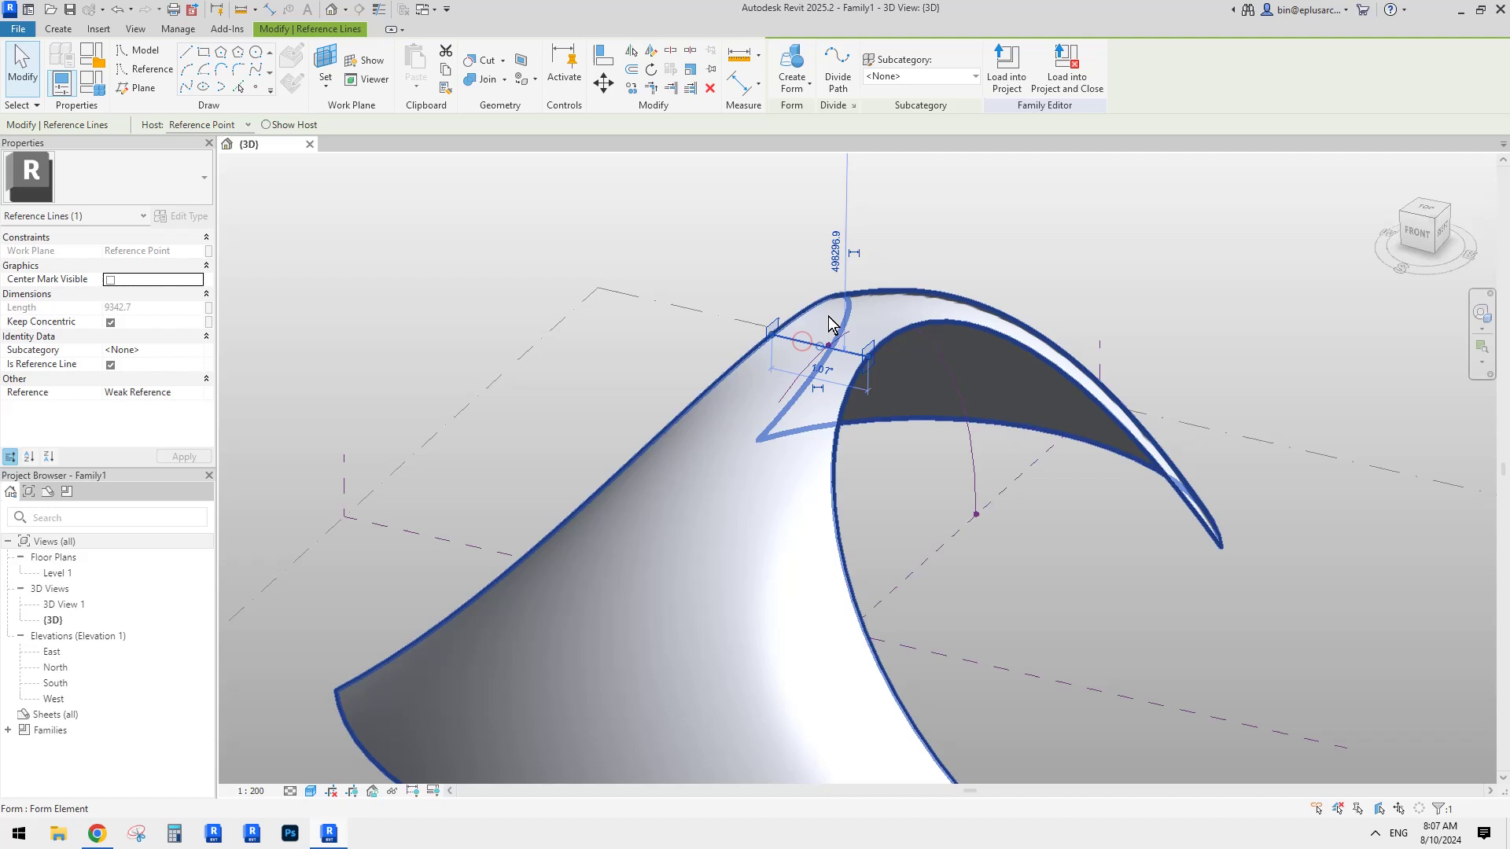
Step: Try to rotate the flattened crown arc about its default centre of rotation
{"action": "key", "text": "r"}
{"action": "key", "text": "o"}
{"action": "left_click", "coordinate": [873, 186]}
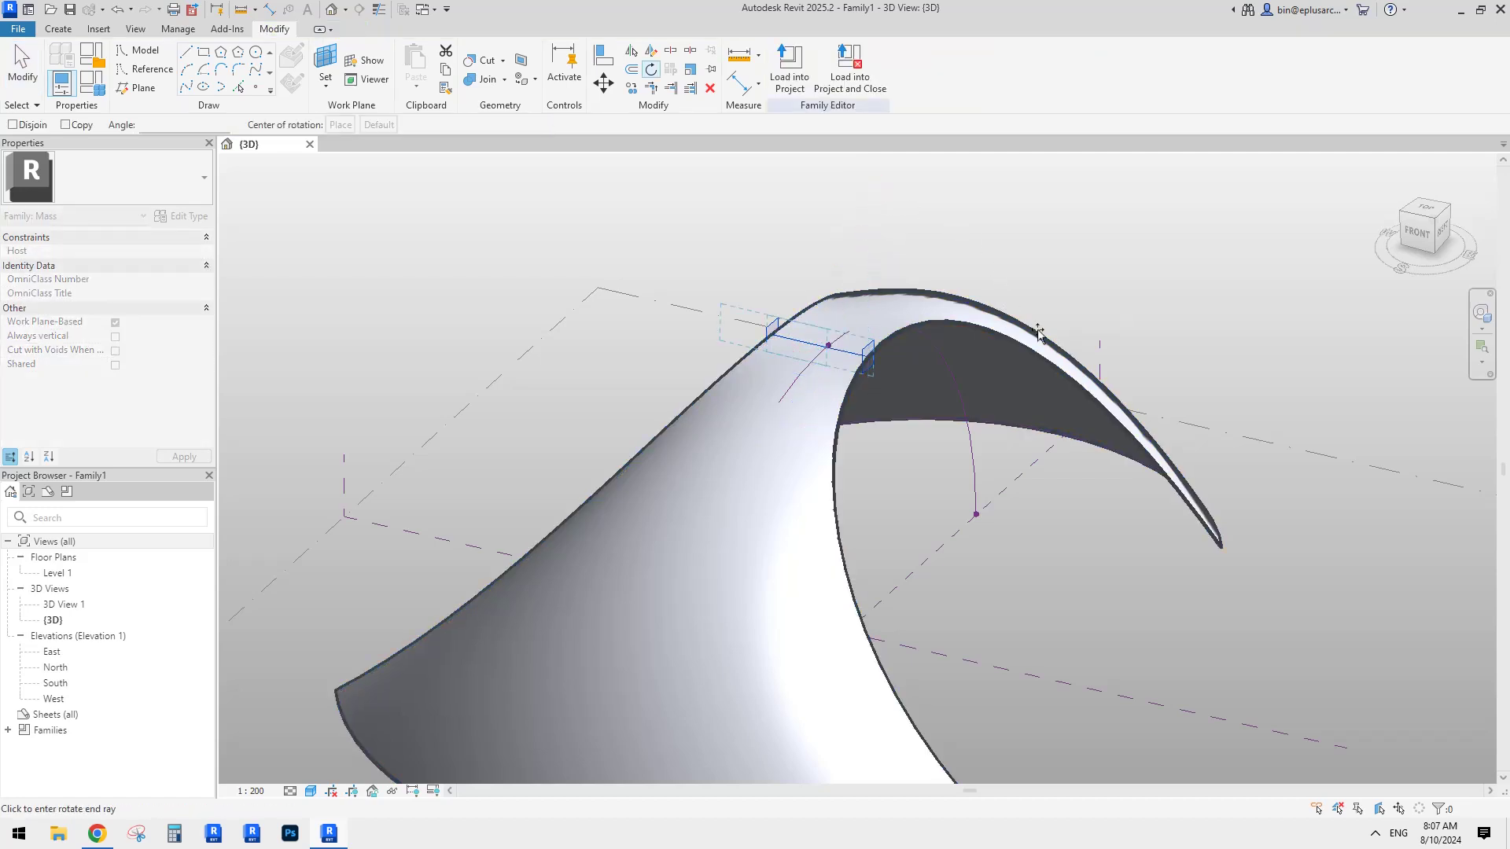
{"action": "left_click", "coordinate": [814, 344]}
{"action": "key", "text": "o"}
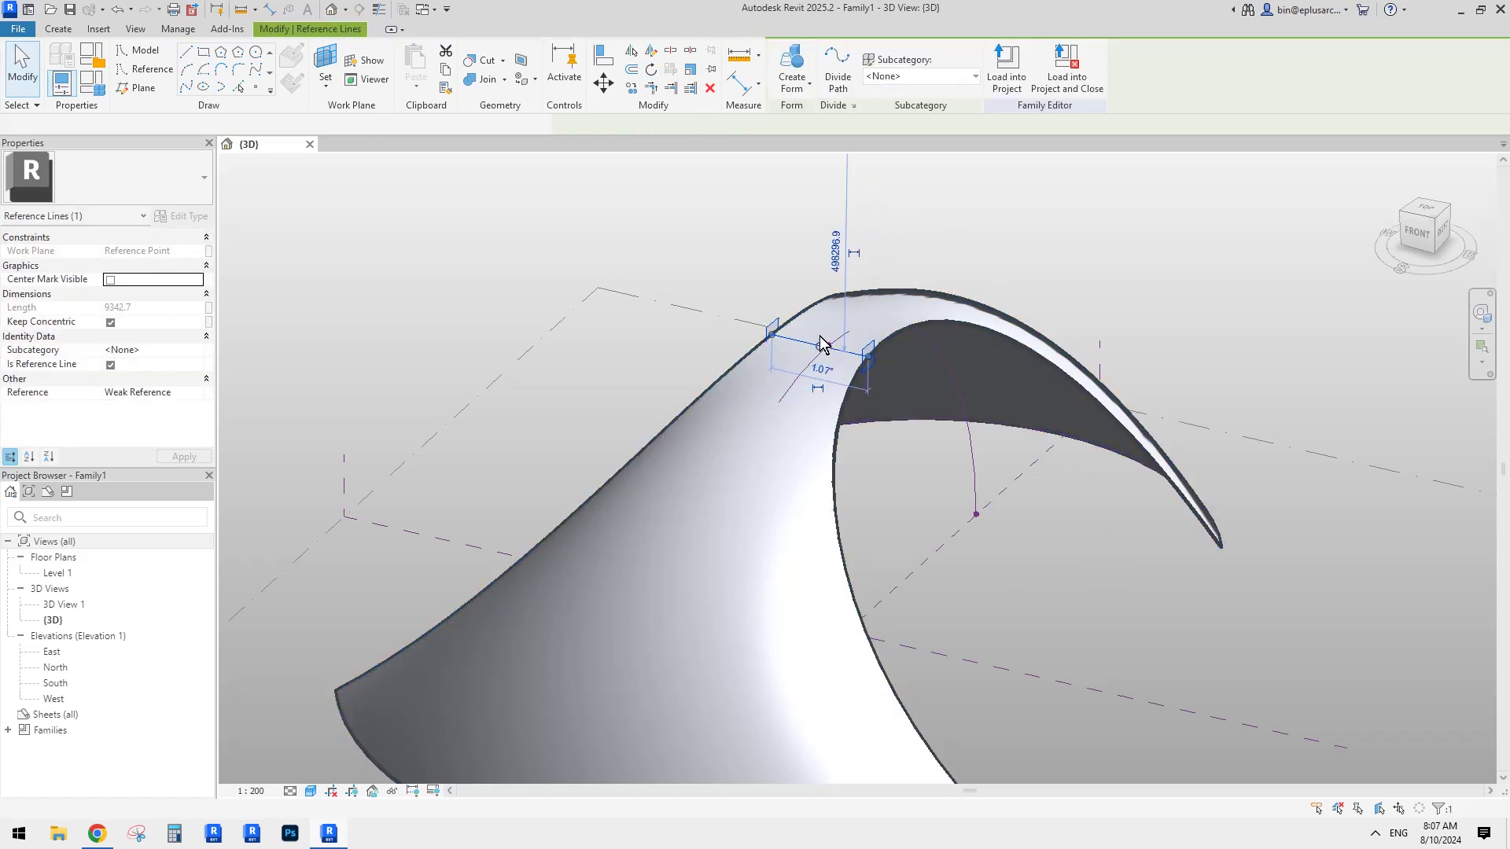
{"action": "scroll", "coordinate": [892, 333], "scroll_direction": "down", "scroll_amount": 3}
{"action": "middle_click_drag", "start_coordinate": [890, 329], "coordinate": [868, 280], "text": "shift"}
{"action": "scroll", "coordinate": [868, 278], "scroll_direction": "up", "scroll_amount": 3}
{"action": "left_click", "coordinate": [793, 254]}
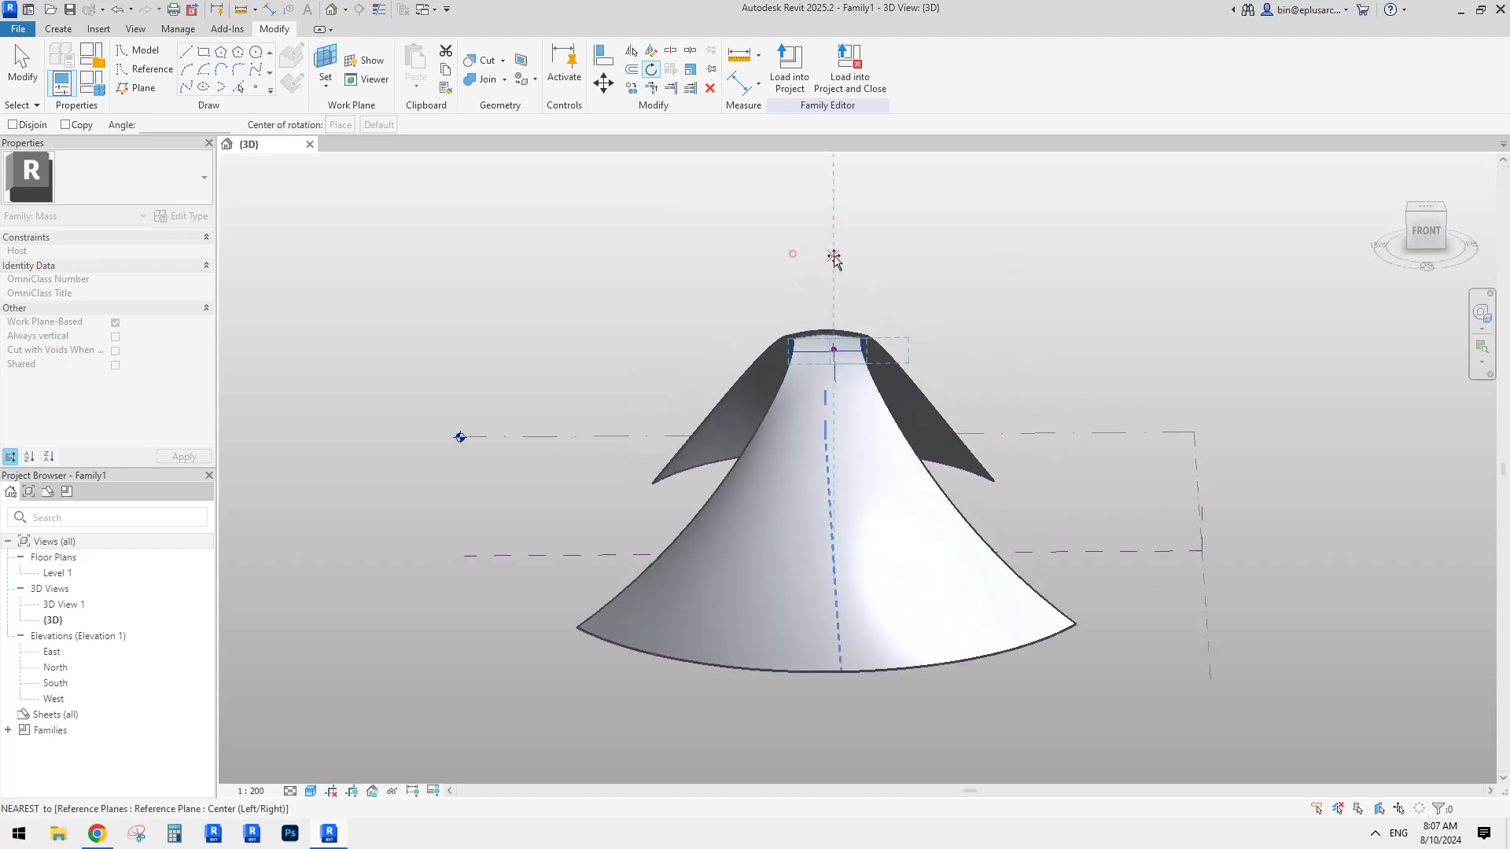
{"action": "left_click", "coordinate": [935, 307]}
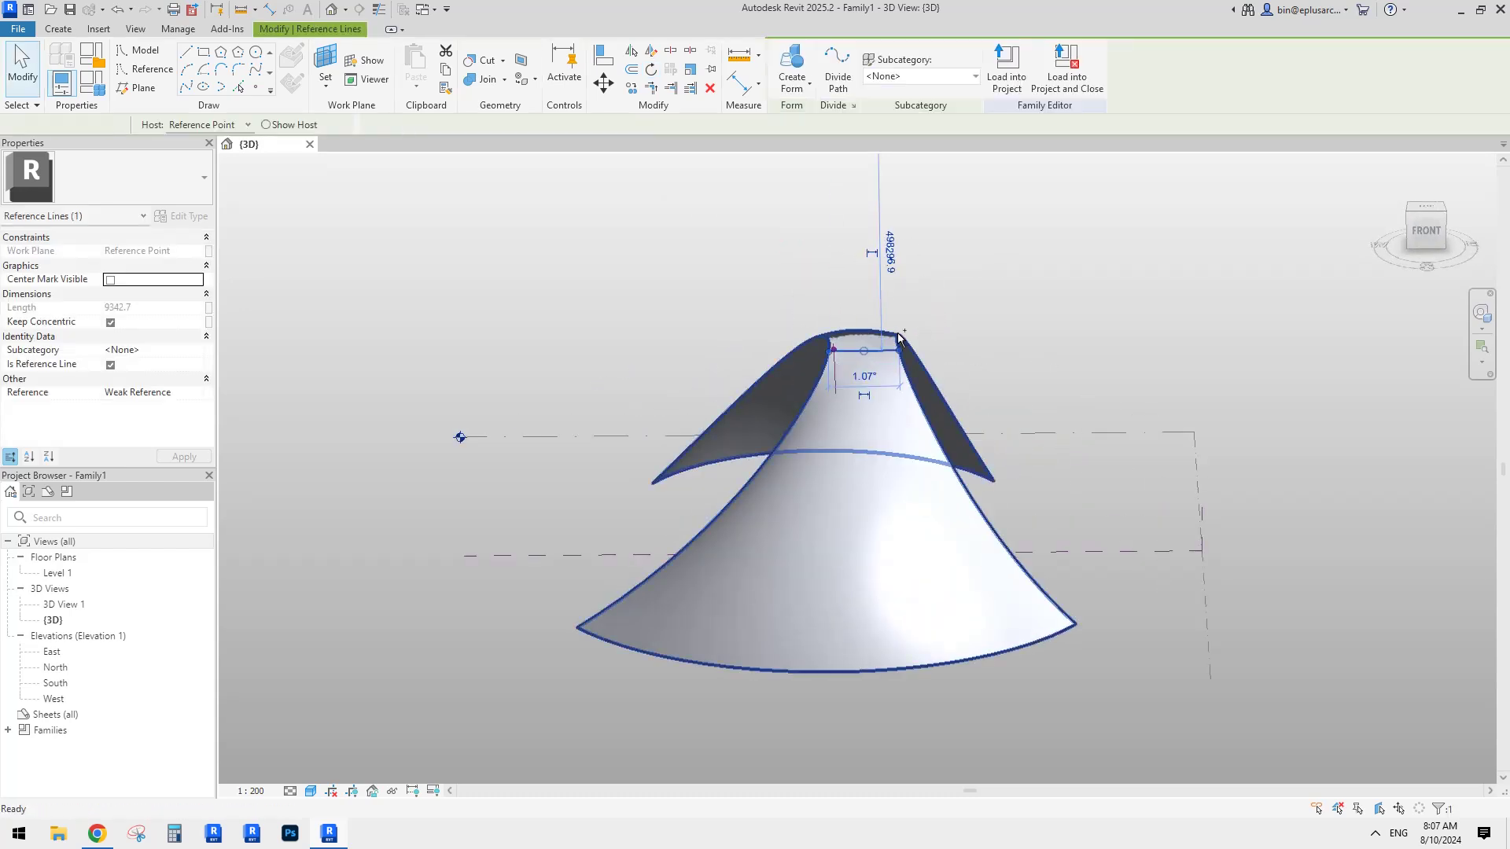
{"action": "scroll", "coordinate": [881, 340], "scroll_direction": "up", "scroll_amount": 4}
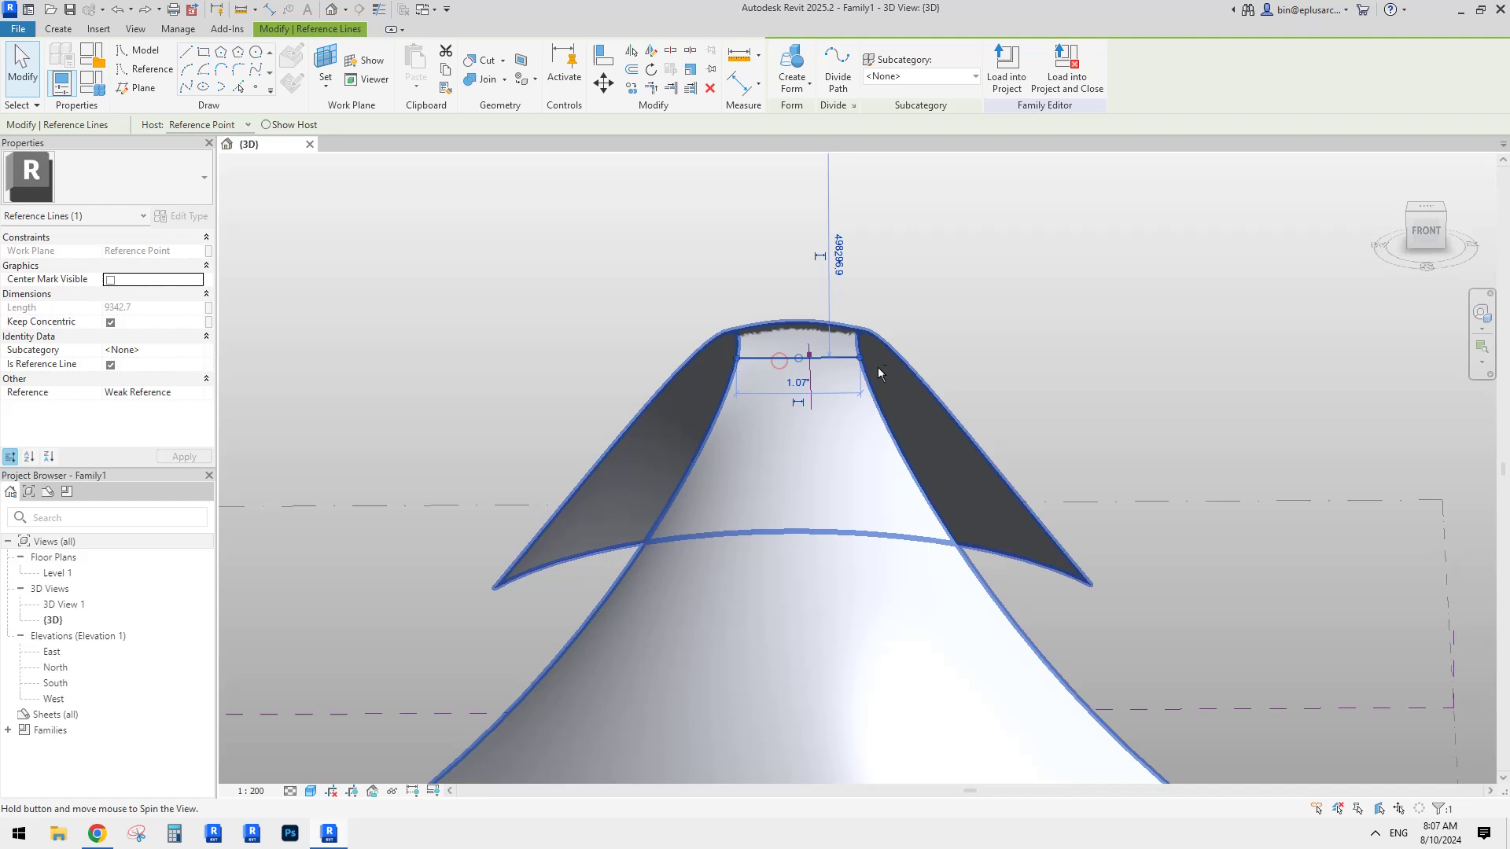
{"action": "scroll", "coordinate": [878, 367], "scroll_direction": "down", "scroll_amount": 8}
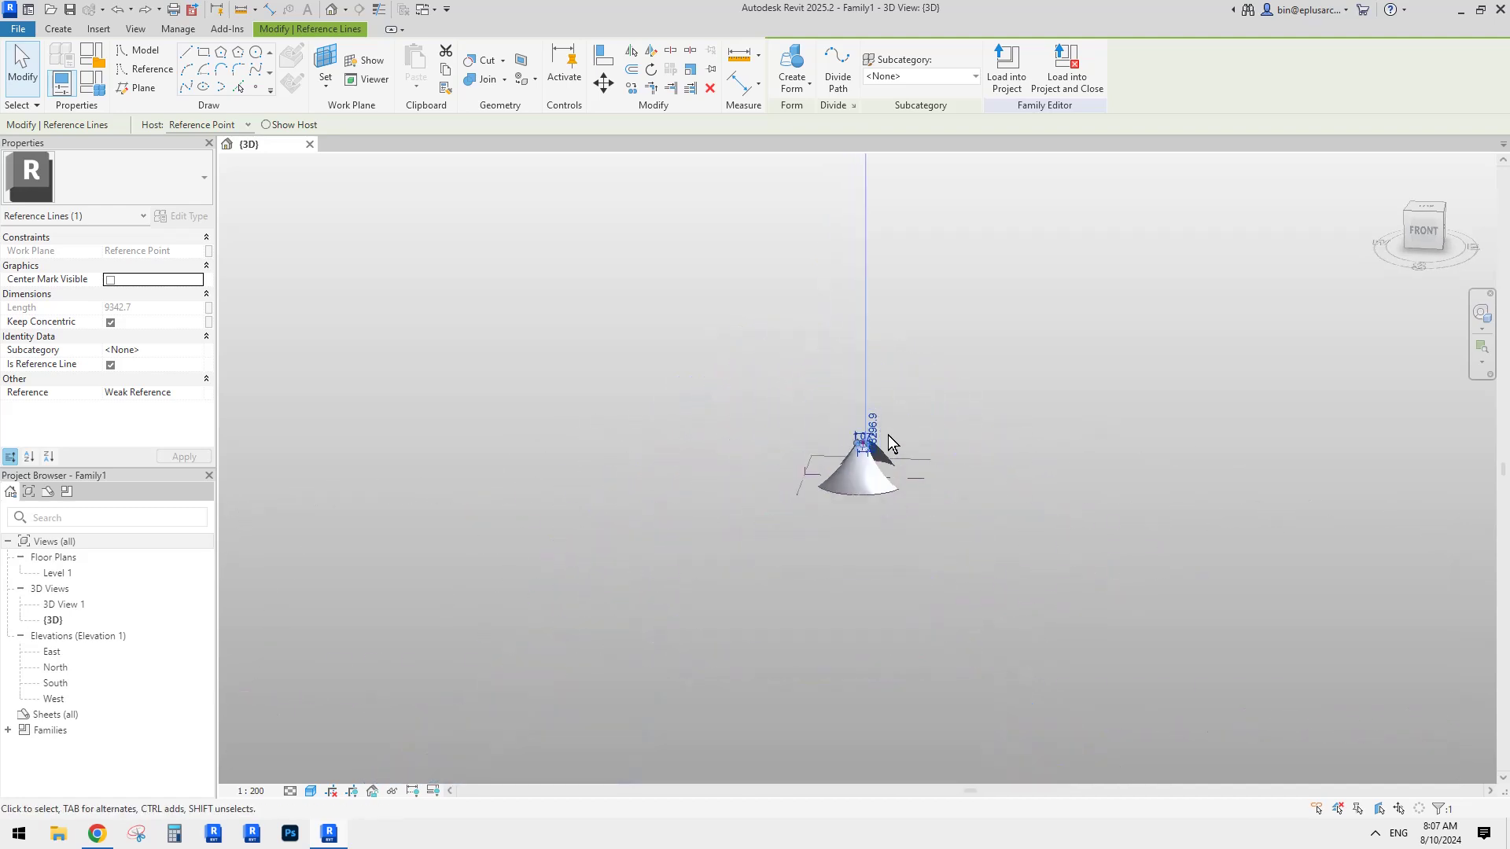
{"action": "scroll", "coordinate": [857, 458], "scroll_direction": "up", "scroll_amount": 7}
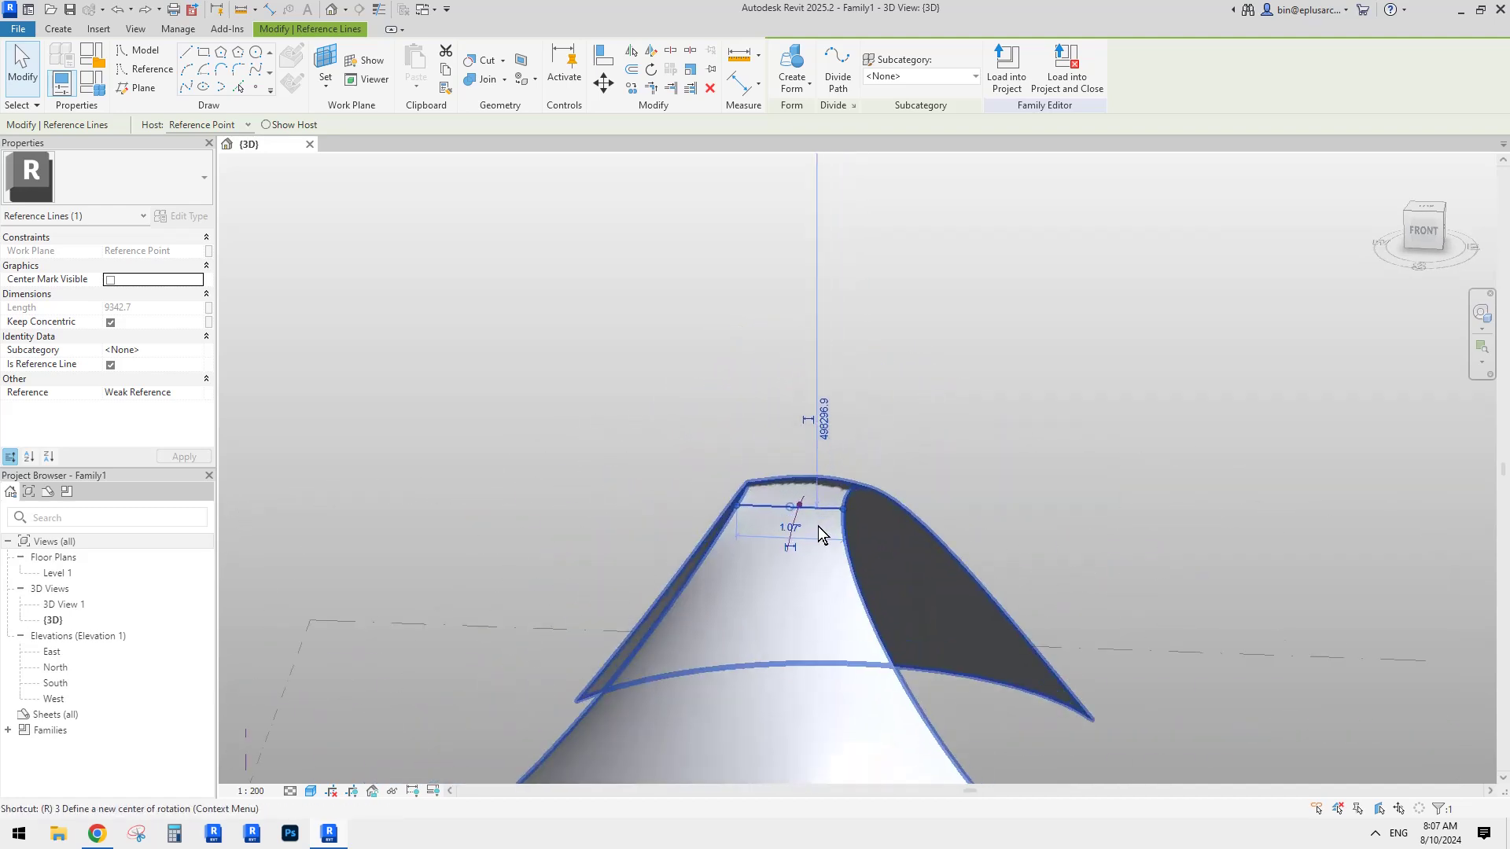
{"action": "scroll", "coordinate": [802, 519], "scroll_direction": "up", "scroll_amount": 2}
{"action": "scroll", "coordinate": [796, 509], "scroll_direction": "down", "scroll_amount": 3}
{"action": "key", "text": "Escape"}
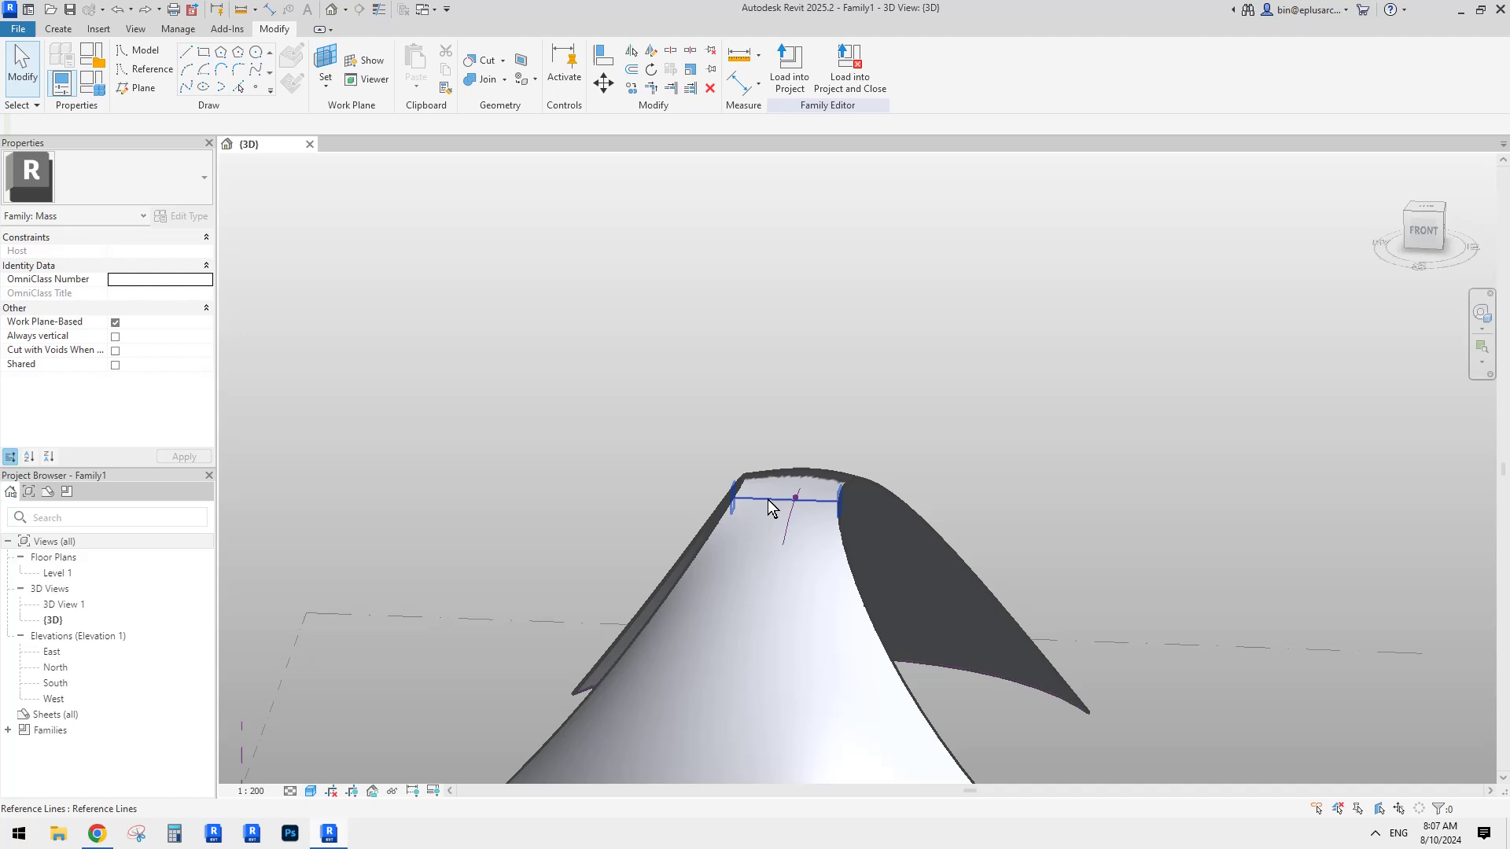
Step: Rotate the flattened crown arc with the centre of rotation moved to the crown reference point, flipping its curvature downward
{"action": "left_click", "coordinate": [767, 499]}
{"action": "key", "text": "o"}
{"action": "scroll", "coordinate": [807, 446], "scroll_direction": "down", "scroll_amount": 4}
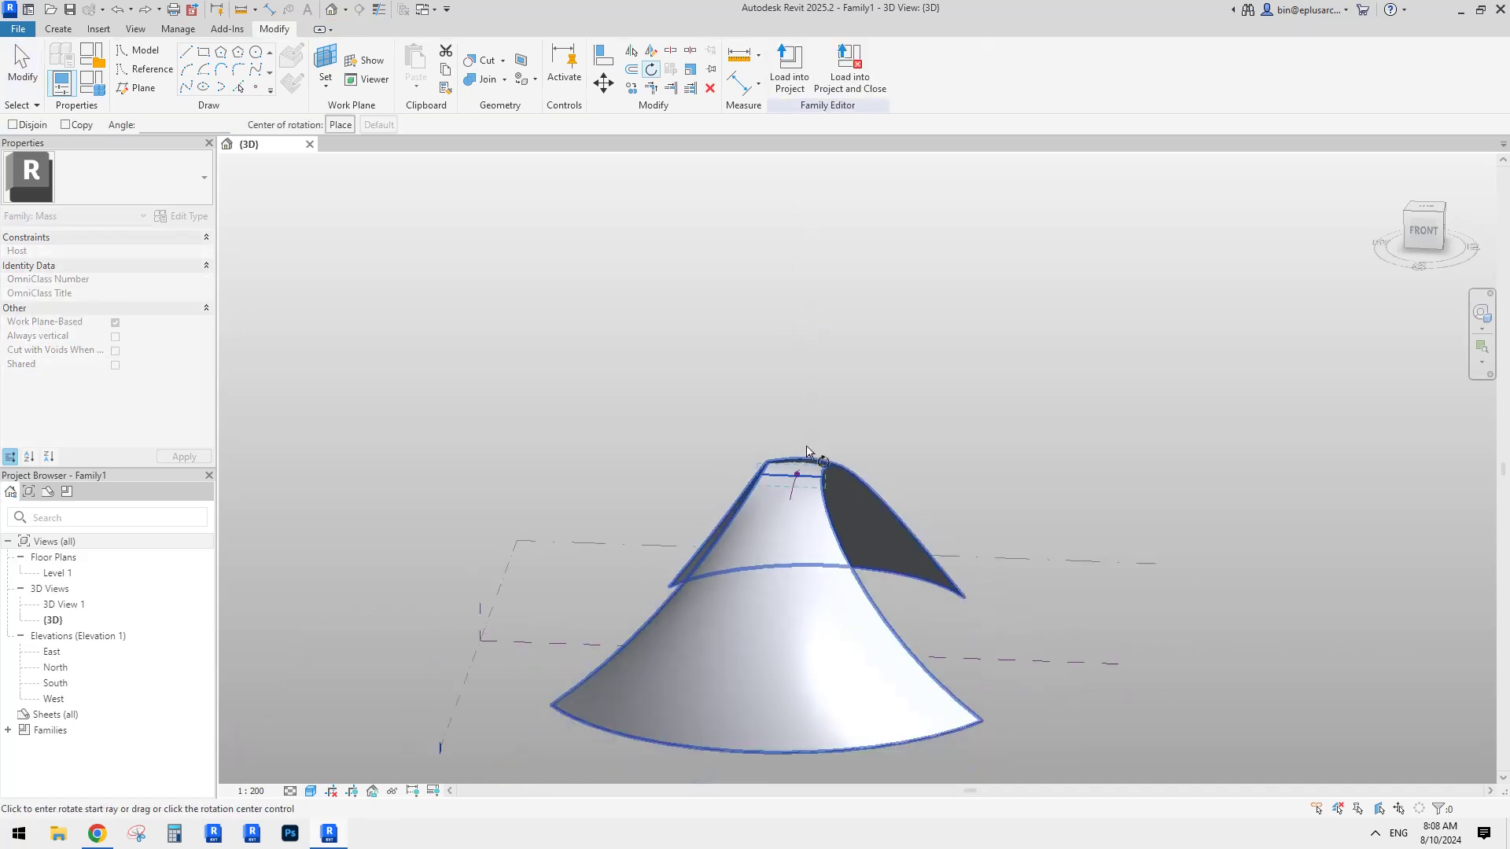
{"action": "scroll", "coordinate": [813, 453], "scroll_direction": "down", "scroll_amount": 3}
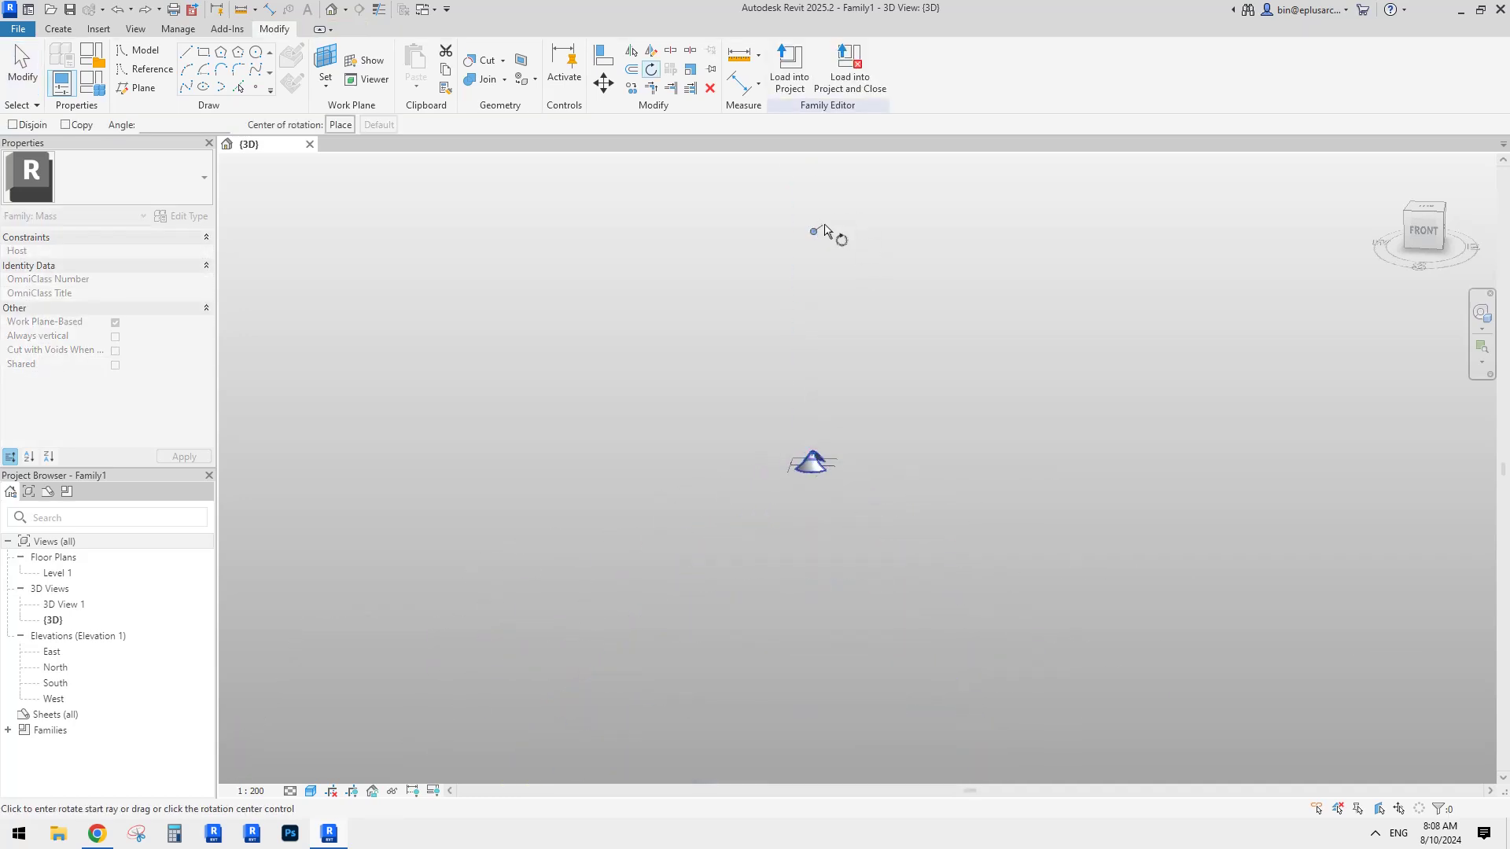
{"action": "scroll", "coordinate": [838, 277], "scroll_direction": "up", "scroll_amount": 2}
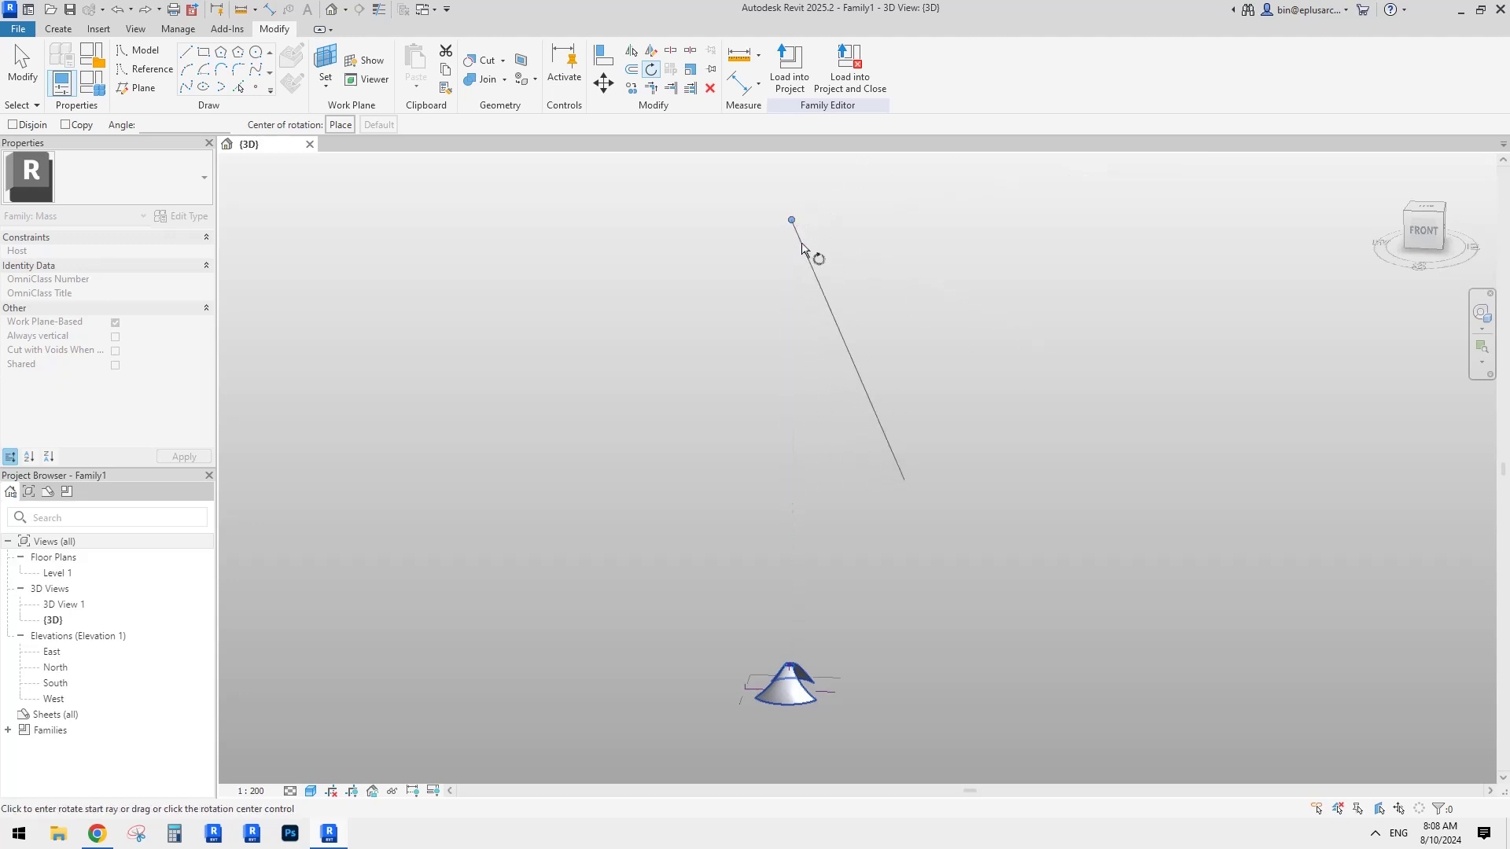
{"action": "scroll", "coordinate": [787, 672], "scroll_direction": "up", "scroll_amount": 5}
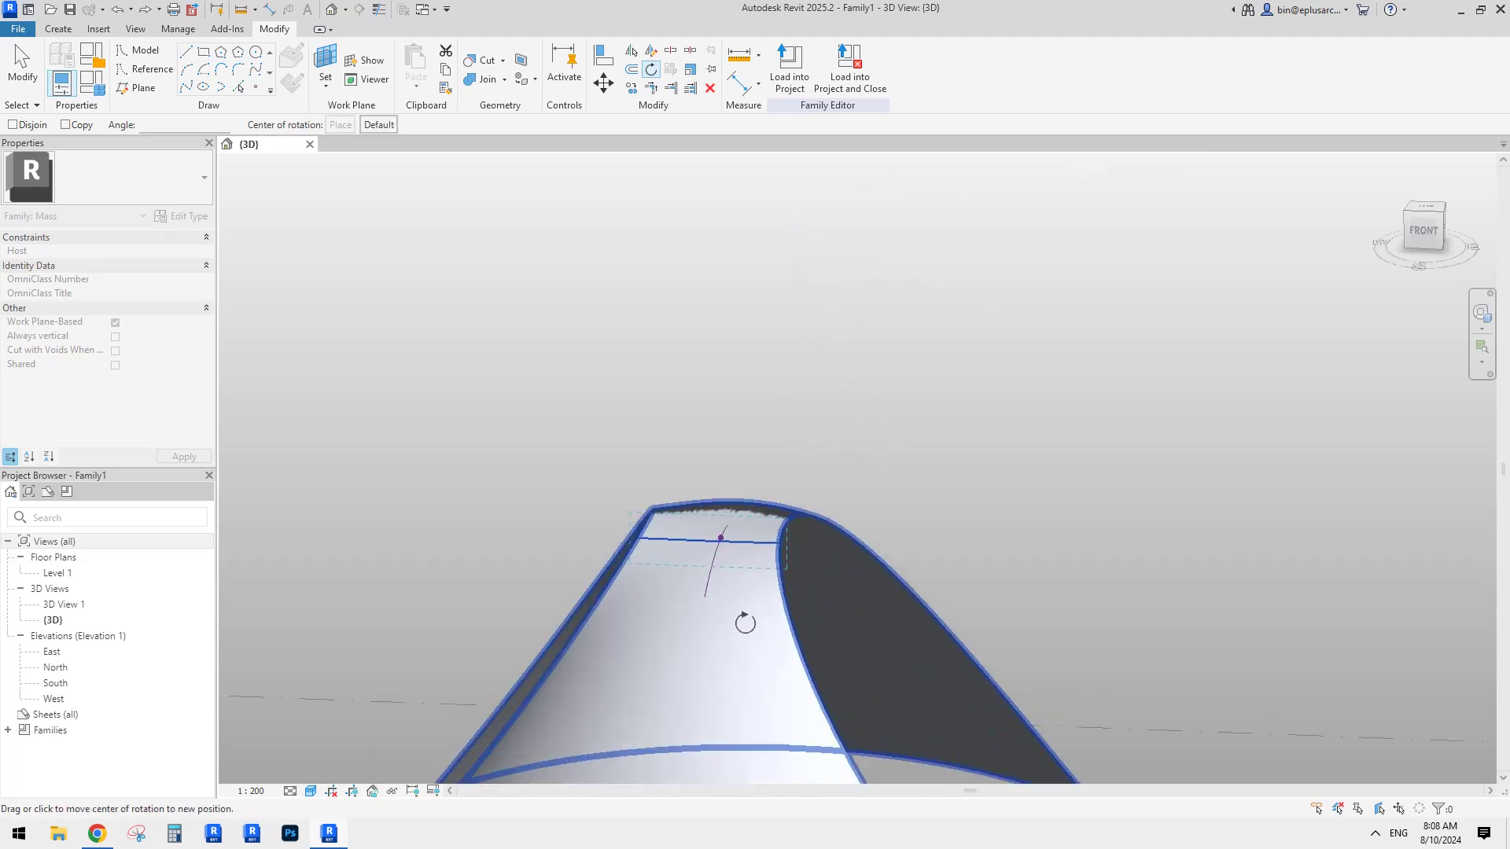
{"action": "scroll", "coordinate": [721, 536], "scroll_direction": "up", "scroll_amount": 3}
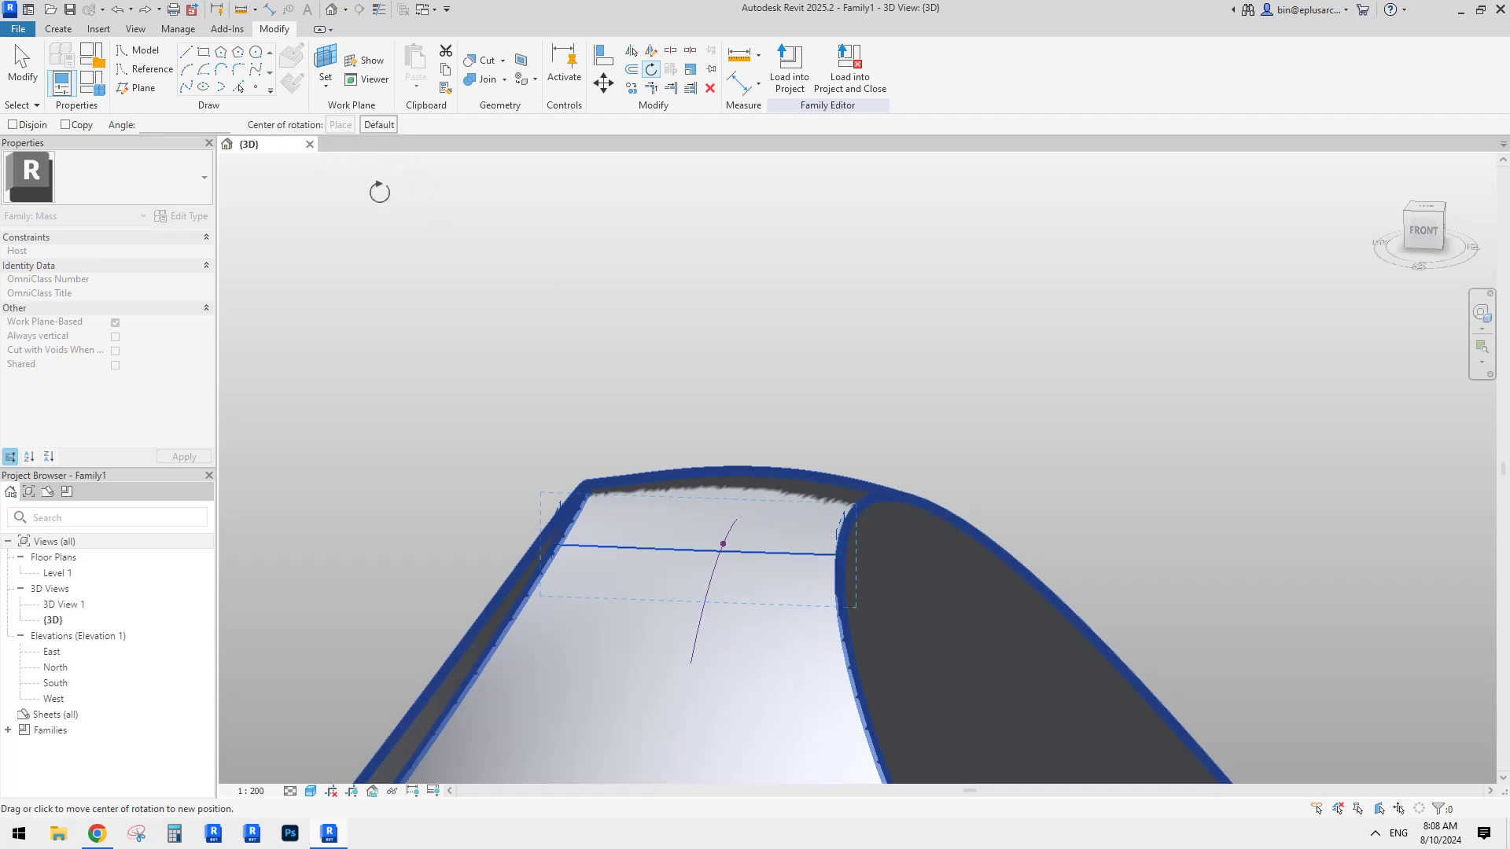
{"action": "middle_click_drag", "start_coordinate": [788, 539], "coordinate": [844, 528]}
{"action": "left_click", "coordinate": [778, 532]}
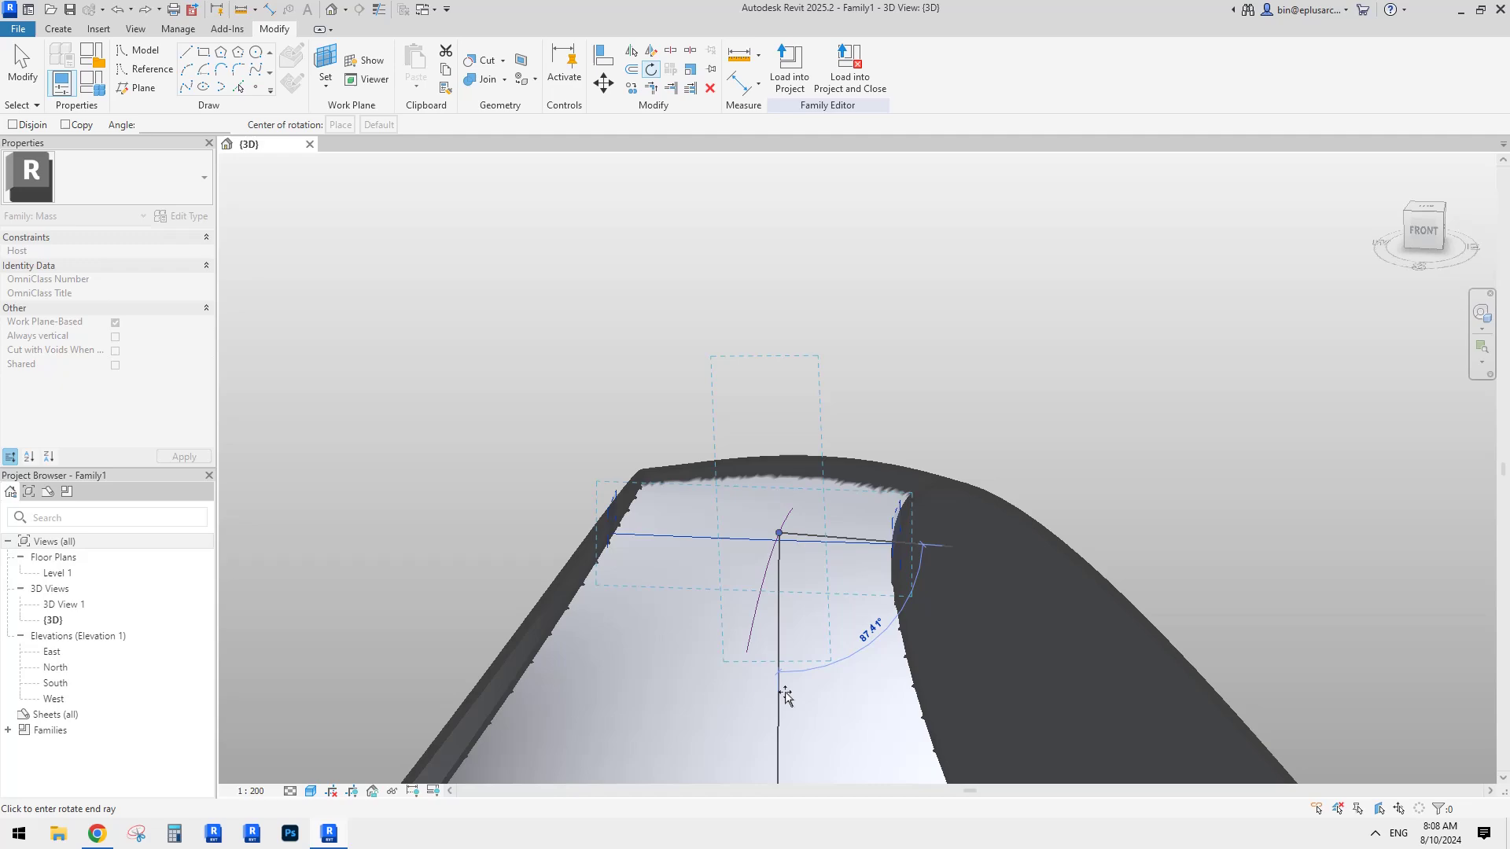
{"action": "left_click", "coordinate": [785, 696]}
Step: Turn off the Is Reference Line option of the profile arc at the back end of the form
{"action": "scroll", "coordinate": [862, 507], "scroll_direction": "down", "scroll_amount": 2}
{"action": "middle_click_drag", "start_coordinate": [857, 550], "coordinate": [710, 479], "text": "shift"}
{"action": "scroll", "coordinate": [816, 568], "scroll_direction": "down", "scroll_amount": 1}
{"action": "middle_click_drag", "start_coordinate": [818, 569], "coordinate": [1052, 646]}
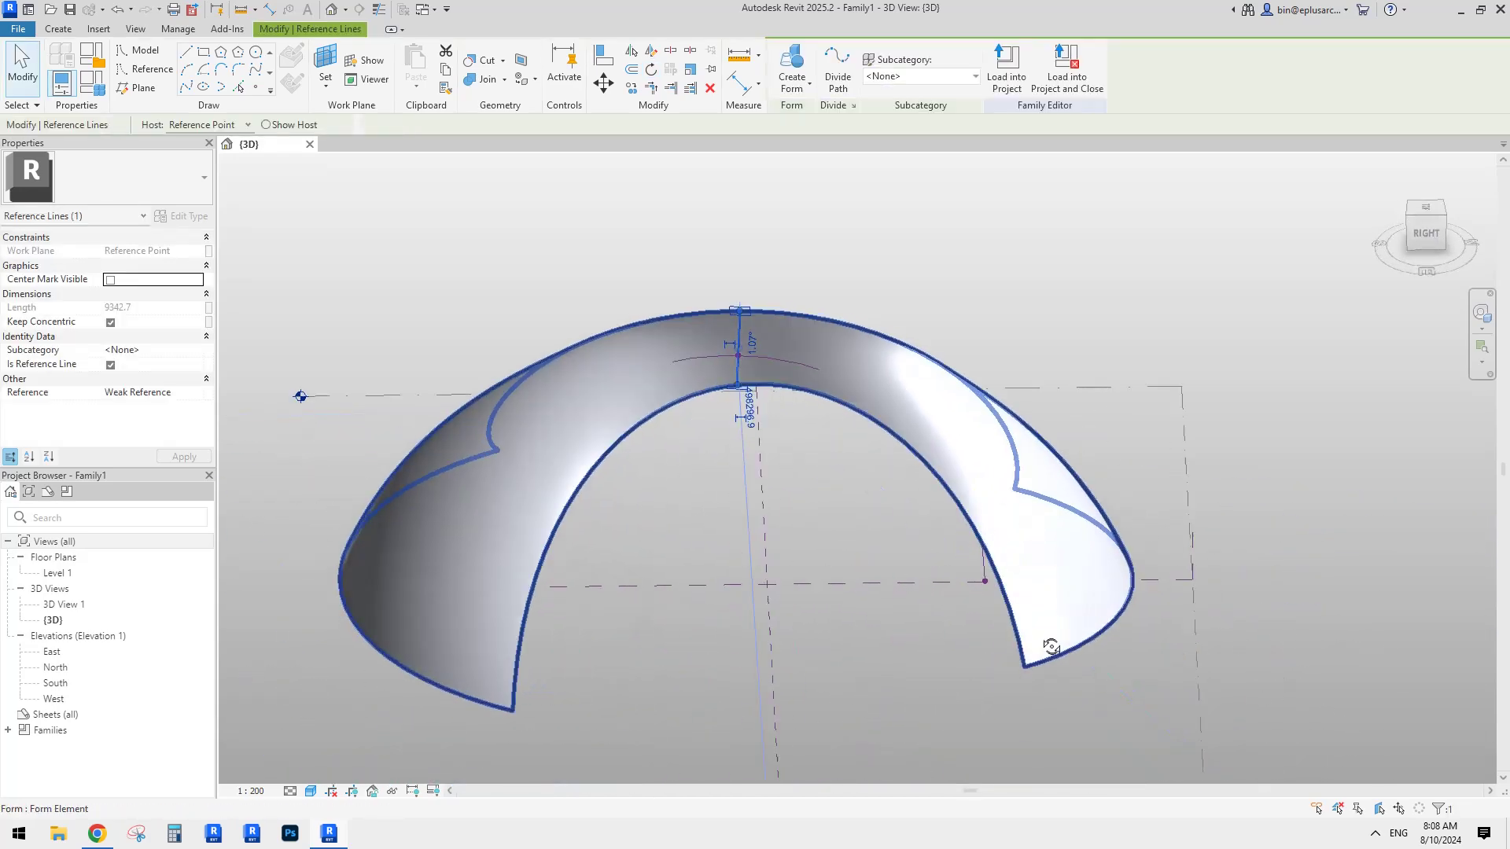
{"action": "key", "text": "Escape"}
{"action": "left_click", "coordinate": [1132, 584]}
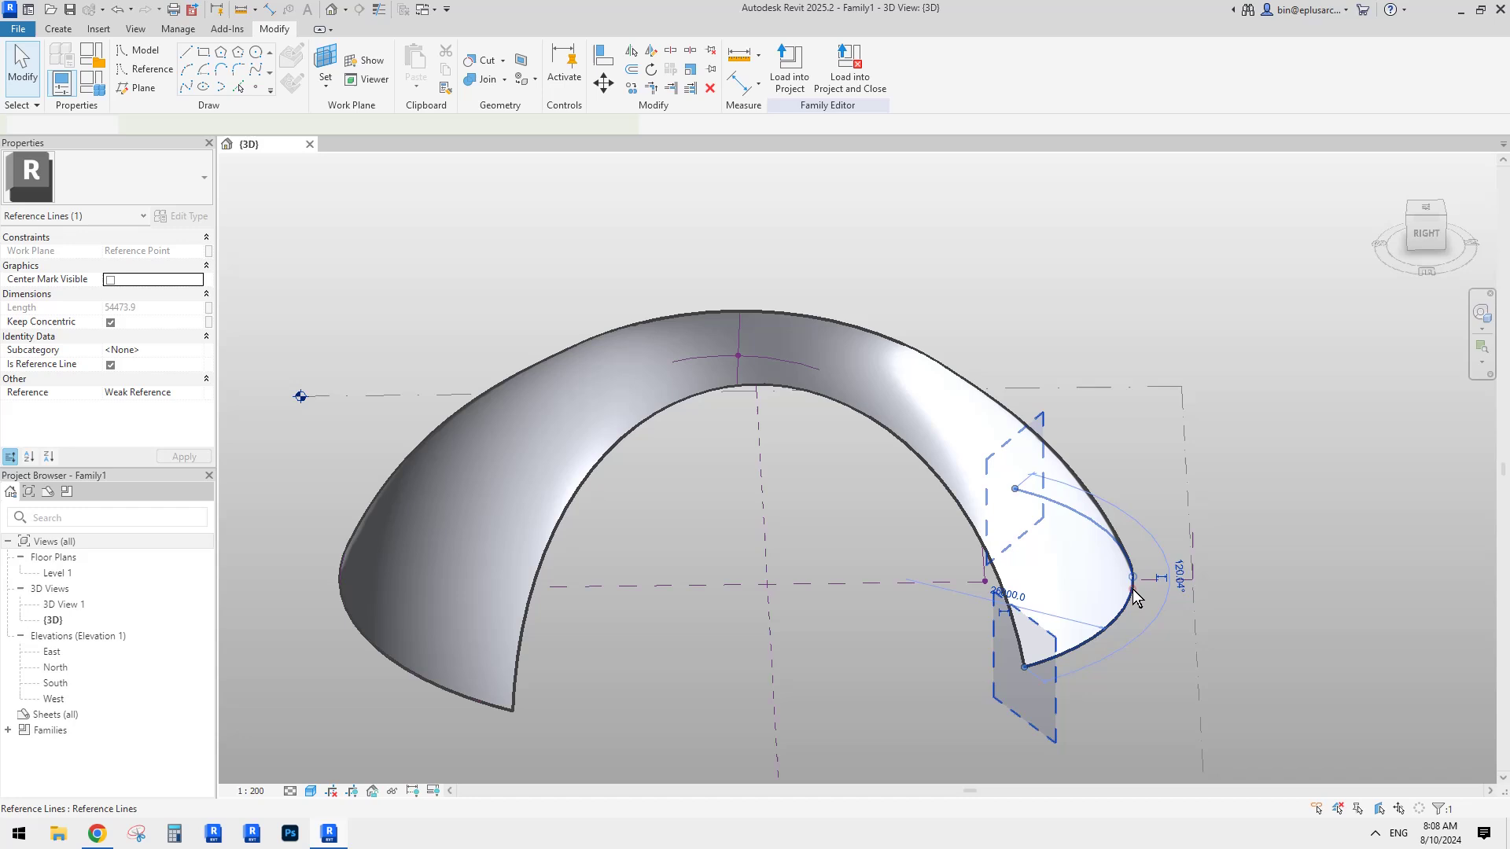
{"action": "left_click", "coordinate": [110, 366]}
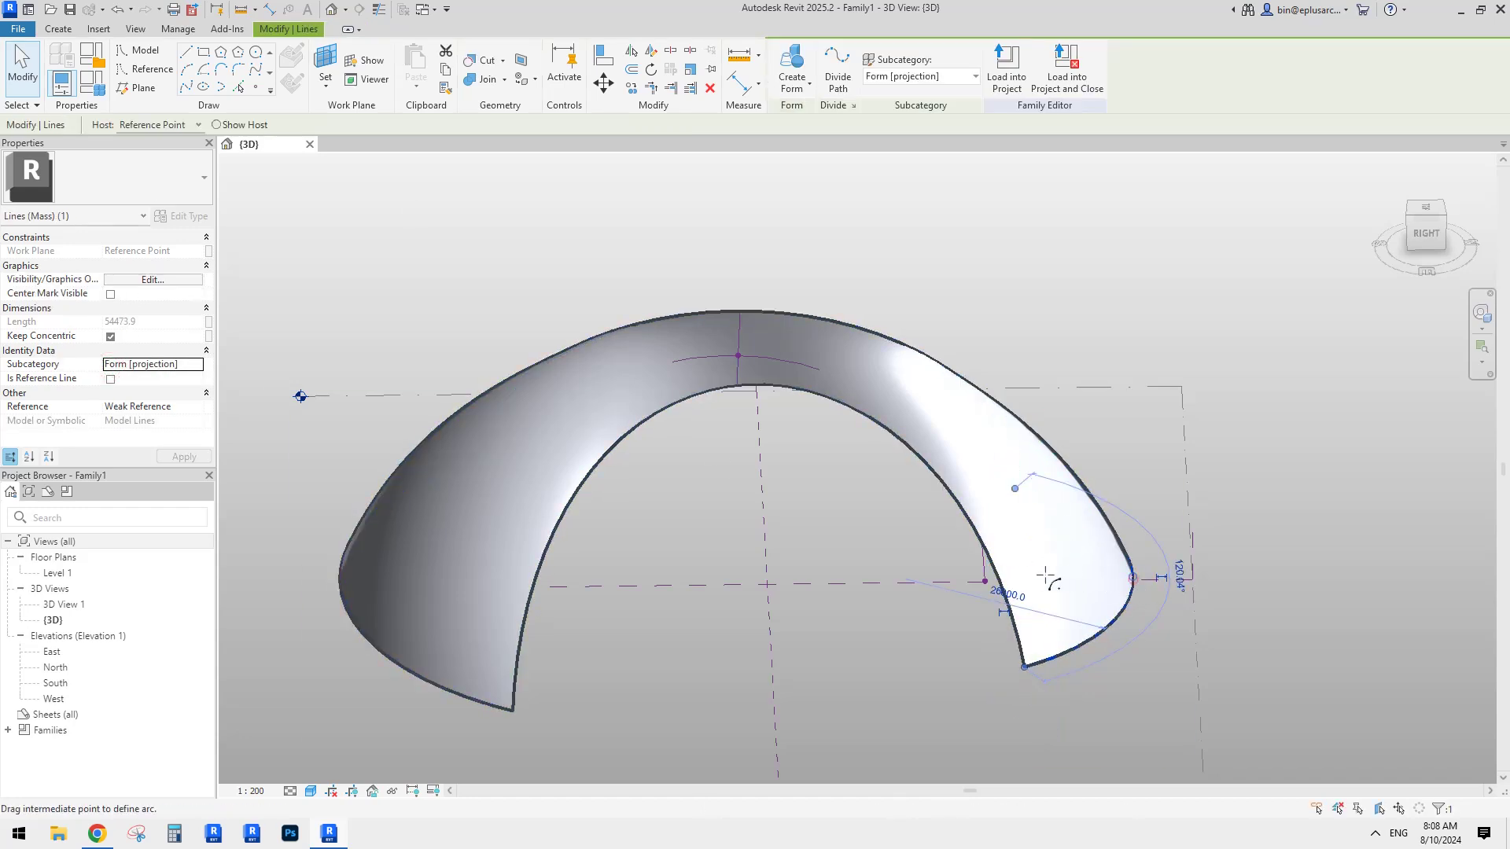
{"action": "key", "text": "Escape"}
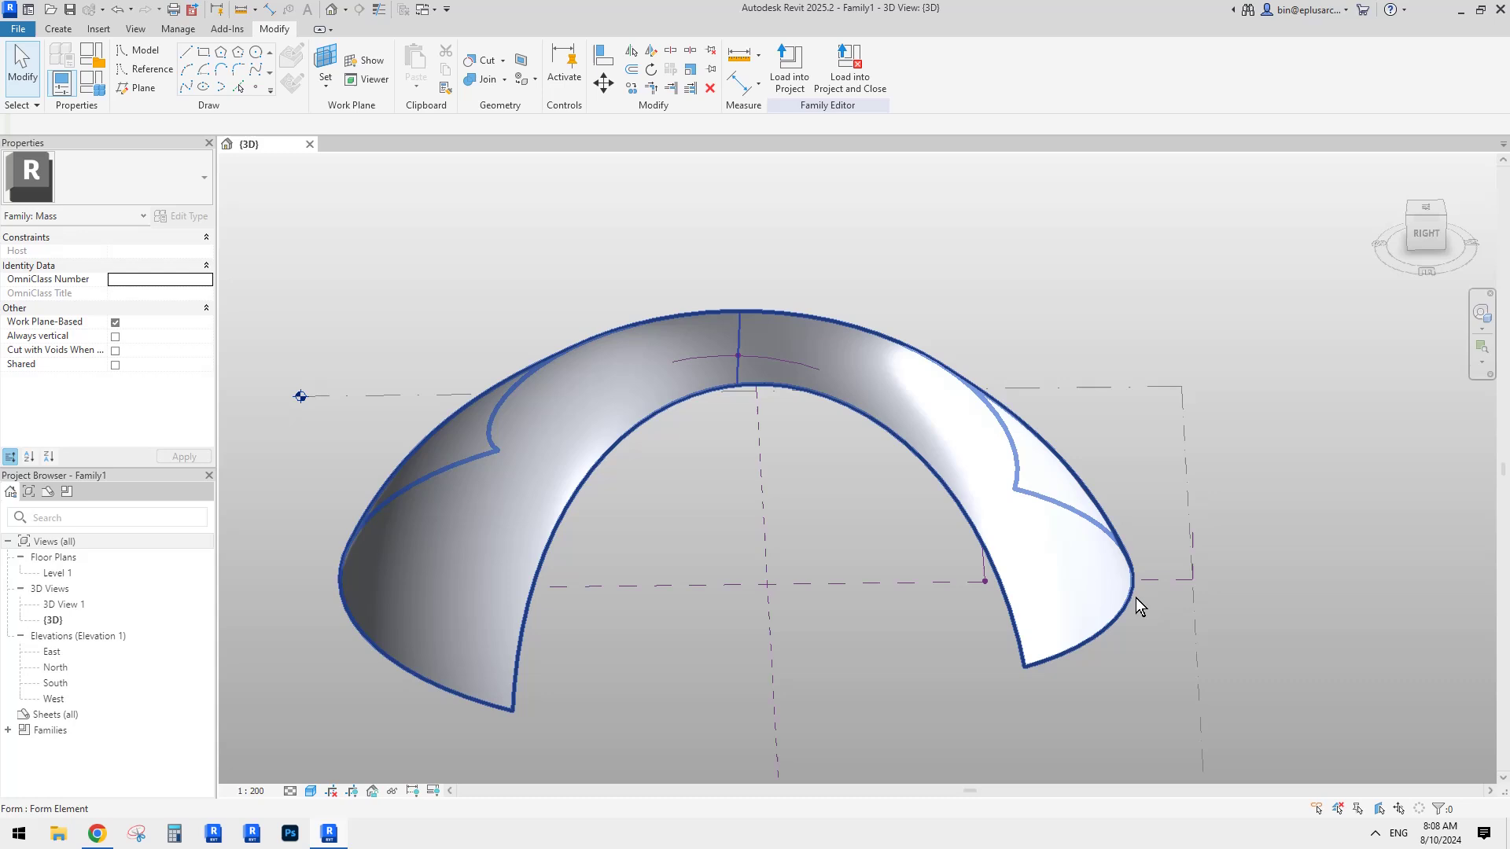
Step: Rotate the back profile arc about a centre placed inside its curve so that it bows inward toward the arch opening
{"action": "middle_click_drag", "start_coordinate": [1134, 598], "coordinate": [1017, 436], "text": "shift"}
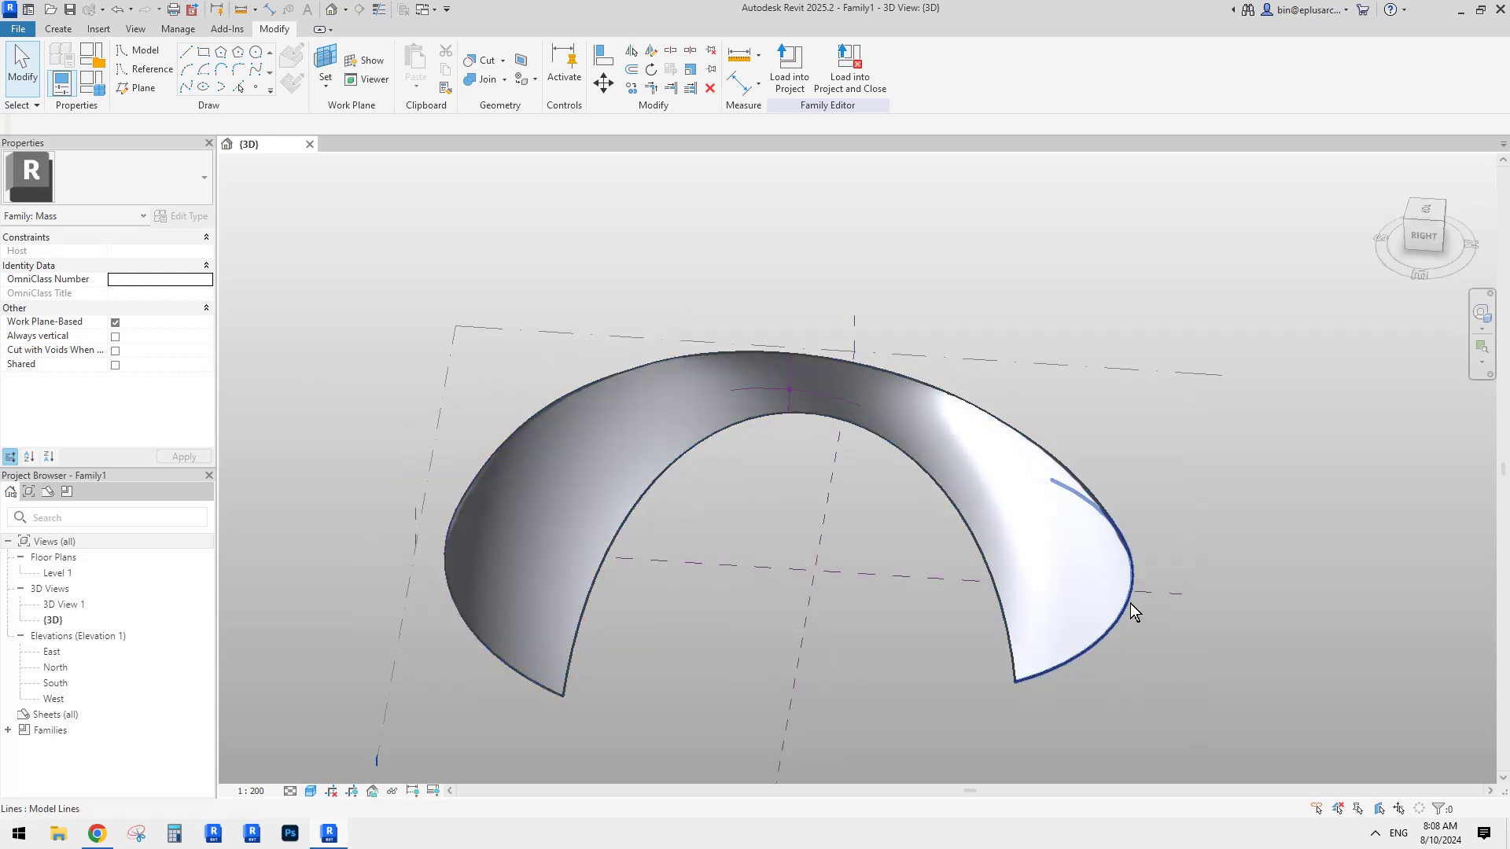
{"action": "left_click", "coordinate": [1130, 602]}
{"action": "left_click", "coordinate": [1176, 645]}
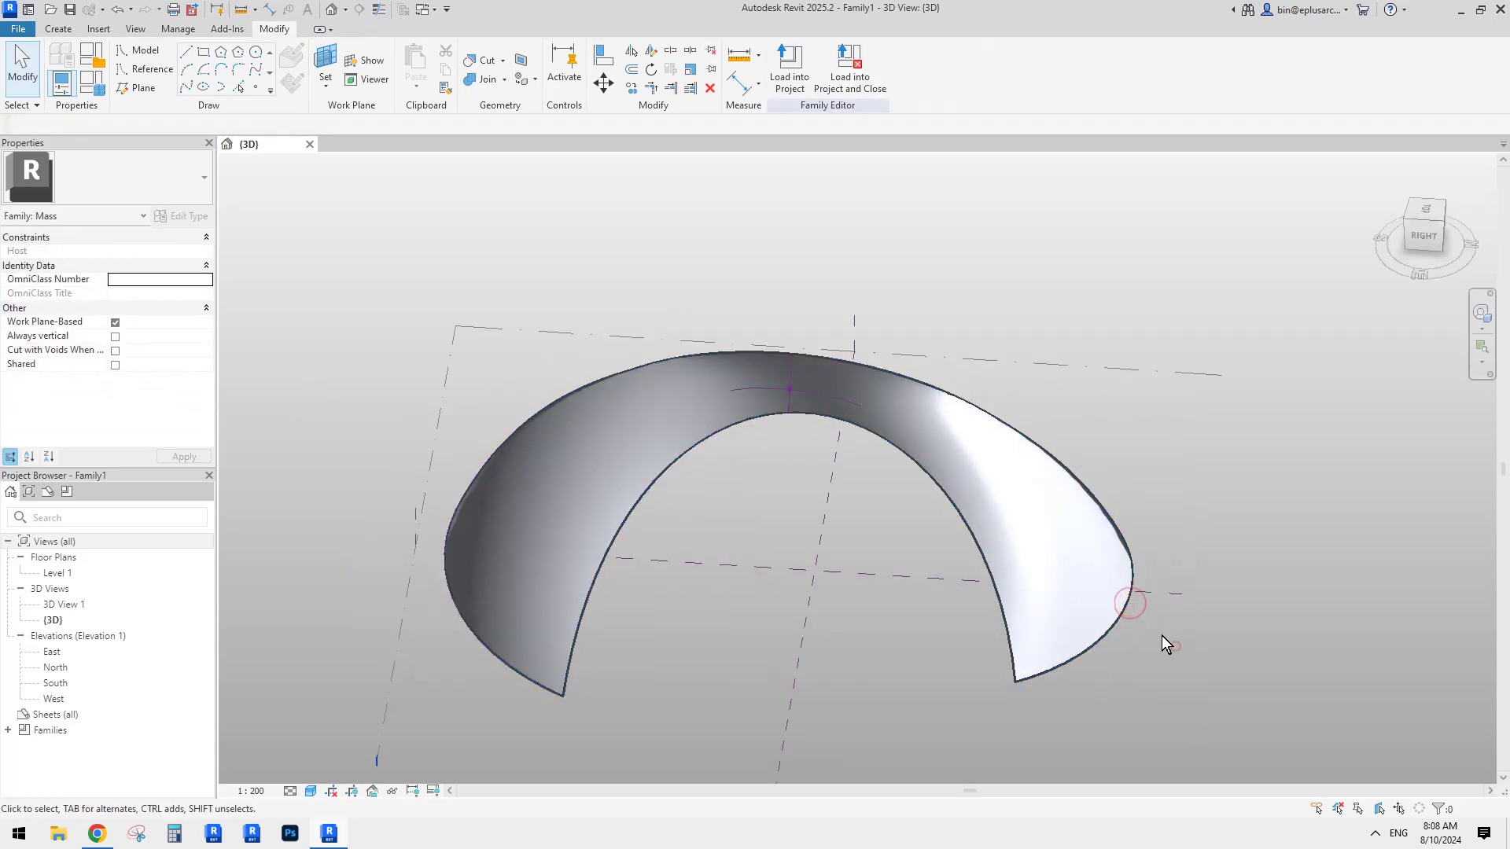
{"action": "left_click", "coordinate": [1126, 610]}
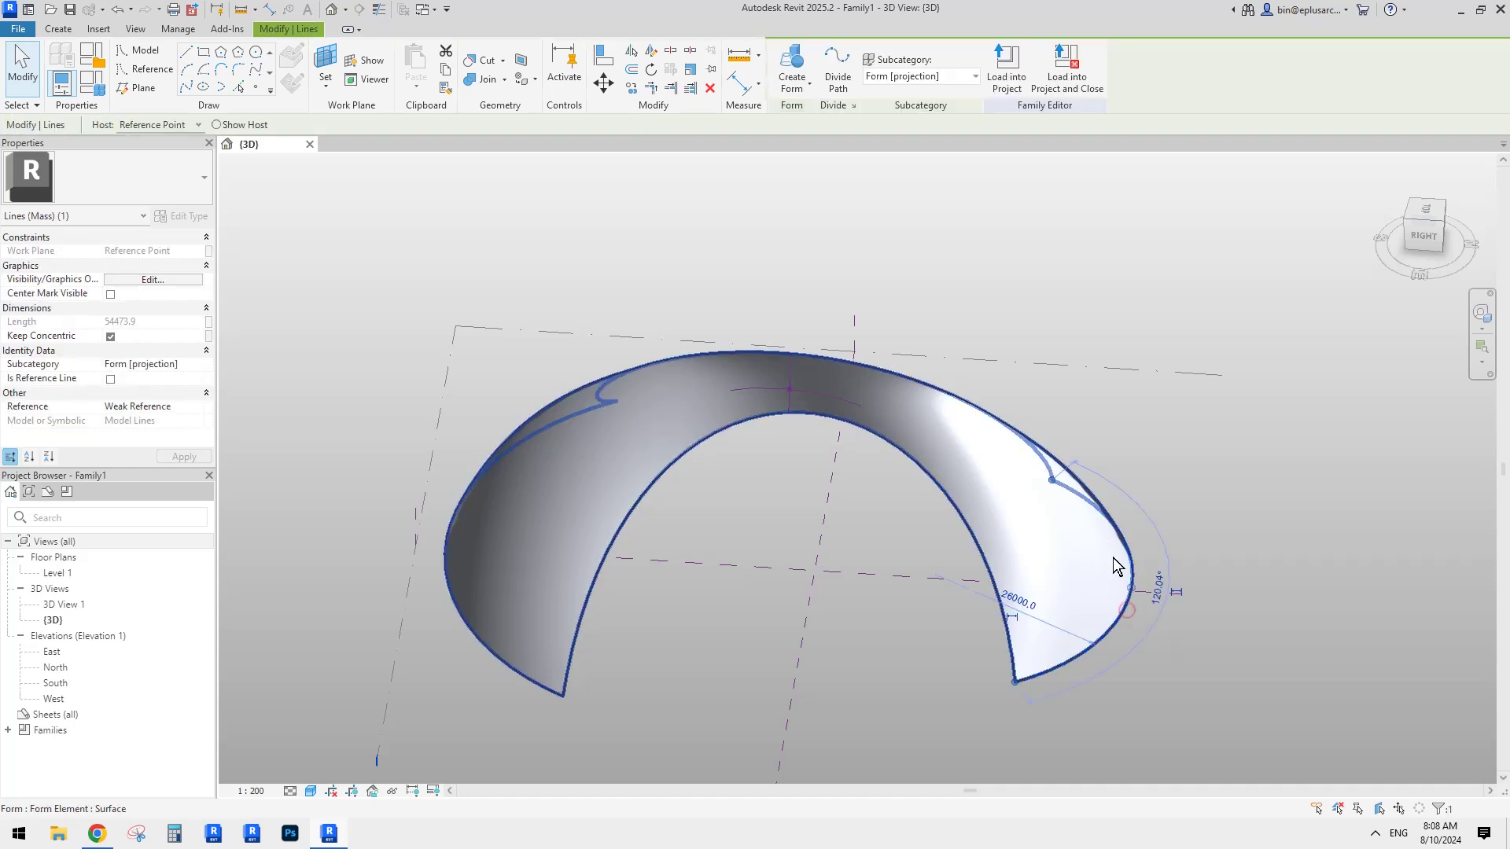
{"action": "middle_click_drag", "start_coordinate": [1083, 559], "coordinate": [828, 465]}
{"action": "scroll", "coordinate": [863, 457], "scroll_direction": "up", "scroll_amount": 1}
{"action": "key", "text": "r"}
{"action": "key", "text": "o"}
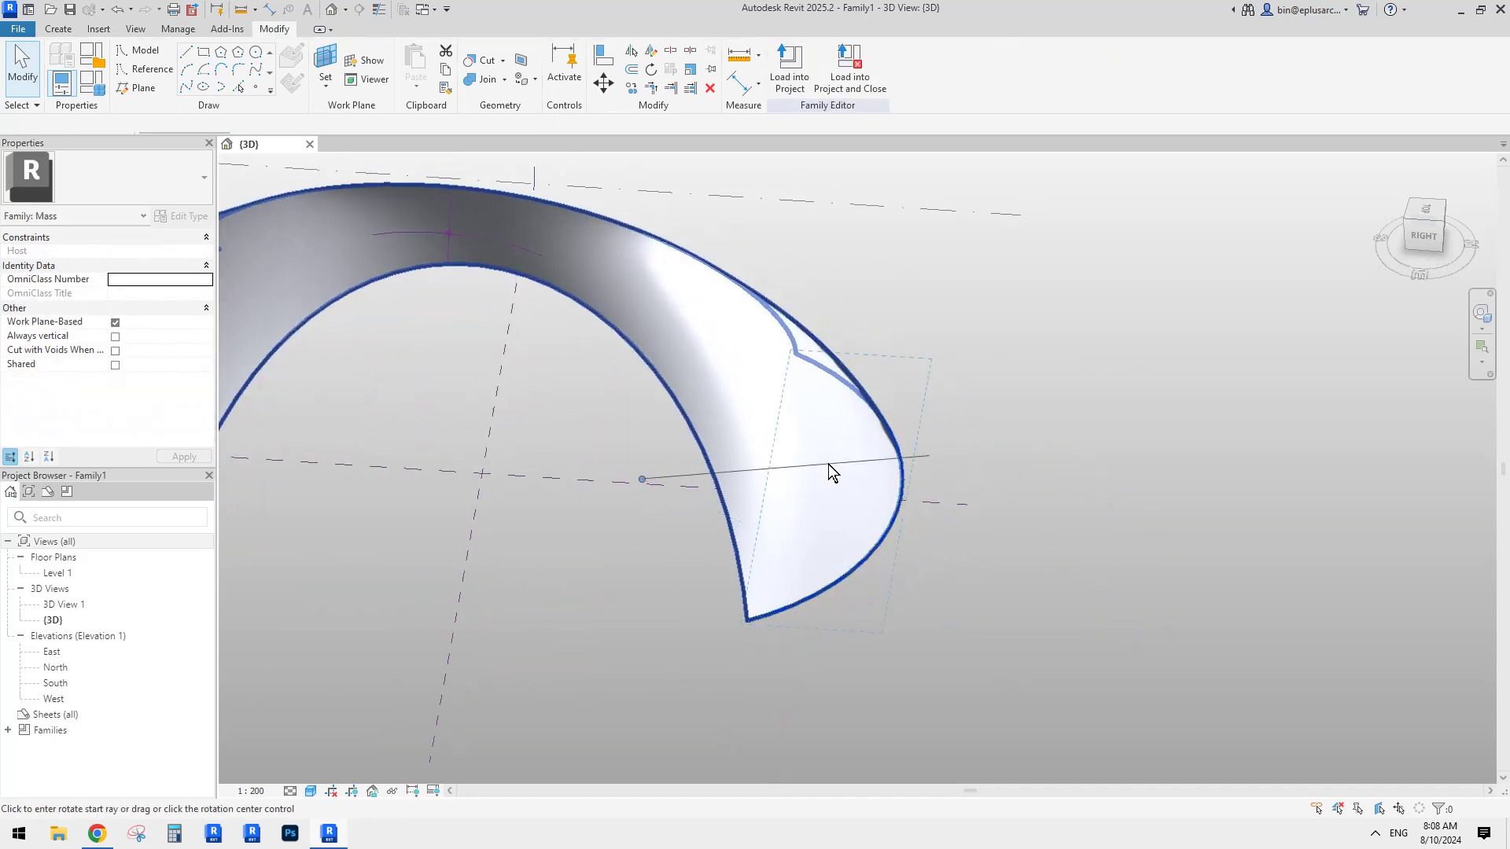
{"action": "scroll", "coordinate": [801, 482], "scroll_direction": "down", "scroll_amount": 1}
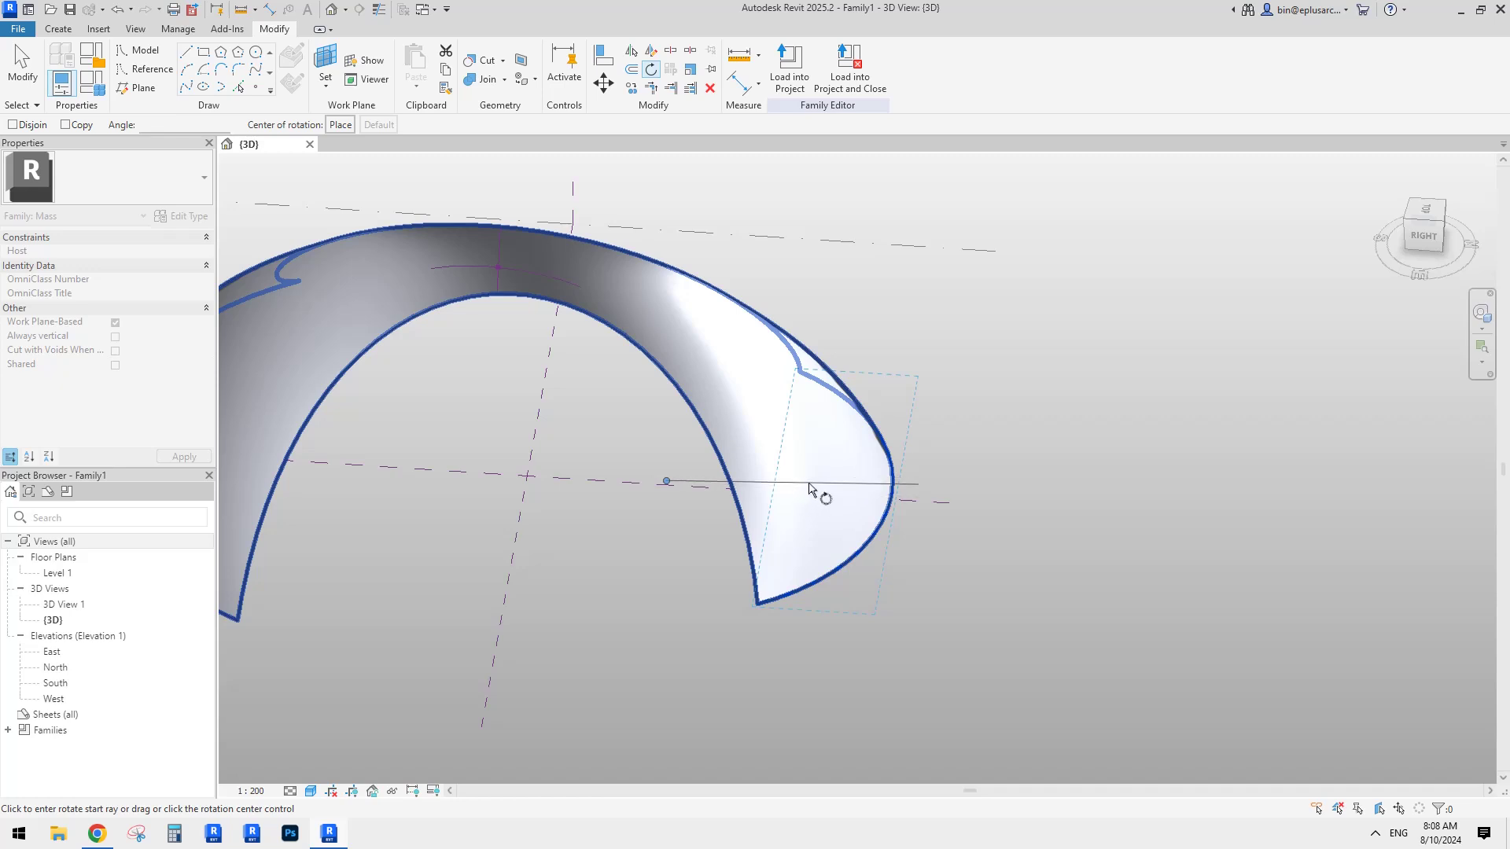
{"action": "mouse_move", "coordinate": [832, 480]}
{"action": "middle_mouse_down", "text": "shift"}
{"action": "mouse_move", "coordinate": [842, 580]}
{"action": "mouse_move", "coordinate": [845, 464]}
{"action": "middle_mouse_up", "text": "shift"}
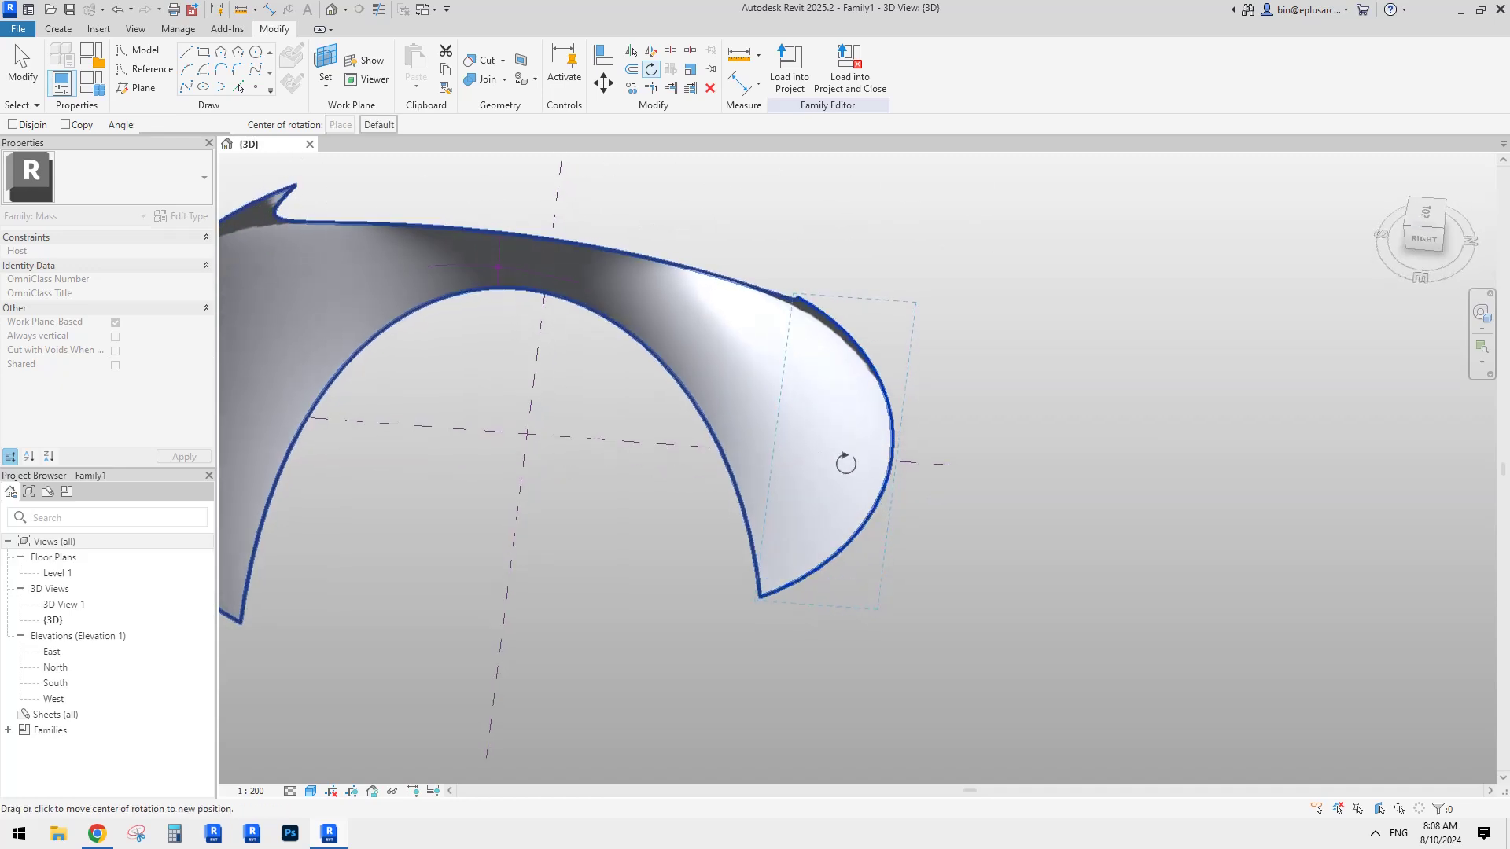
{"action": "left_click", "coordinate": [804, 455]}
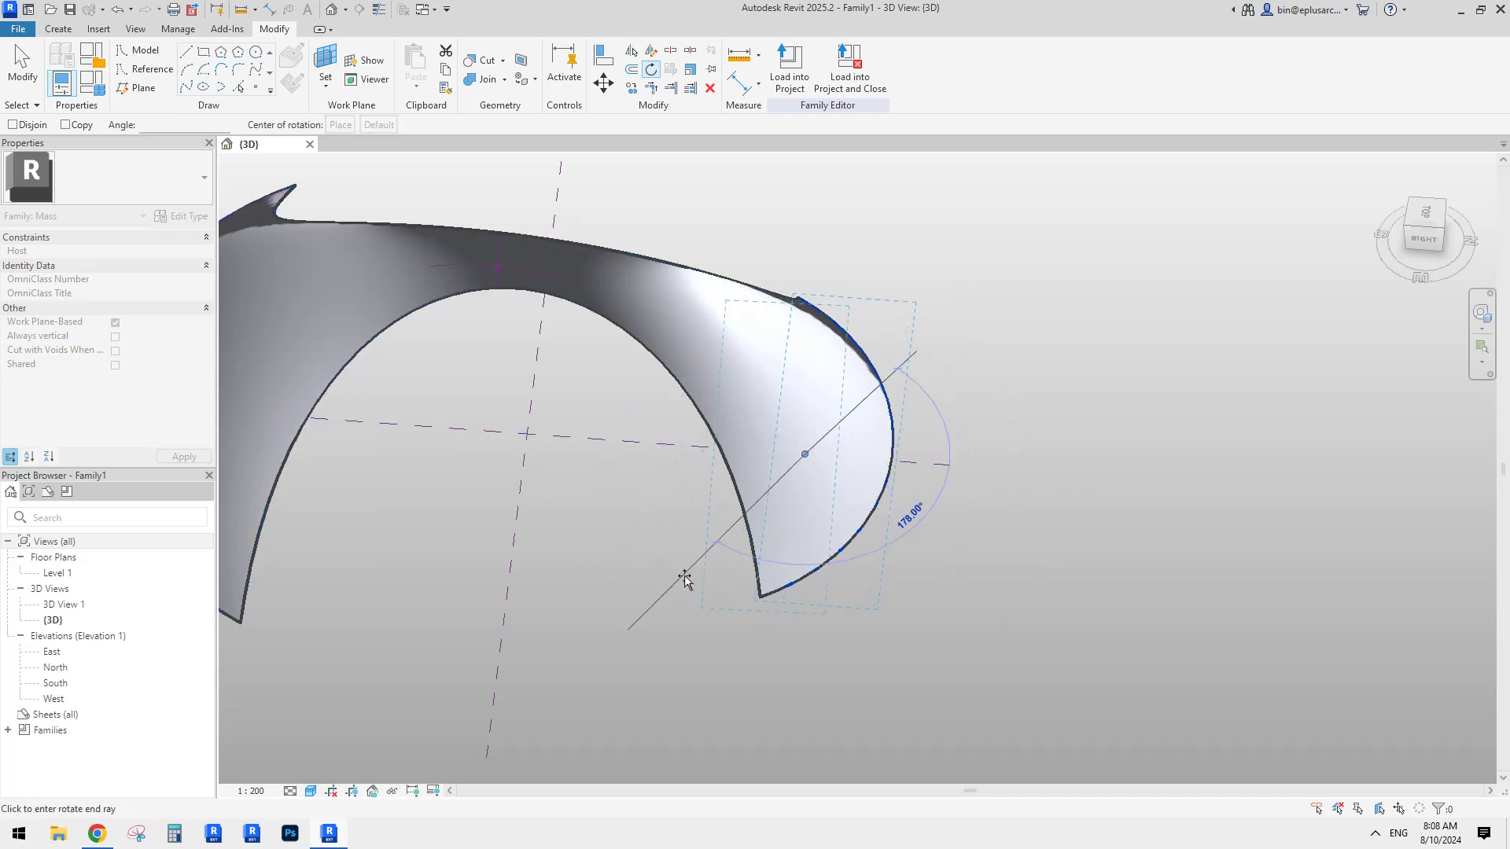
{"action": "left_click", "coordinate": [709, 567]}
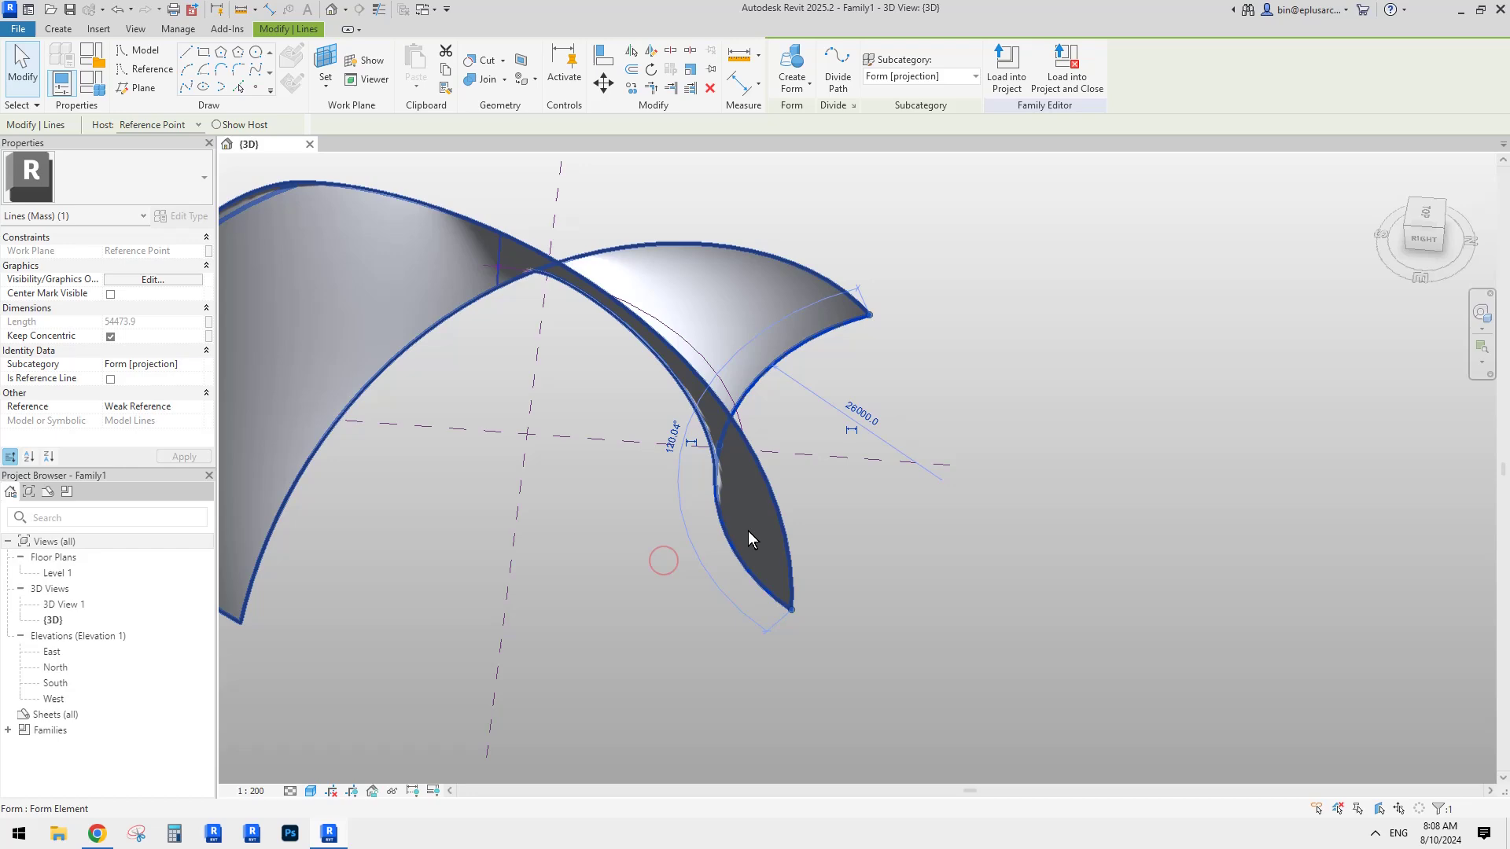
{"action": "middle_click_drag", "start_coordinate": [748, 531], "coordinate": [829, 597], "text": "shift"}
{"action": "scroll", "coordinate": [714, 479], "scroll_direction": "up", "scroll_amount": 2}
{"action": "key", "text": "Escape"}
Step: Try turning off Keep Concentric on the rotated back arc and bulging it outward to a radius of about 24310 mm
{"action": "middle_click_drag", "start_coordinate": [762, 485], "coordinate": [769, 488], "text": "shift"}
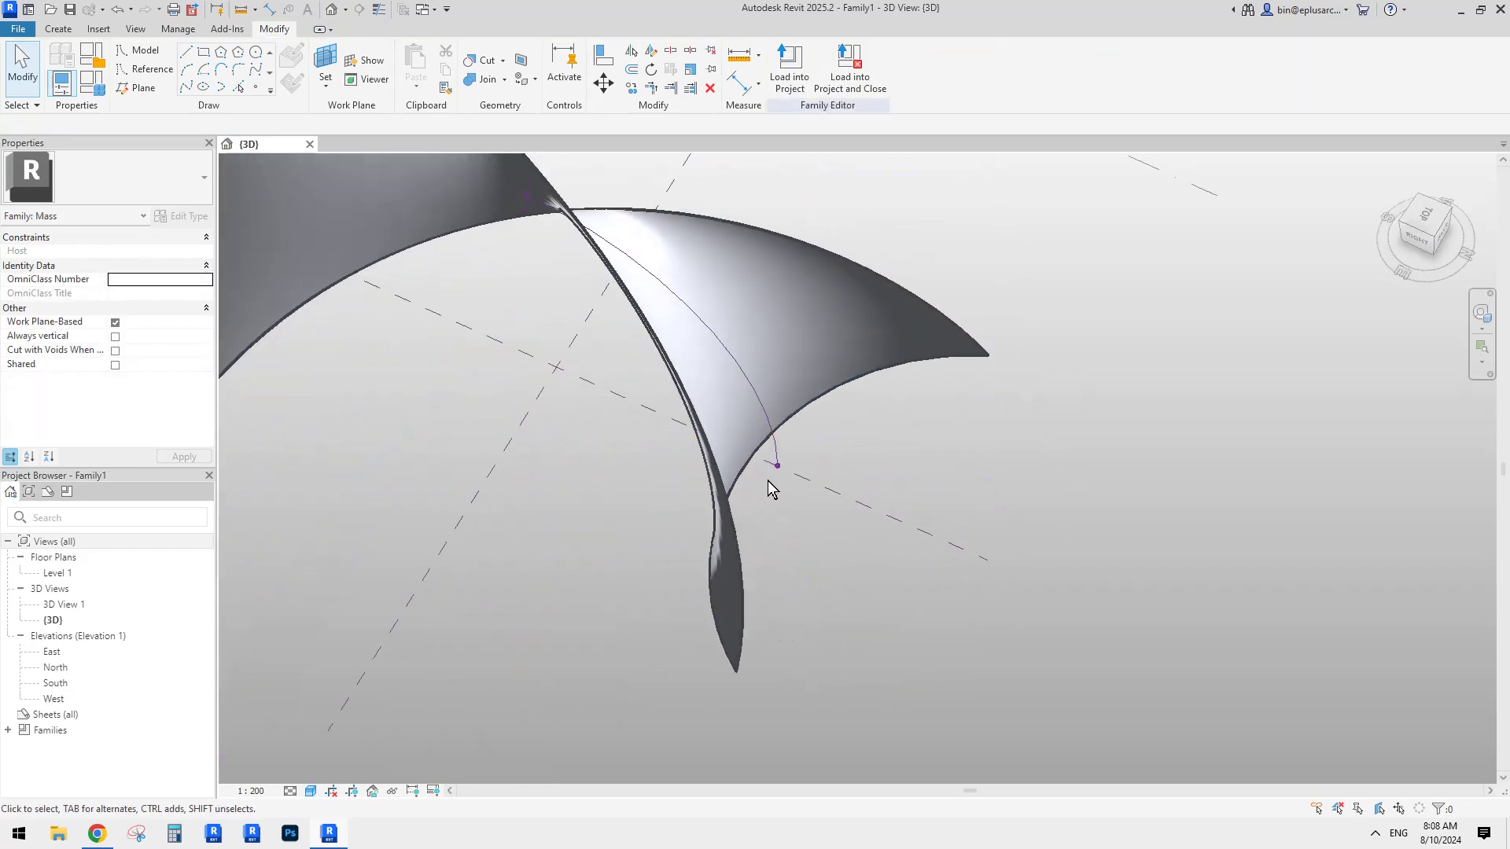
{"action": "left_click", "coordinate": [753, 468]}
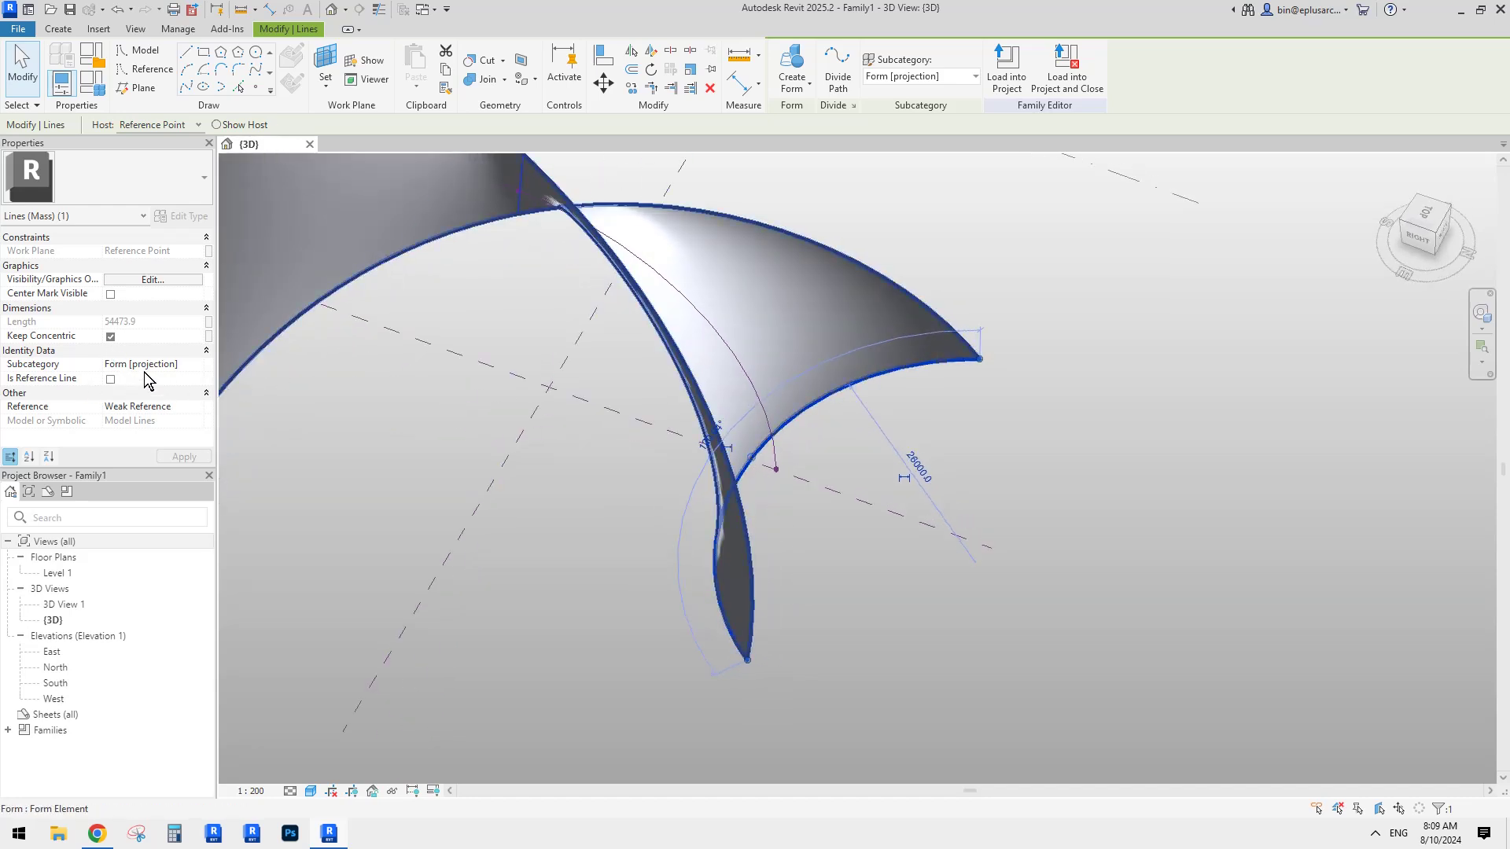
{"action": "left_click", "coordinate": [110, 337]}
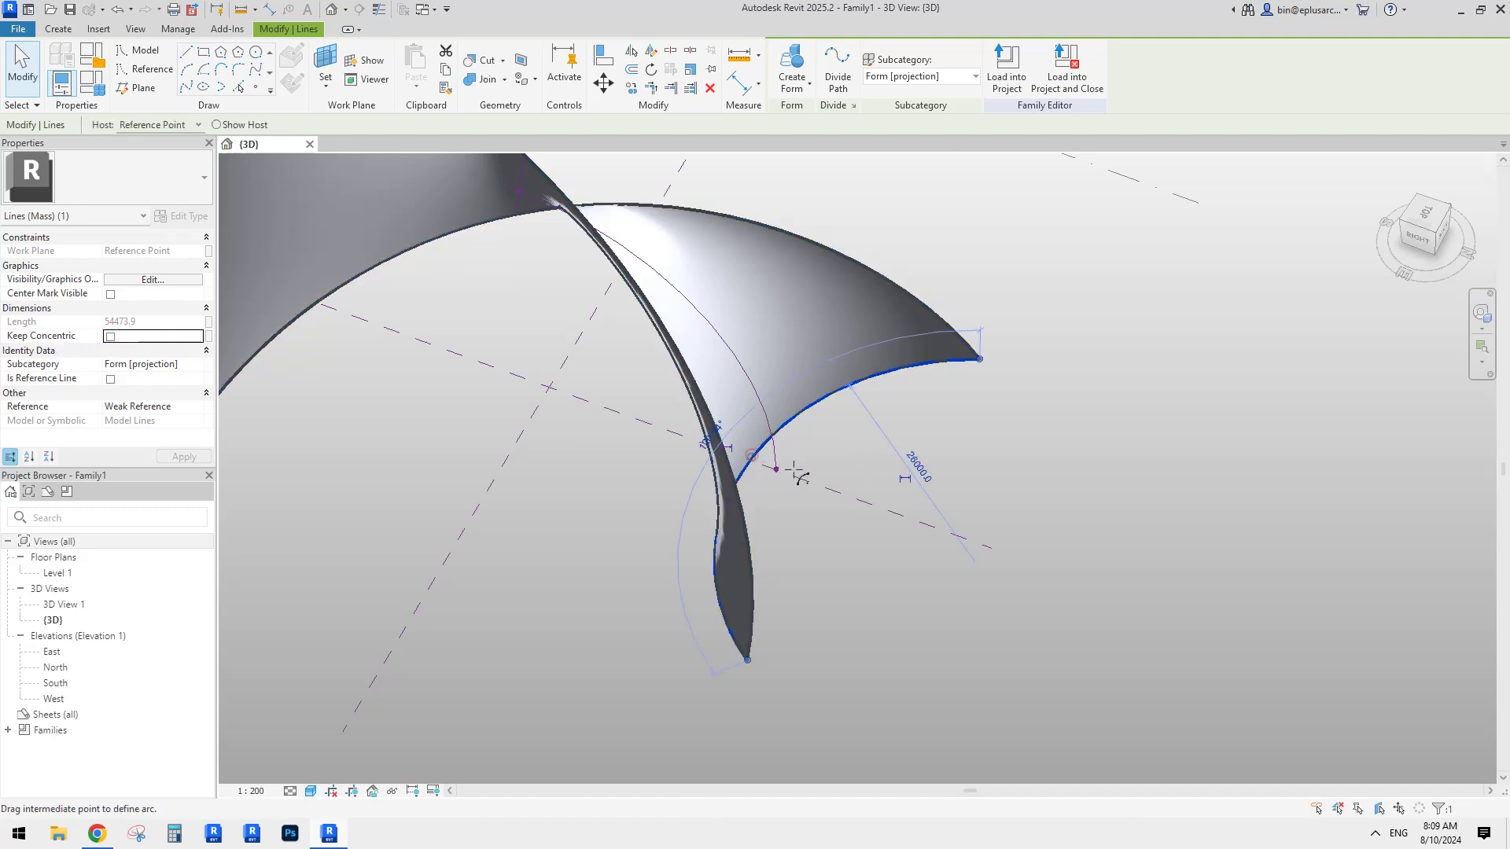
{"action": "left_click_drag", "start_coordinate": [828, 485], "coordinate": [1007, 553]}
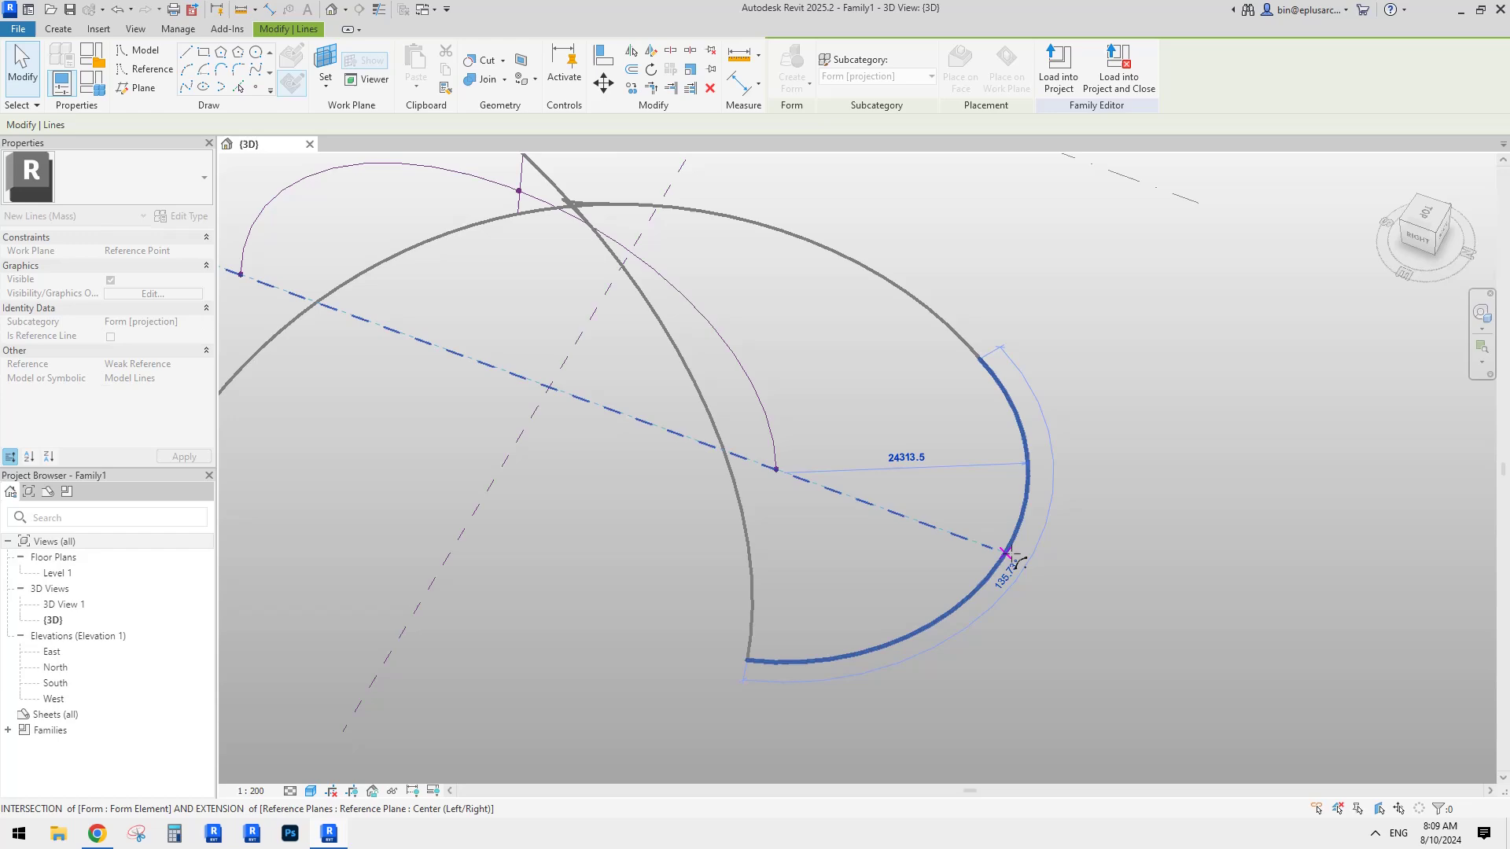
{"action": "middle_click_drag", "start_coordinate": [951, 518], "coordinate": [998, 257], "text": "shift"}
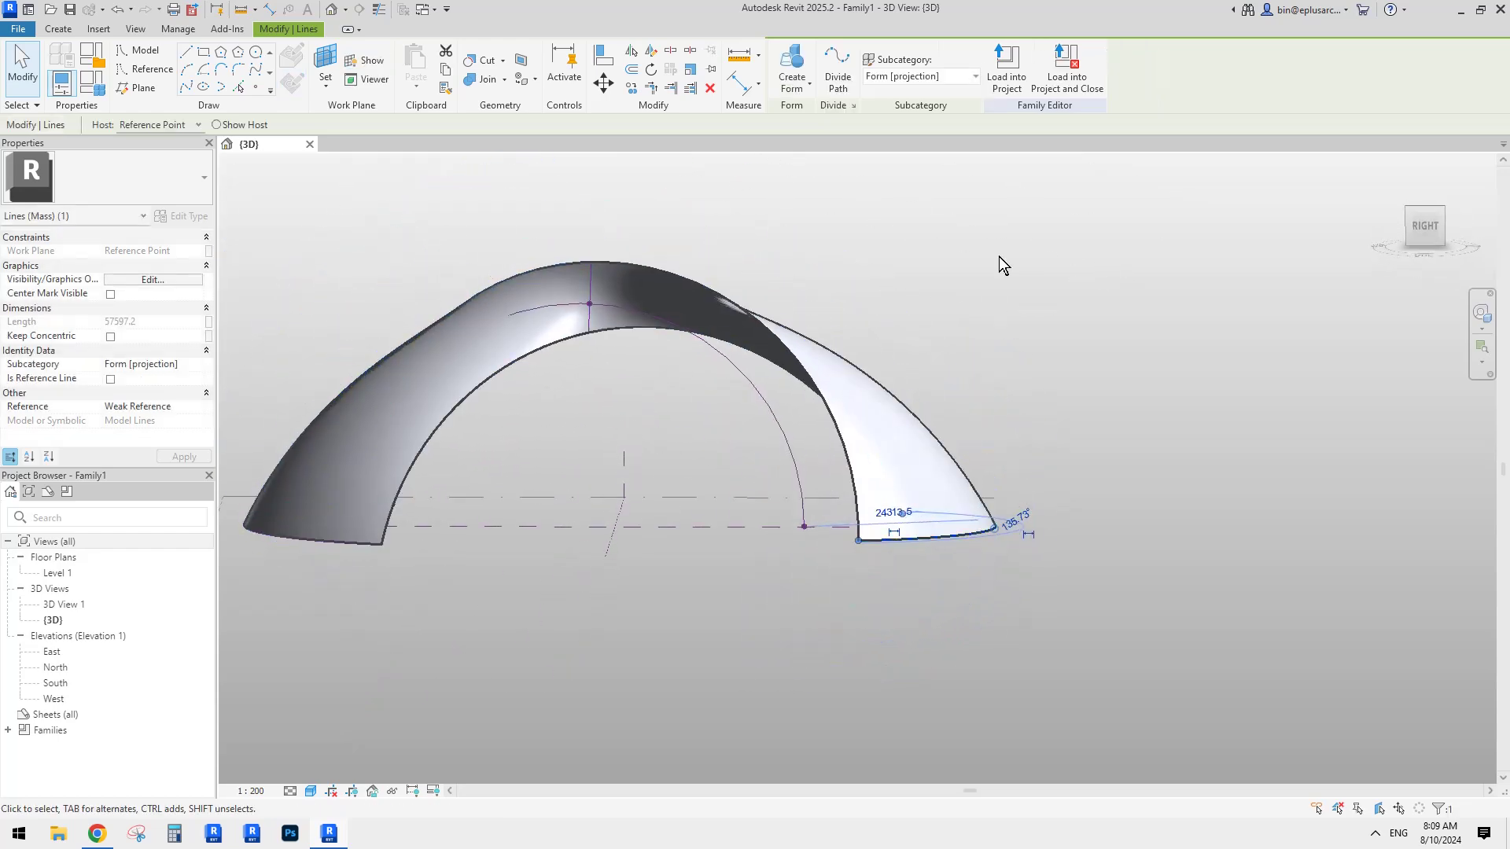
{"action": "left_click", "coordinate": [1102, 325]}
{"action": "middle_click_drag", "start_coordinate": [943, 496], "coordinate": [834, 497], "text": "shift"}
{"action": "key", "text": "ctrl+z"}
Step: Select the inward-bowing back arc and enlarge its radius to 33000 mm
{"action": "scroll", "coordinate": [971, 551], "scroll_direction": "up", "scroll_amount": 1}
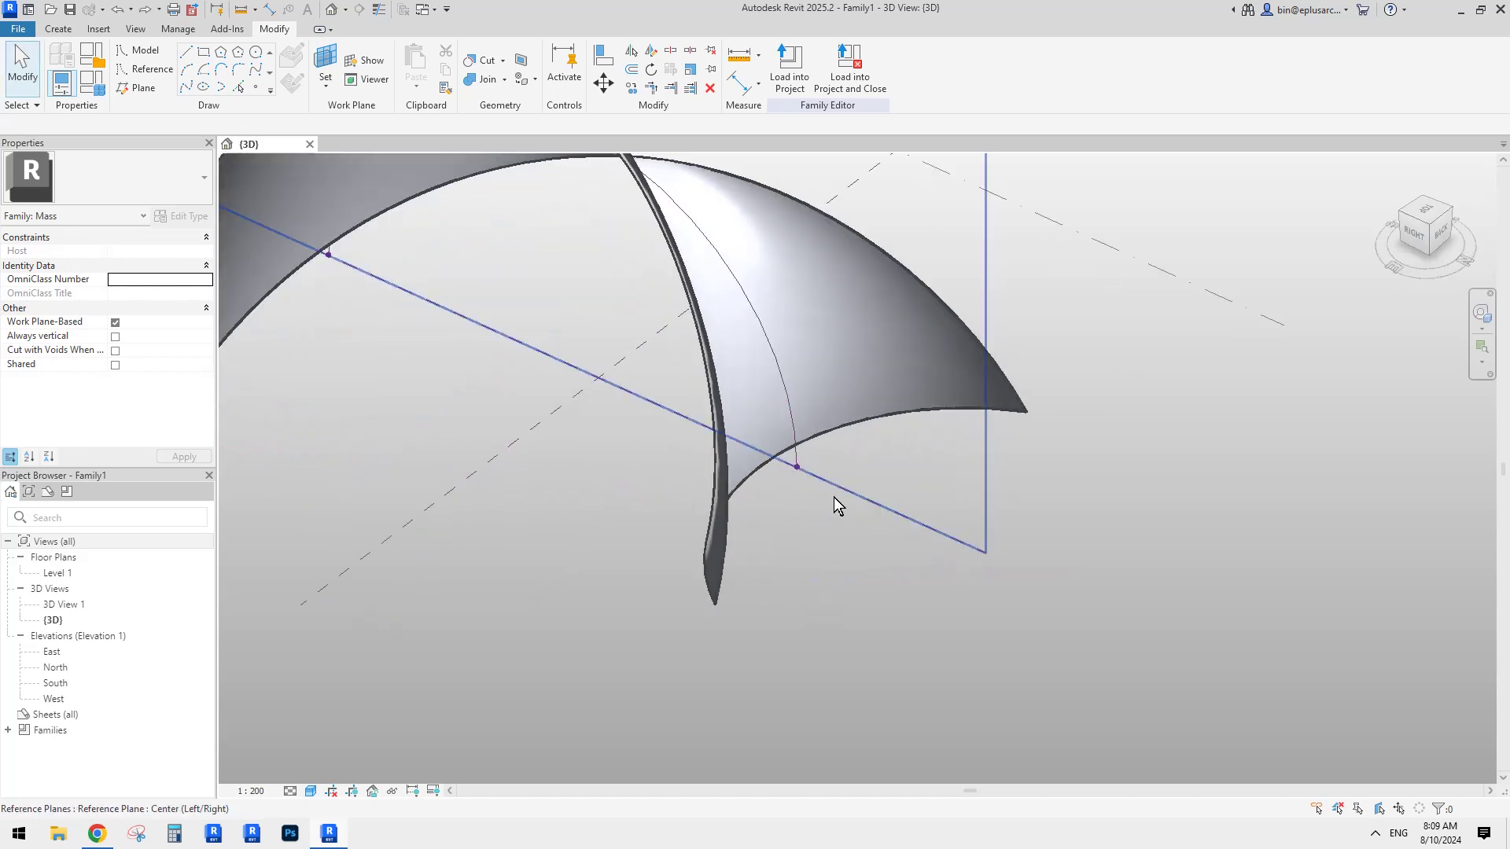
{"action": "left_click", "coordinate": [846, 422]}
{"action": "left_click", "coordinate": [854, 425]}
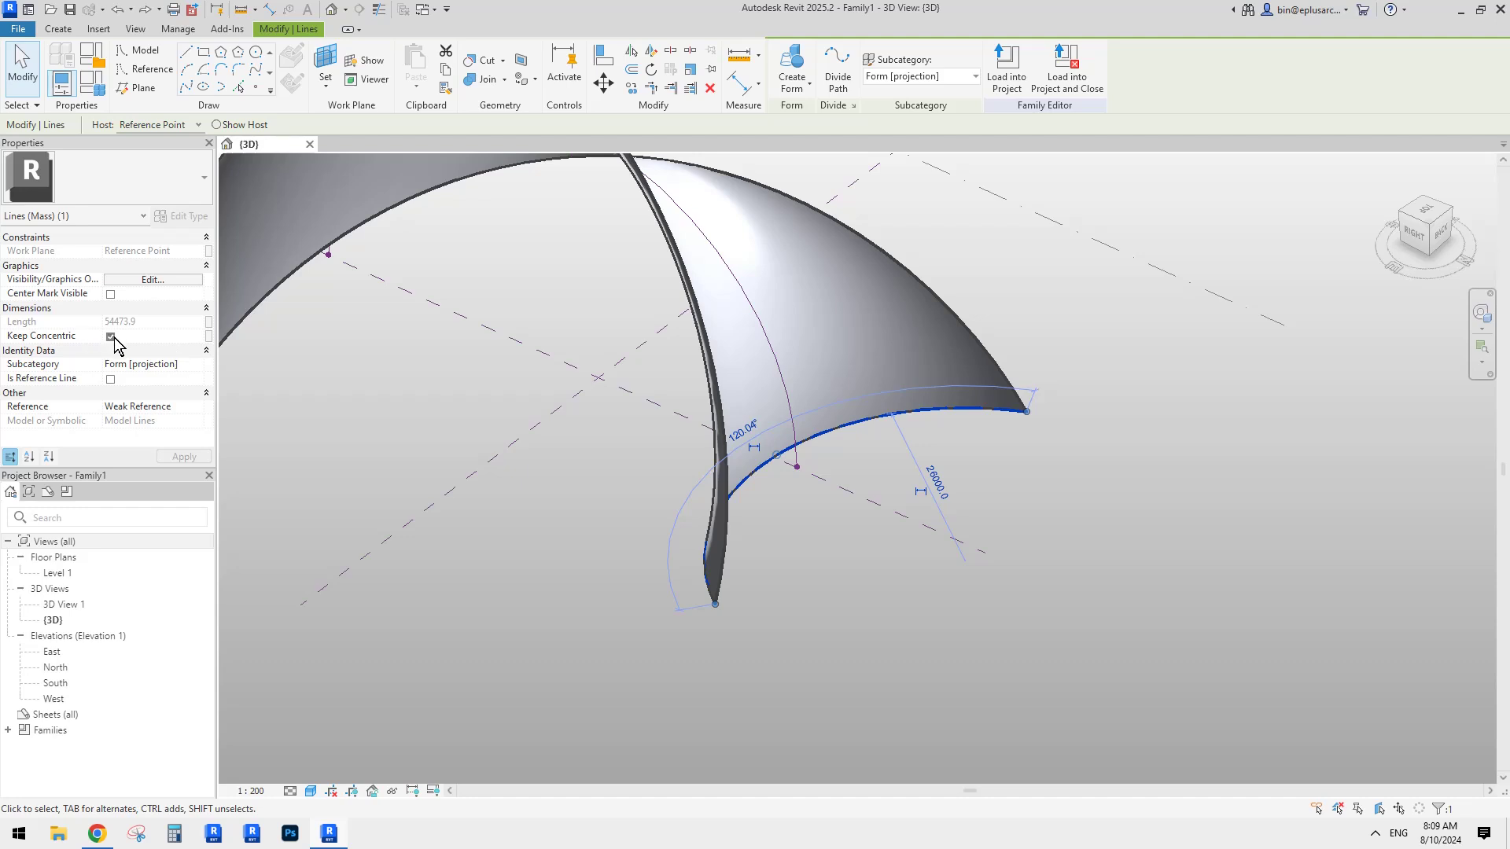
{"action": "middle_click_drag", "start_coordinate": [912, 449], "coordinate": [789, 475], "text": "shift"}
{"action": "mouse_move", "coordinate": [769, 454]}
{"action": "left_mouse_down"}
{"action": "mouse_move", "coordinate": [683, 424]}
{"action": "mouse_move", "coordinate": [782, 470]}
{"action": "mouse_move", "coordinate": [797, 455]}
{"action": "mouse_move", "coordinate": [733, 439]}
{"action": "mouse_move", "coordinate": [801, 474]}
{"action": "mouse_move", "coordinate": [741, 441]}
{"action": "mouse_move", "coordinate": [762, 454]}
{"action": "left_mouse_up"}
Step: Turn off Keep Concentric for the enlarged back arc and pull its midpoint through so the end of the form bulges outward
{"action": "scroll", "coordinate": [876, 522], "scroll_direction": "down", "scroll_amount": 1}
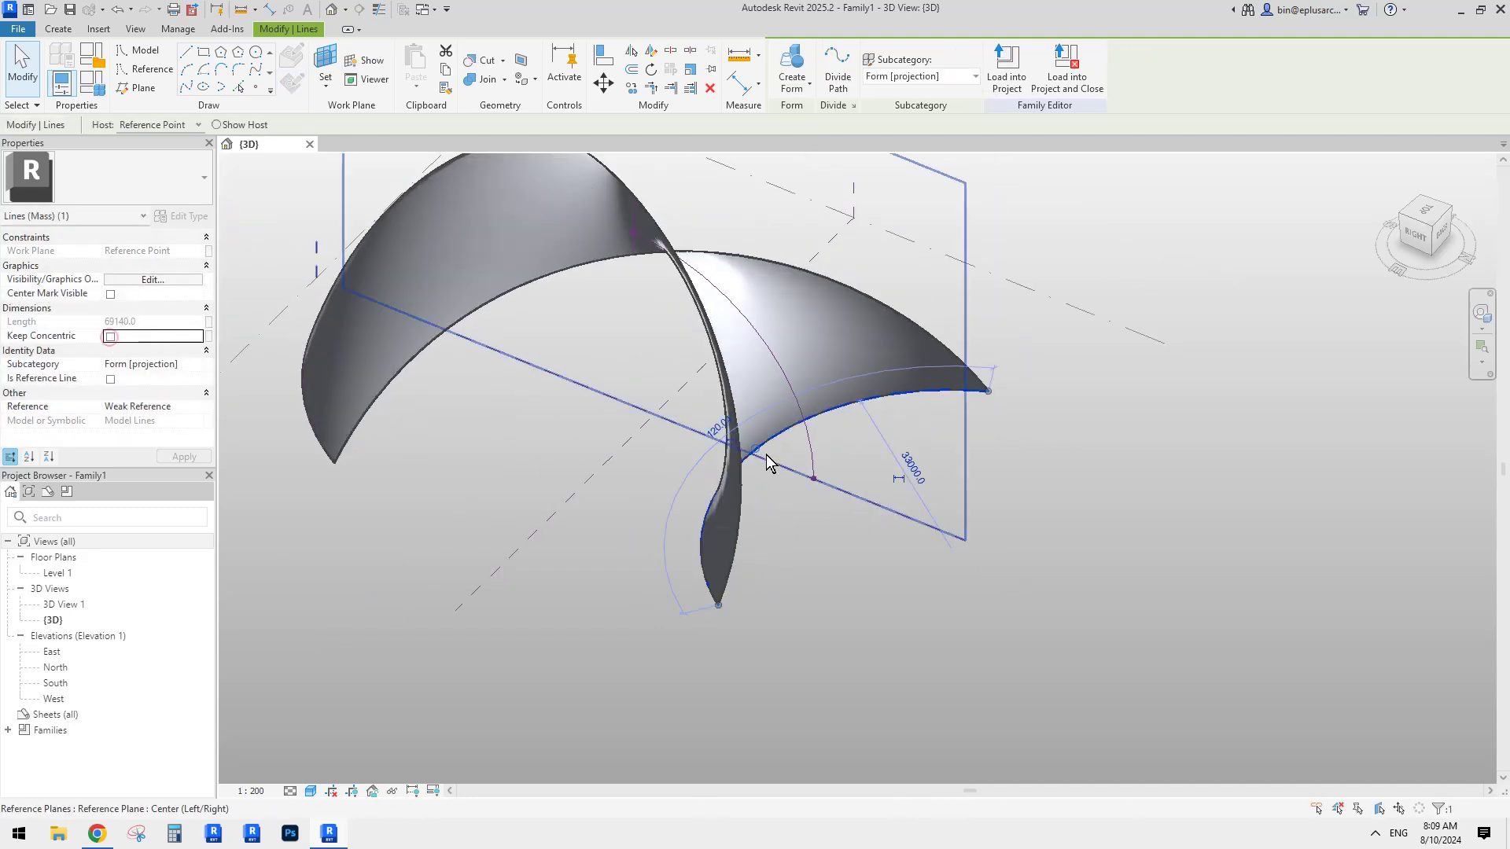
{"action": "mouse_move", "coordinate": [975, 542]}
{"action": "left_mouse_down"}
{"action": "mouse_move", "coordinate": [959, 529]}
{"action": "mouse_move", "coordinate": [980, 549]}
{"action": "left_mouse_up"}
{"action": "key", "text": "Escape"}
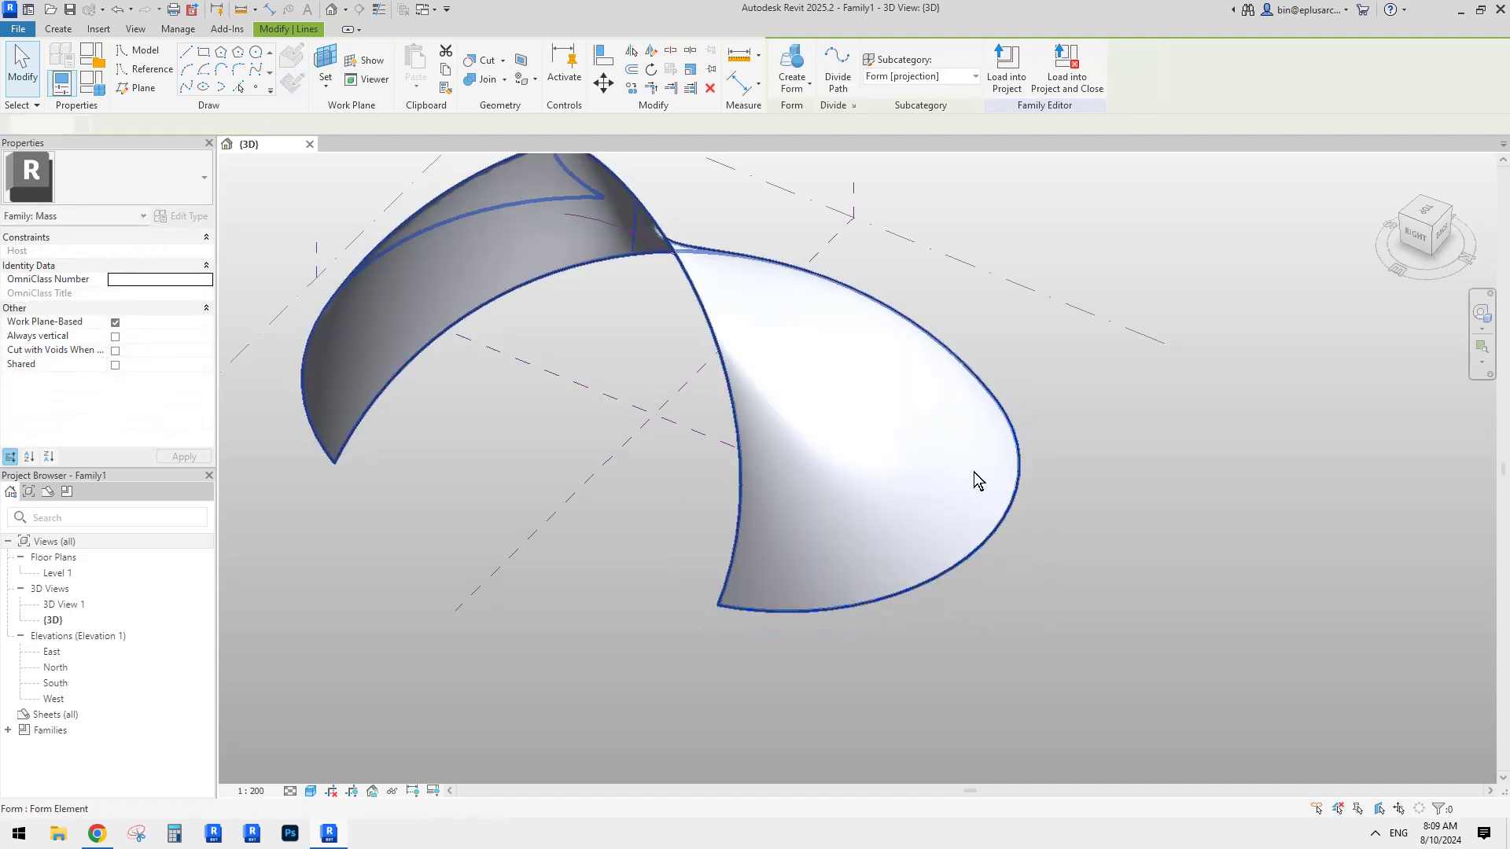
Step: Switch to the browser and compare the current form with the pavilion image in the Reddit post before returning to Revit
{"action": "mouse_move", "coordinate": [973, 479]}
{"action": "middle_mouse_down", "text": "shift"}
{"action": "mouse_move", "coordinate": [884, 523]}
{"action": "mouse_move", "coordinate": [978, 358]}
{"action": "mouse_move", "coordinate": [852, 527]}
{"action": "mouse_move", "coordinate": [526, 266]}
{"action": "mouse_move", "coordinate": [343, 658]}
{"action": "middle_mouse_up", "text": "shift"}
{"action": "left_click", "coordinate": [109, 834]}
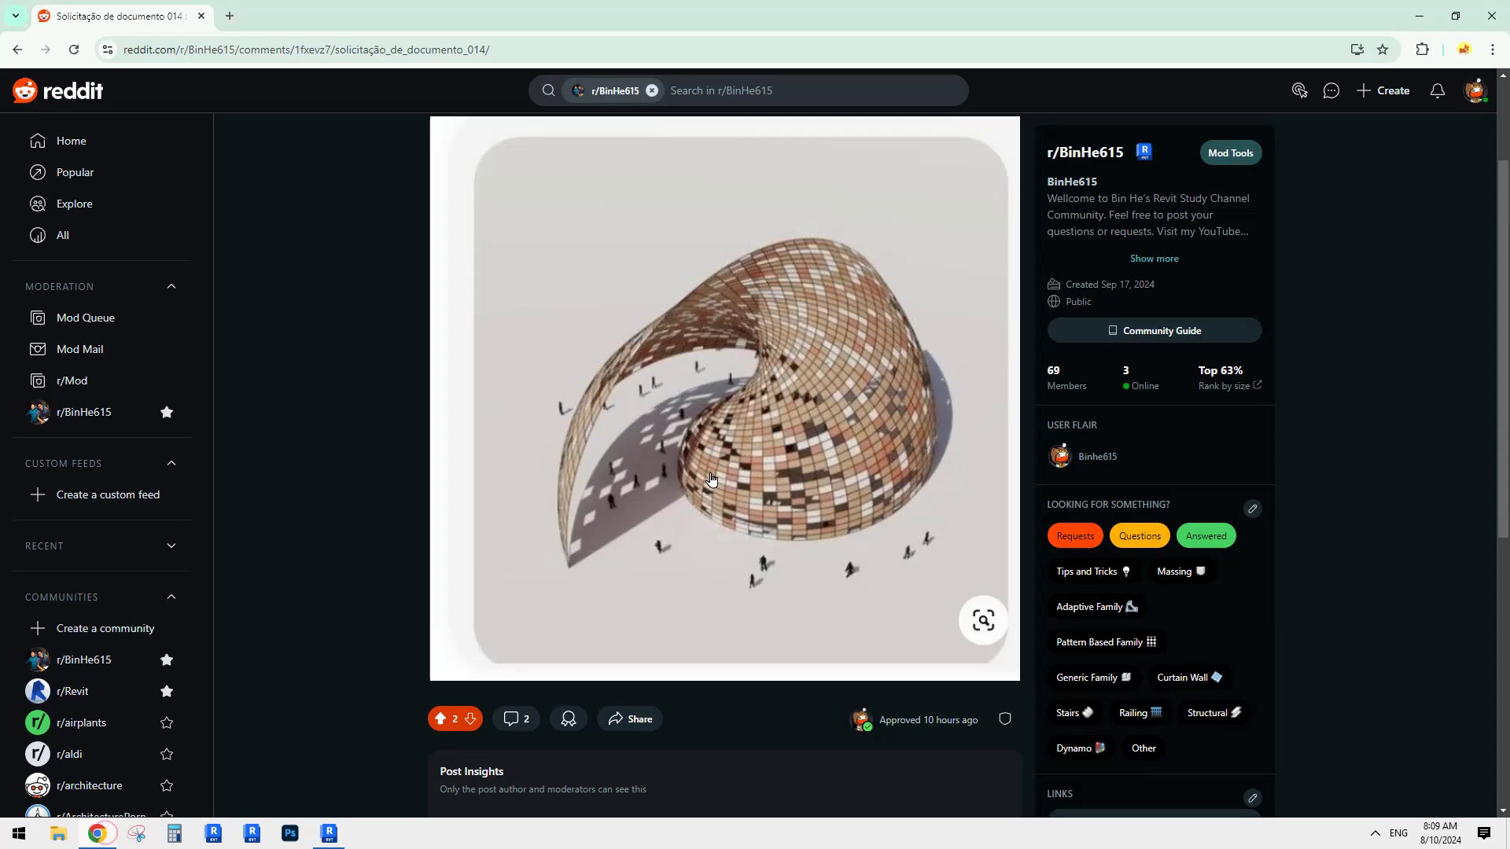
{"action": "left_click", "coordinate": [329, 833]}
{"action": "middle_click_drag", "start_coordinate": [853, 482], "coordinate": [629, 330], "text": "shift"}
Step: Select the central path reference arc, turn off Keep Concentric and pull its midpoint upward to a radius of about 31750 mm
{"action": "left_click", "coordinate": [779, 370]}
{"action": "left_click_drag", "start_coordinate": [628, 274], "coordinate": [634, 320]}
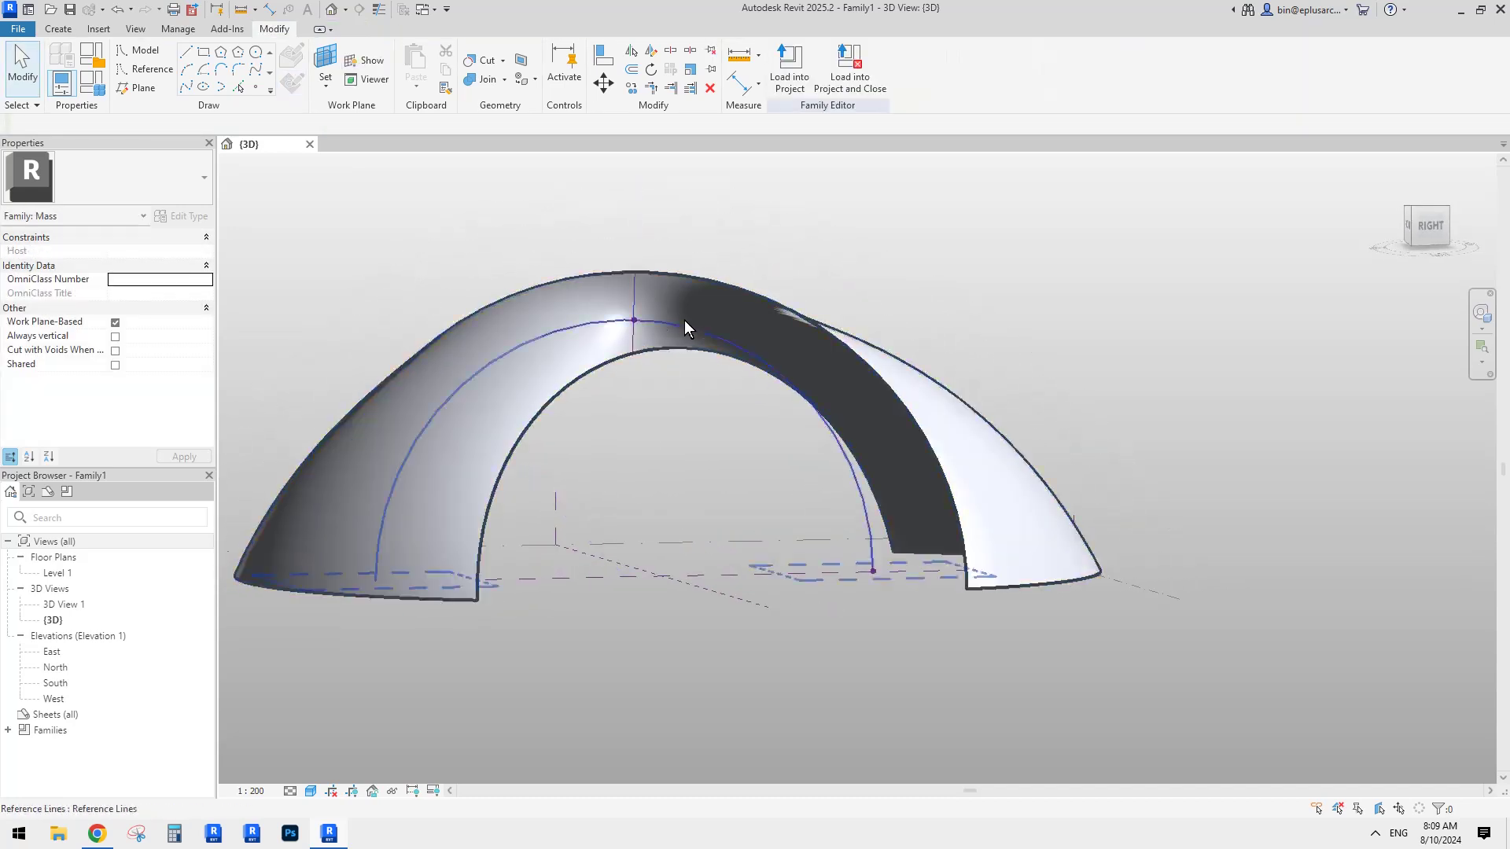
{"action": "middle_click_drag", "start_coordinate": [684, 319], "coordinate": [633, 346], "text": "shift"}
{"action": "left_click", "coordinate": [860, 464]}
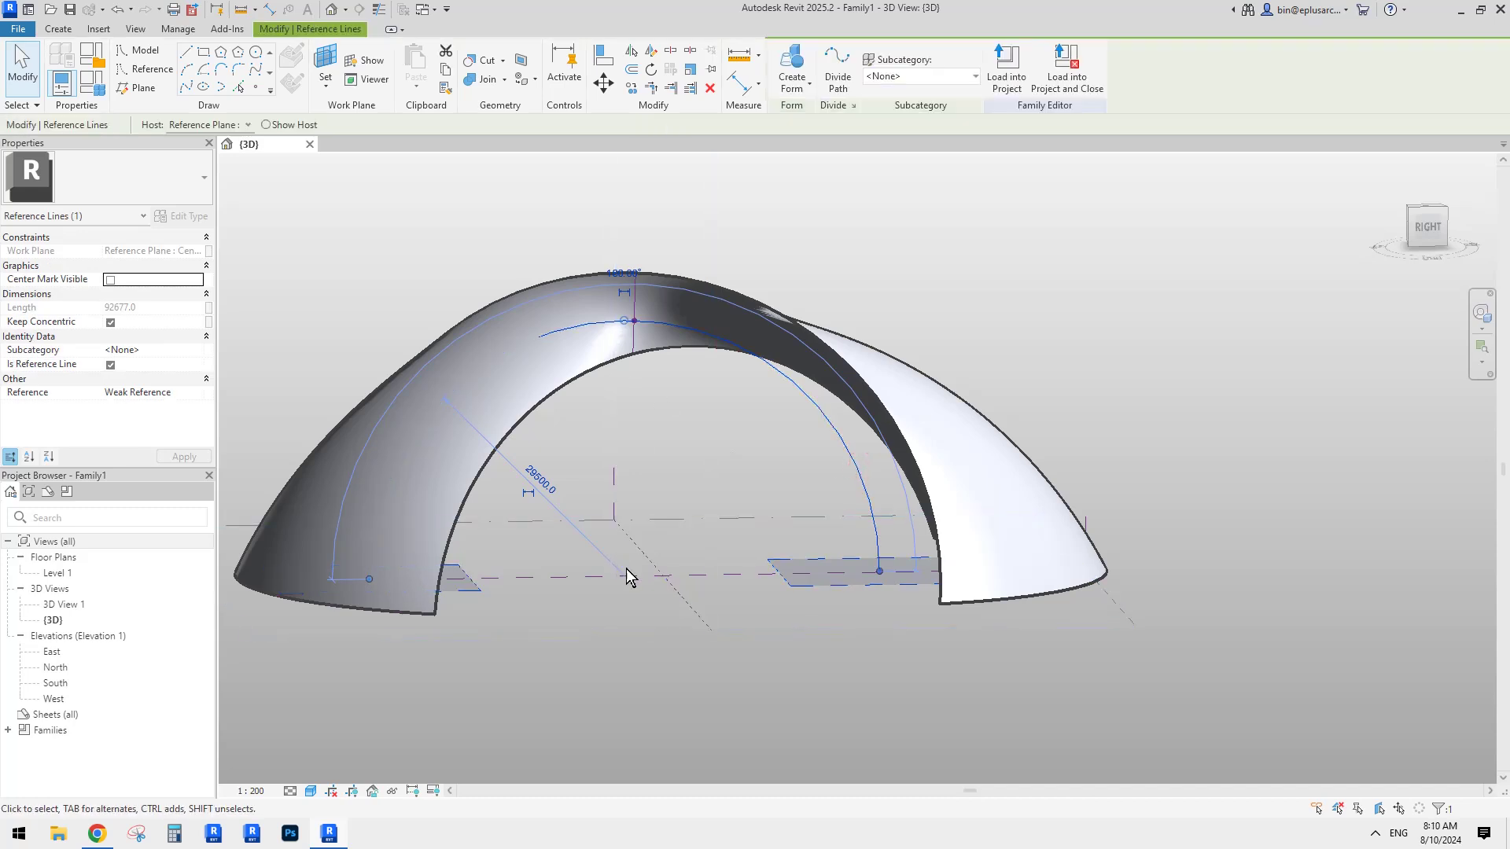
{"action": "middle_click_drag", "start_coordinate": [616, 574], "coordinate": [649, 585], "text": "shift"}
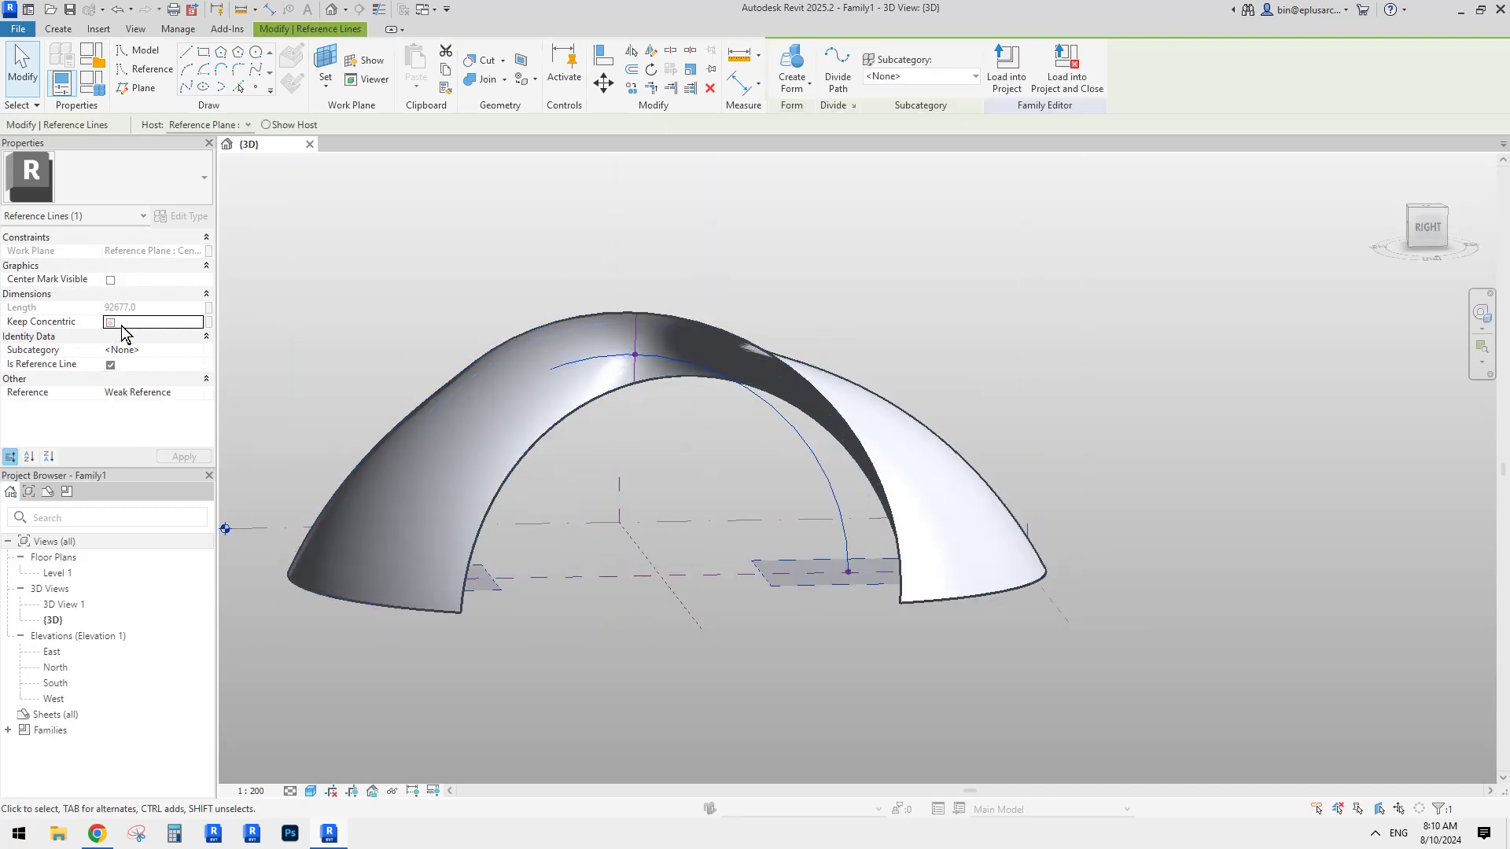
{"action": "left_click_drag", "start_coordinate": [627, 362], "coordinate": [629, 187]}
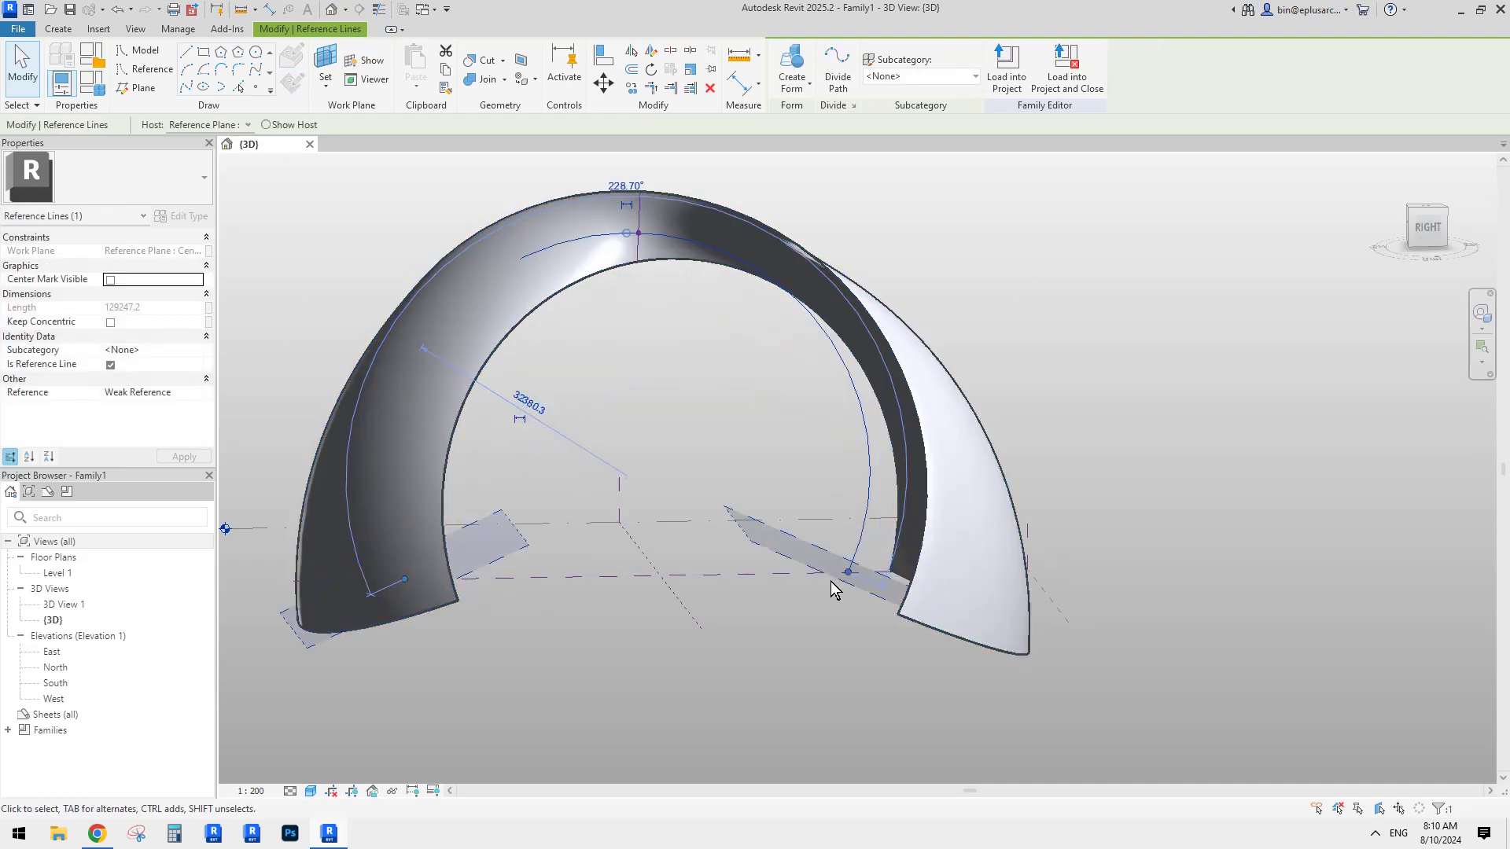
{"action": "middle_click_drag", "start_coordinate": [658, 411], "coordinate": [687, 269], "text": "shift"}
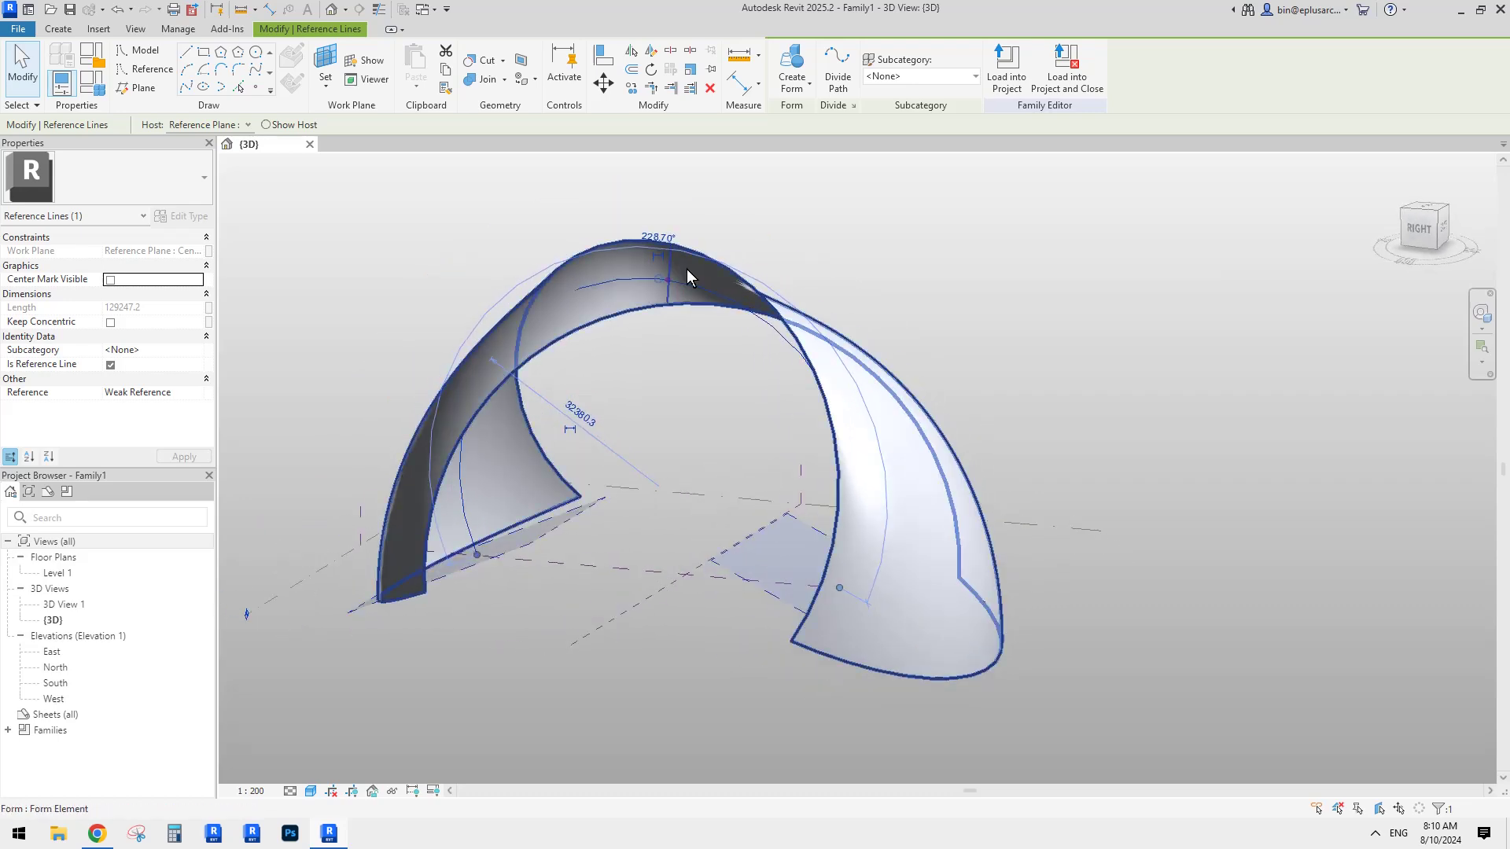
{"action": "left_click_drag", "start_coordinate": [661, 295], "coordinate": [664, 296]}
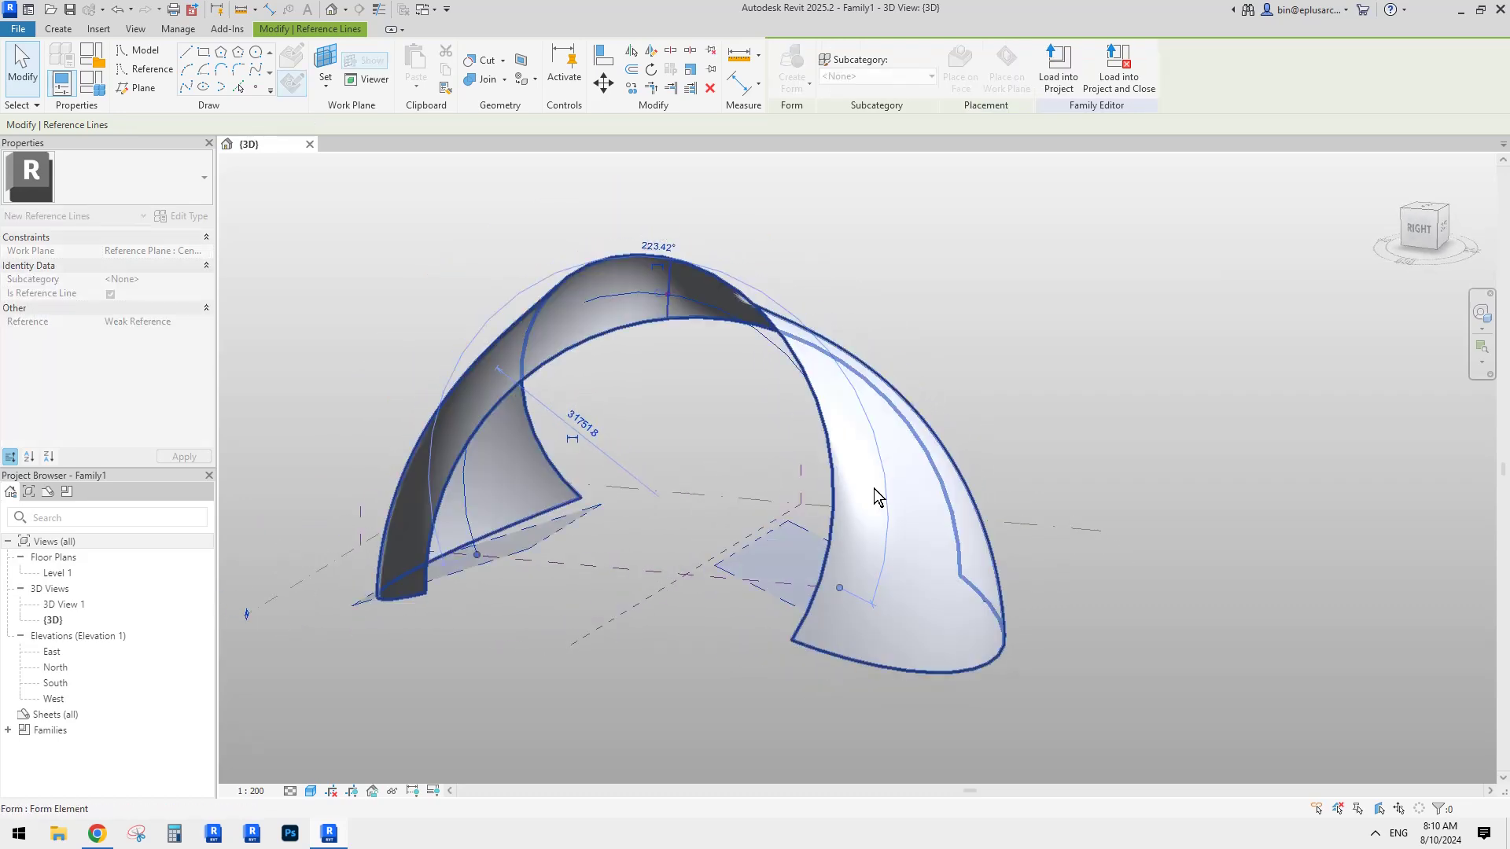
{"action": "middle_click_drag", "start_coordinate": [875, 489], "coordinate": [798, 537], "text": "shift"}
{"action": "key", "text": "Escape"}
Step: Slide the hosted reference point at the far end of the path arc to a normalized curve parameter of about 0.972
{"action": "scroll", "coordinate": [810, 522], "scroll_direction": "up", "scroll_amount": 2}
{"action": "left_click_drag", "start_coordinate": [821, 531], "coordinate": [842, 476]}
{"action": "middle_click_drag", "start_coordinate": [1026, 461], "coordinate": [903, 454], "text": "shift"}
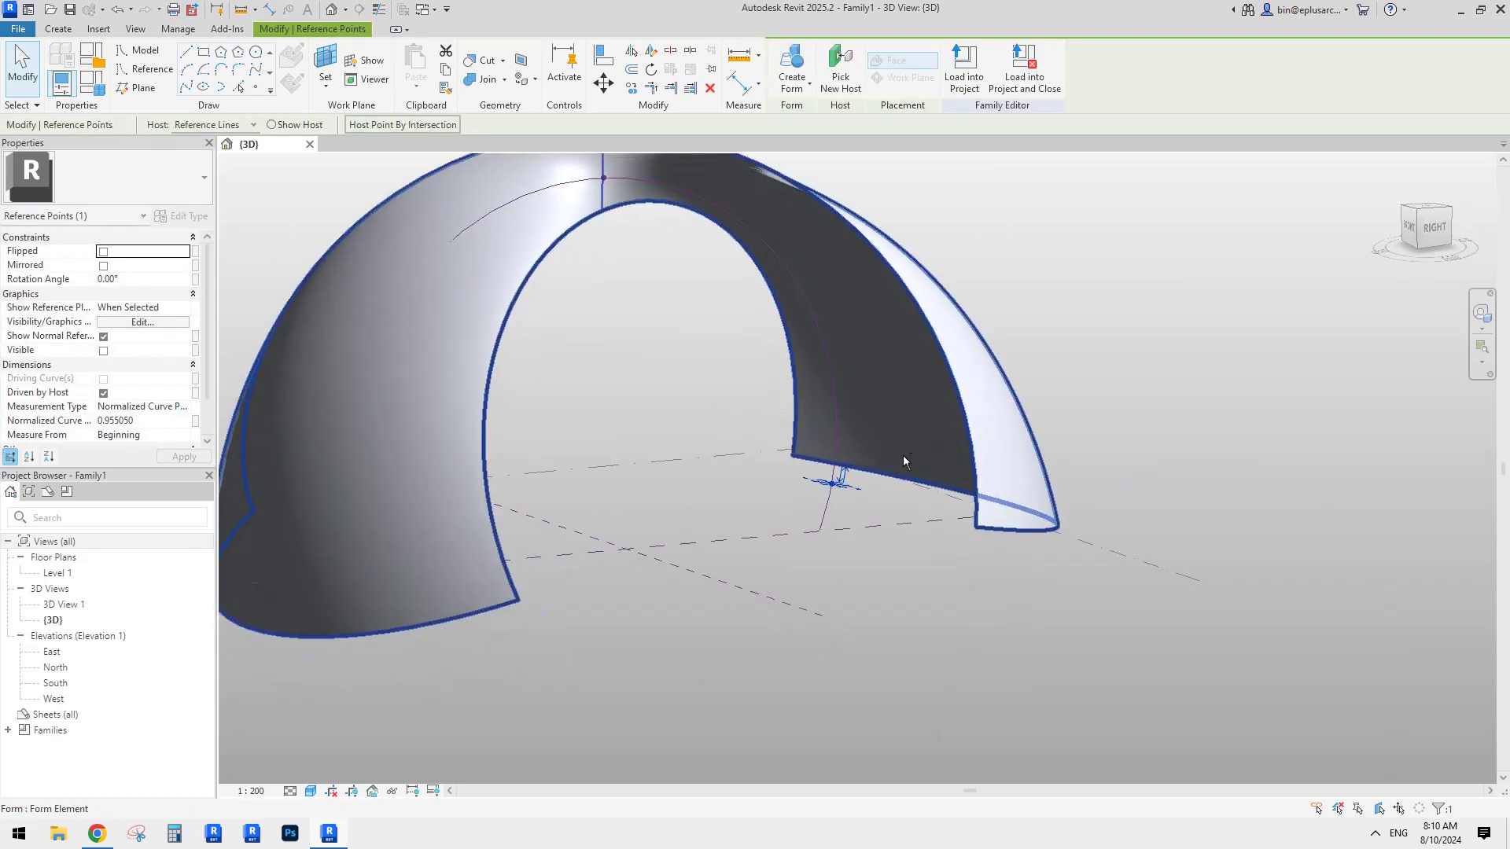
{"action": "mouse_move", "coordinate": [828, 481]}
{"action": "left_mouse_down"}
{"action": "mouse_move", "coordinate": [835, 402]}
{"action": "mouse_move", "coordinate": [830, 502]}
{"action": "left_mouse_up"}
{"action": "middle_click_drag", "start_coordinate": [831, 502], "coordinate": [840, 583], "text": "shift"}
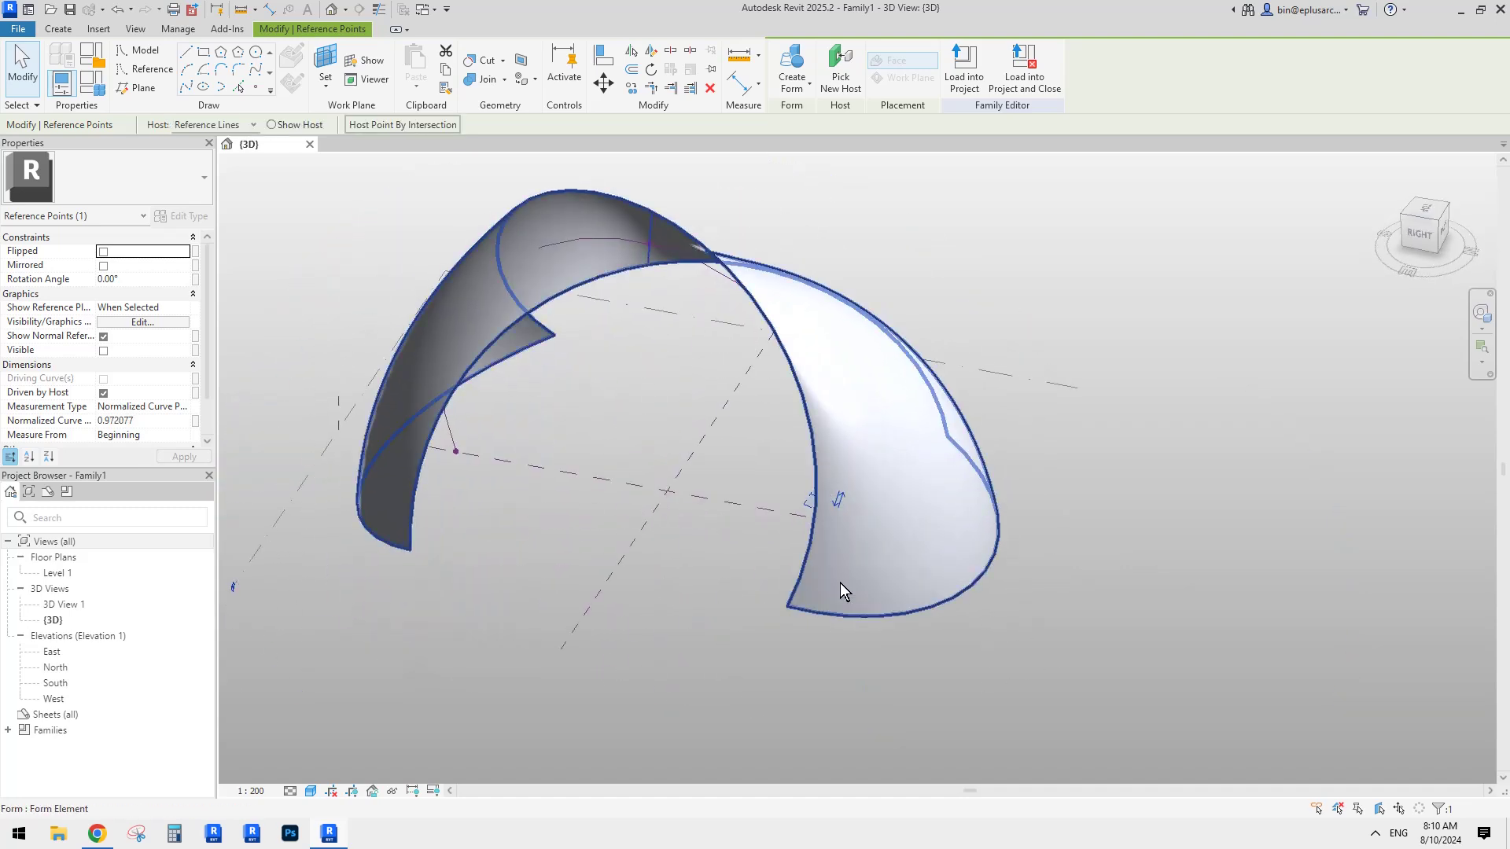
{"action": "key", "text": "Escape"}
Step: Select the profile arc at the back base of the form and enlarge its radius to 44000 mm
{"action": "left_click", "coordinate": [944, 602]}
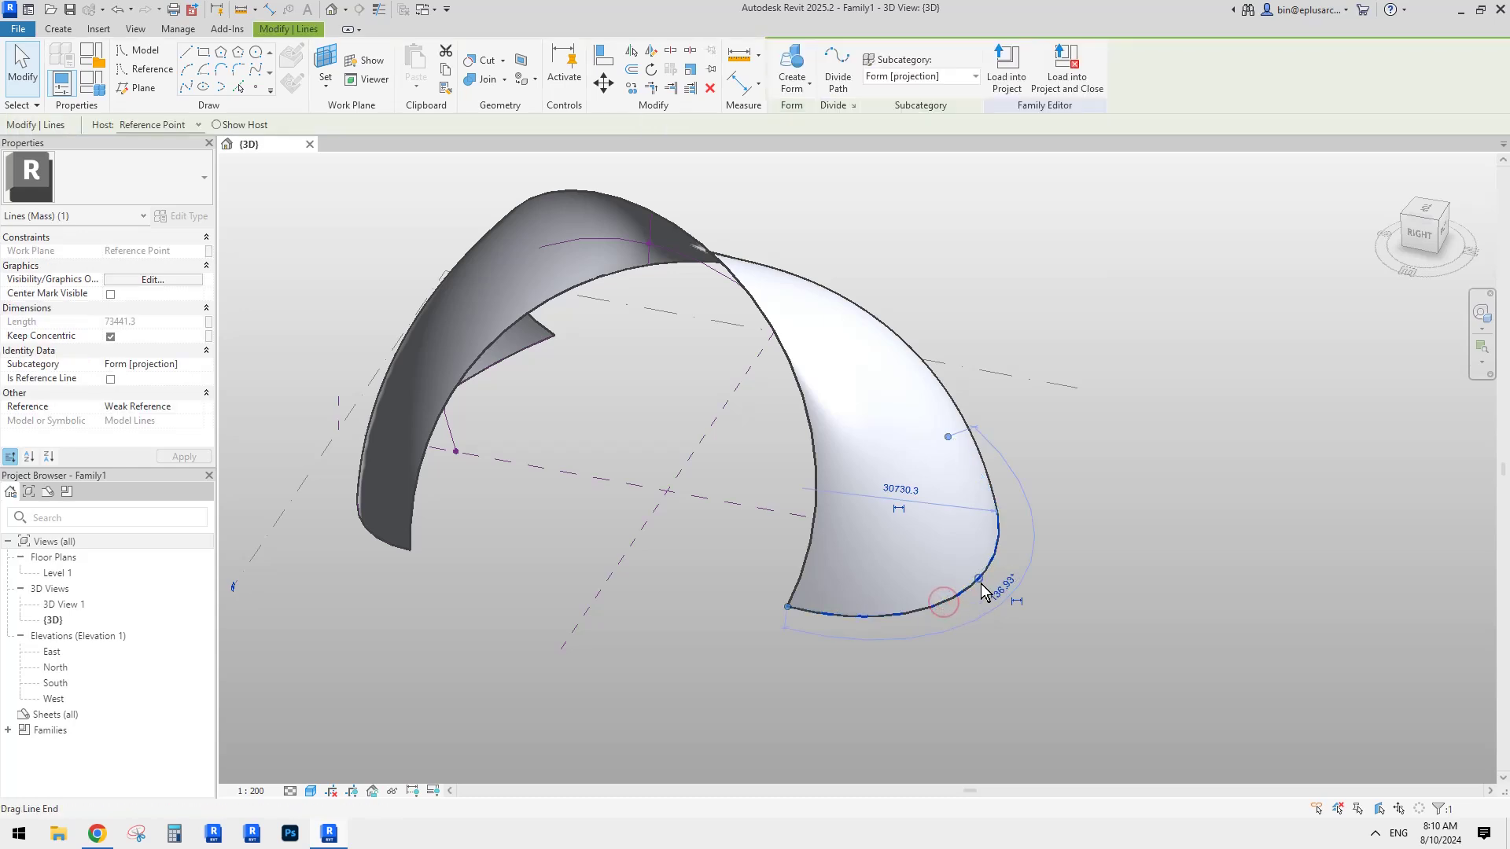
{"action": "left_click_drag", "start_coordinate": [980, 582], "coordinate": [1035, 639]}
{"action": "mouse_move", "coordinate": [994, 615]}
{"action": "middle_mouse_down", "text": "shift"}
{"action": "mouse_move", "coordinate": [870, 428]}
{"action": "mouse_move", "coordinate": [729, 328]}
{"action": "mouse_move", "coordinate": [760, 370]}
{"action": "mouse_move", "coordinate": [730, 362]}
{"action": "mouse_move", "coordinate": [760, 314]}
{"action": "mouse_move", "coordinate": [831, 337]}
{"action": "mouse_move", "coordinate": [787, 382]}
{"action": "mouse_move", "coordinate": [829, 544]}
{"action": "mouse_move", "coordinate": [757, 553]}
{"action": "middle_mouse_up", "text": "shift"}
{"action": "scroll", "coordinate": [870, 427], "scroll_direction": "down", "scroll_amount": 2}
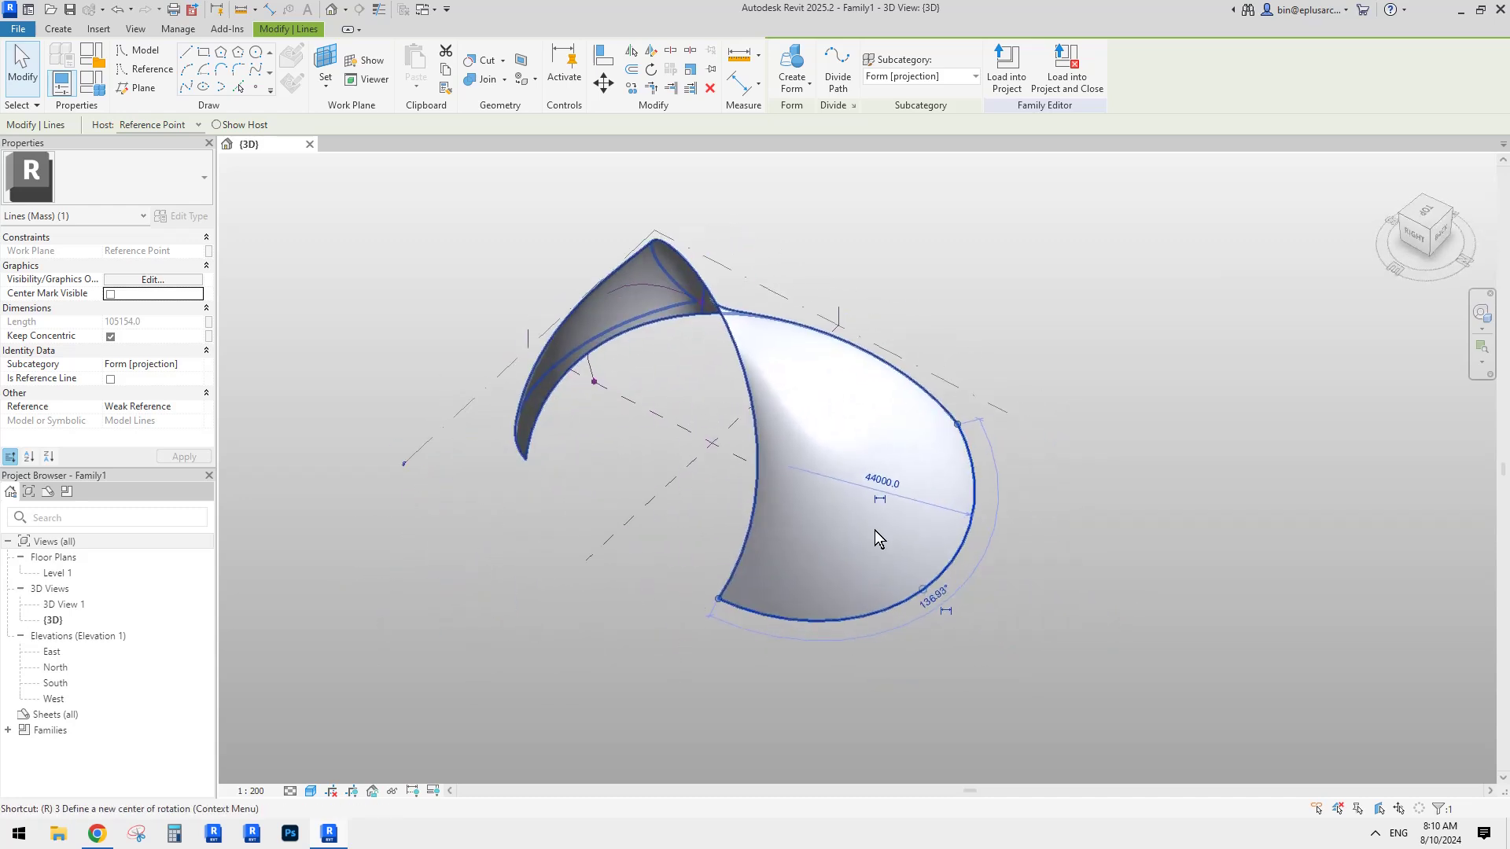
Step: Rotate the enlarged 44000 mm profile arc about its centre so that the shell sweeps round toward the opening
{"action": "key", "text": "r"}
{"action": "key", "text": "o"}
{"action": "left_click", "coordinate": [911, 536]}
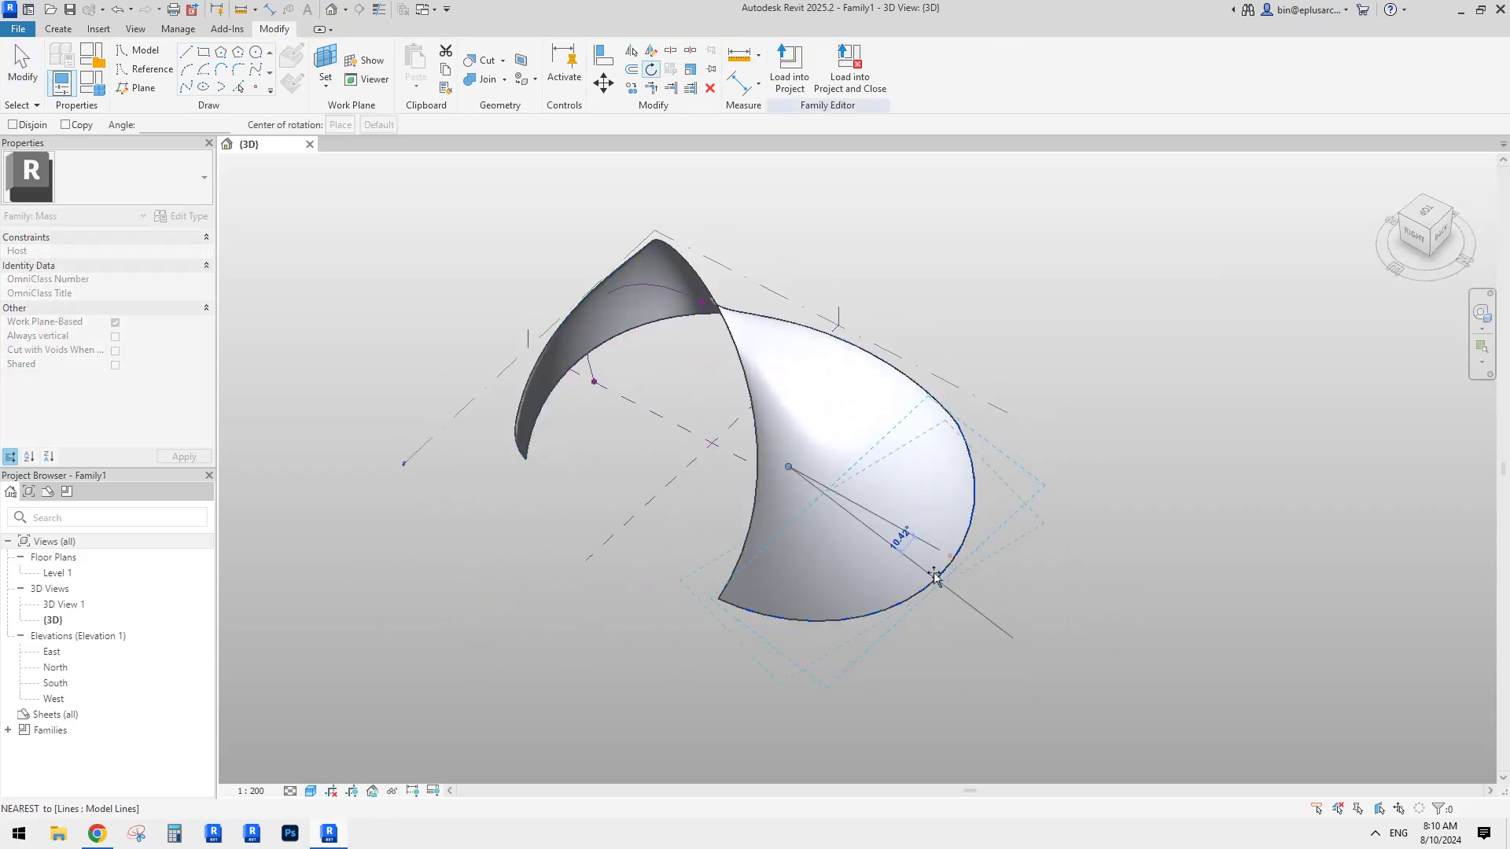
{"action": "left_click", "coordinate": [841, 609]}
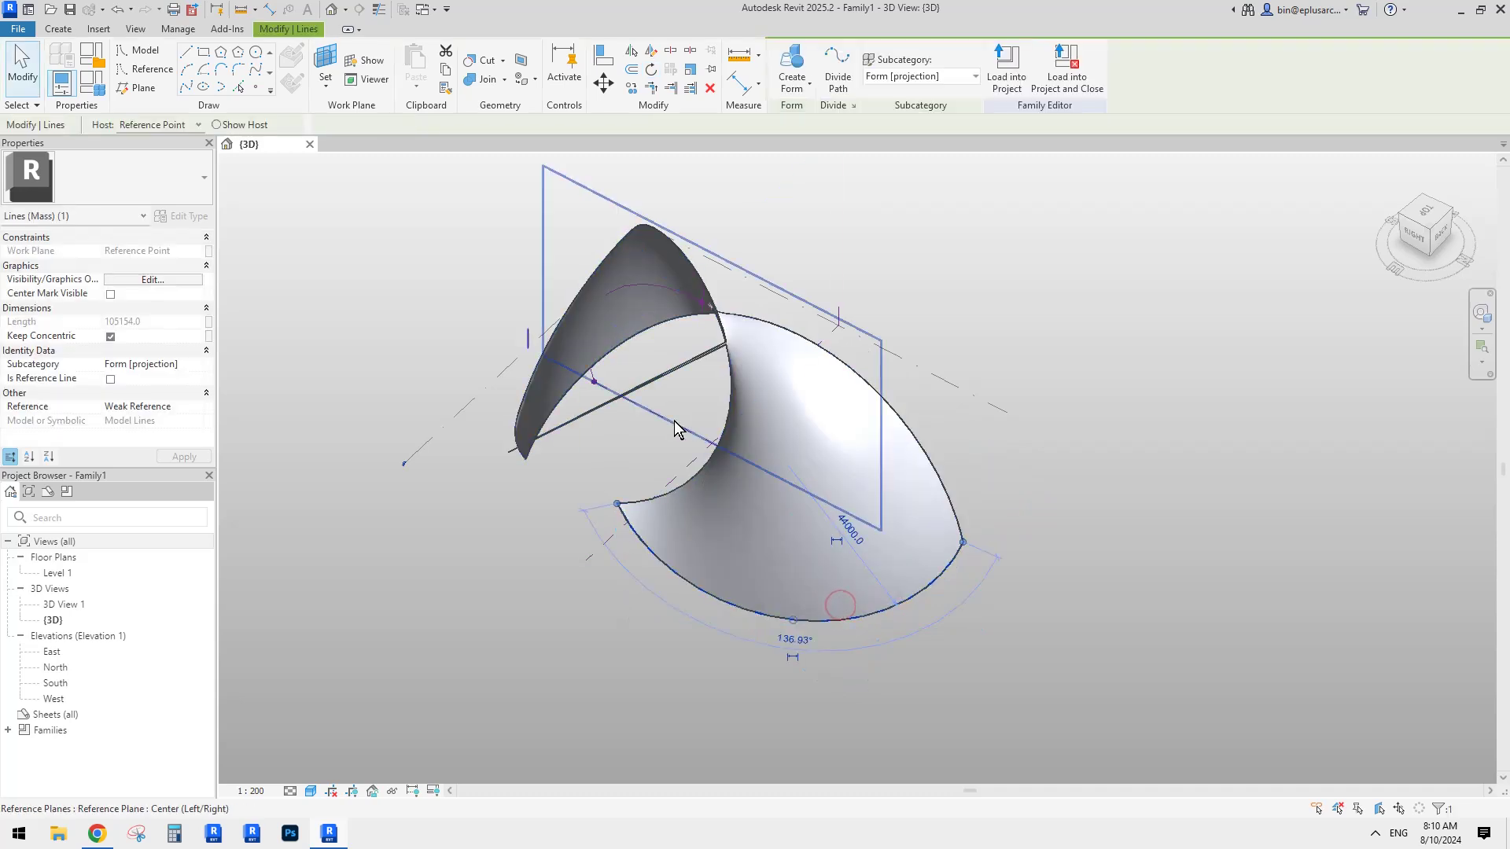
{"action": "middle_click_drag", "start_coordinate": [840, 606], "coordinate": [785, 338], "text": "shift"}
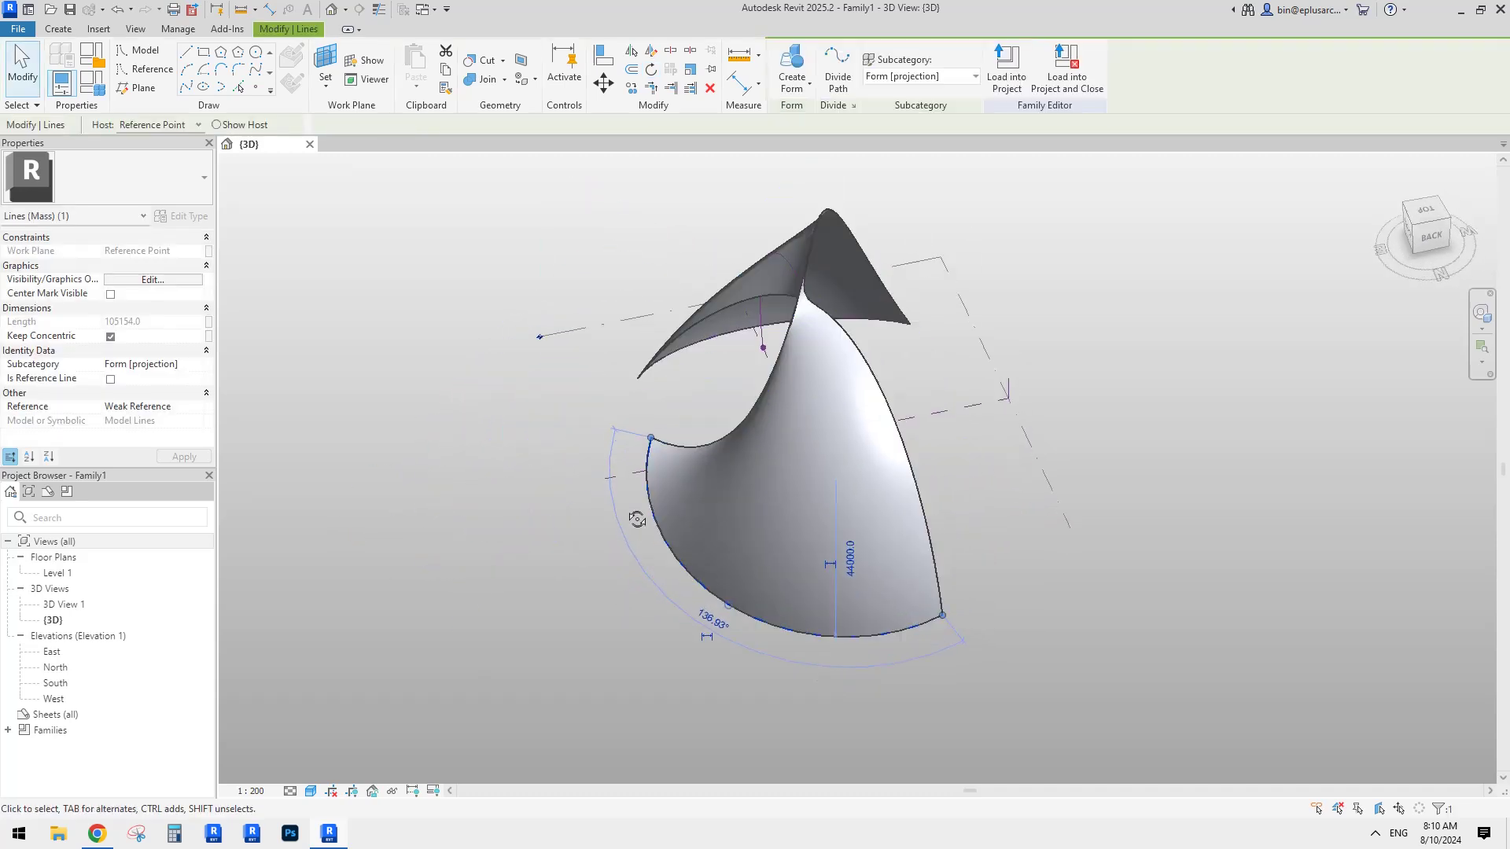
Step: Extend the free end of the 44000 mm profile arc around its circle to a sweep of about 227 degrees
{"action": "left_click", "coordinate": [940, 623]}
{"action": "key", "text": "Escape"}
{"action": "left_click", "coordinate": [936, 620]}
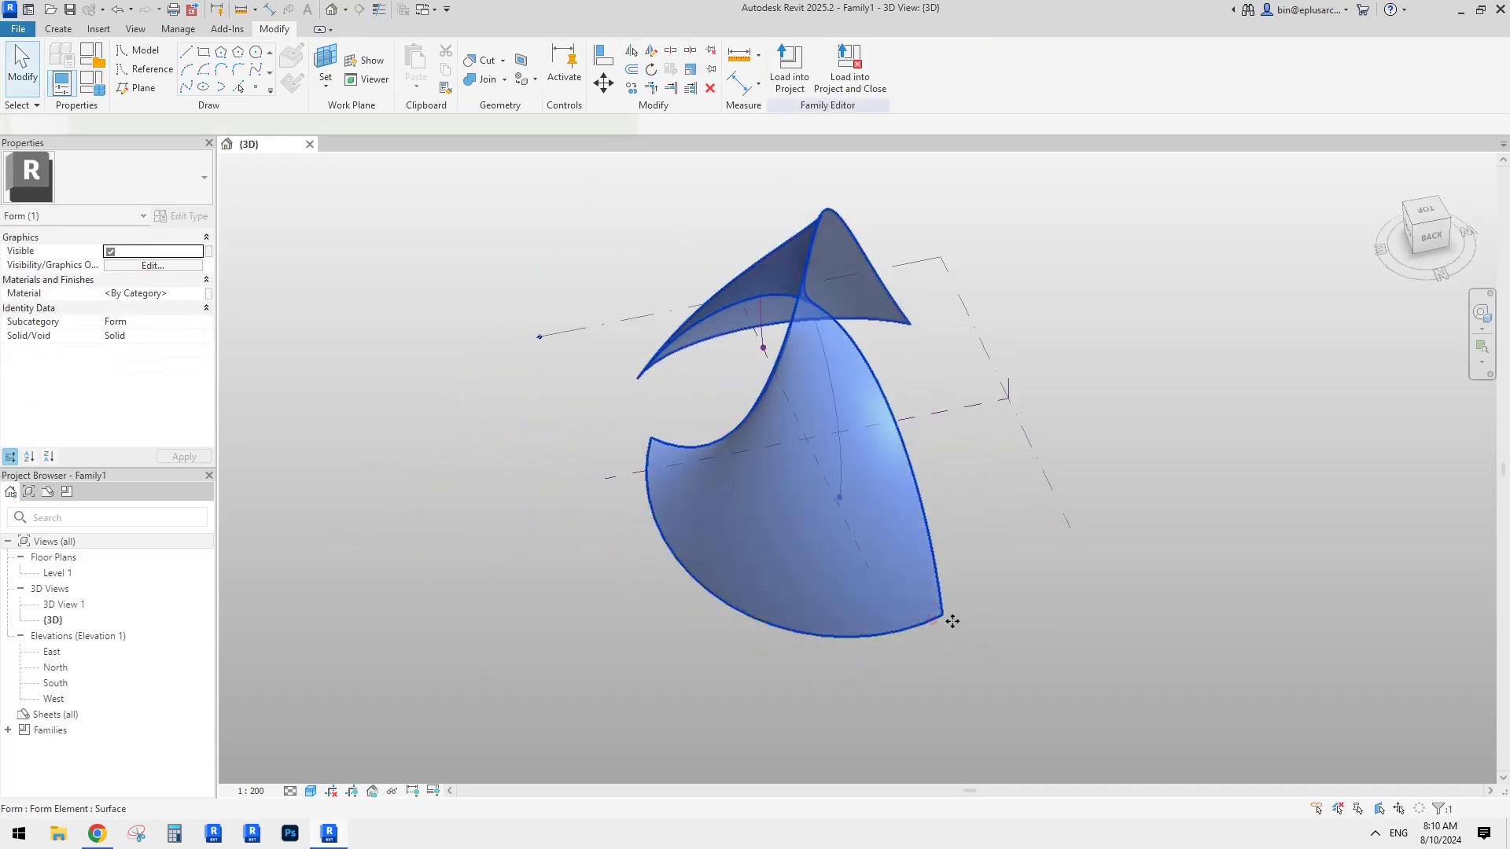
{"action": "key", "text": "Escape"}
{"action": "left_click", "coordinate": [928, 626]}
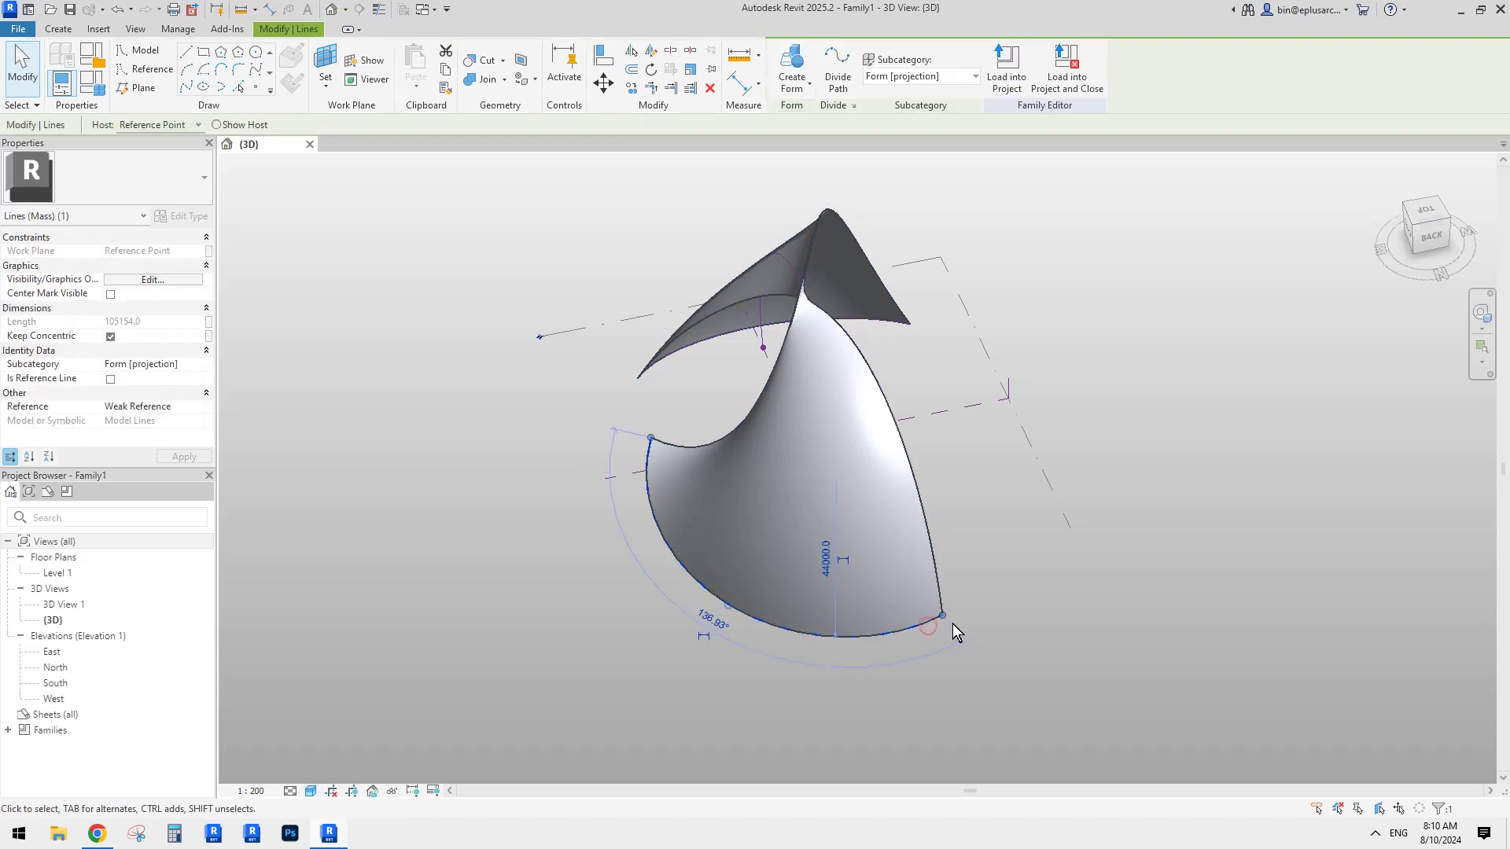
{"action": "left_click_drag", "start_coordinate": [943, 615], "coordinate": [1011, 394]}
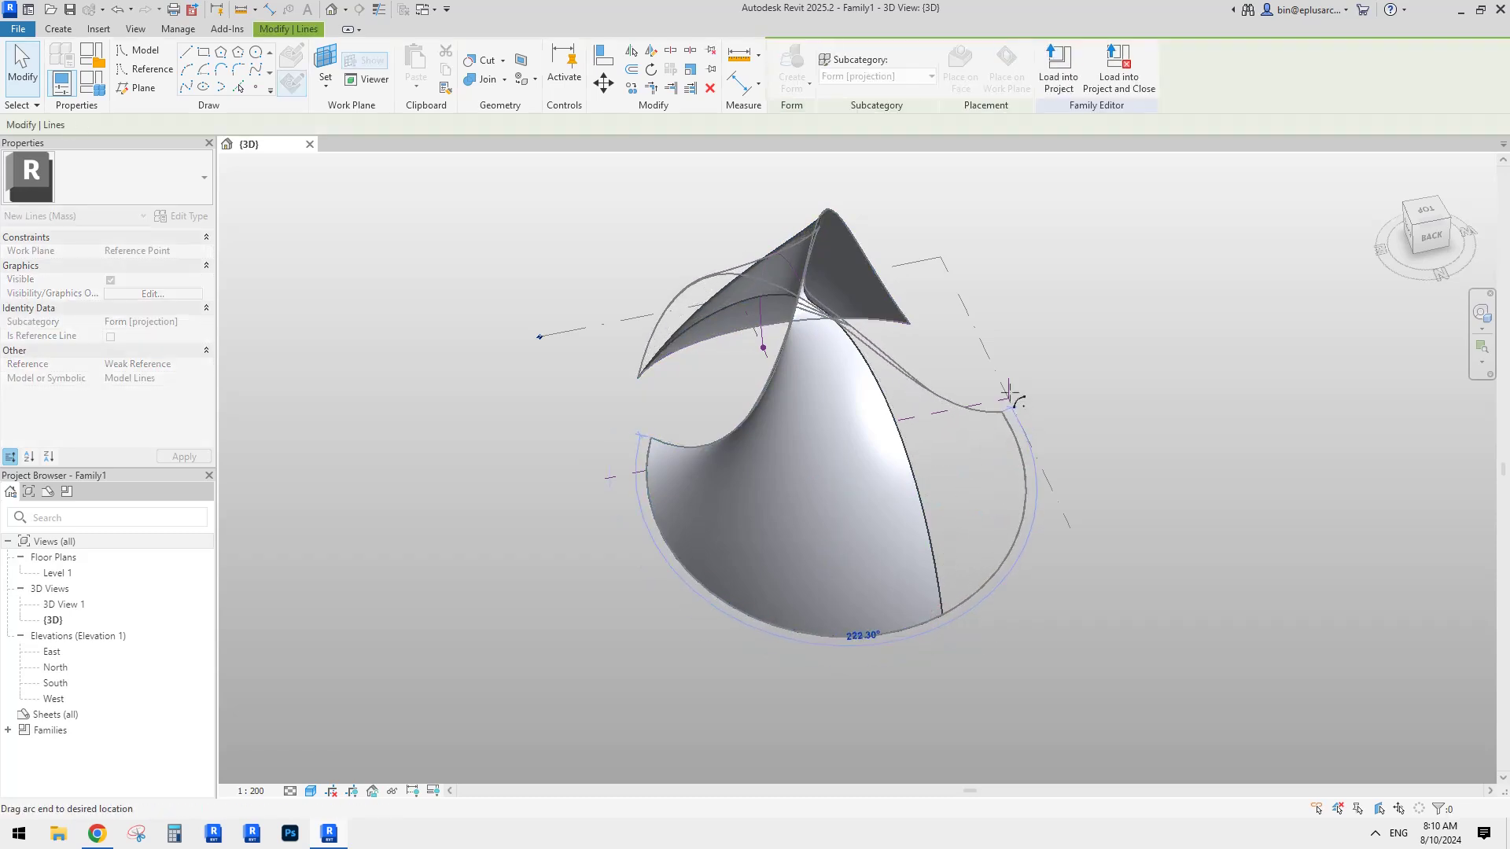
{"action": "middle_click_drag", "start_coordinate": [800, 476], "coordinate": [1099, 343], "text": "shift"}
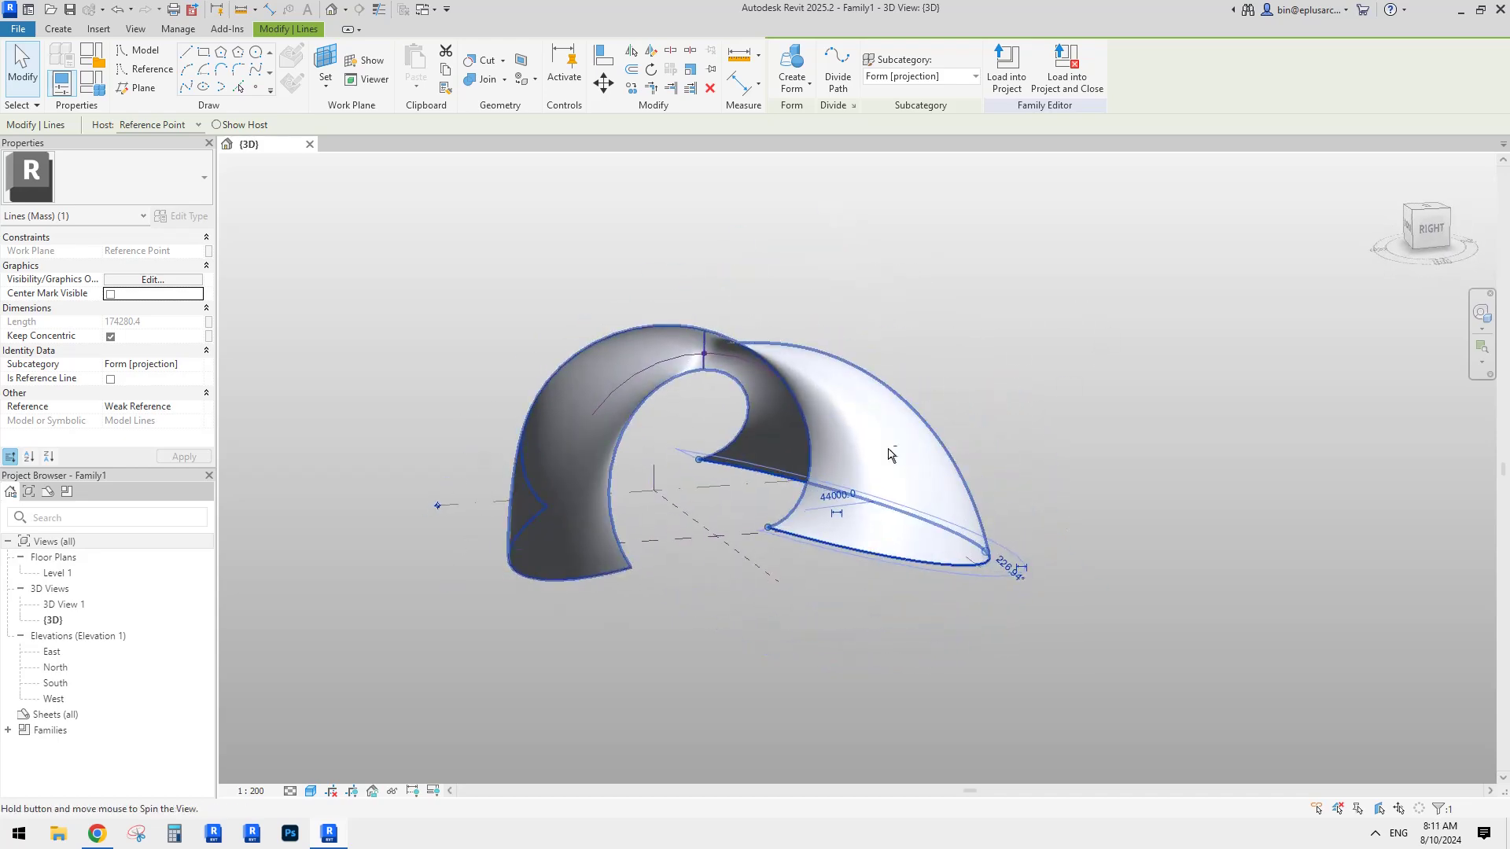
{"action": "middle_click_drag", "start_coordinate": [889, 452], "coordinate": [869, 491], "text": "shift"}
Step: Slide the reference point at the start of the path arc slightly upward along the curve
{"action": "left_click", "coordinate": [649, 563]}
{"action": "left_click", "coordinate": [608, 541]}
{"action": "mouse_move", "coordinate": [582, 531]}
{"action": "middle_mouse_down", "text": "shift"}
{"action": "mouse_move", "coordinate": [597, 546]}
{"action": "mouse_move", "coordinate": [554, 543]}
{"action": "middle_mouse_up", "text": "shift"}
{"action": "left_click", "coordinate": [553, 536]}
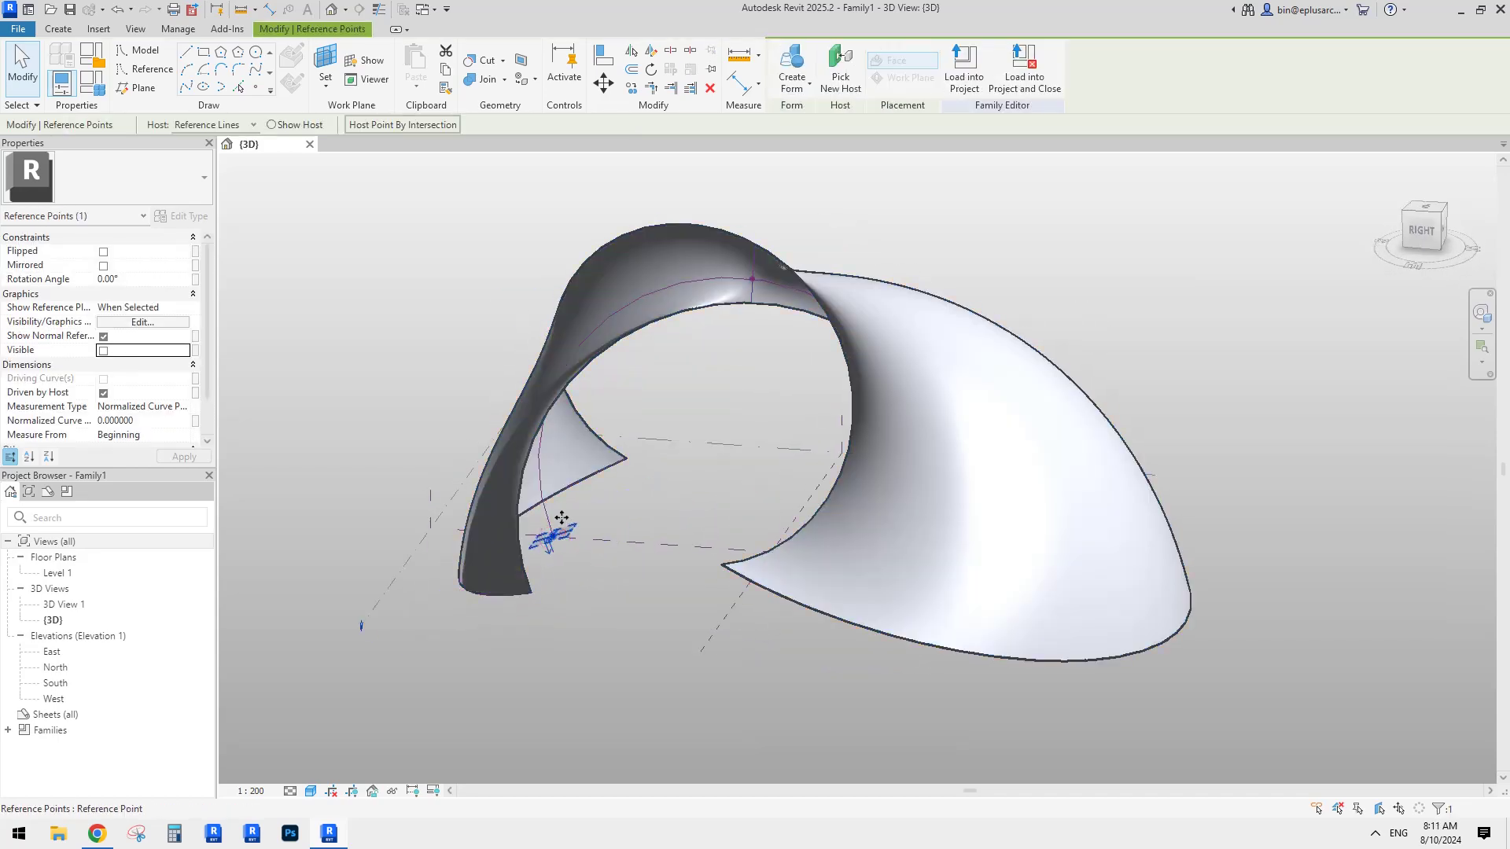
{"action": "left_click_drag", "start_coordinate": [562, 518], "coordinate": [548, 510]}
{"action": "scroll", "coordinate": [618, 474], "scroll_direction": "down", "scroll_amount": 2}
{"action": "middle_click_drag", "start_coordinate": [630, 503], "coordinate": [844, 478], "text": "shift"}
Step: Select the short profile arc at the crown of the path and try pulling its midpoint sideways
{"action": "left_click", "coordinate": [809, 347]}
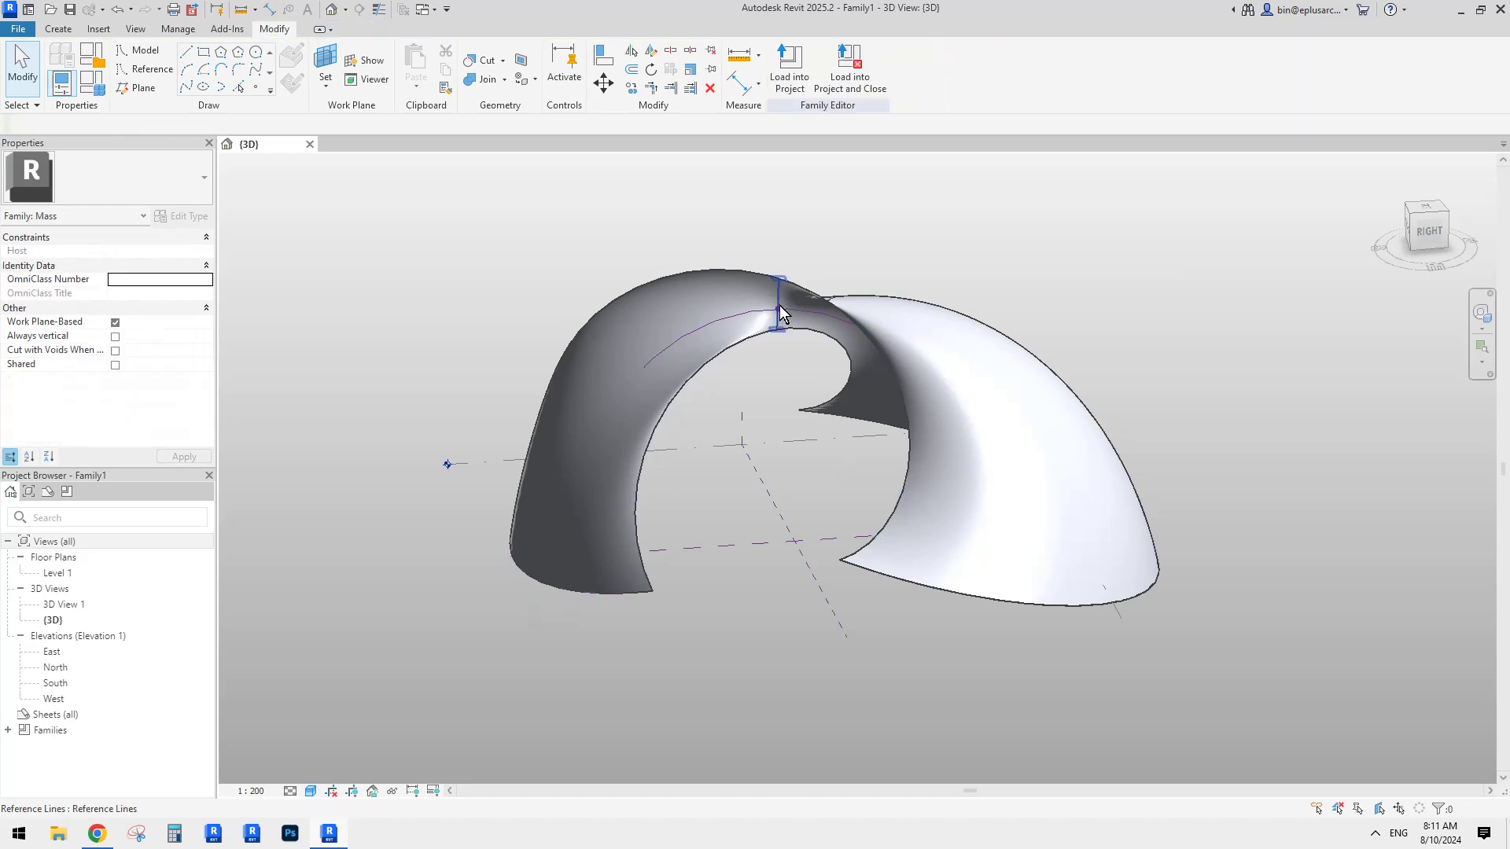
{"action": "left_click", "coordinate": [780, 307]}
{"action": "middle_click_drag", "start_coordinate": [790, 338], "coordinate": [1014, 315], "text": "shift"}
{"action": "scroll", "coordinate": [768, 317], "scroll_direction": "up", "scroll_amount": 3}
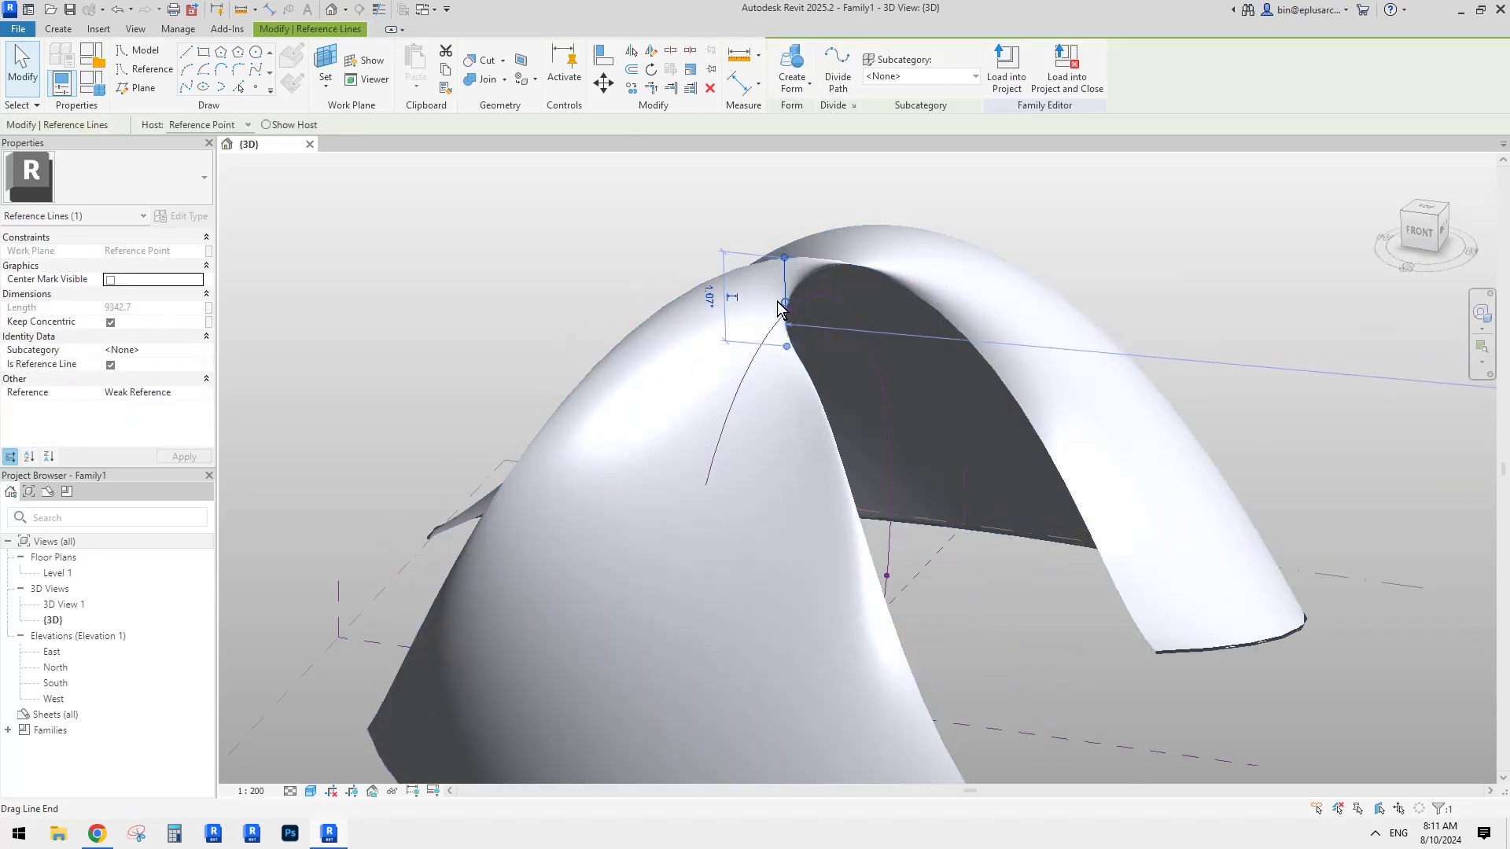
{"action": "left_click_drag", "start_coordinate": [770, 299], "coordinate": [773, 298]}
{"action": "scroll", "coordinate": [823, 319], "scroll_direction": "down", "scroll_amount": 1}
{"action": "middle_click_drag", "start_coordinate": [822, 321], "coordinate": [685, 323], "text": "shift"}
{"action": "middle_click_drag", "start_coordinate": [768, 300], "coordinate": [815, 319], "text": "shift"}
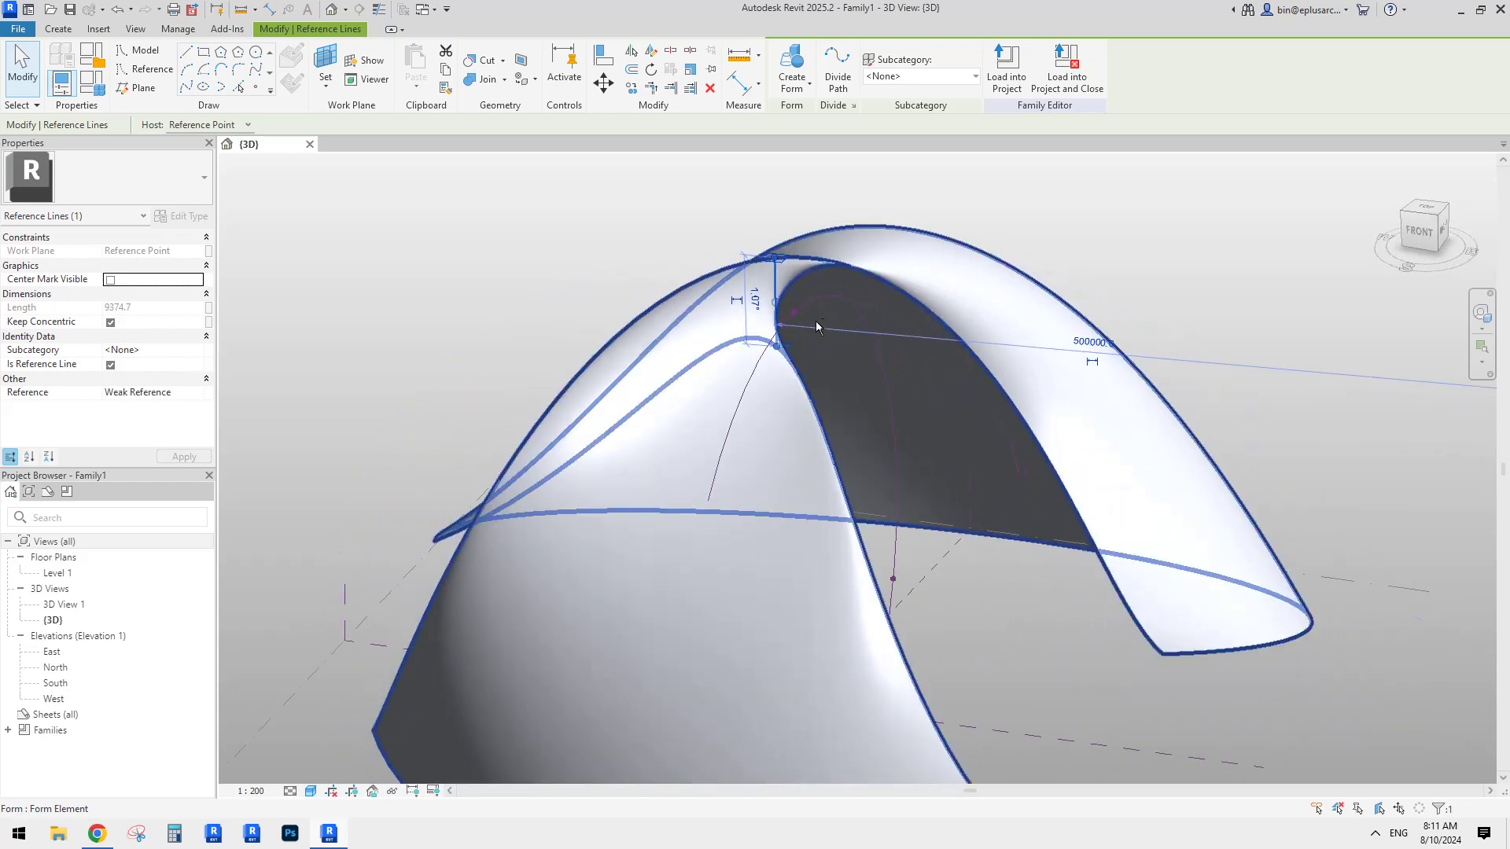
Step: Turn off Keep Concentric for the crown arc and pull its midpoint sideways so it bows visibly
{"action": "left_click", "coordinate": [110, 323]}
{"action": "scroll", "coordinate": [766, 249], "scroll_direction": "up", "scroll_amount": 5}
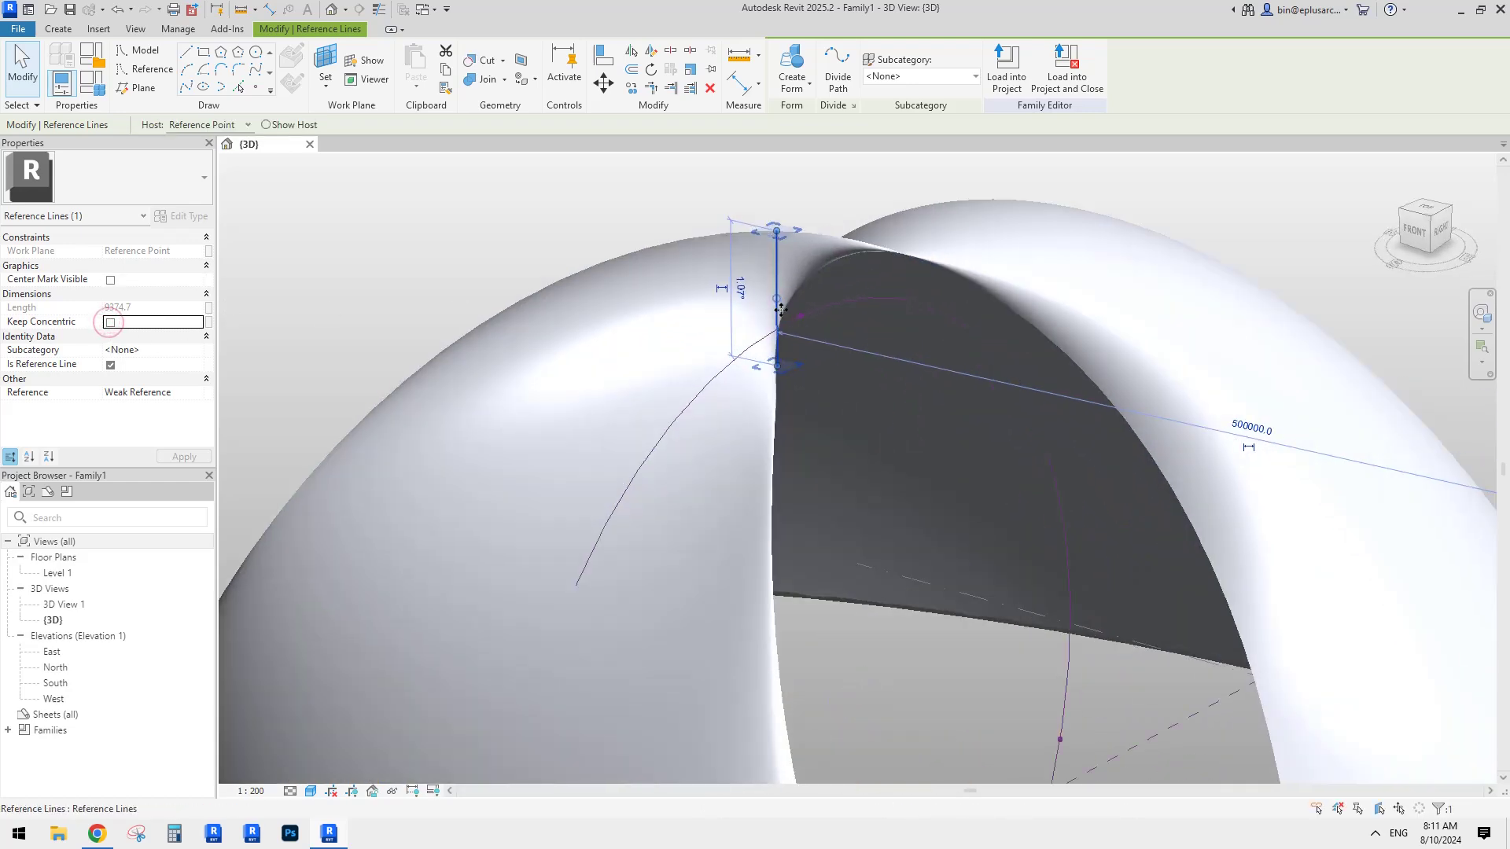
{"action": "left_click_drag", "start_coordinate": [776, 292], "coordinate": [734, 287]}
{"action": "left_click", "coordinate": [740, 287]}
{"action": "scroll", "coordinate": [686, 390], "scroll_direction": "down", "scroll_amount": 3}
{"action": "key", "text": "Escape"}
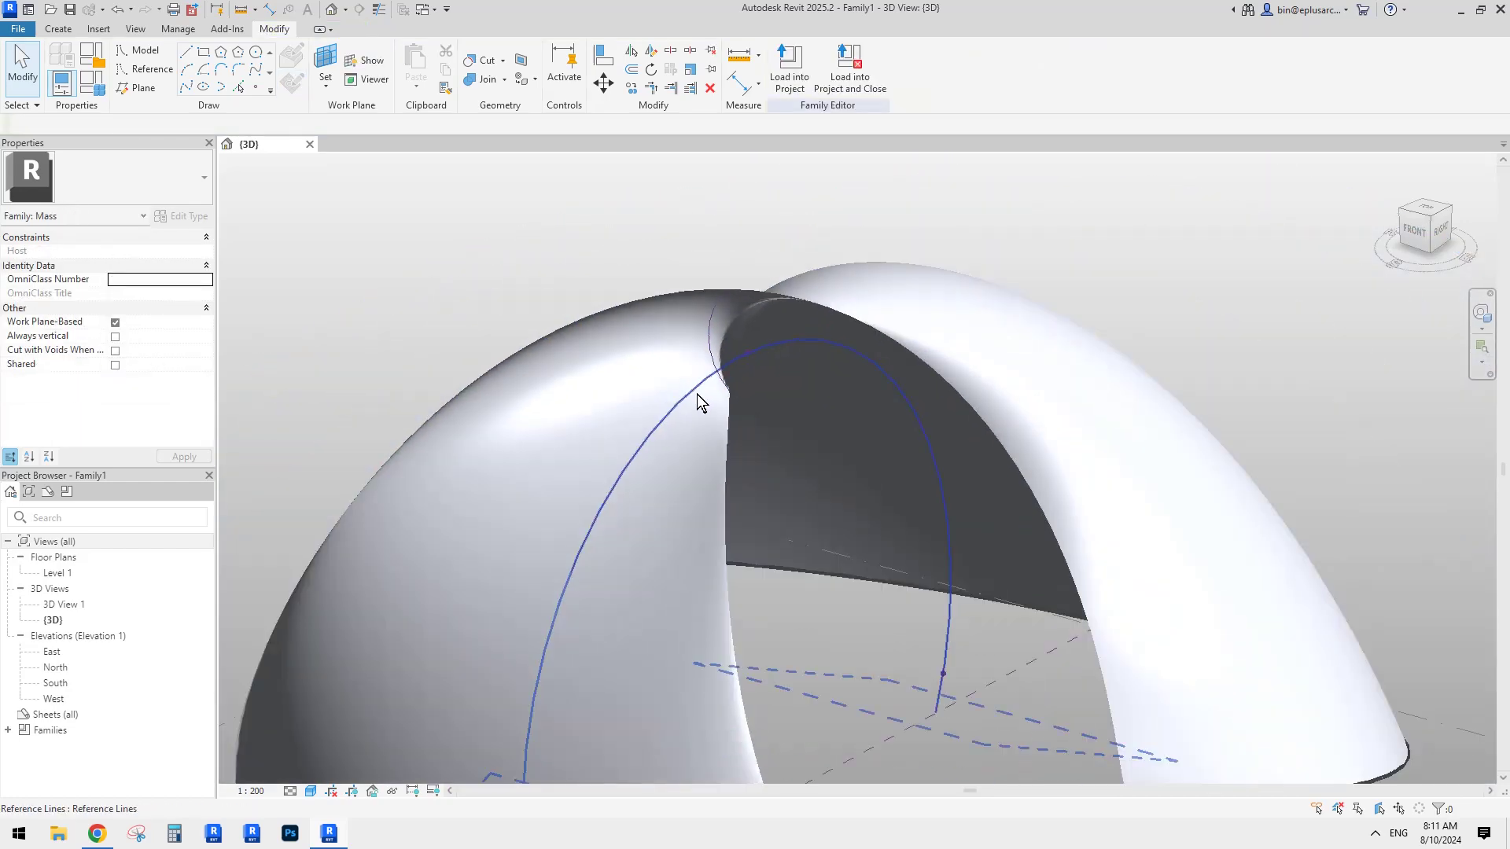
Step: Select the front profile arc and adjust its end point slightly outward
{"action": "middle_click_drag", "start_coordinate": [702, 403], "coordinate": [1162, 582], "text": "shift"}
{"action": "left_click", "coordinate": [739, 742]}
{"action": "left_click_drag", "start_coordinate": [1166, 537], "coordinate": [1170, 535]}
{"action": "left_click", "coordinate": [1196, 517]}
{"action": "scroll", "coordinate": [1136, 489], "scroll_direction": "down", "scroll_amount": 1}
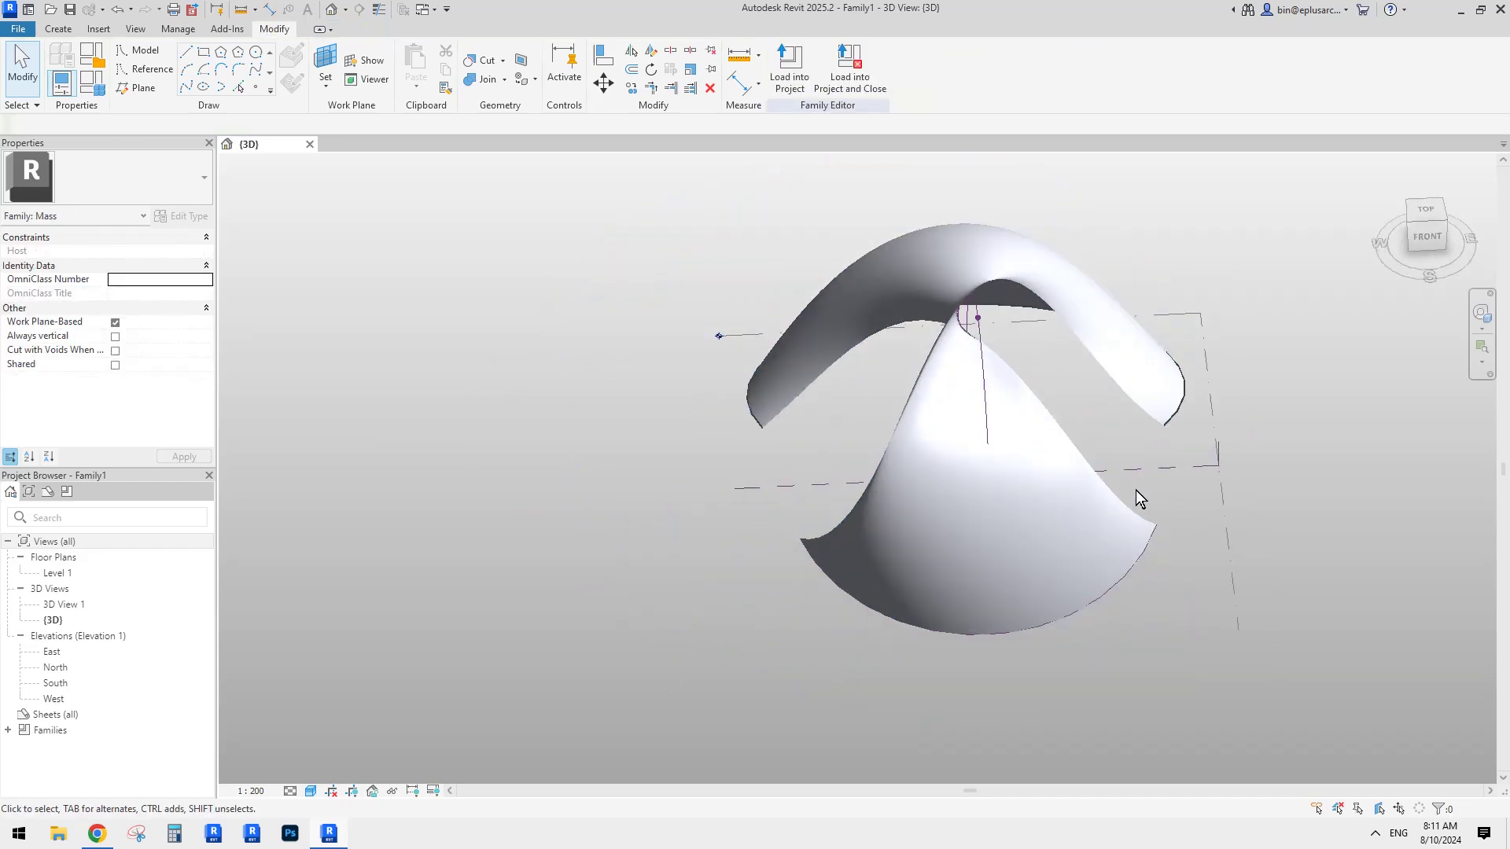
{"action": "middle_click_drag", "start_coordinate": [1136, 490], "coordinate": [1041, 499], "text": "shift"}
Step: Compare the reshaped shell from several angles with the pavilion image in the Reddit post in the browser
{"action": "left_click", "coordinate": [97, 833]}
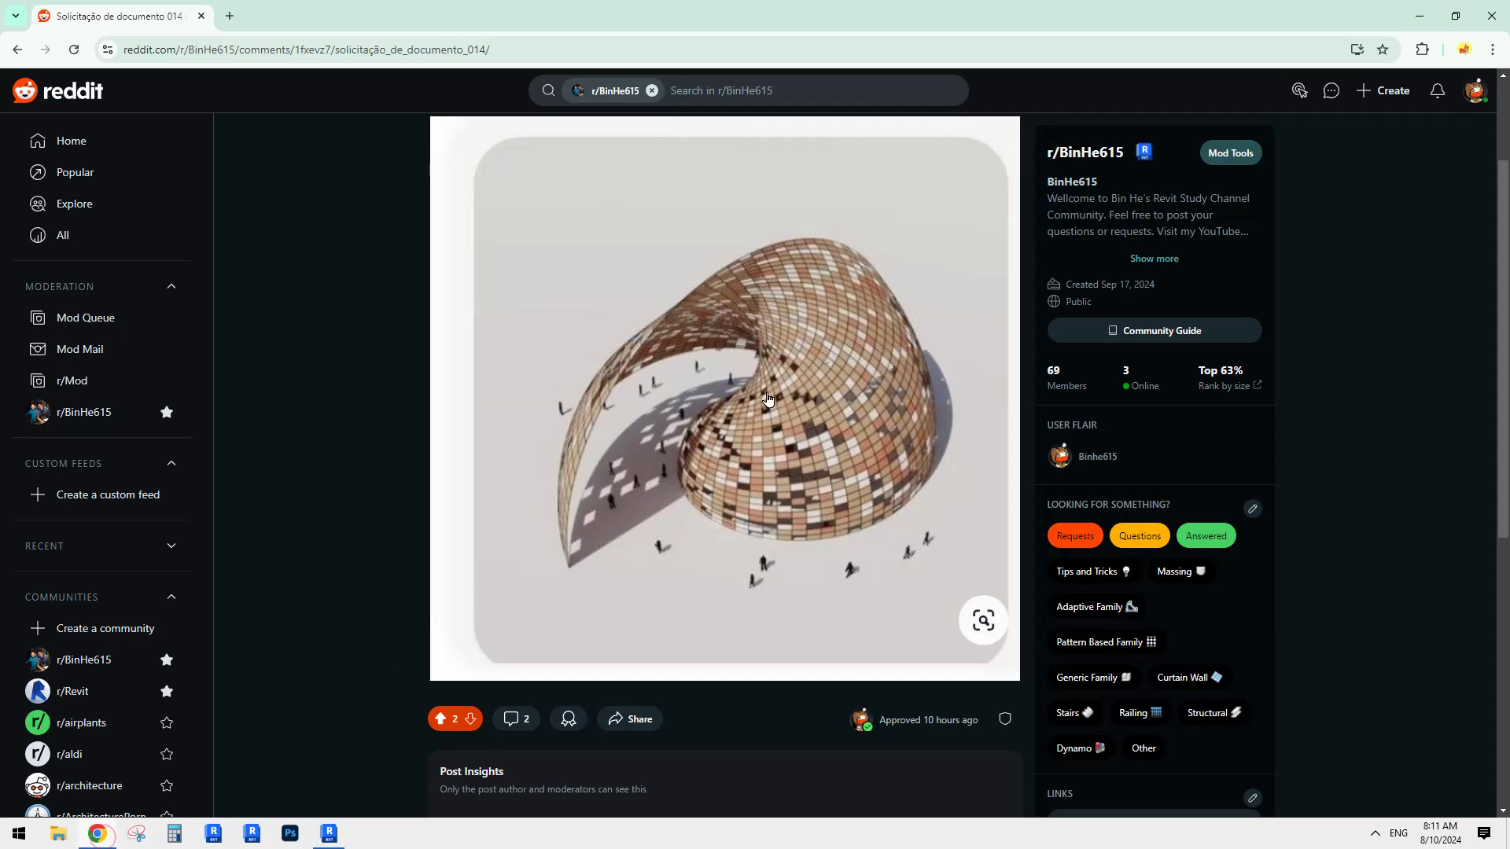
{"action": "key", "text": "alt+Tab"}
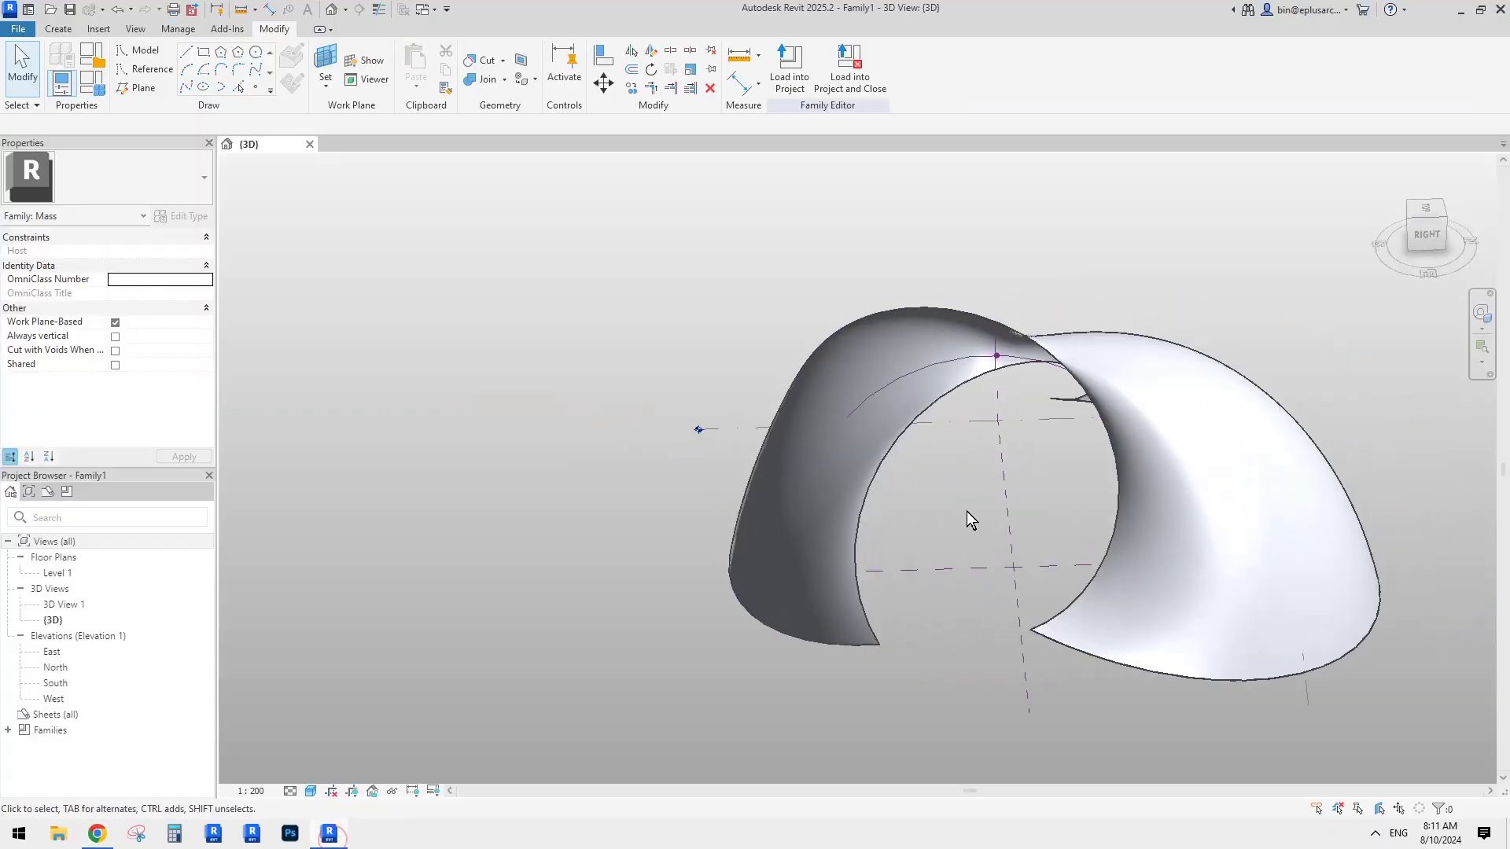
{"action": "middle_click_drag", "start_coordinate": [971, 521], "coordinate": [961, 428], "text": "shift"}
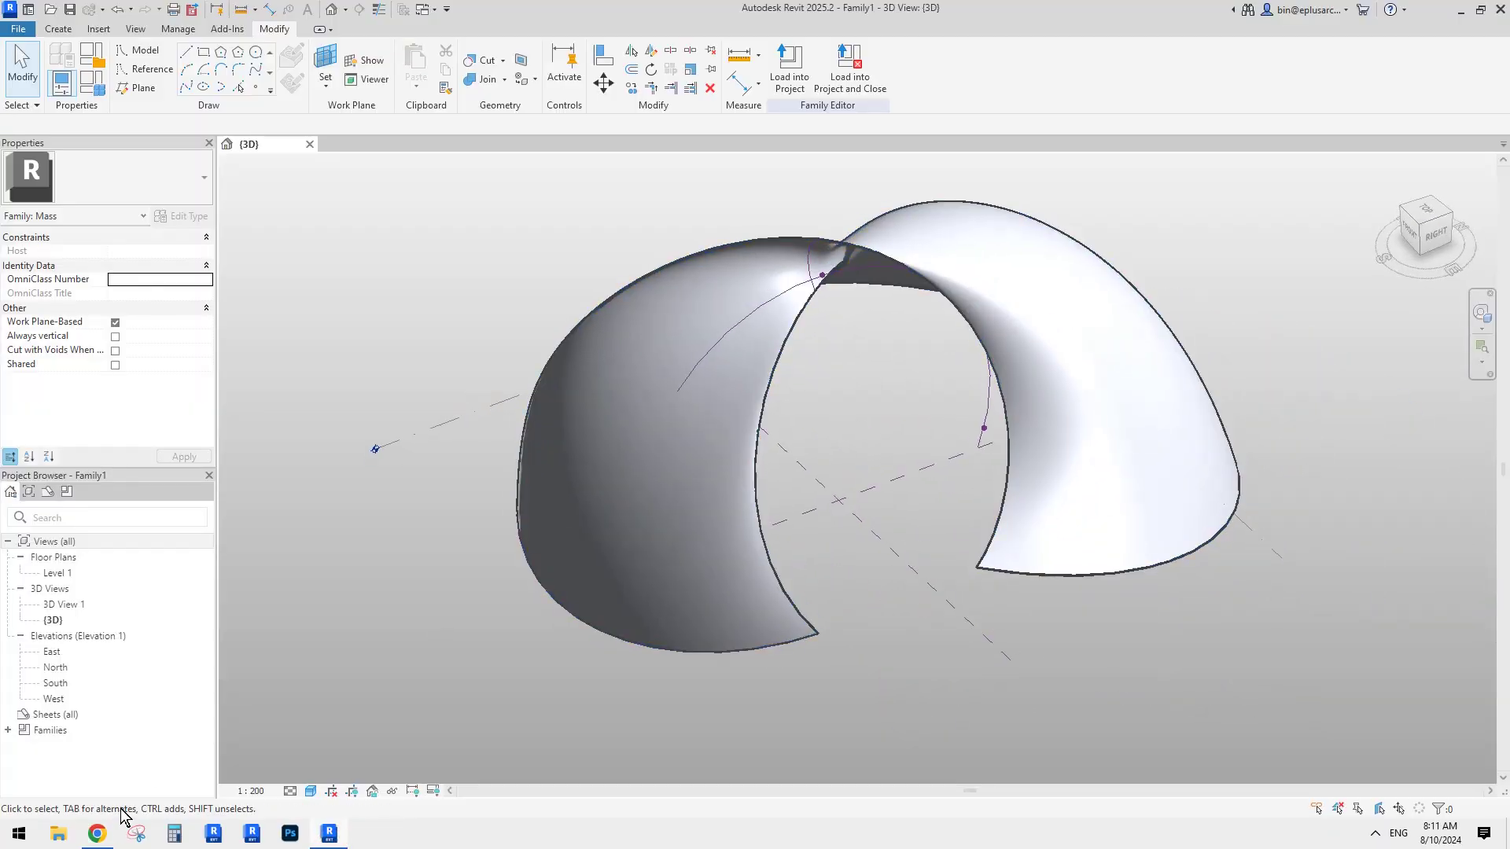
{"action": "left_click", "coordinate": [106, 834]}
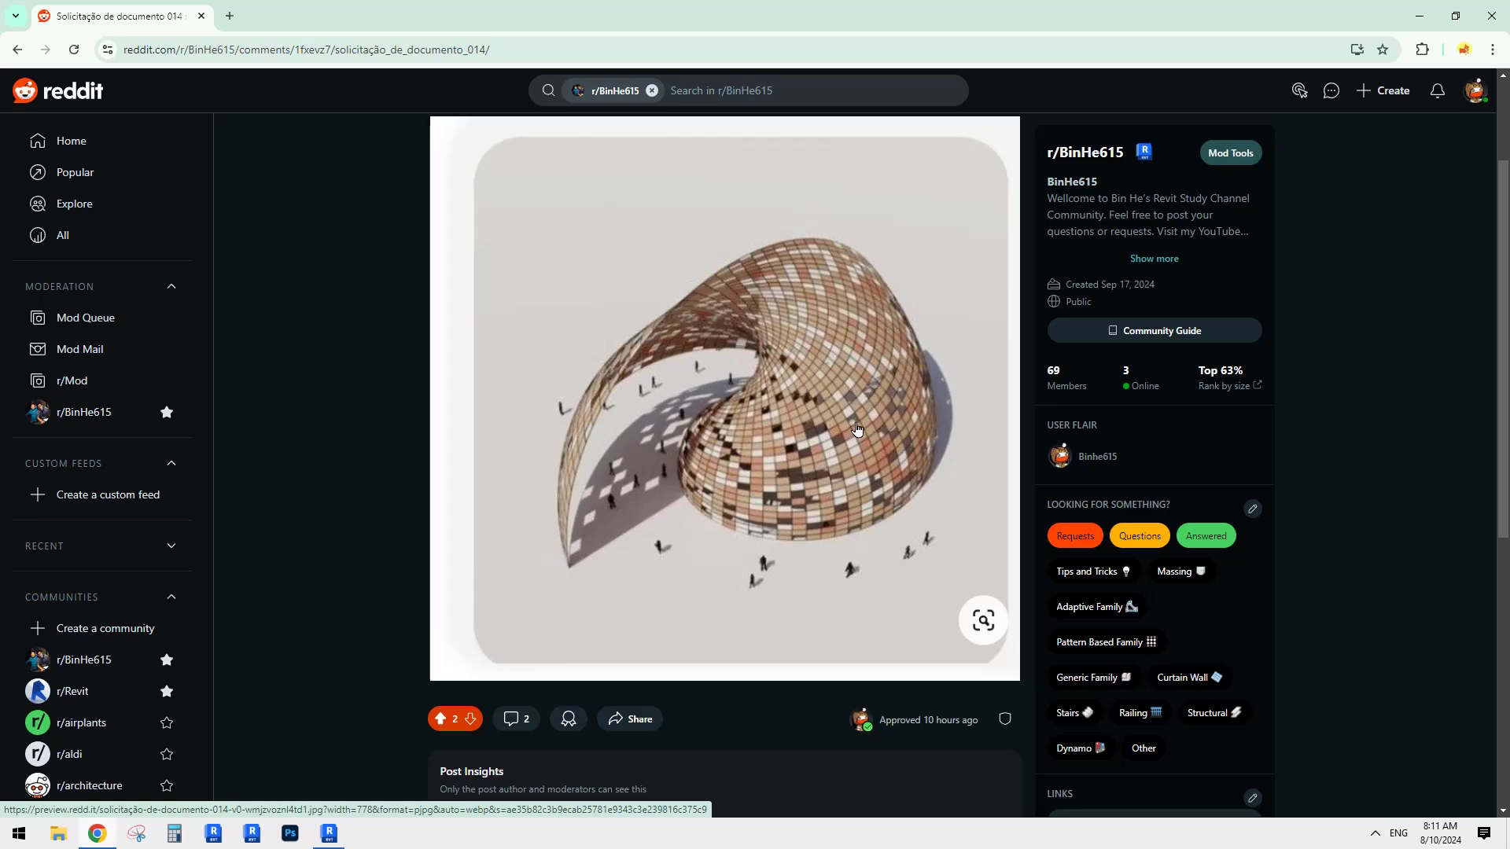
{"action": "left_click", "coordinate": [330, 834]}
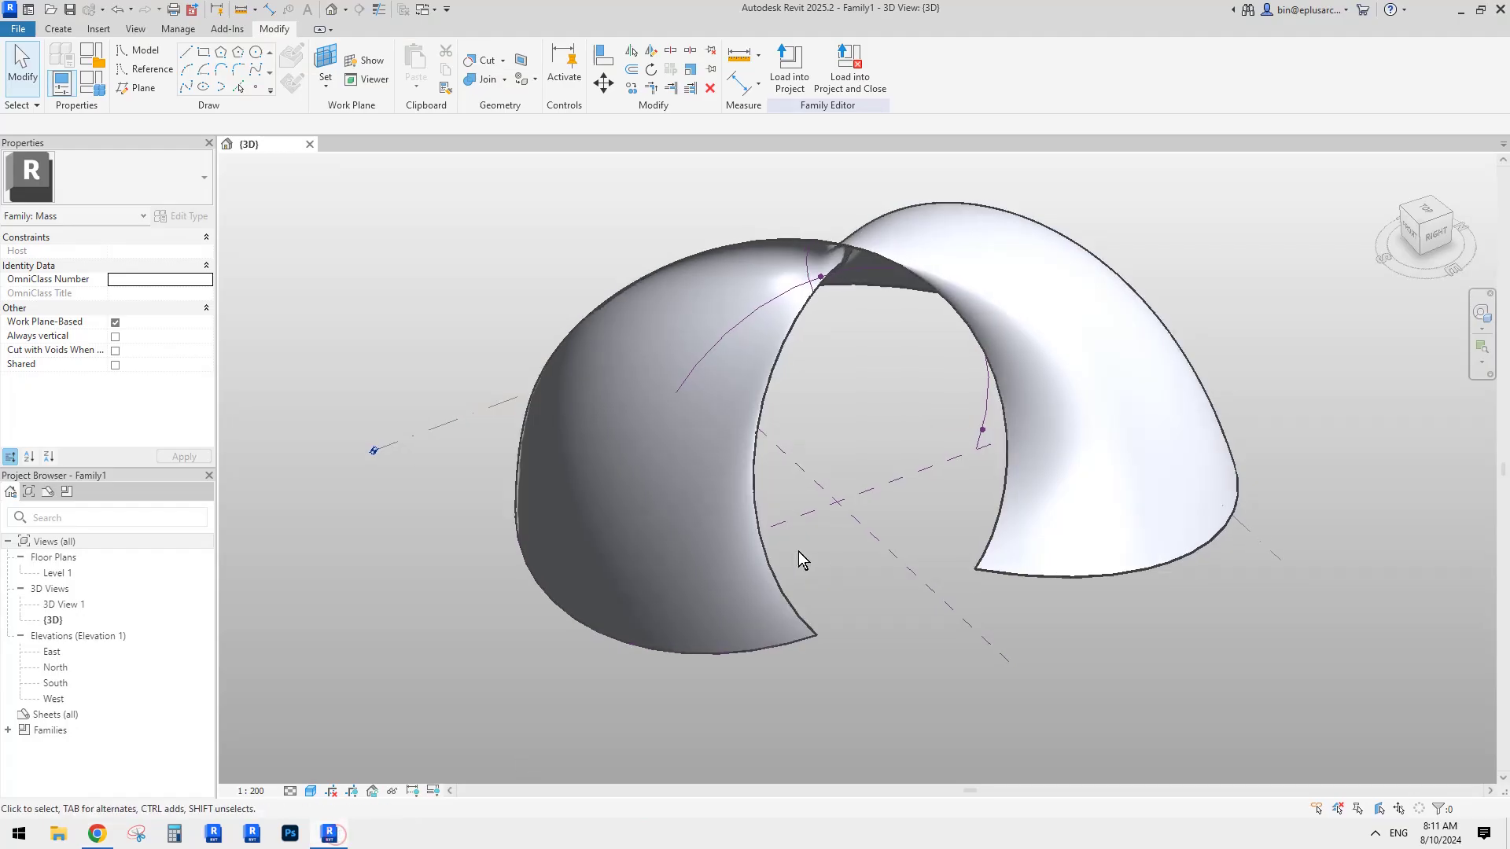
Step: Divide the form's surface, setting the U grid number to 40 and making the V grid similarly dense
{"action": "left_click", "coordinate": [667, 476]}
{"action": "left_click", "coordinate": [874, 70]}
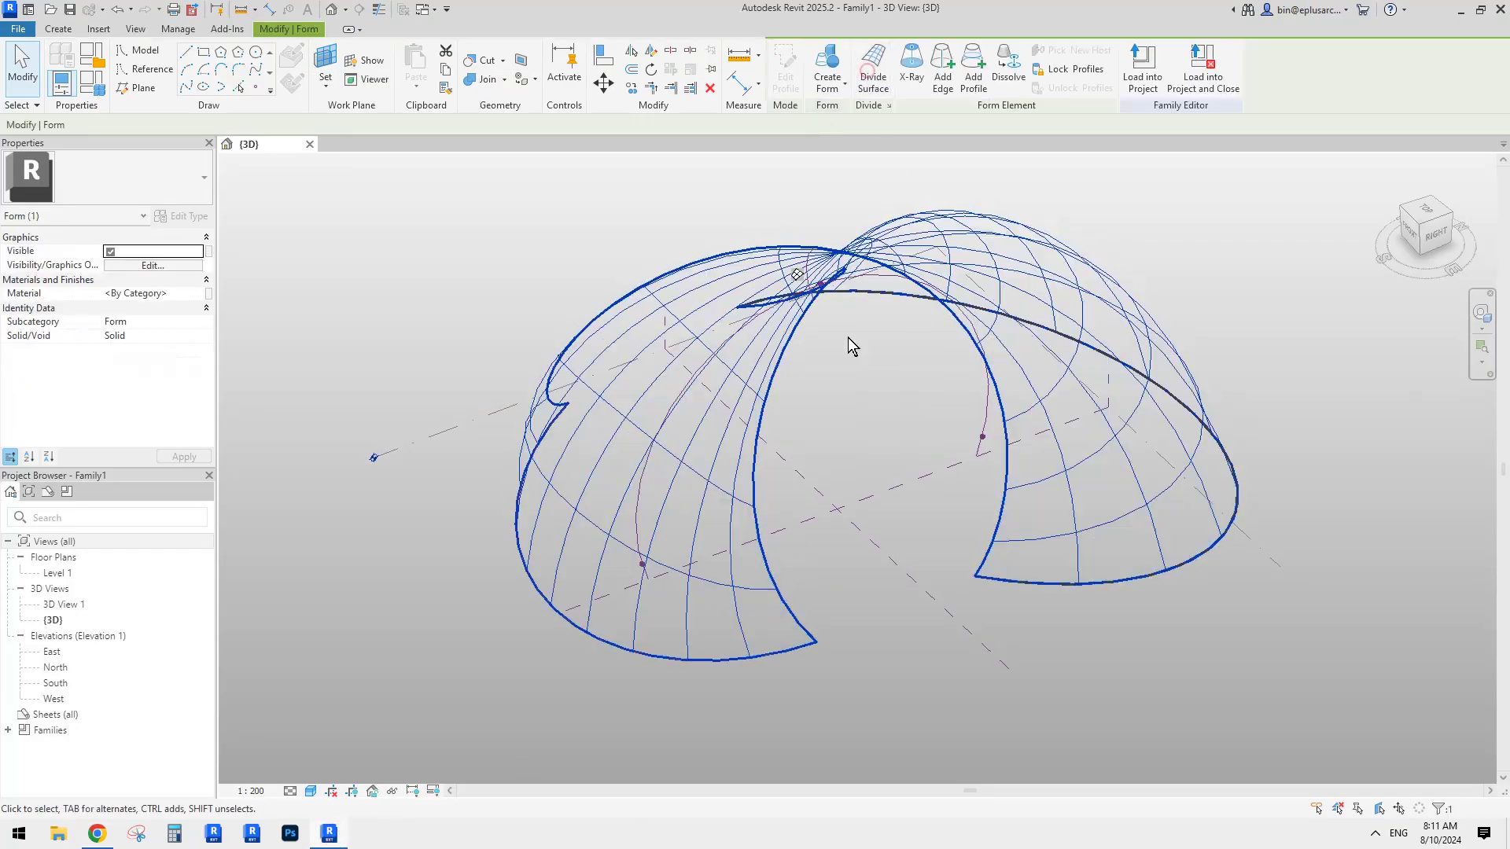
{"action": "left_click", "coordinate": [143, 324]}
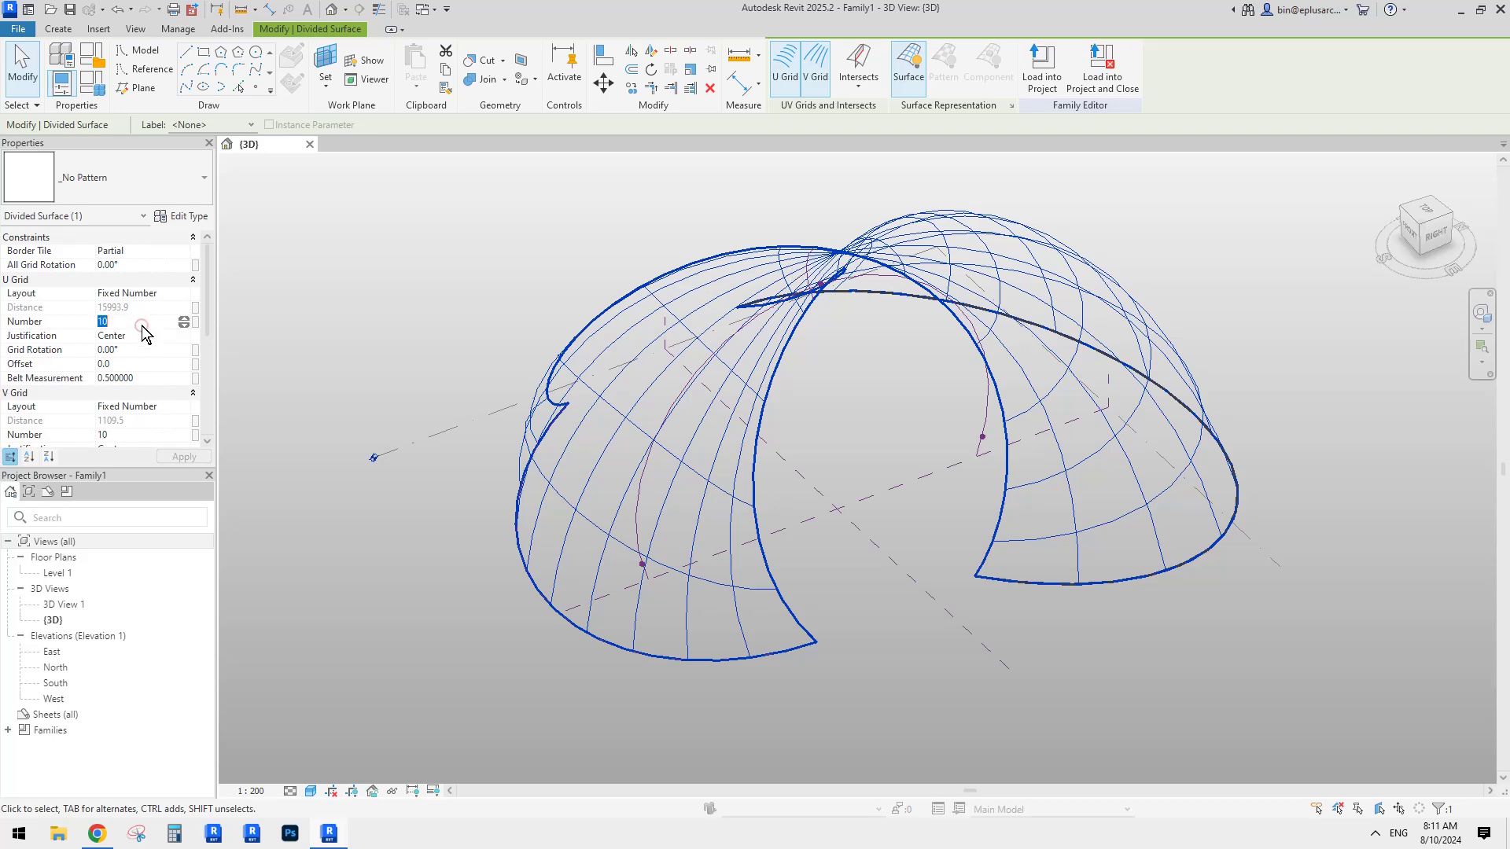
{"action": "left_click", "coordinate": [136, 435]}
{"action": "type", "text": "4"}
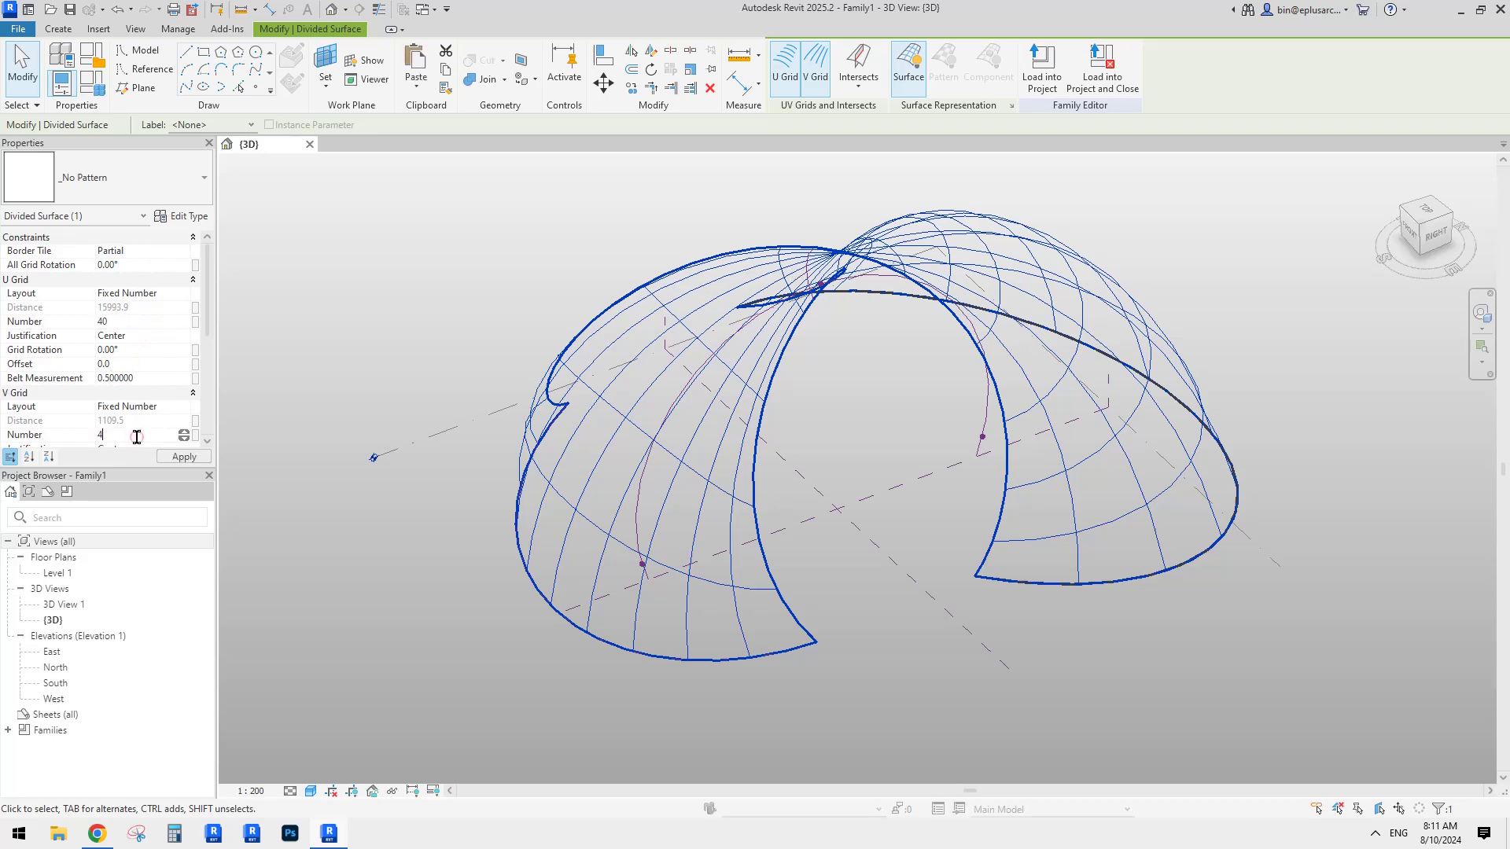
{"action": "middle_click_drag", "start_coordinate": [728, 340], "coordinate": [840, 430], "text": "shift"}
{"action": "left_click", "coordinate": [840, 430]}
{"action": "scroll", "coordinate": [678, 302], "scroll_direction": "up", "scroll_amount": 1}
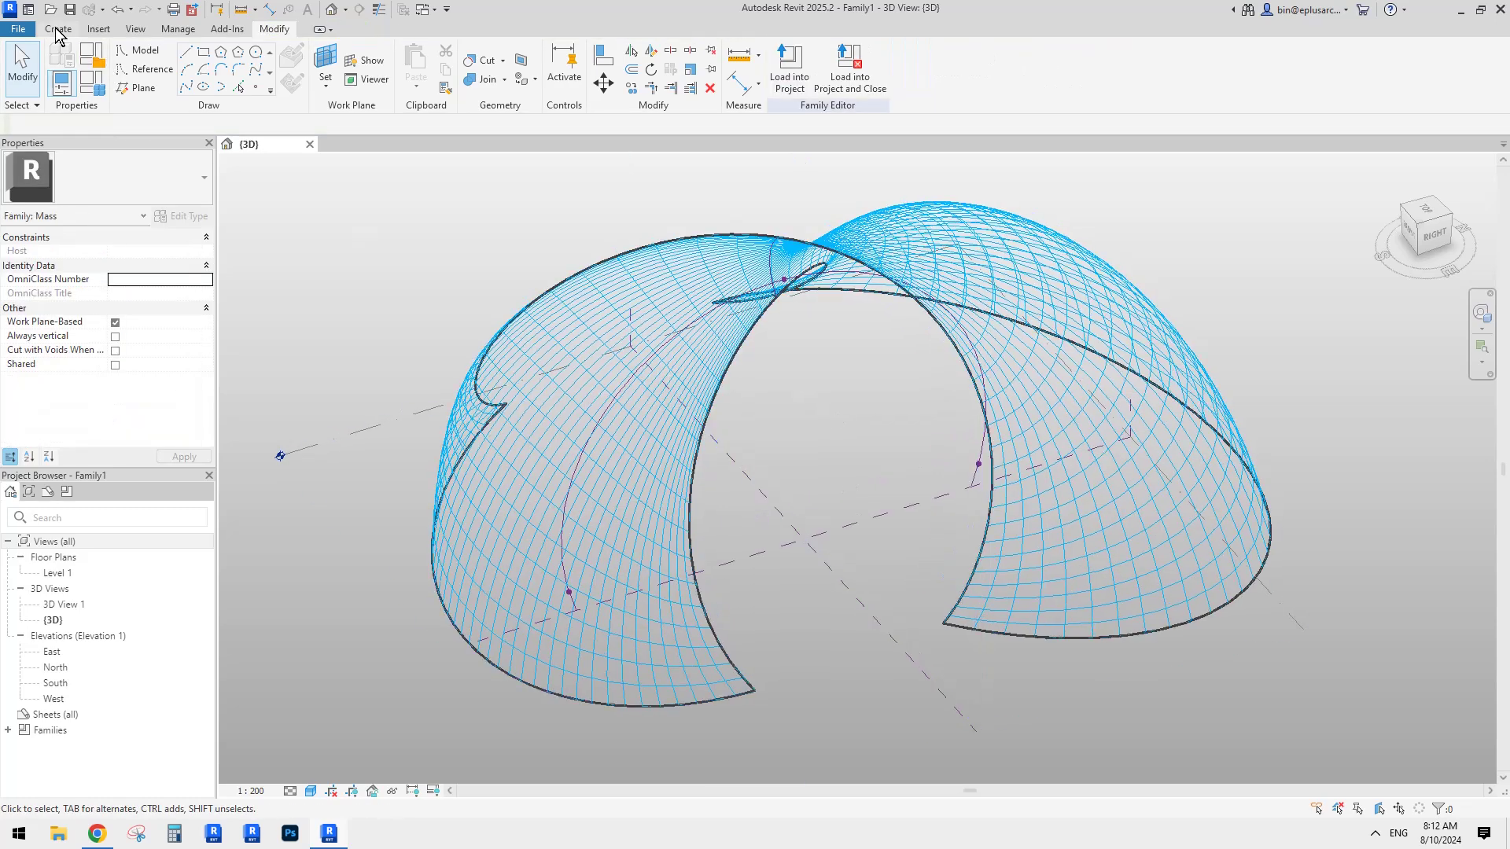
Step: Create a new curtain panel family from the pattern-based template in the English family templates folder
{"action": "left_click", "coordinate": [14, 29]}
{"action": "mouse_move", "coordinate": [102, 93]}
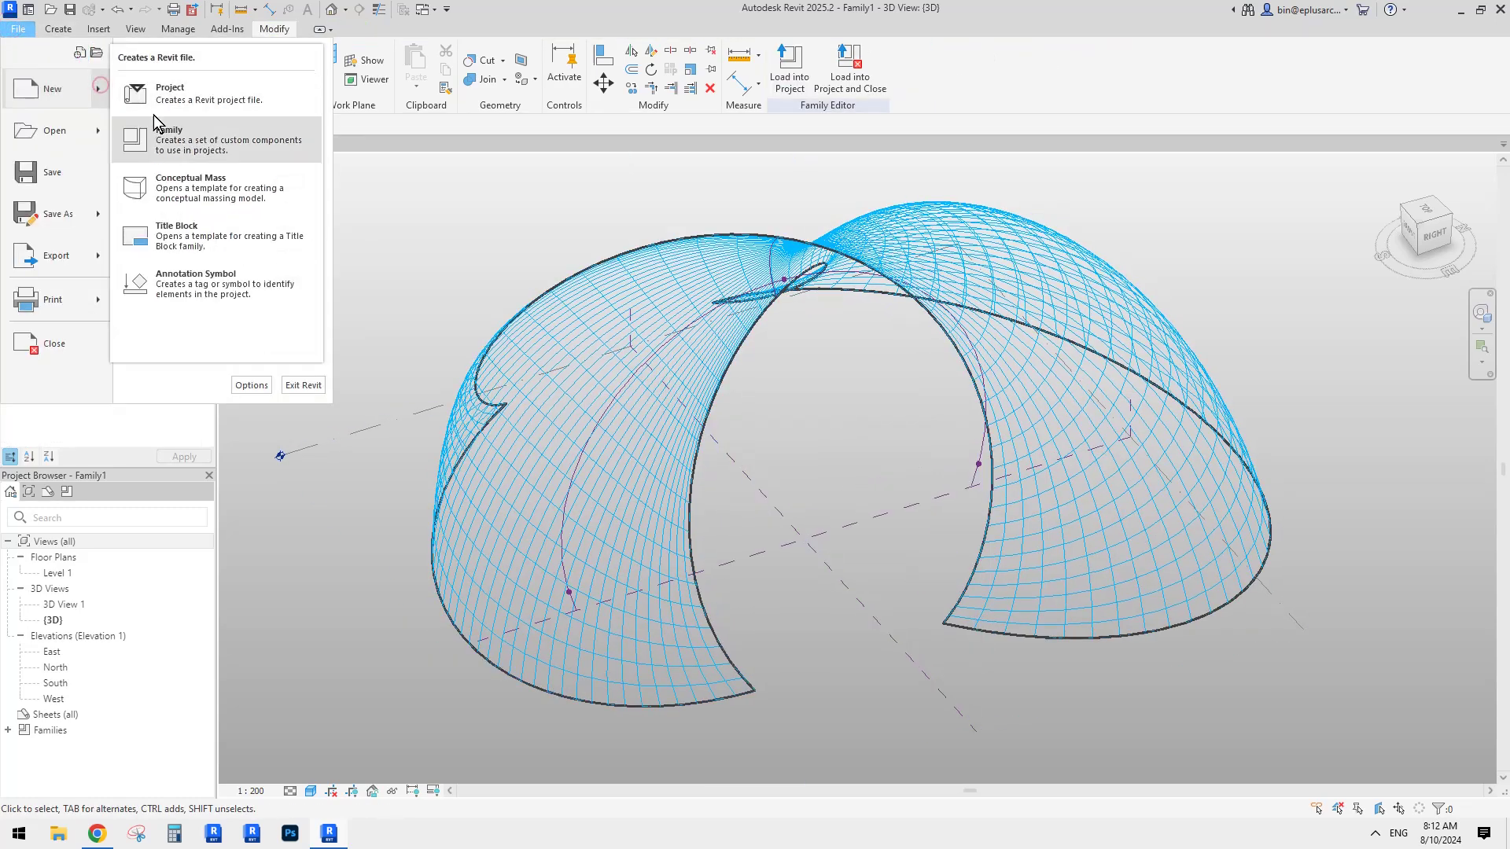
{"action": "left_click", "coordinate": [154, 118]}
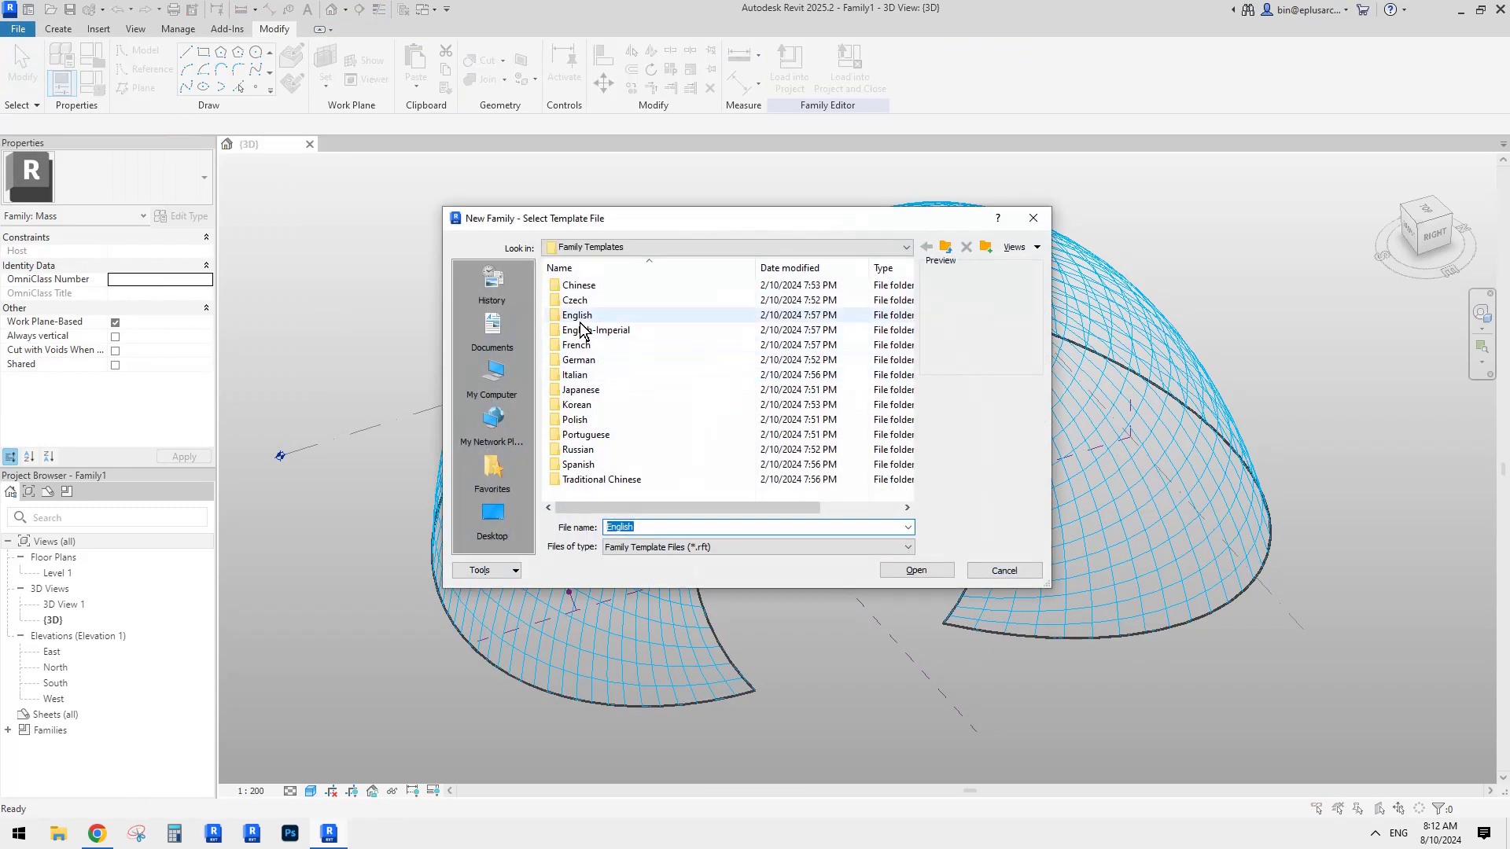
{"action": "double_click", "coordinate": [592, 316]}
{"action": "scroll", "coordinate": [672, 436], "scroll_direction": "down", "scroll_amount": 3}
{"action": "scroll", "coordinate": [673, 435], "scroll_direction": "down", "scroll_amount": 6}
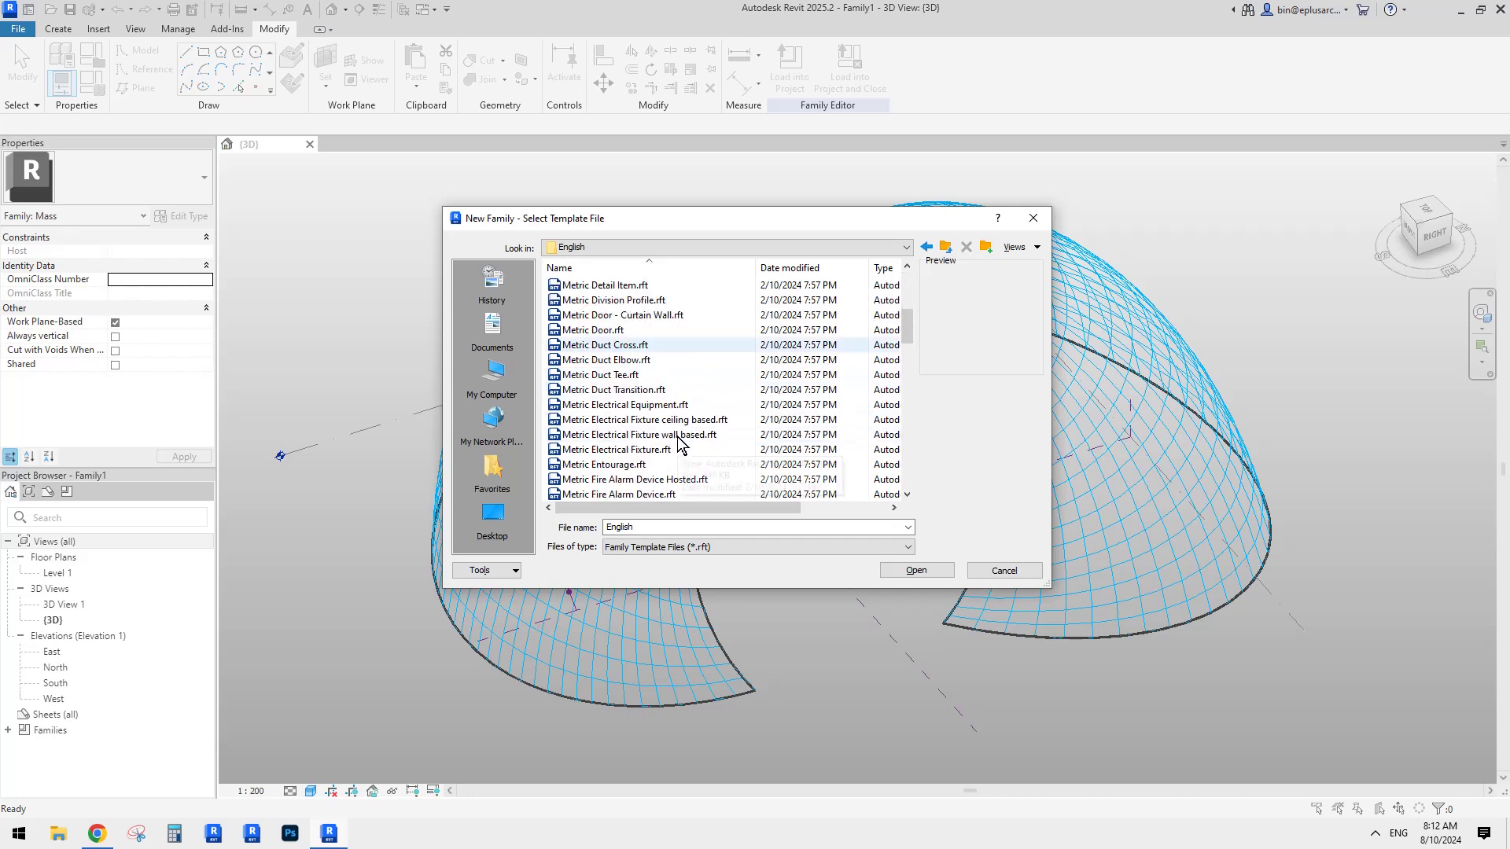
{"action": "double_click", "coordinate": [680, 391]}
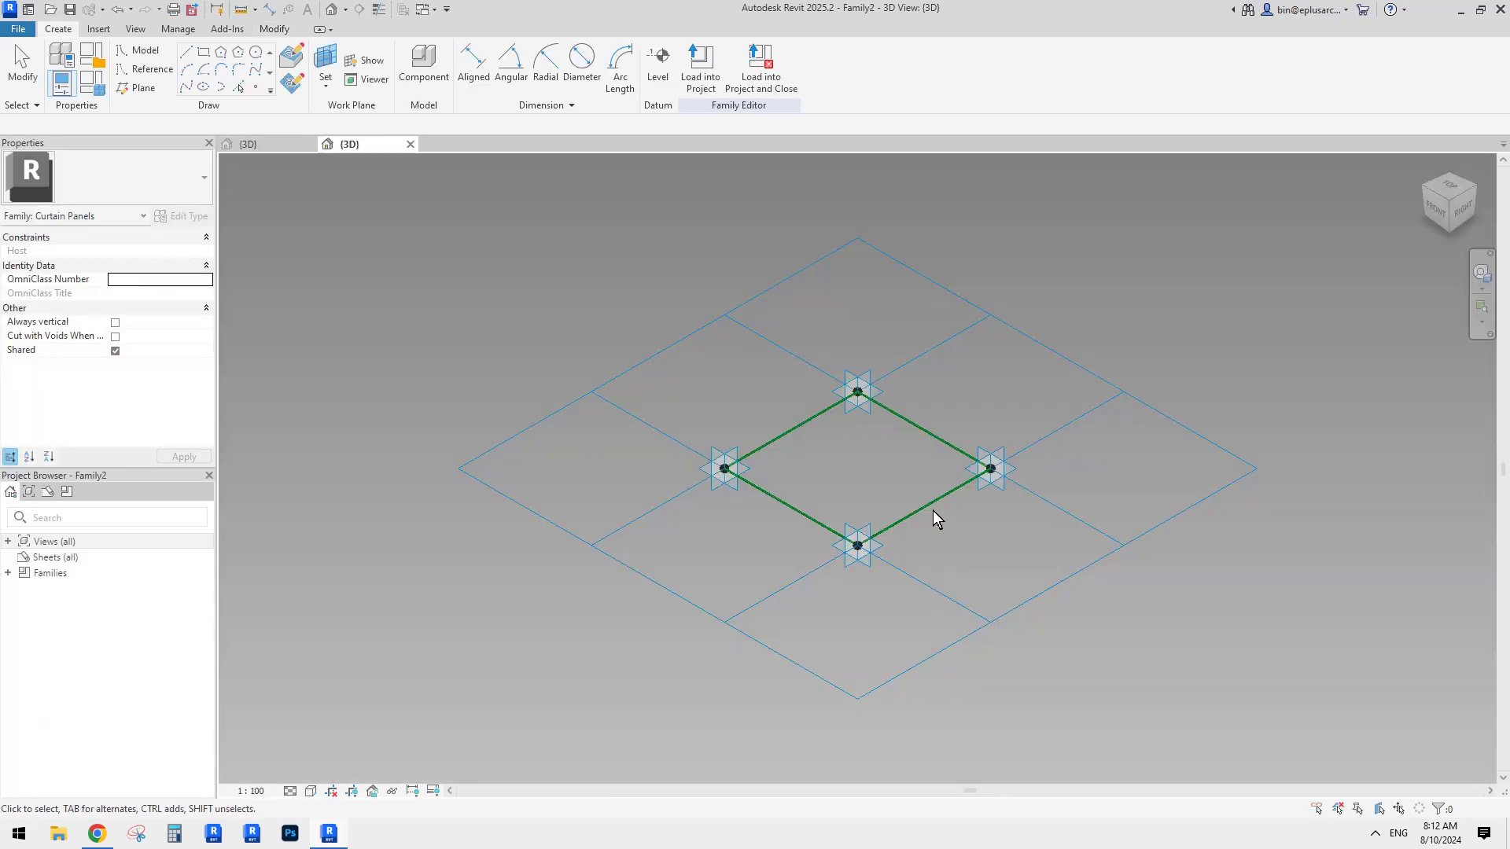
Step: Check the panels in the Reddit pavilion image, then create a flat surface form from the panel family's four reference lines
{"action": "left_click", "coordinate": [96, 833]}
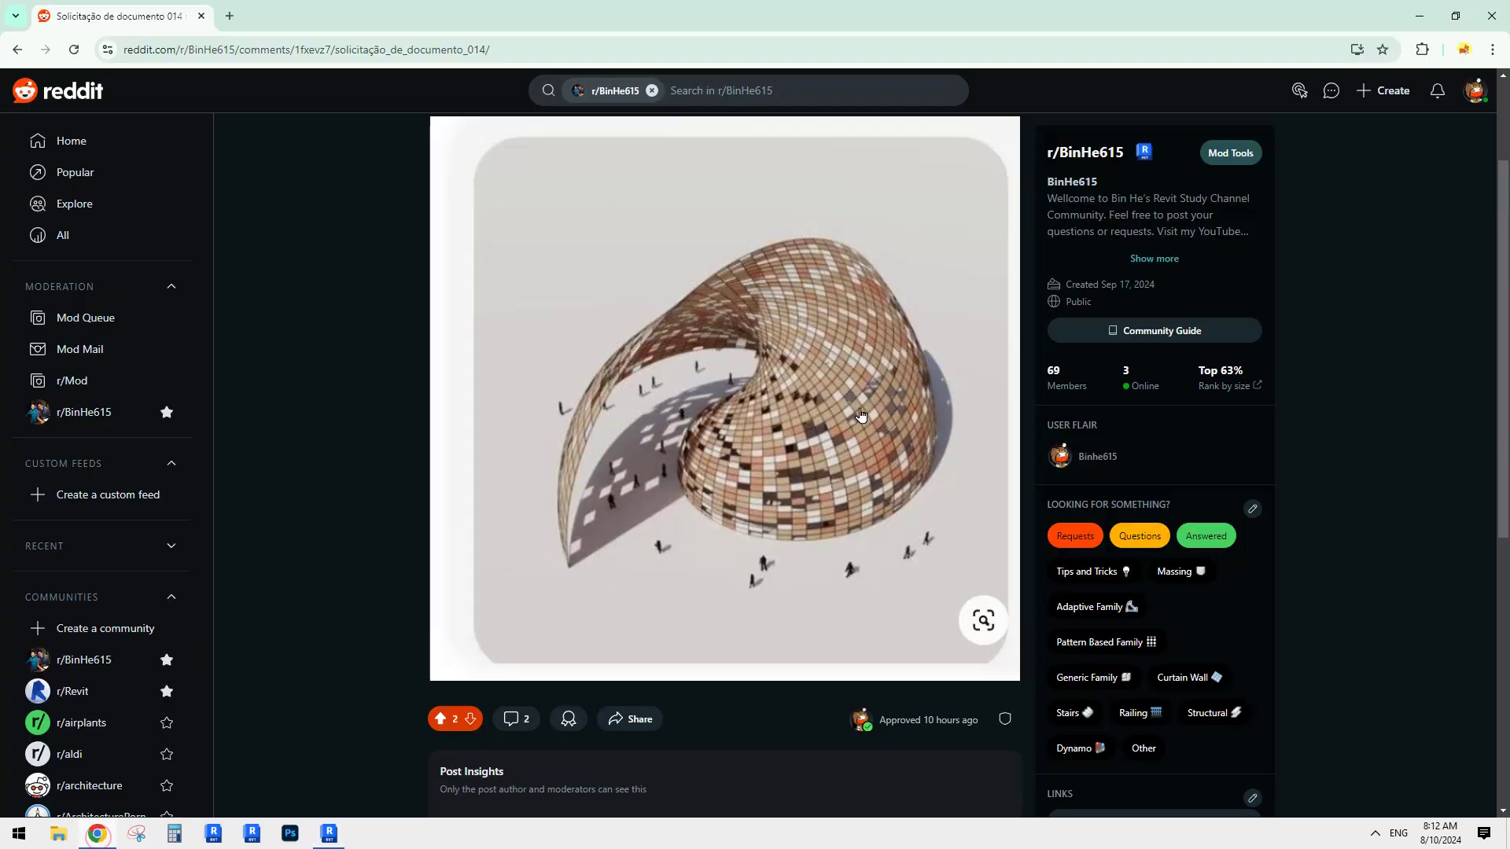
{"action": "left_click", "coordinate": [329, 833]}
{"action": "left_click", "coordinate": [804, 433]}
{"action": "scroll", "coordinate": [865, 444], "scroll_direction": "up", "scroll_amount": 2}
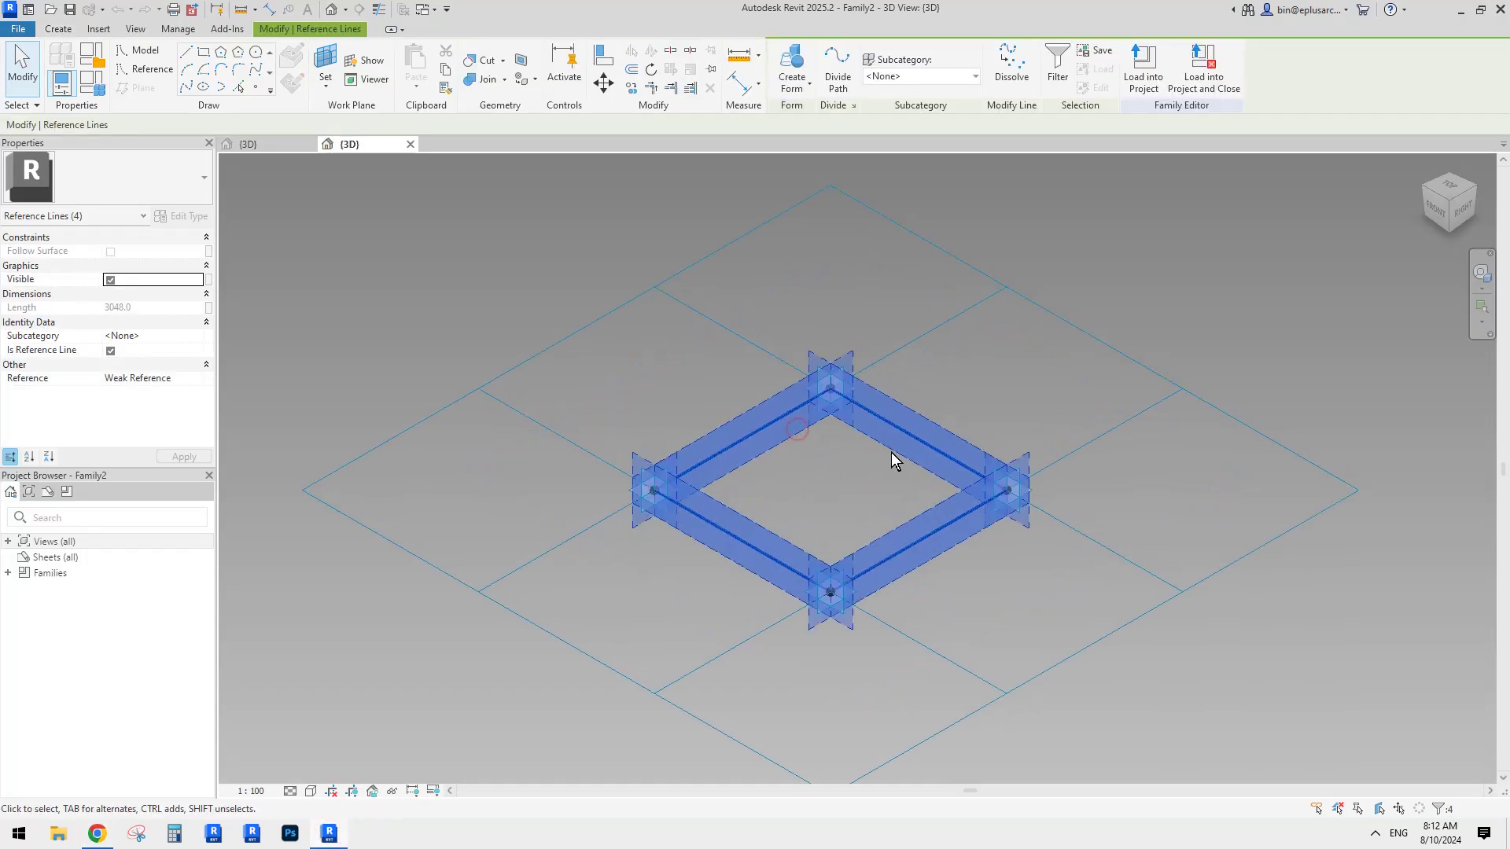
{"action": "left_click", "coordinate": [792, 65]}
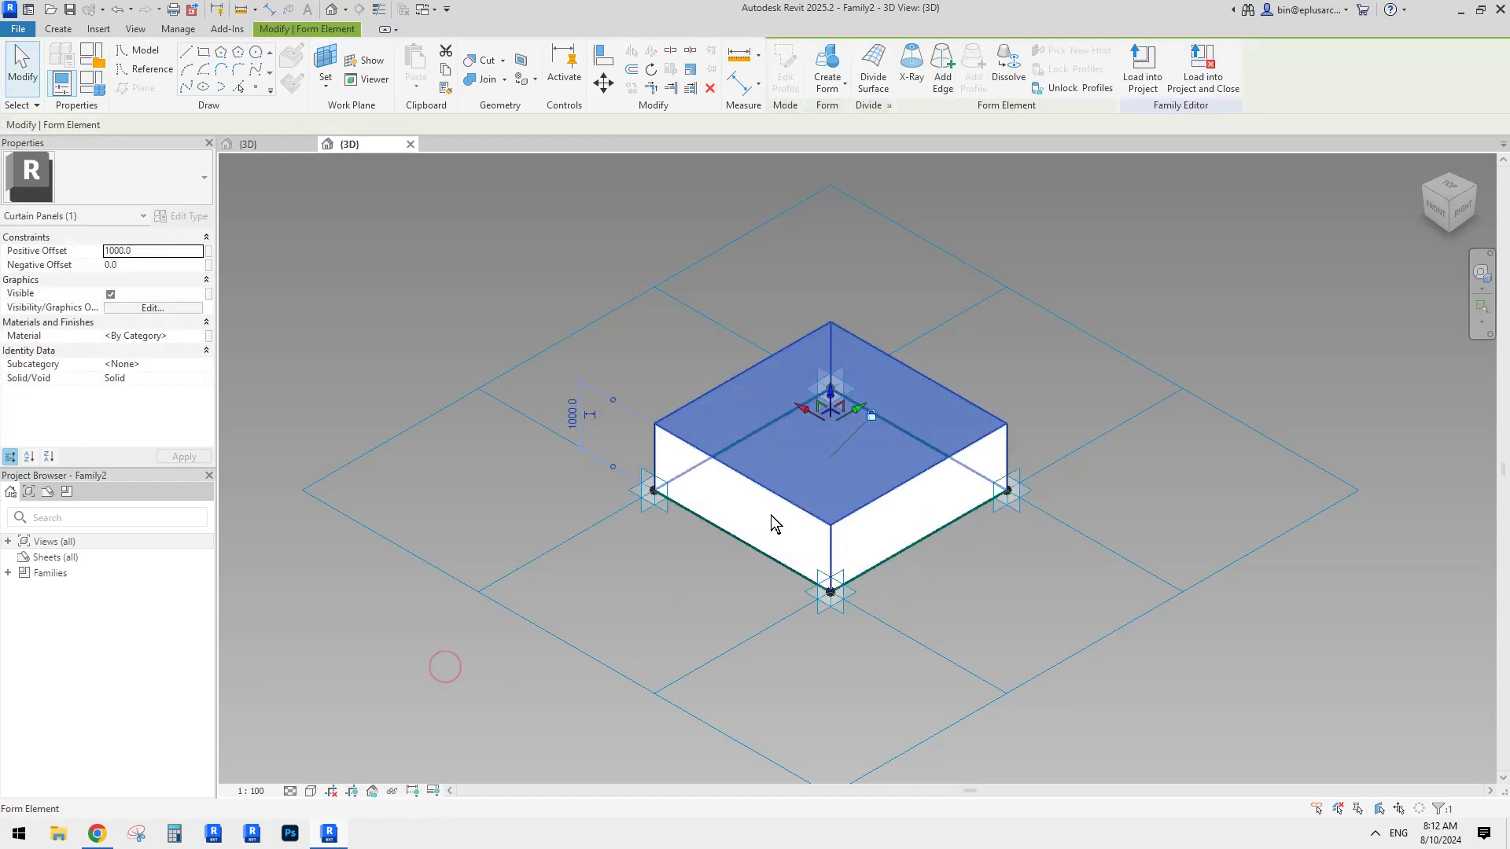
{"action": "key", "text": "ctrl+z"}
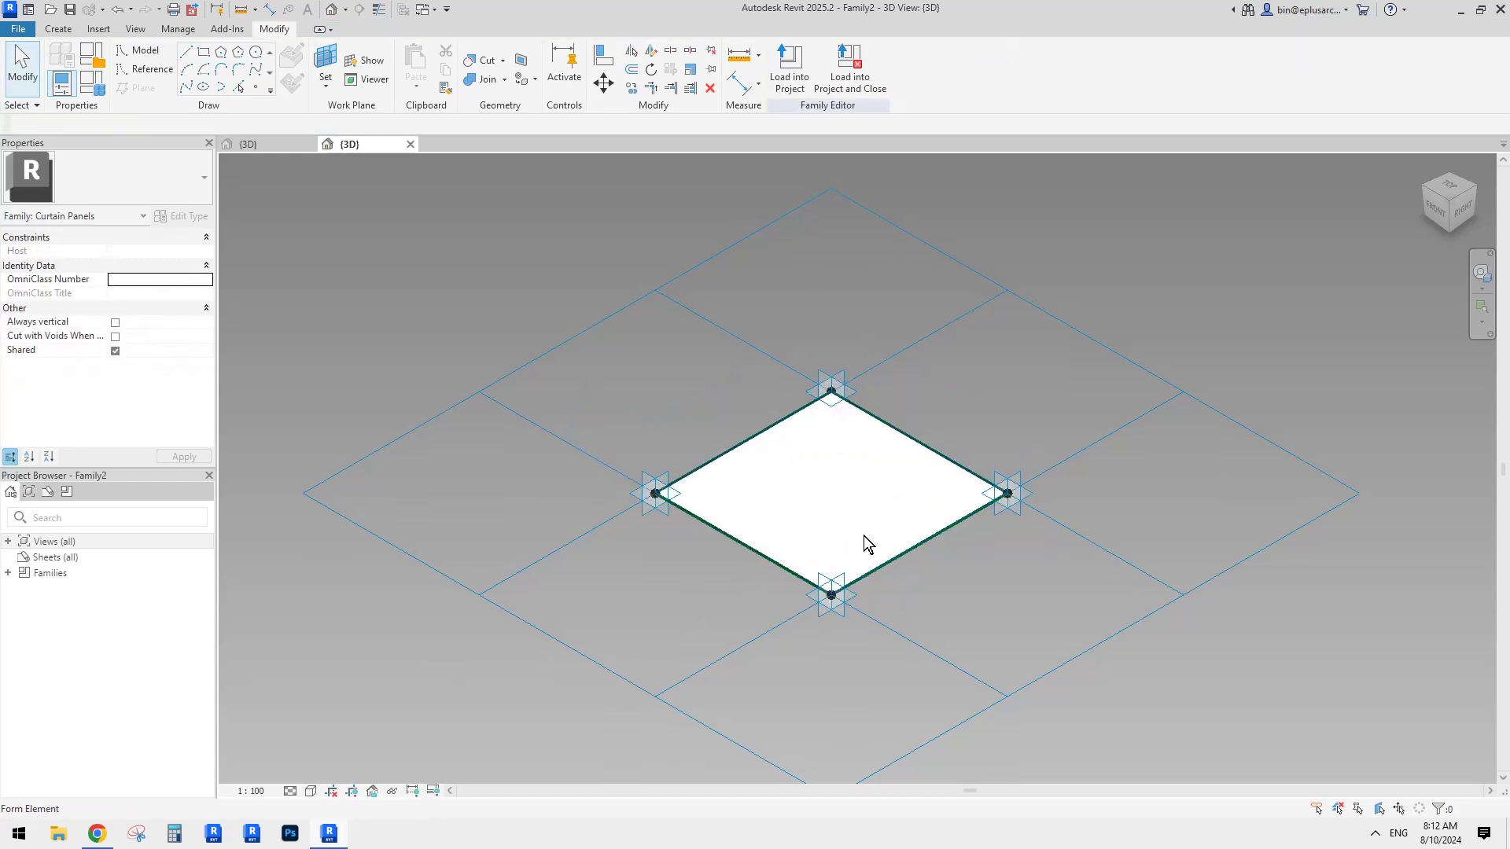
Step: Link the flat panel surface's material to a new instance family parameter named ma
{"action": "left_click", "coordinate": [908, 496]}
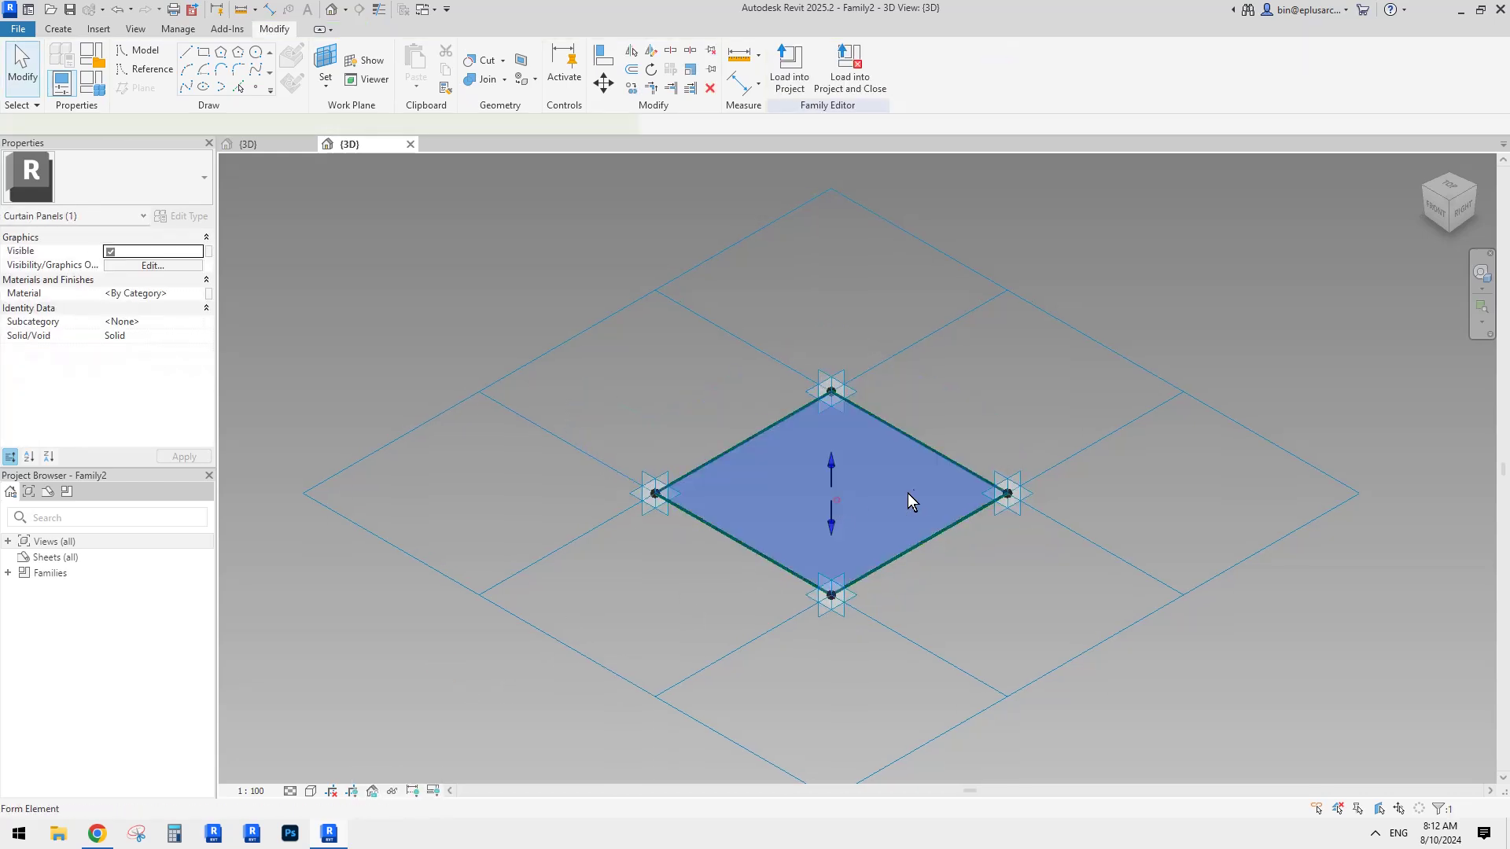
{"action": "left_click", "coordinate": [208, 293]}
{"action": "left_click", "coordinate": [640, 513]}
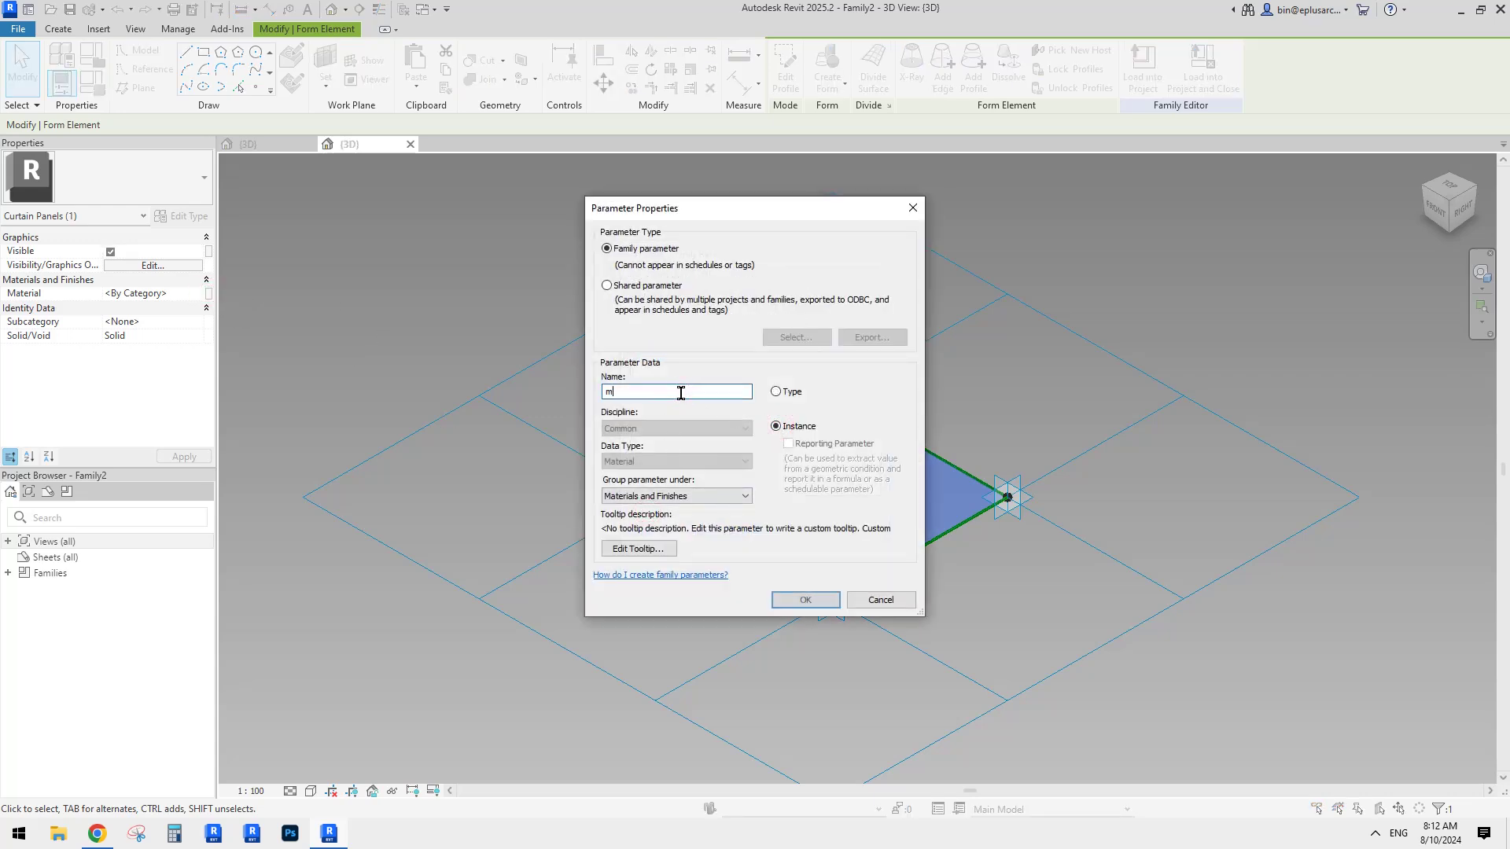
{"action": "left_click", "coordinate": [800, 602]}
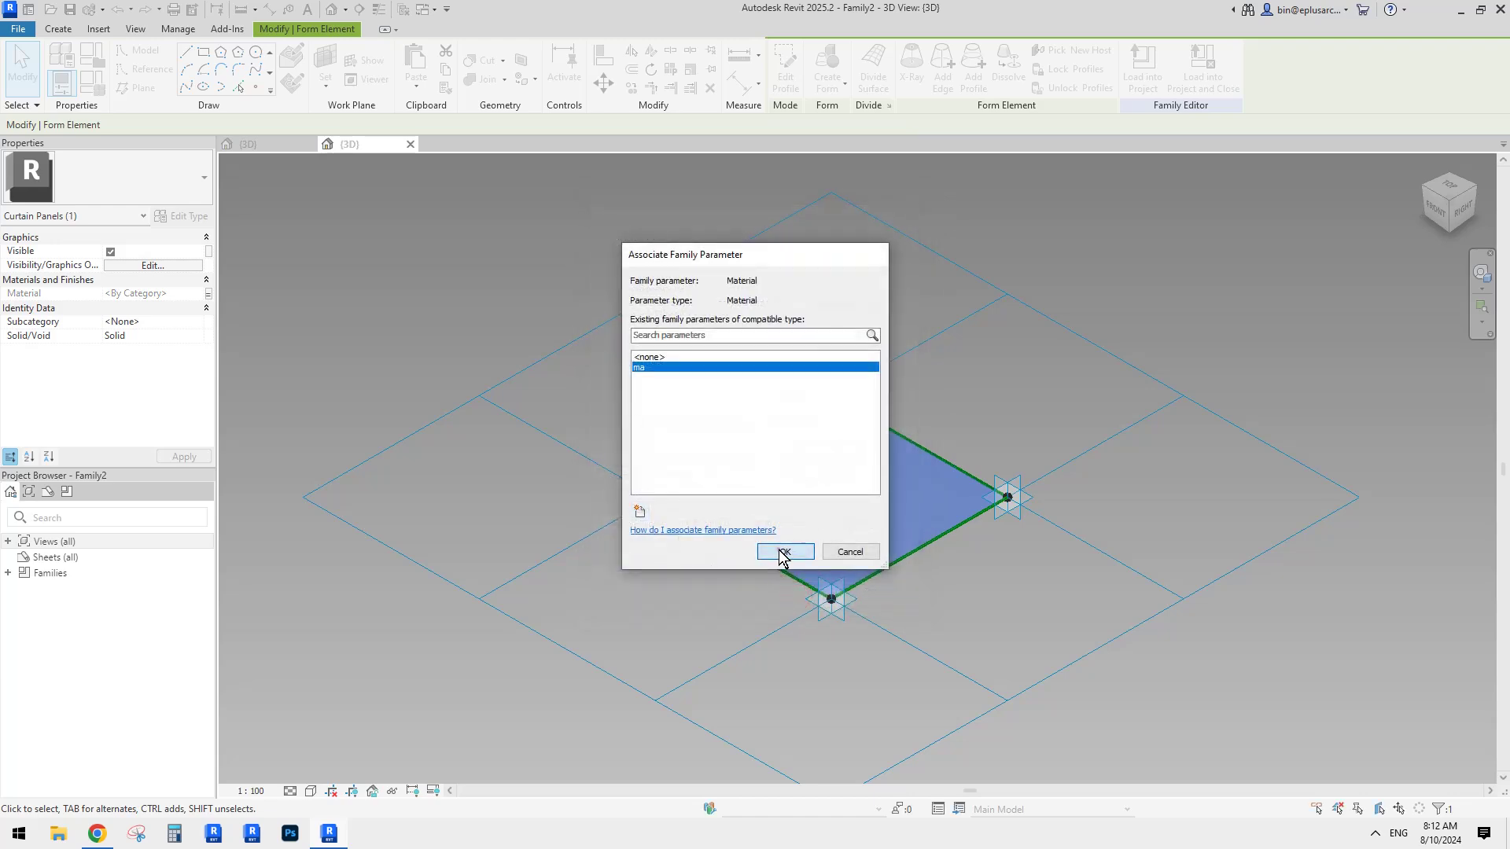
{"action": "left_click", "coordinate": [780, 552]}
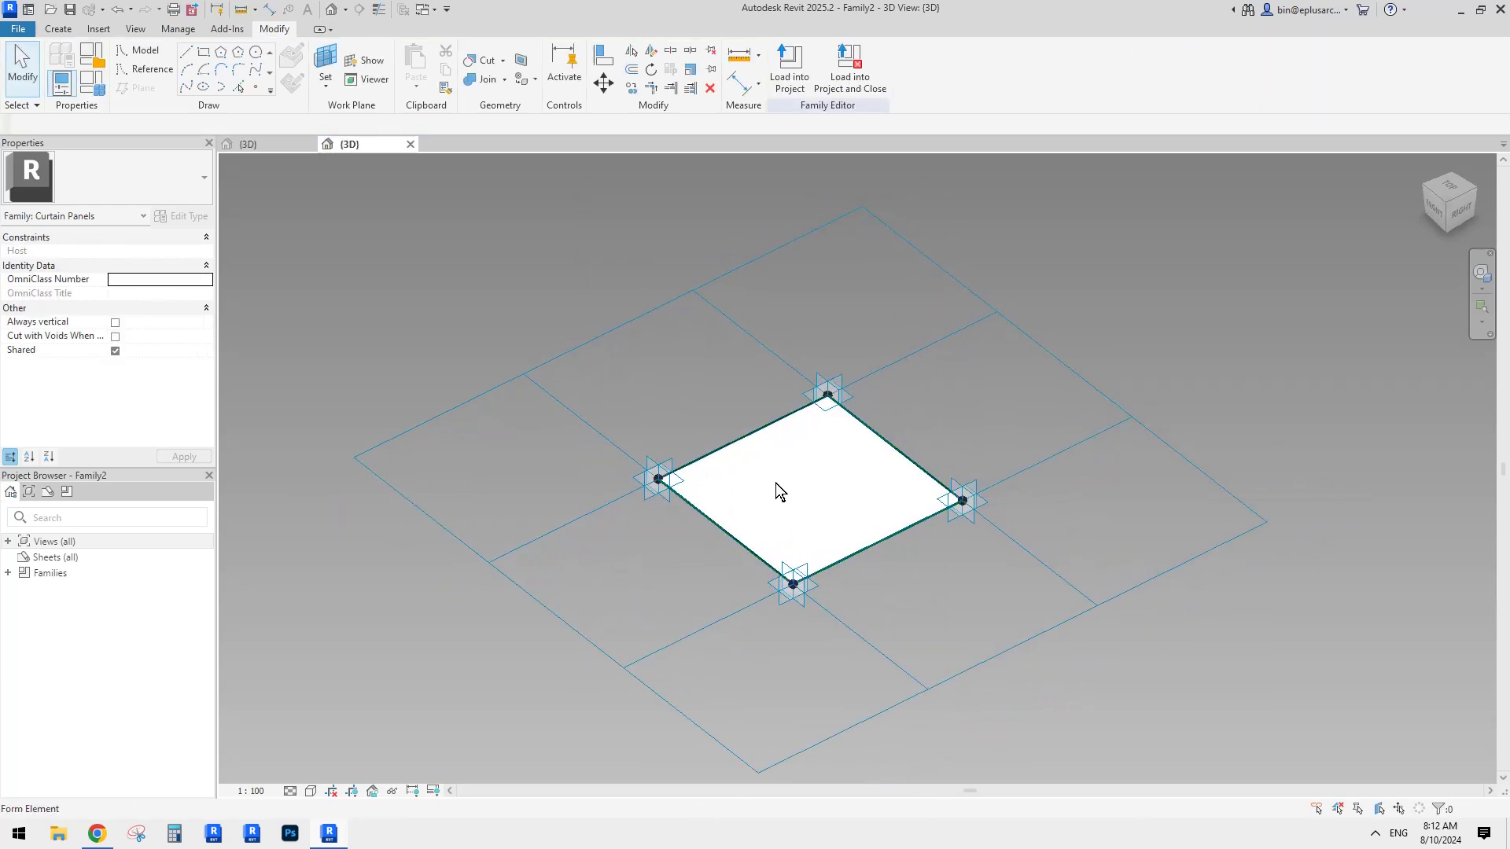
Step: Load the panel family into the mass Family1 and apply the Family2 rectangle component to the shell's divided surface
{"action": "middle_click_drag", "start_coordinate": [779, 488], "coordinate": [687, 399], "text": "shift"}
{"action": "left_click", "coordinate": [791, 99]}
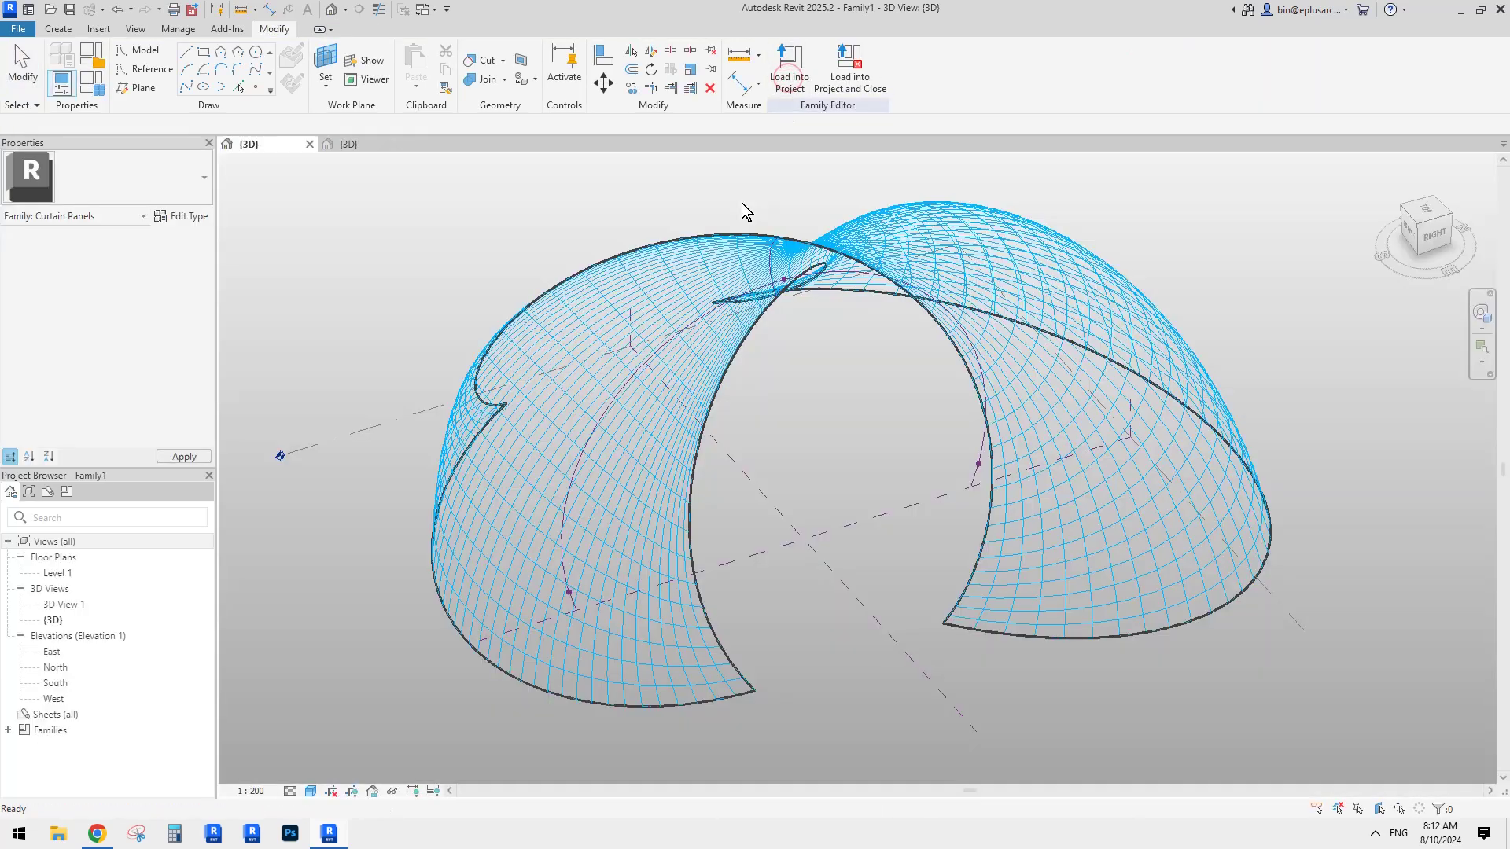
{"action": "left_click", "coordinate": [718, 291]}
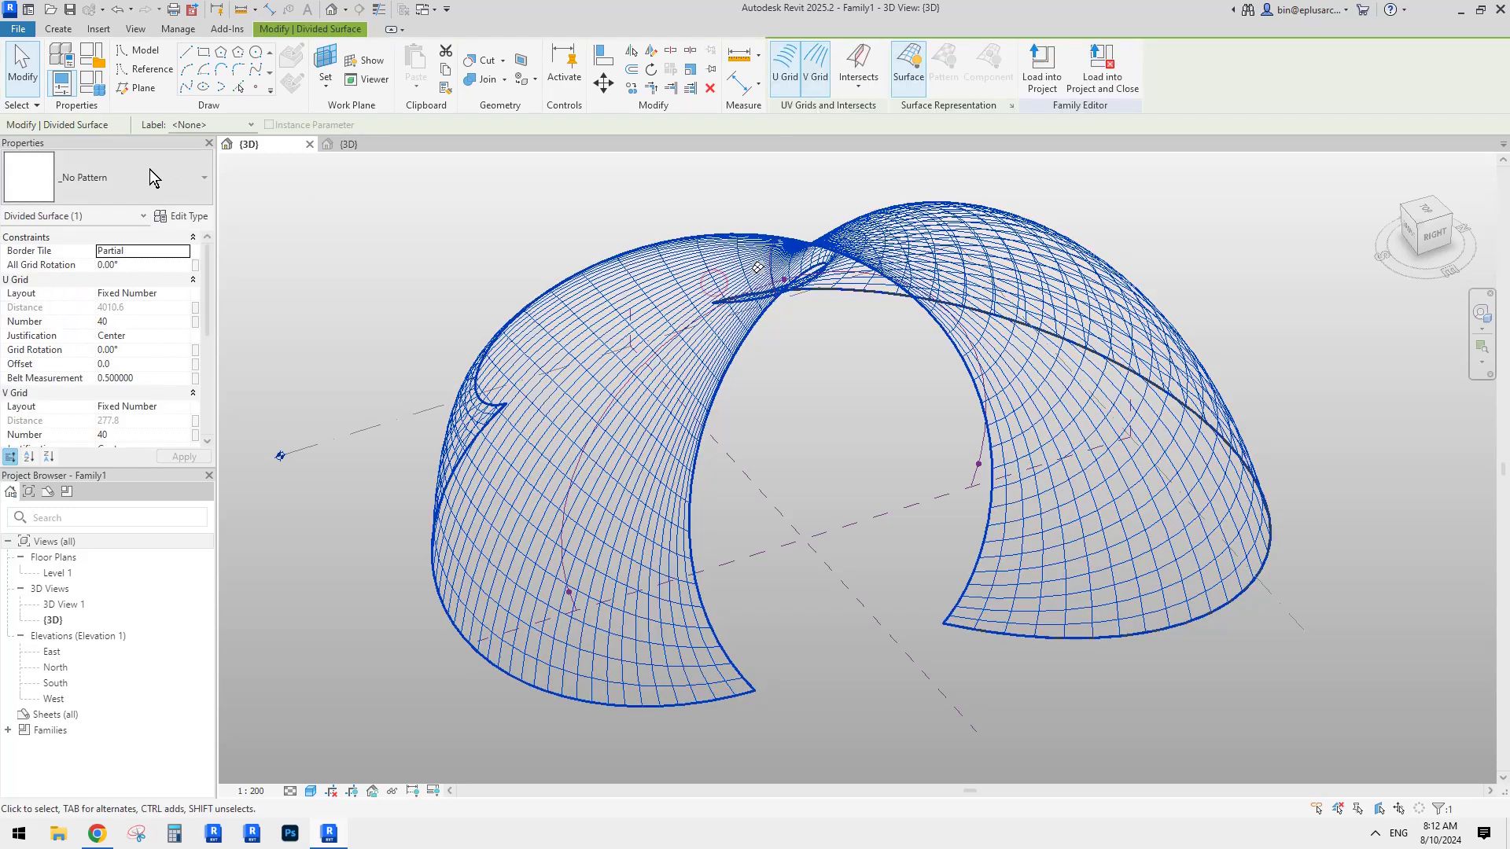
{"action": "left_click", "coordinate": [102, 180]}
{"action": "left_click", "coordinate": [74, 528]}
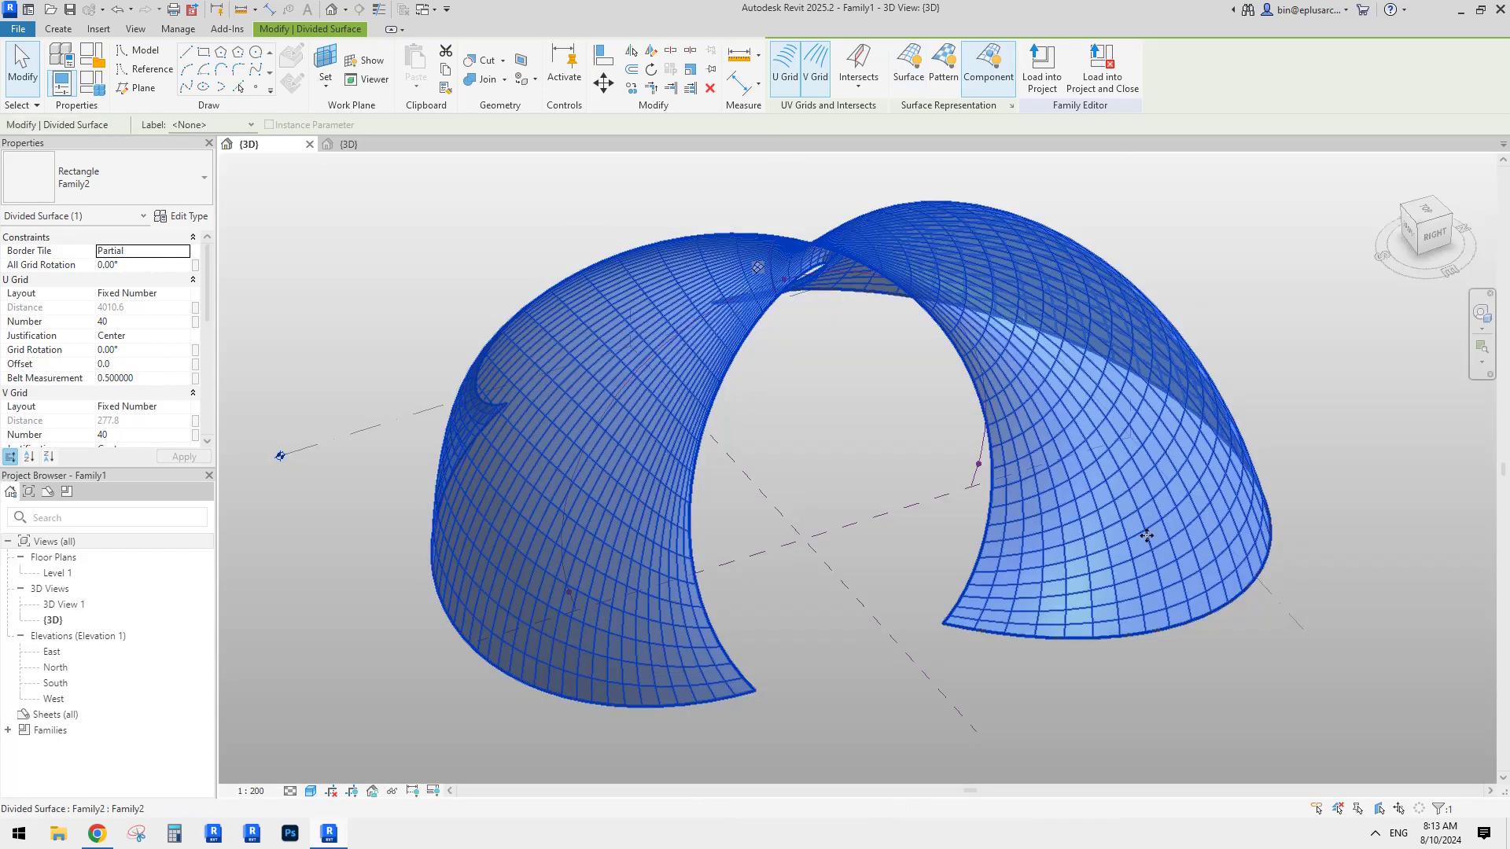
Step: Select a single panel on the lower part of the shell and set its ma material to Default
{"action": "left_click", "coordinate": [1317, 681]}
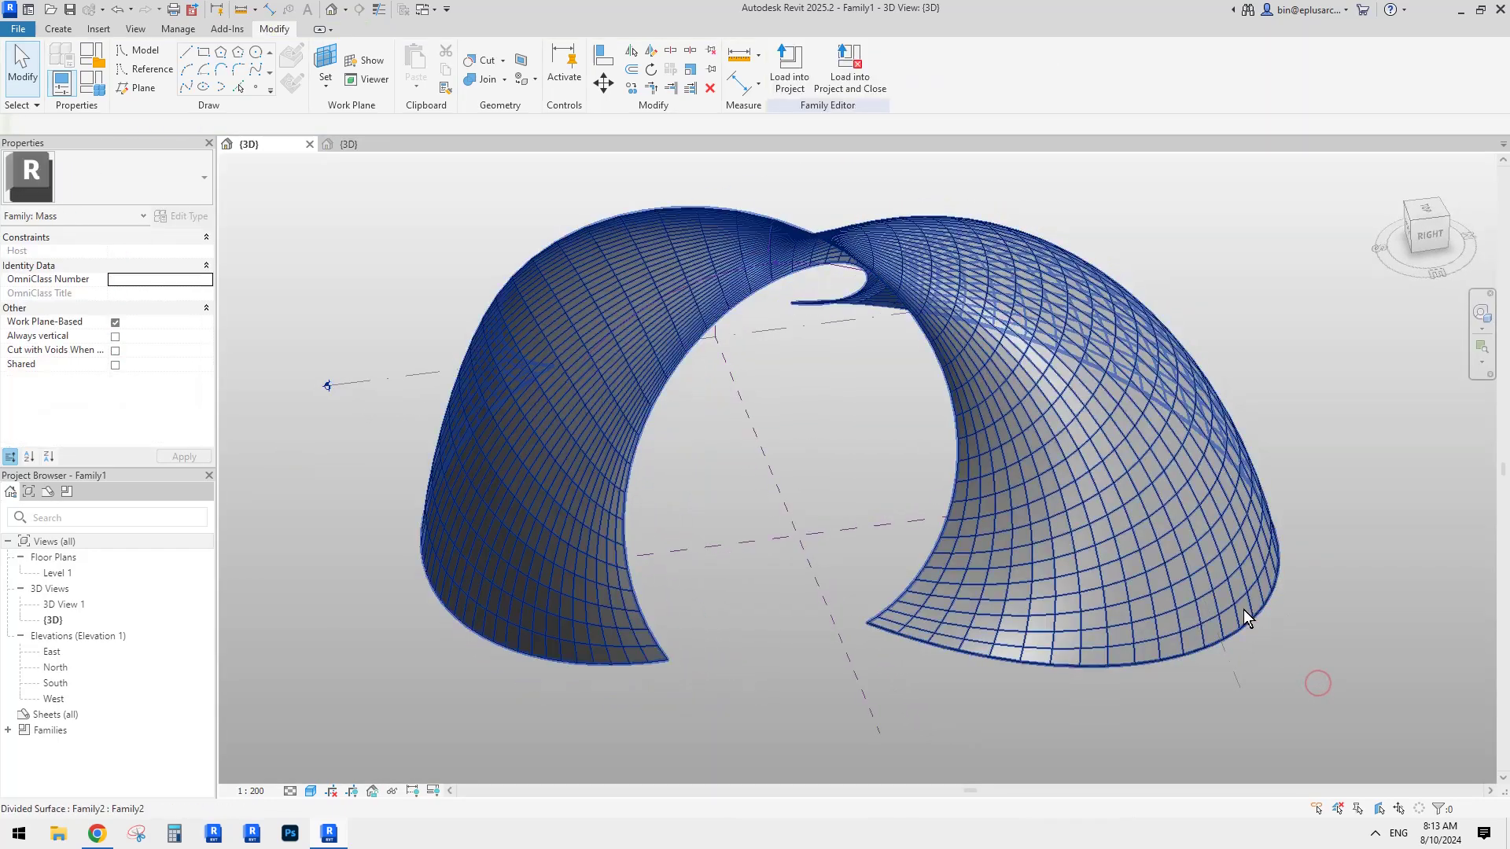
{"action": "scroll", "coordinate": [1243, 610], "scroll_direction": "up", "scroll_amount": 4}
{"action": "key", "text": "Tab"}
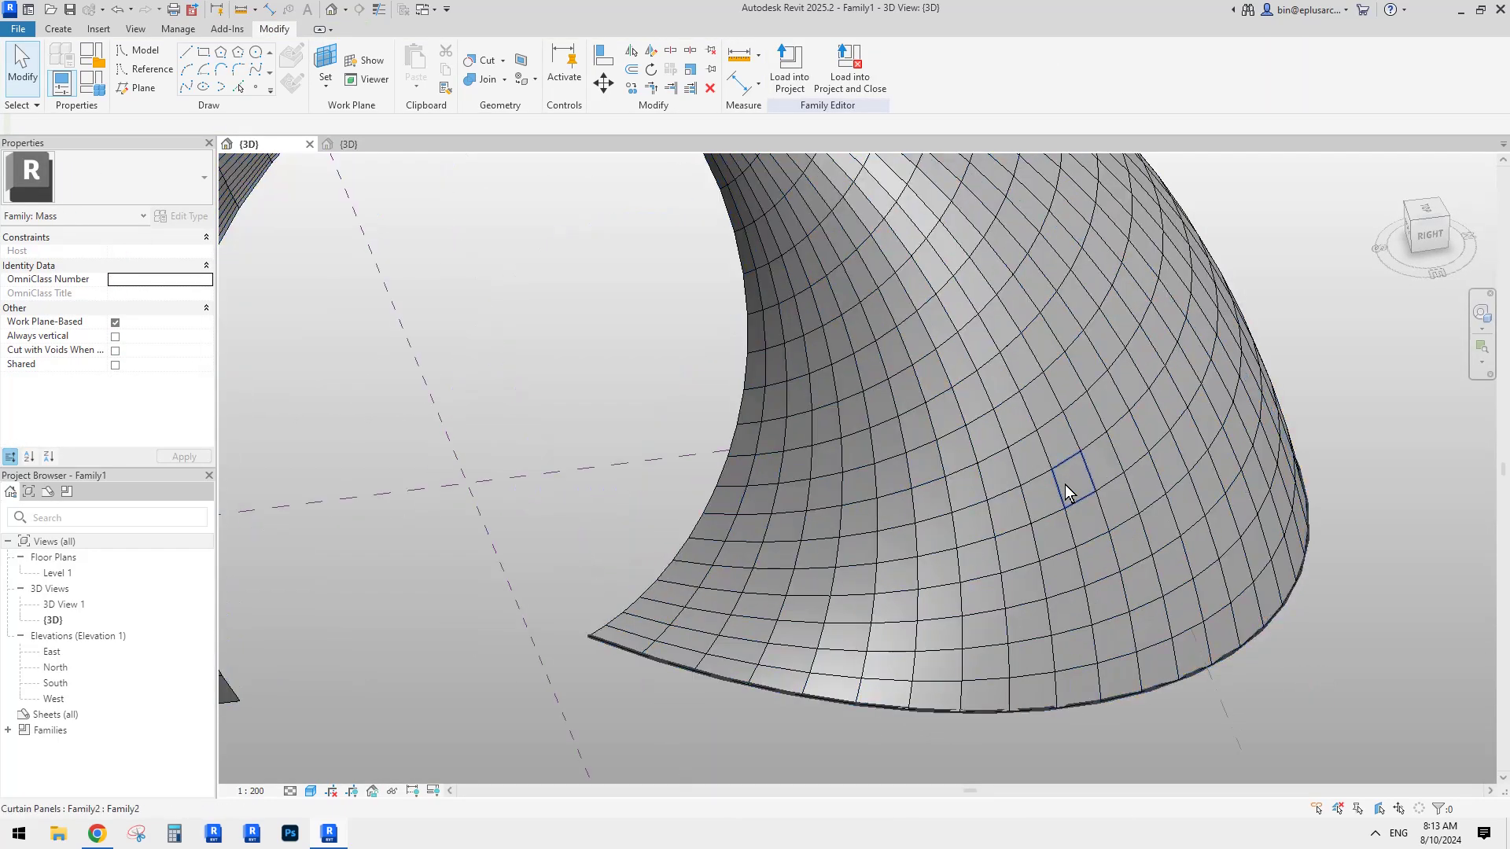
{"action": "left_click", "coordinate": [1065, 488]}
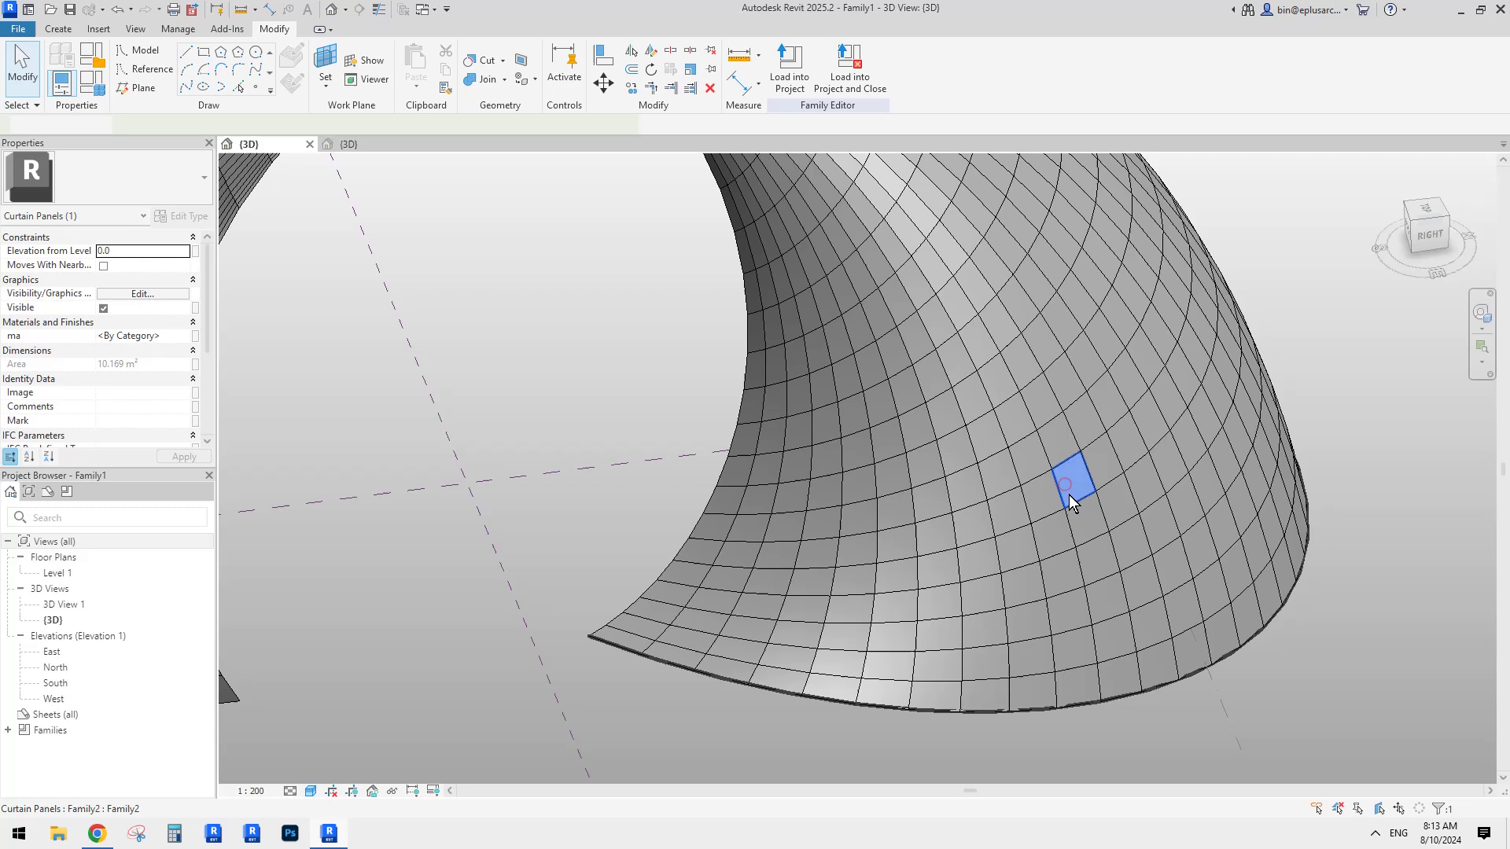
{"action": "left_click", "coordinate": [184, 338]}
{"action": "left_click", "coordinate": [184, 338]}
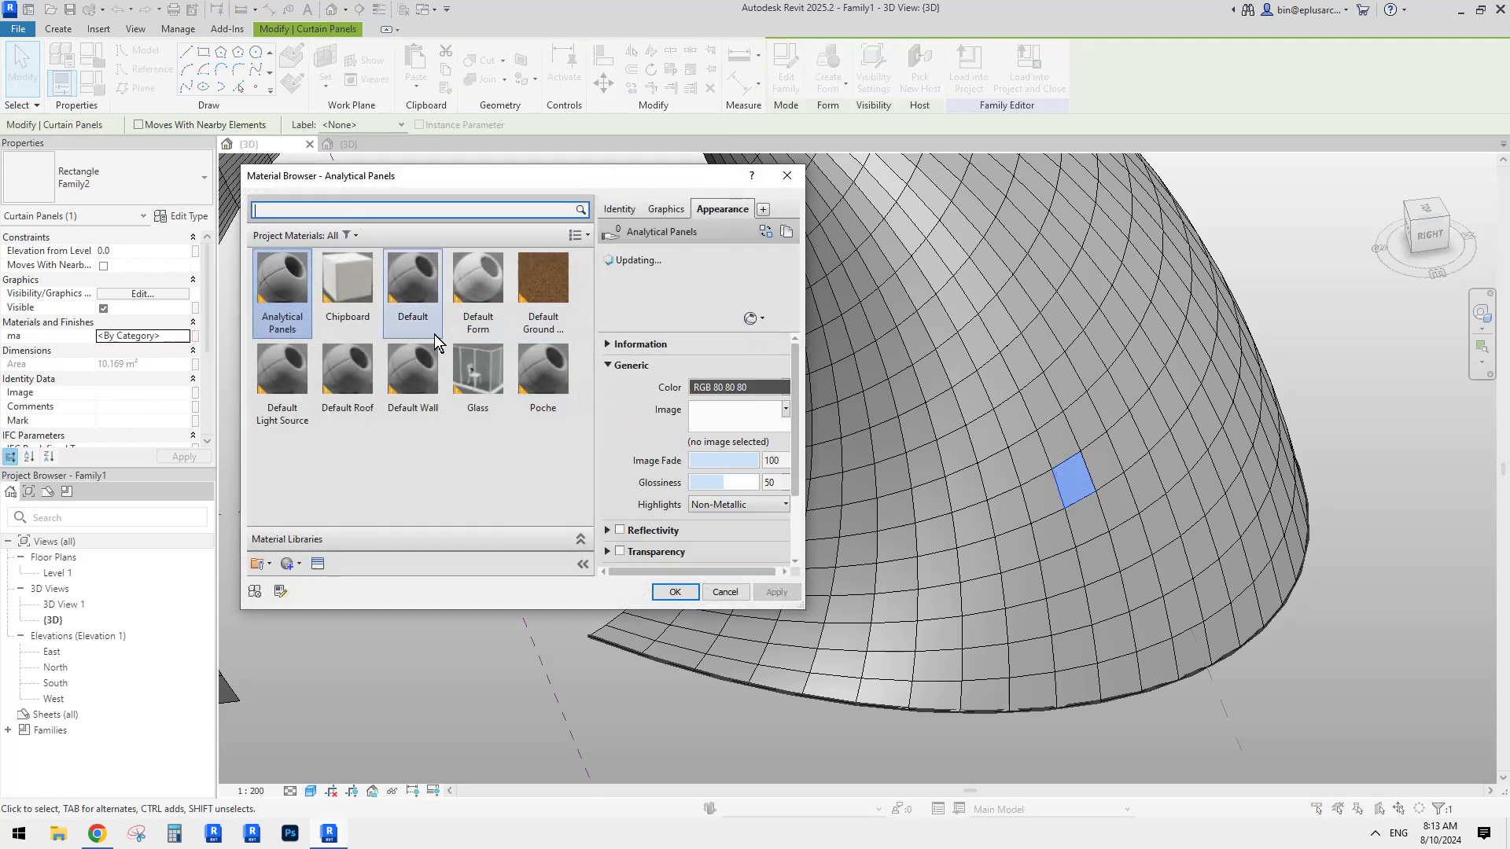
{"action": "left_click", "coordinate": [411, 285]}
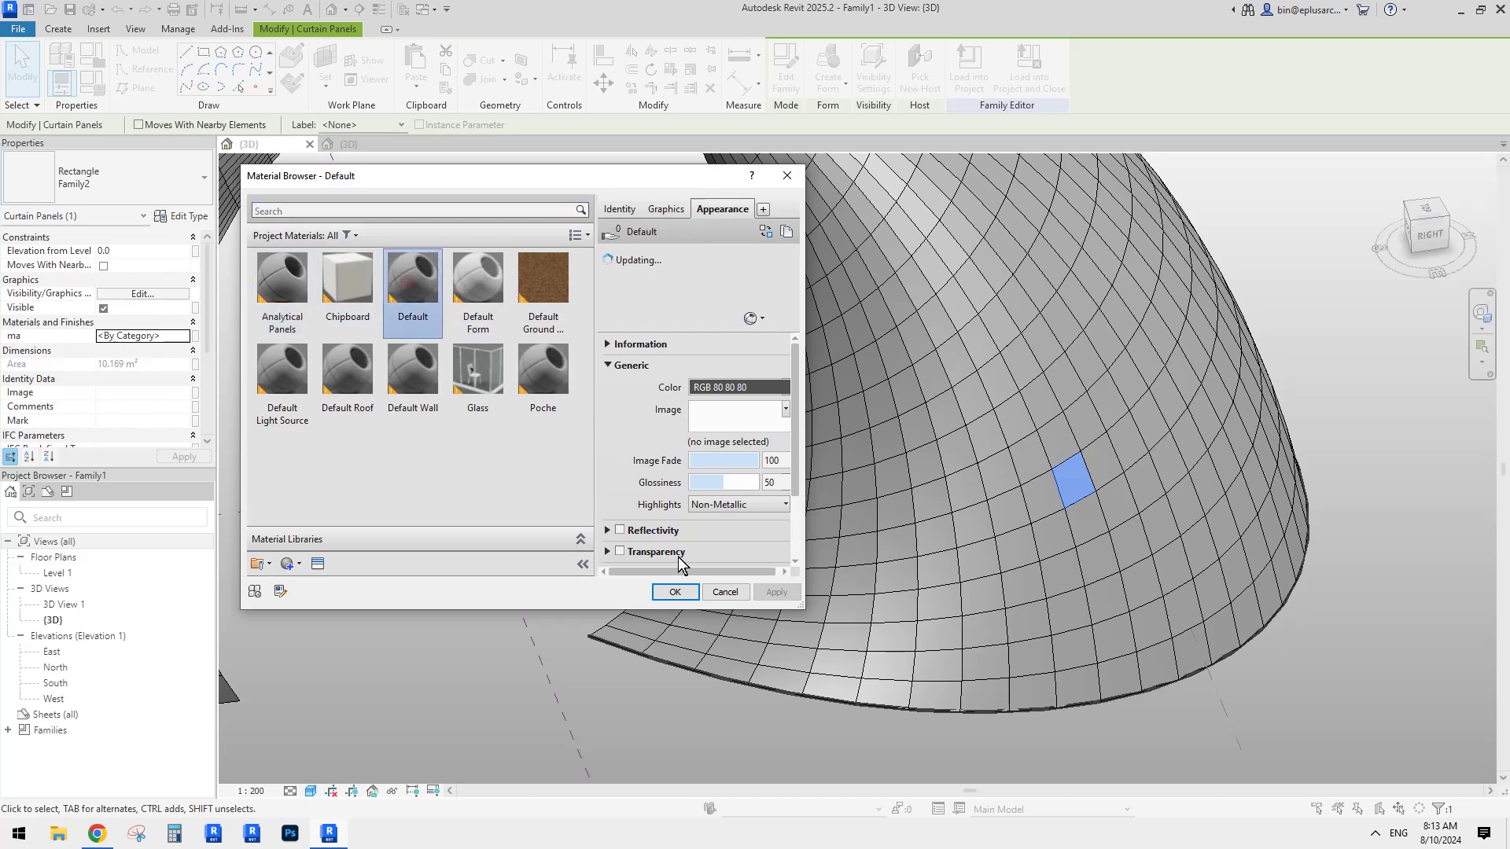
{"action": "left_click", "coordinate": [1247, 745]}
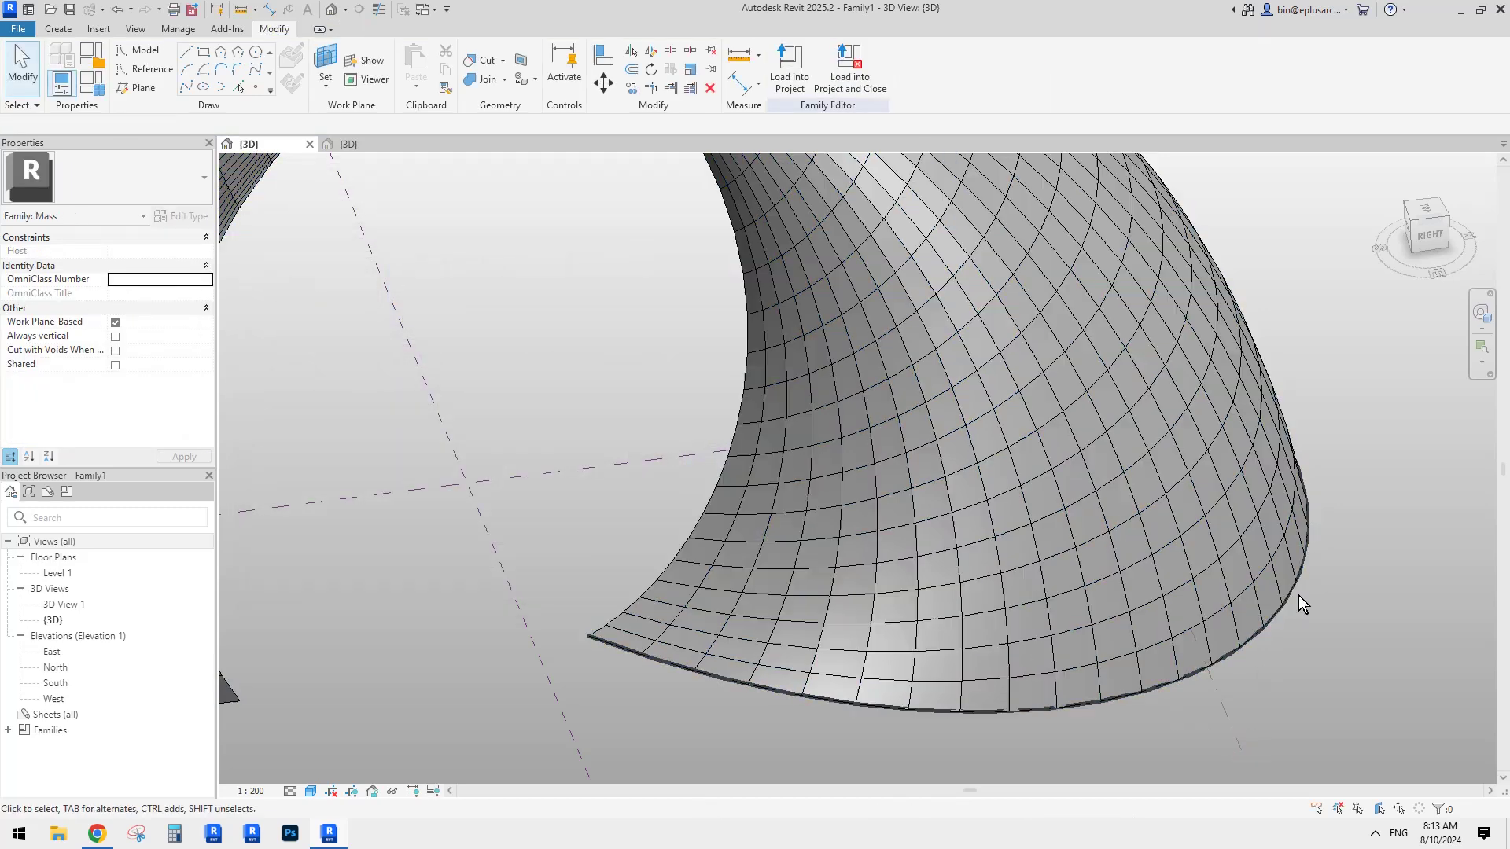
Step: Set the ma material of another single panel on the same side of the shell to Default Ground Plane
{"action": "middle_click_drag", "start_coordinate": [1377, 604], "coordinate": [1241, 545], "text": "shift"}
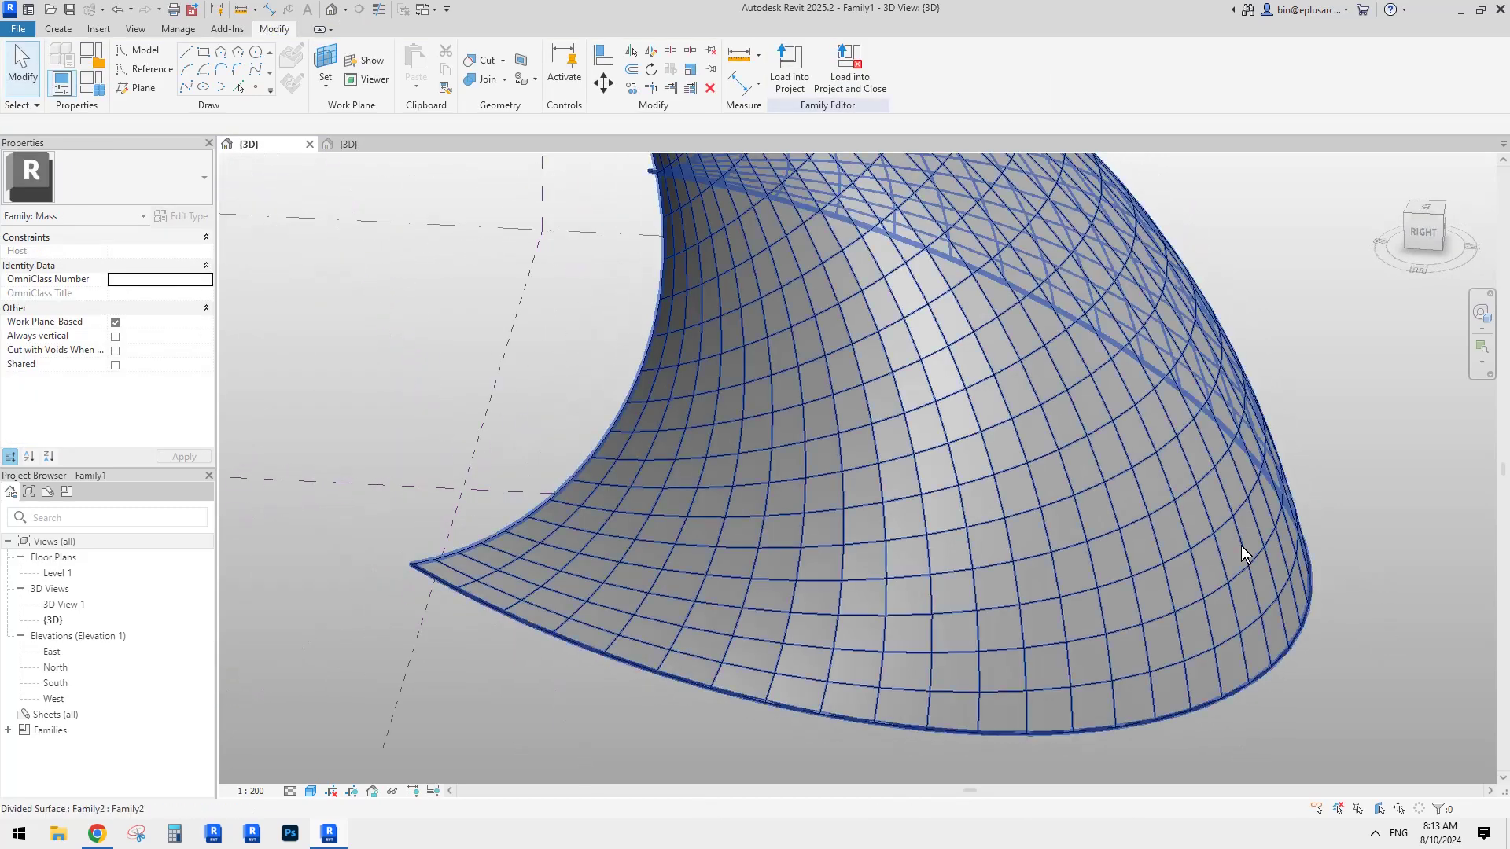
{"action": "left_click", "coordinate": [984, 502]}
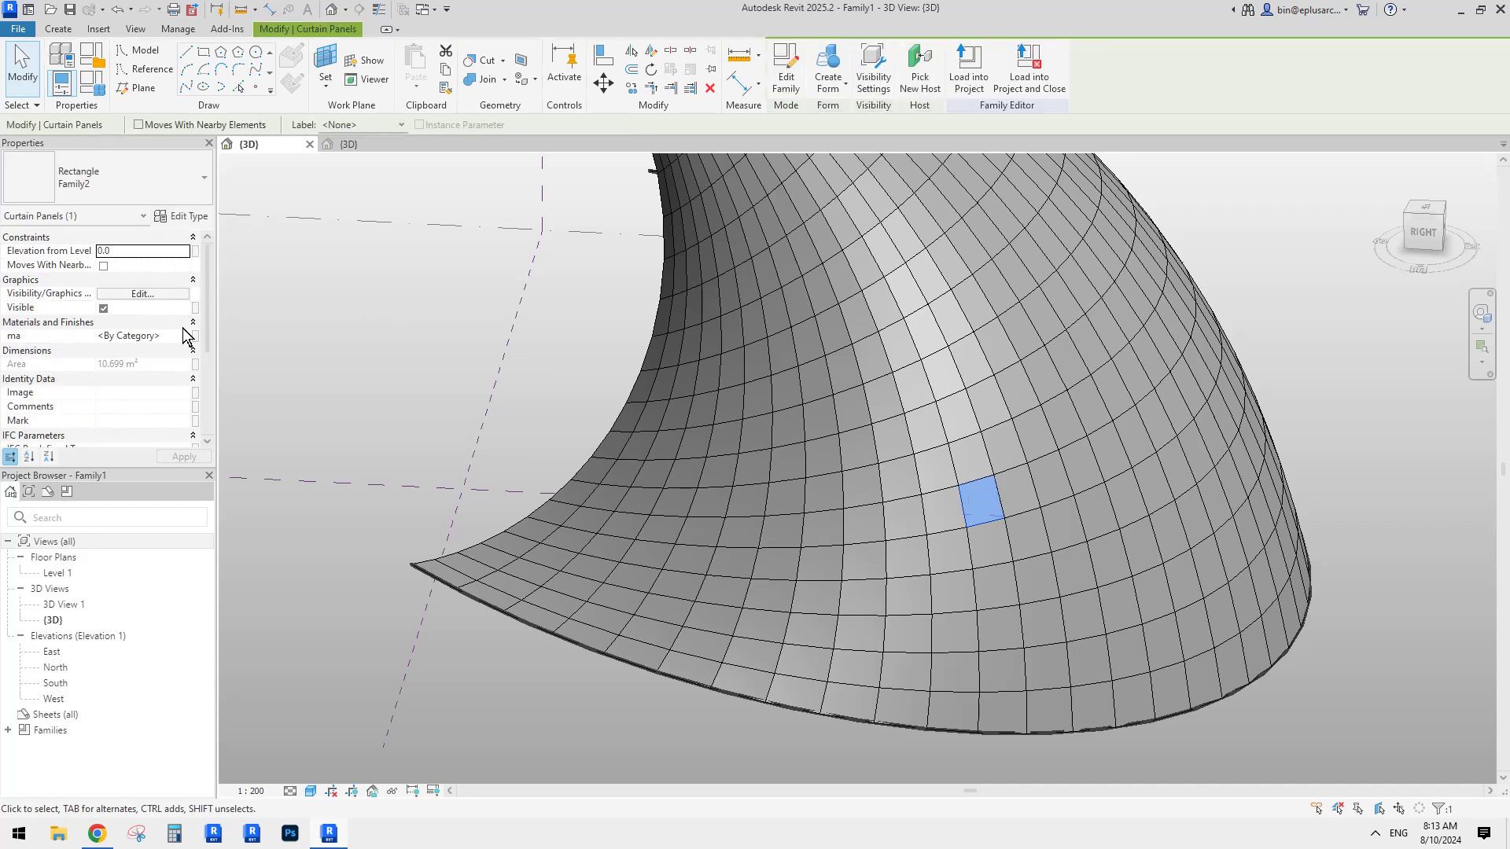
{"action": "left_click", "coordinate": [187, 338]}
{"action": "left_click", "coordinate": [188, 338]}
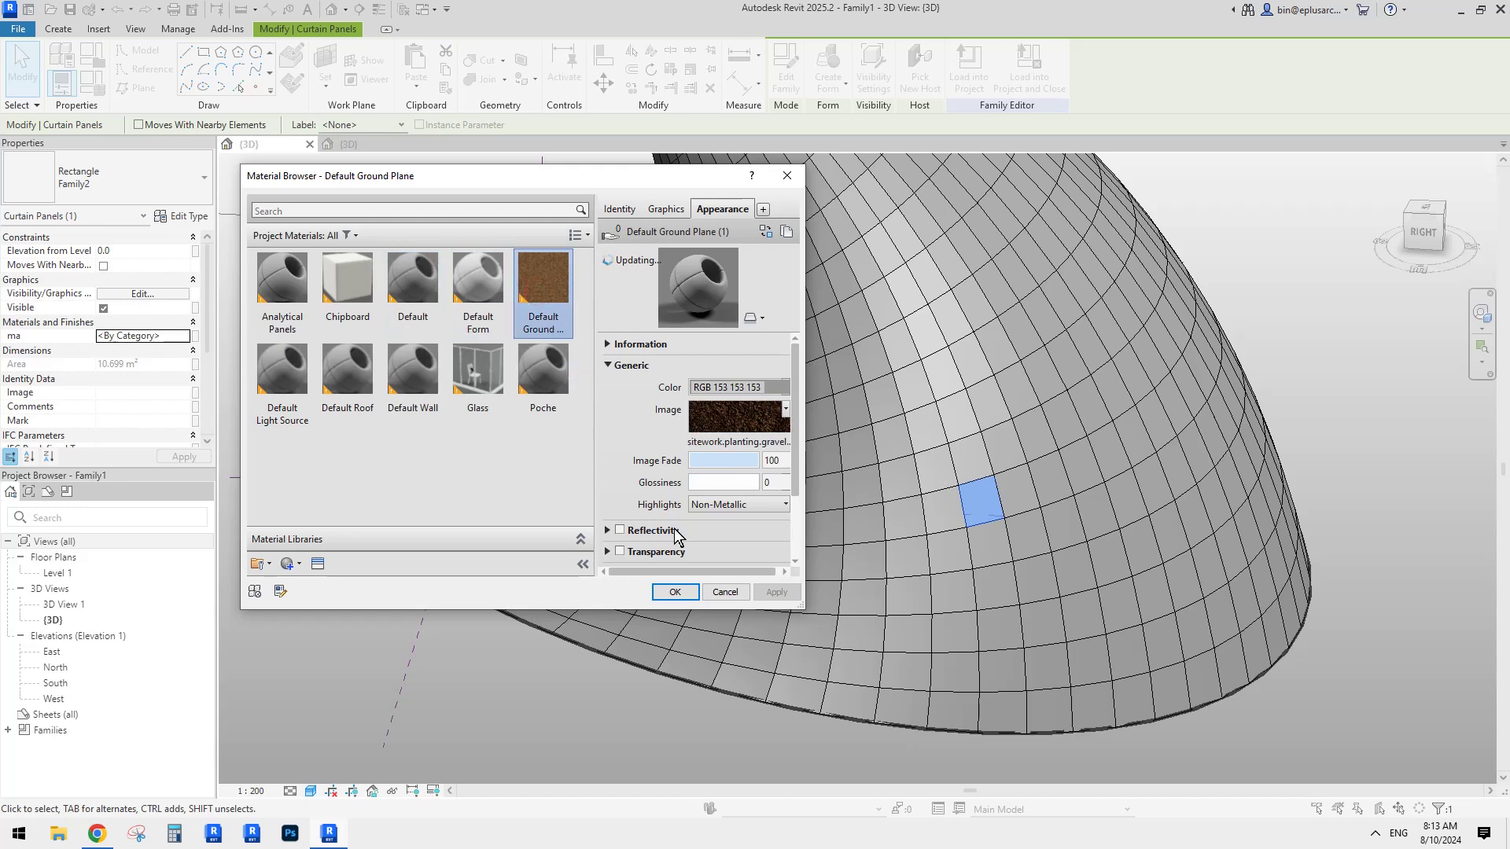
{"action": "left_click", "coordinate": [675, 591]}
{"action": "left_click", "coordinate": [1360, 445]}
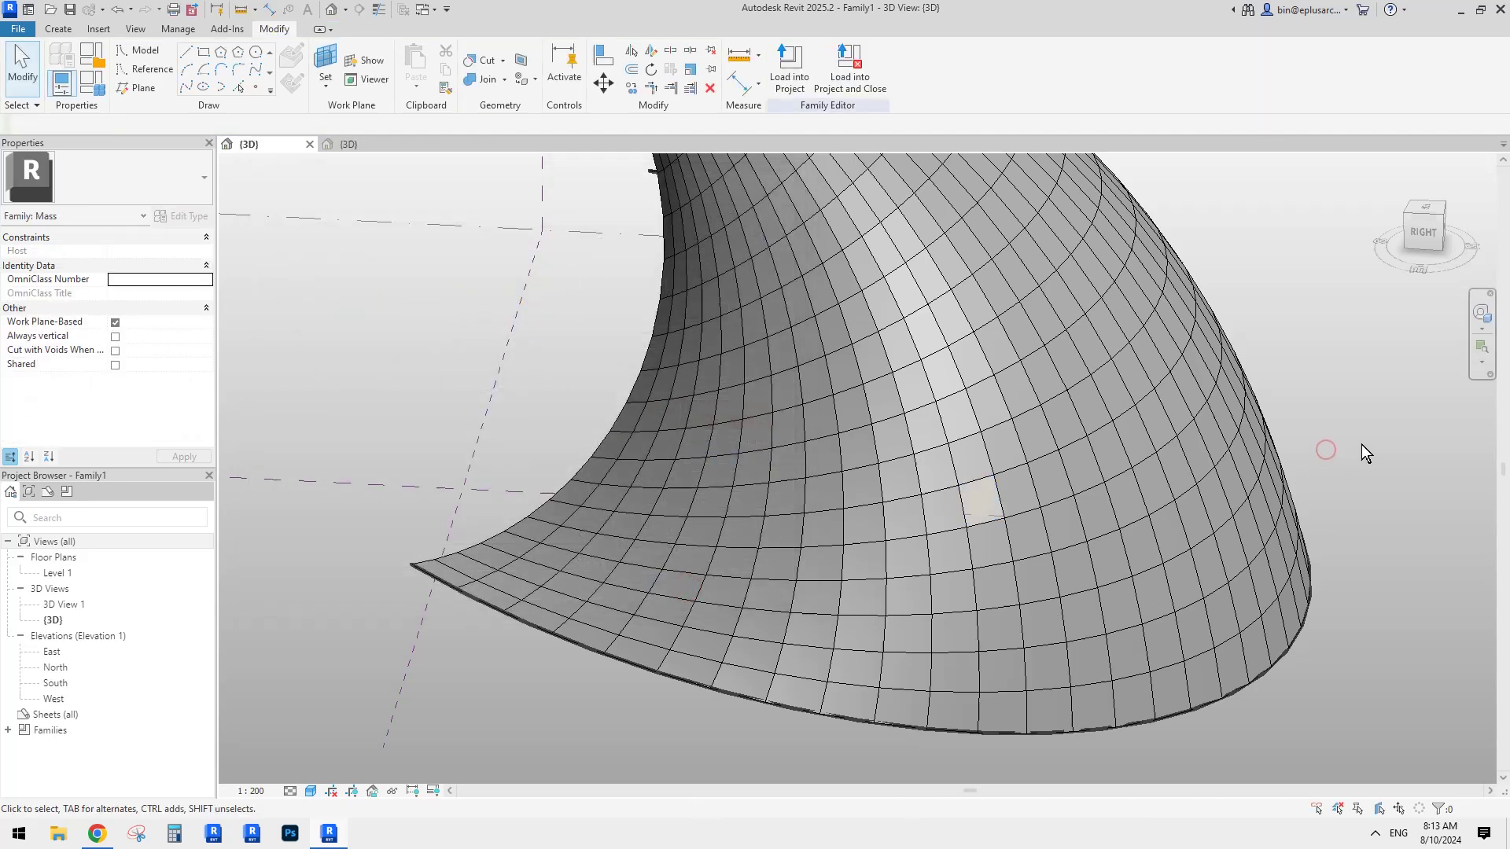
Step: Select all instances of the panel family to review their shared material property, then clear the selection
{"action": "scroll", "coordinate": [1105, 543], "scroll_direction": "down", "scroll_amount": 2}
{"action": "middle_click_drag", "start_coordinate": [1103, 575], "coordinate": [1094, 610], "text": "shift"}
{"action": "left_click", "coordinate": [999, 546]}
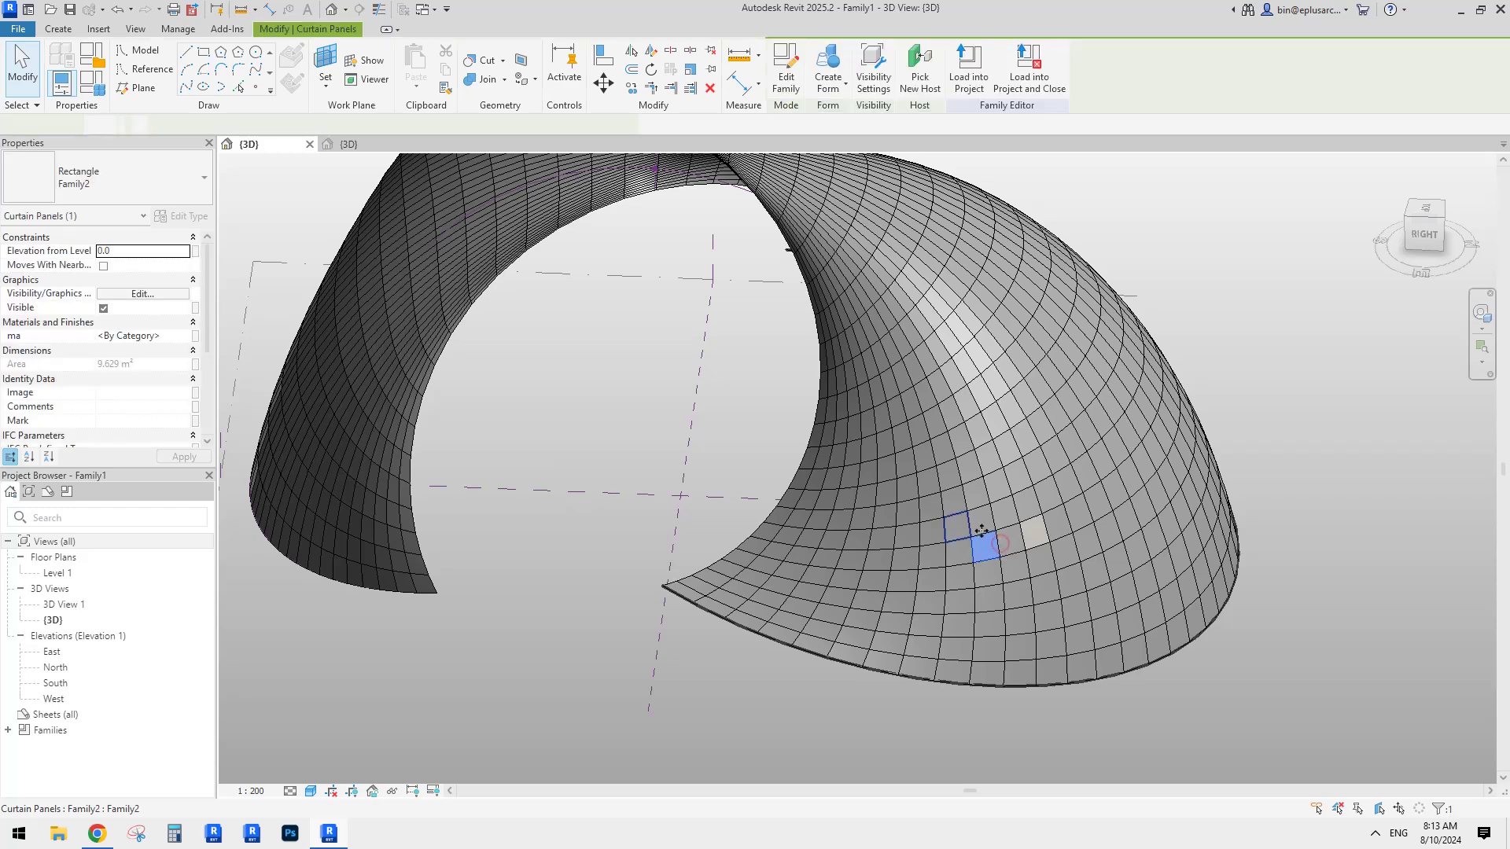
{"action": "key", "text": "s"}
{"action": "key", "text": "a"}
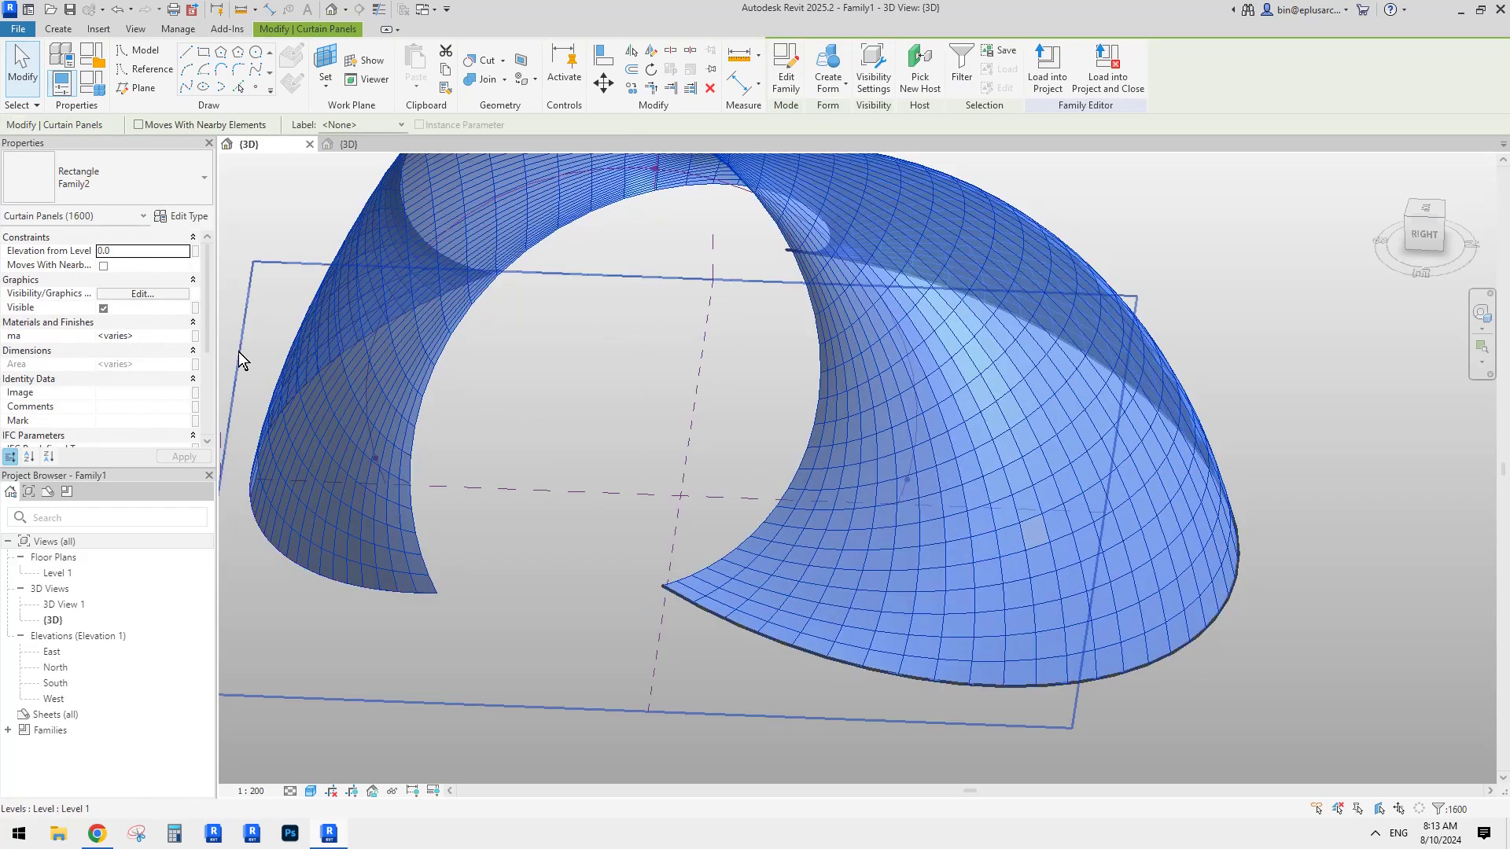
{"action": "left_click", "coordinate": [577, 376]}
Step: Check the openings in the Reddit pavilion image and delete a single panel near the recoloured one to make an opening
{"action": "middle_click_drag", "start_coordinate": [1043, 427], "coordinate": [1202, 508], "text": "shift"}
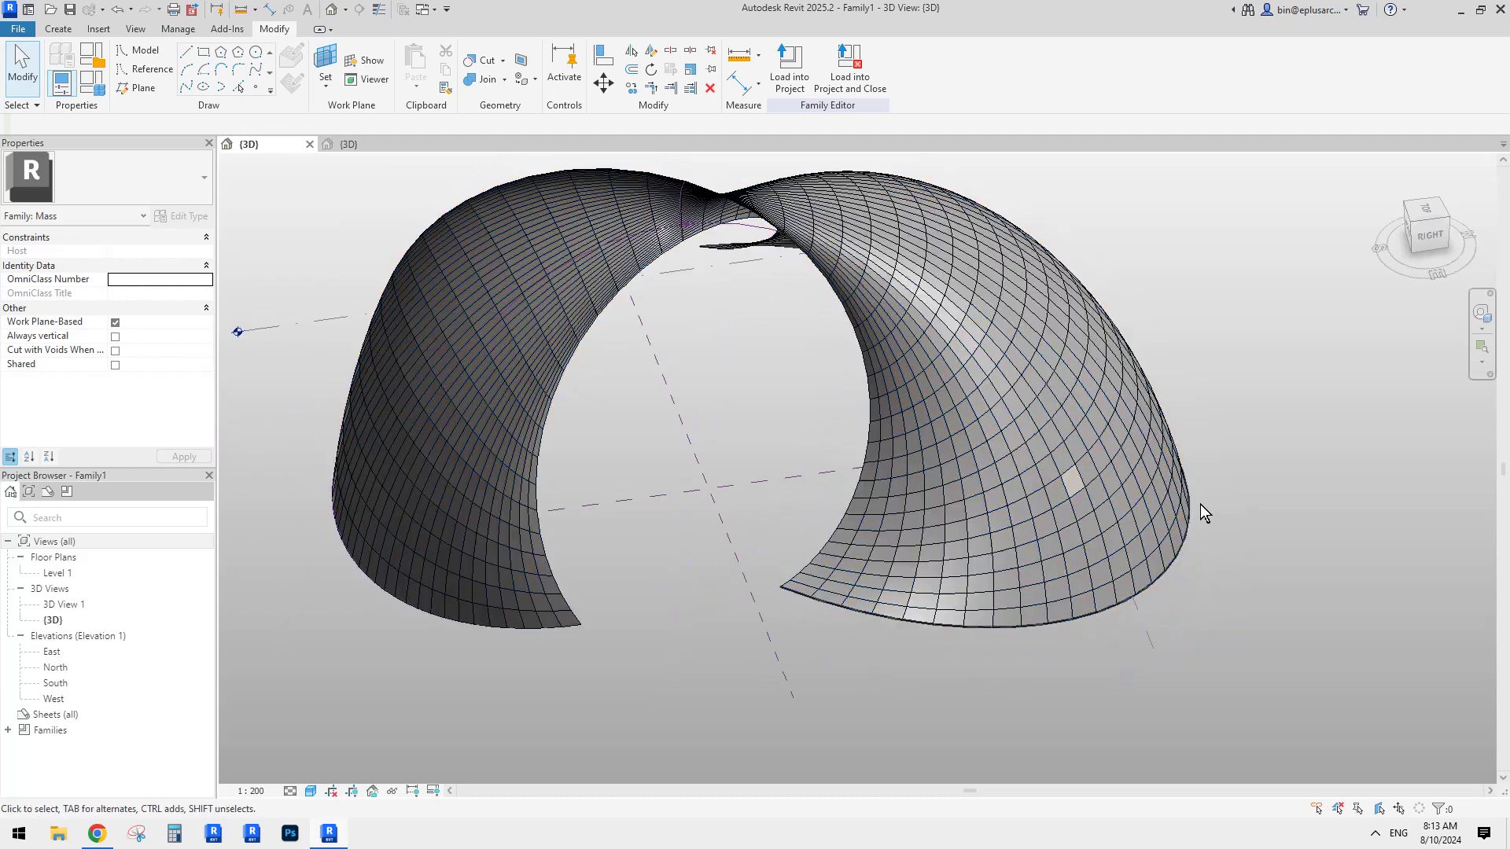
{"action": "middle_click_drag", "start_coordinate": [1049, 398], "coordinate": [930, 358], "text": "shift"}
{"action": "middle_click_drag", "start_coordinate": [859, 415], "coordinate": [815, 366], "text": "shift"}
{"action": "scroll", "coordinate": [995, 454], "scroll_direction": "up", "scroll_amount": 5}
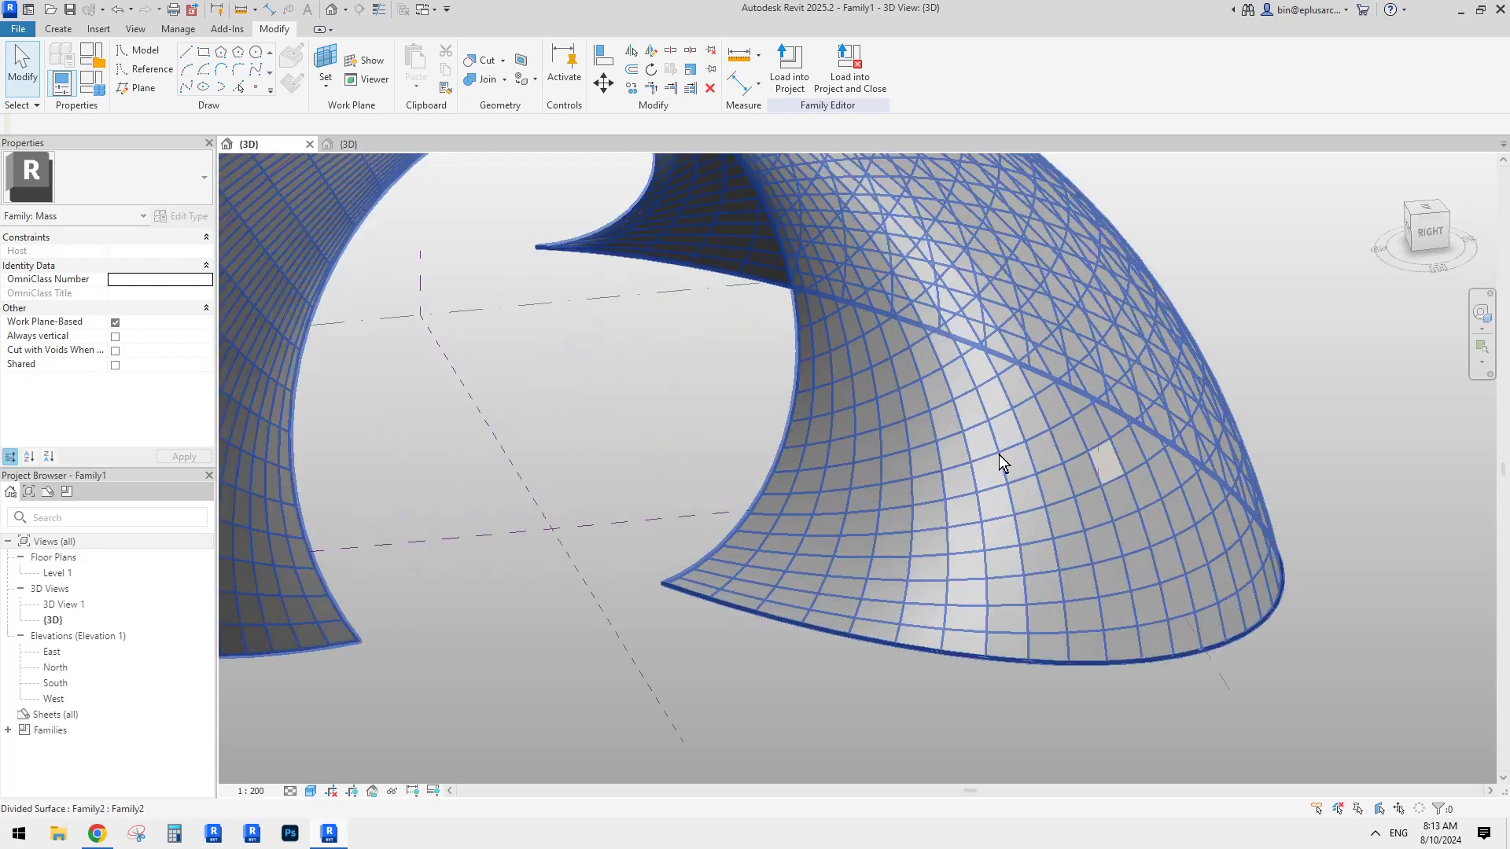
{"action": "left_click", "coordinate": [989, 442]}
{"action": "left_click", "coordinate": [988, 439]}
{"action": "middle_click_drag", "start_coordinate": [1054, 478], "coordinate": [1049, 498], "text": "shift"}
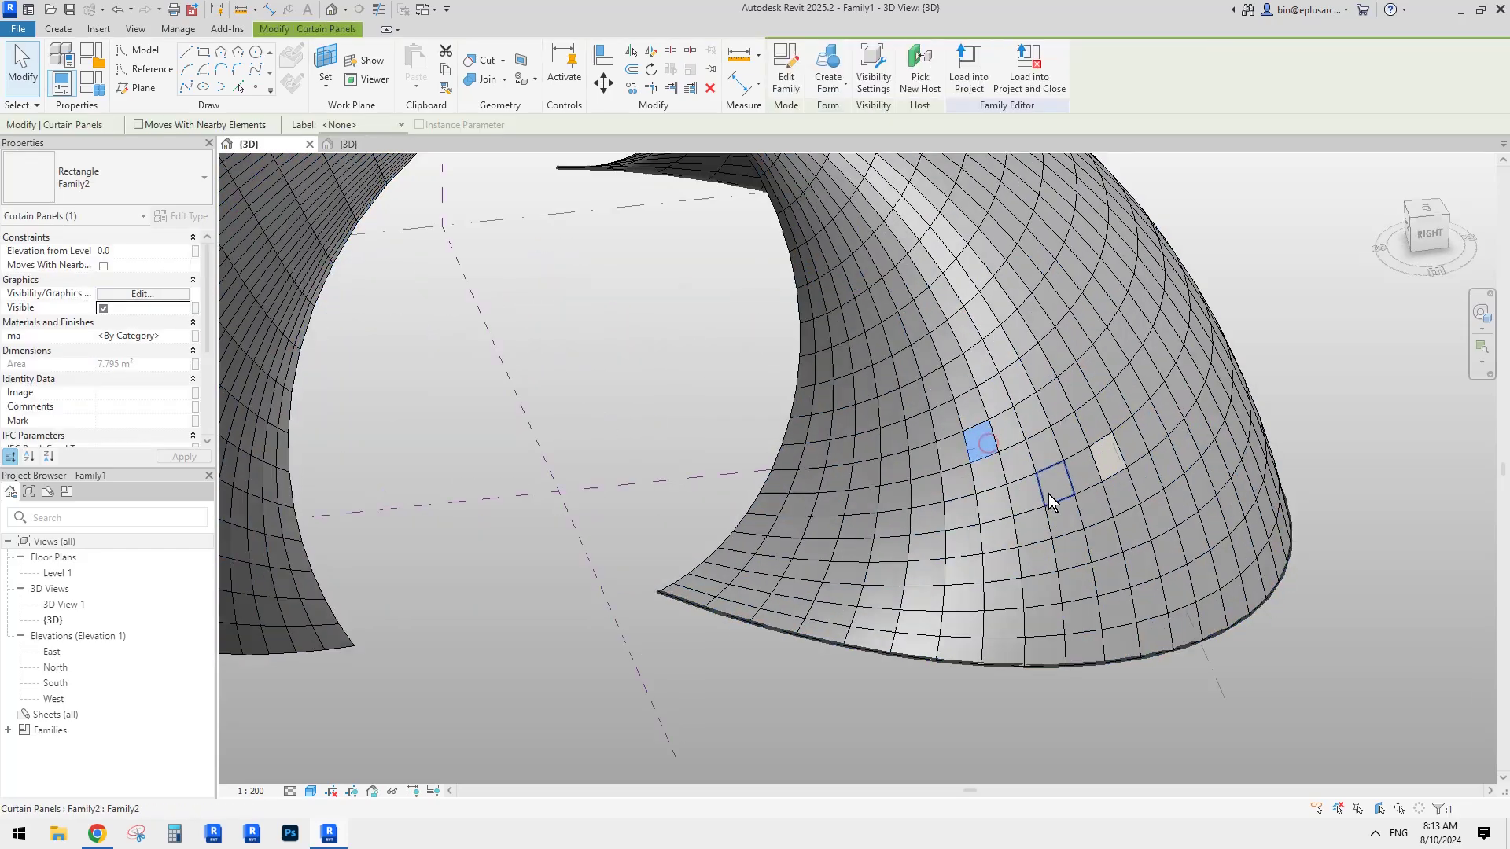
{"action": "left_click", "coordinate": [97, 833]}
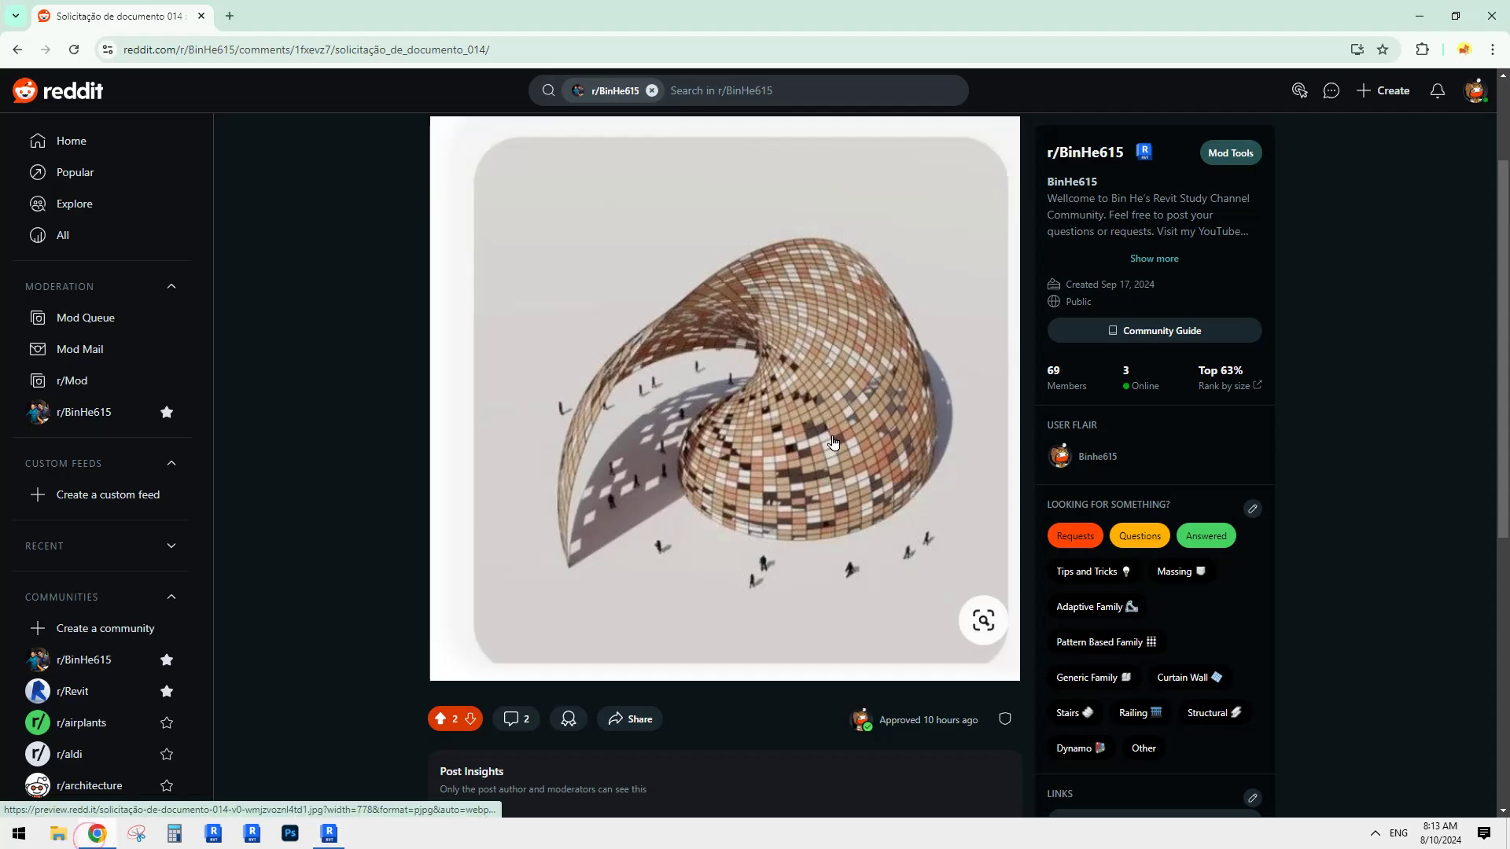
{"action": "left_click", "coordinate": [327, 832]}
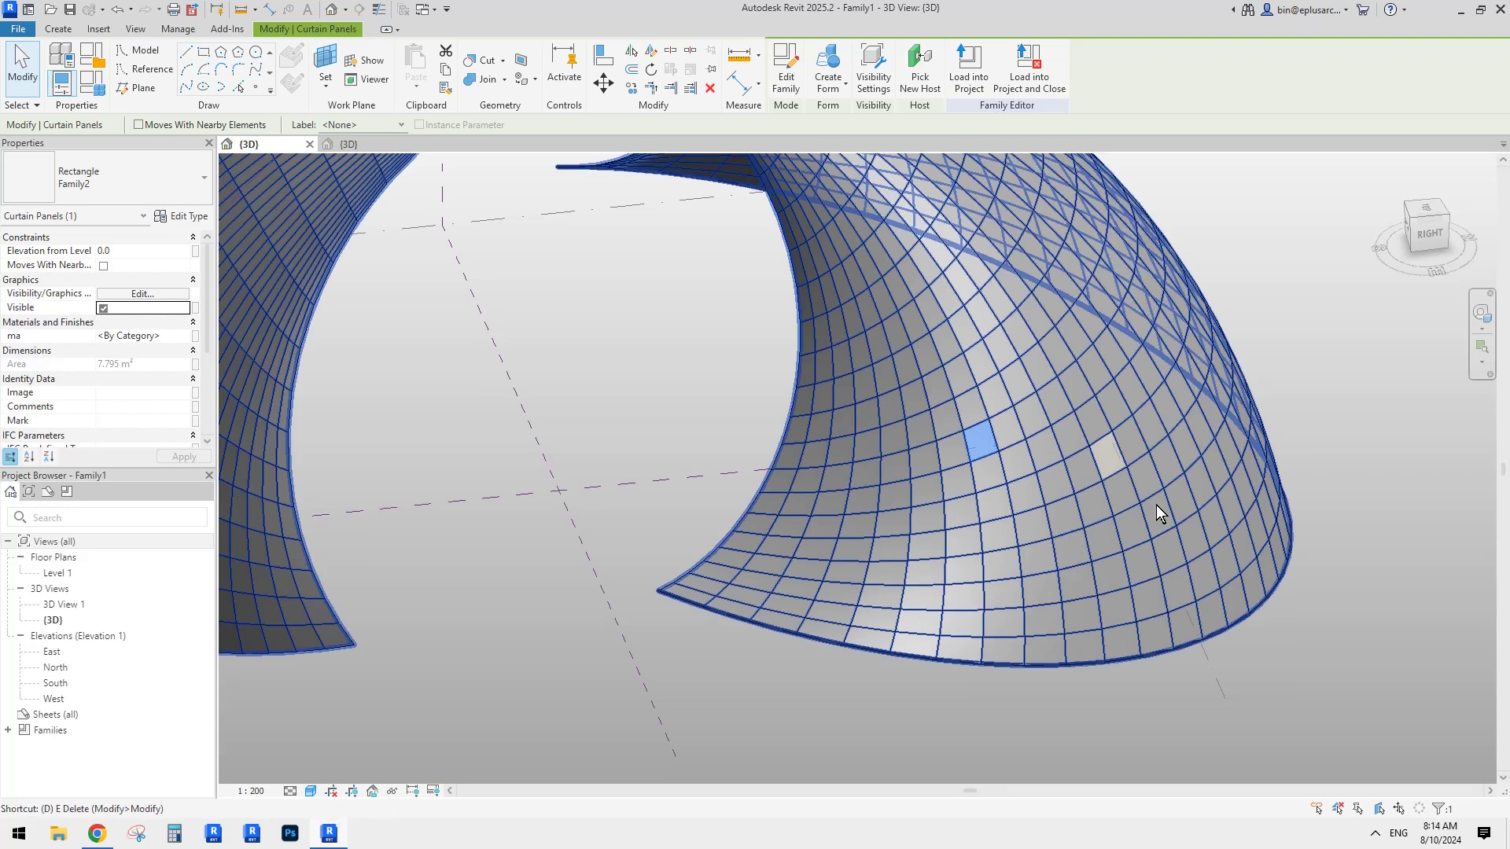
{"action": "key", "text": "Escape"}
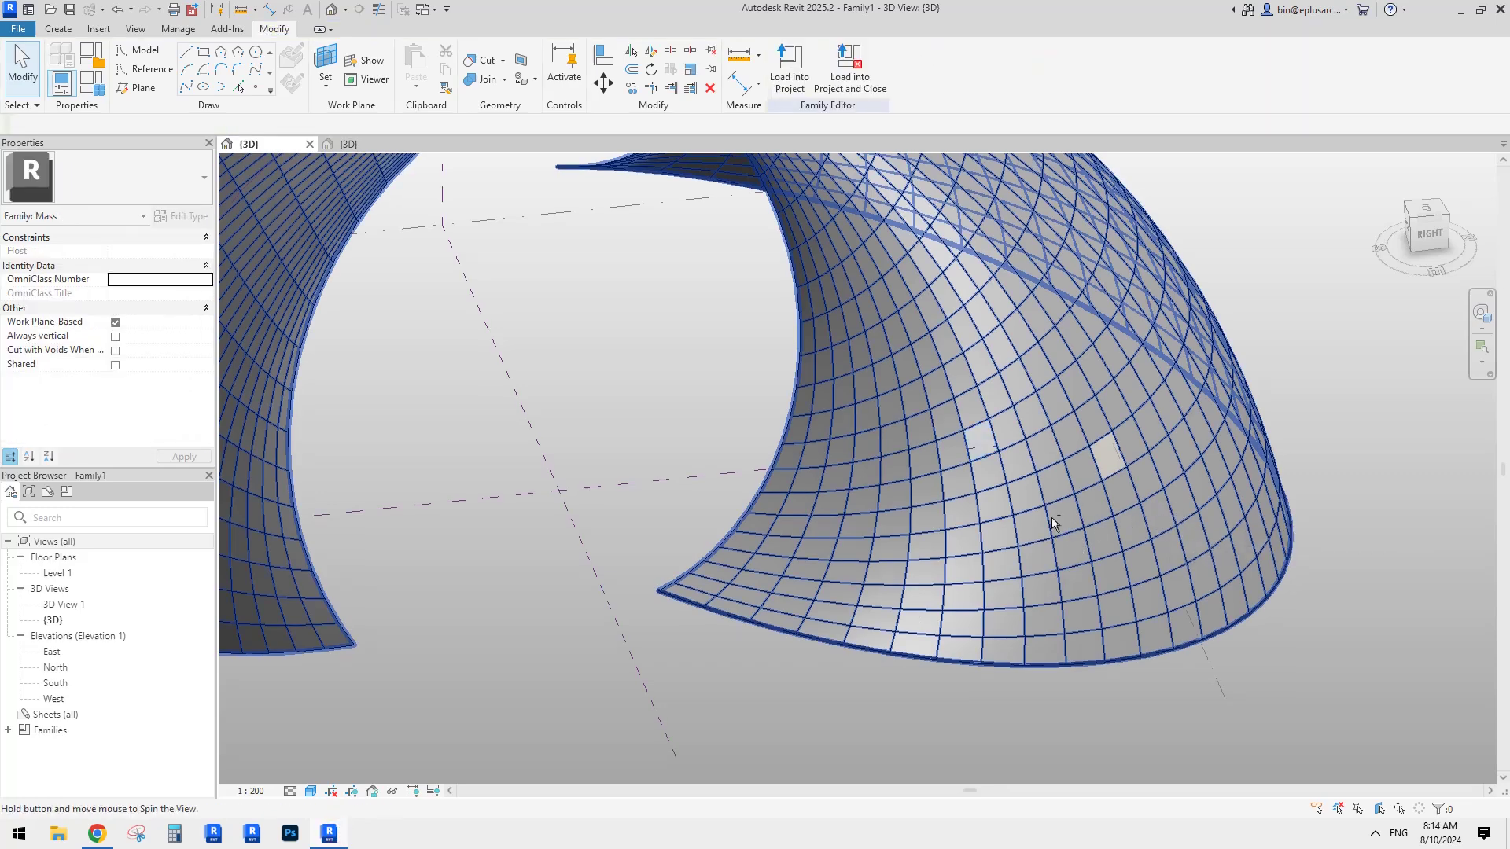
Step: Delete a second panel diagonally below the first opening and view the perforated shell as a whole
{"action": "middle_click_drag", "start_coordinate": [1171, 508], "coordinate": [993, 513], "text": "shift"}
{"action": "left_click", "coordinate": [1008, 513]}
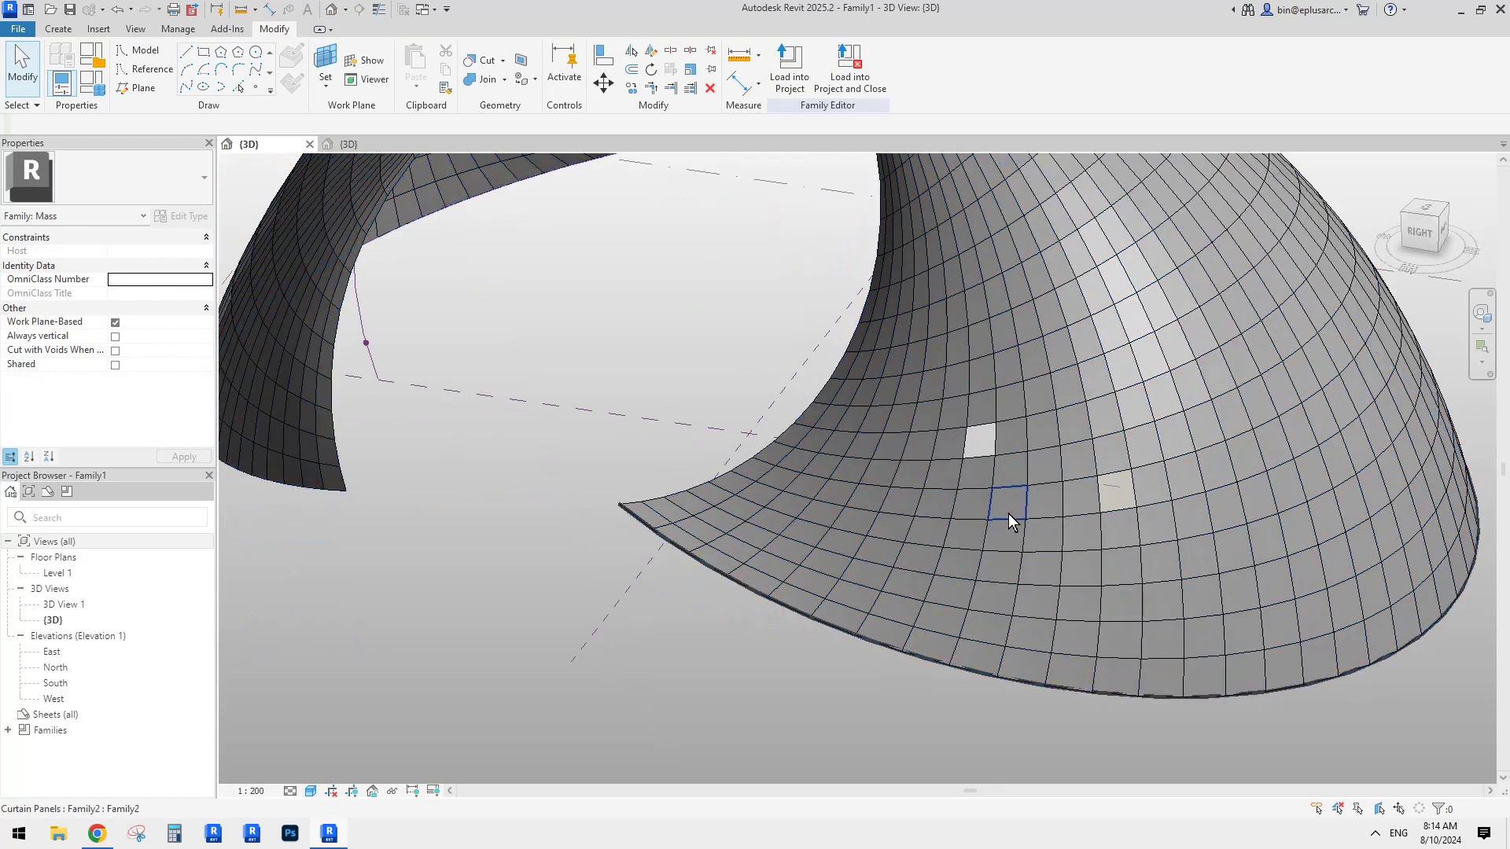
{"action": "key", "text": "Delete"}
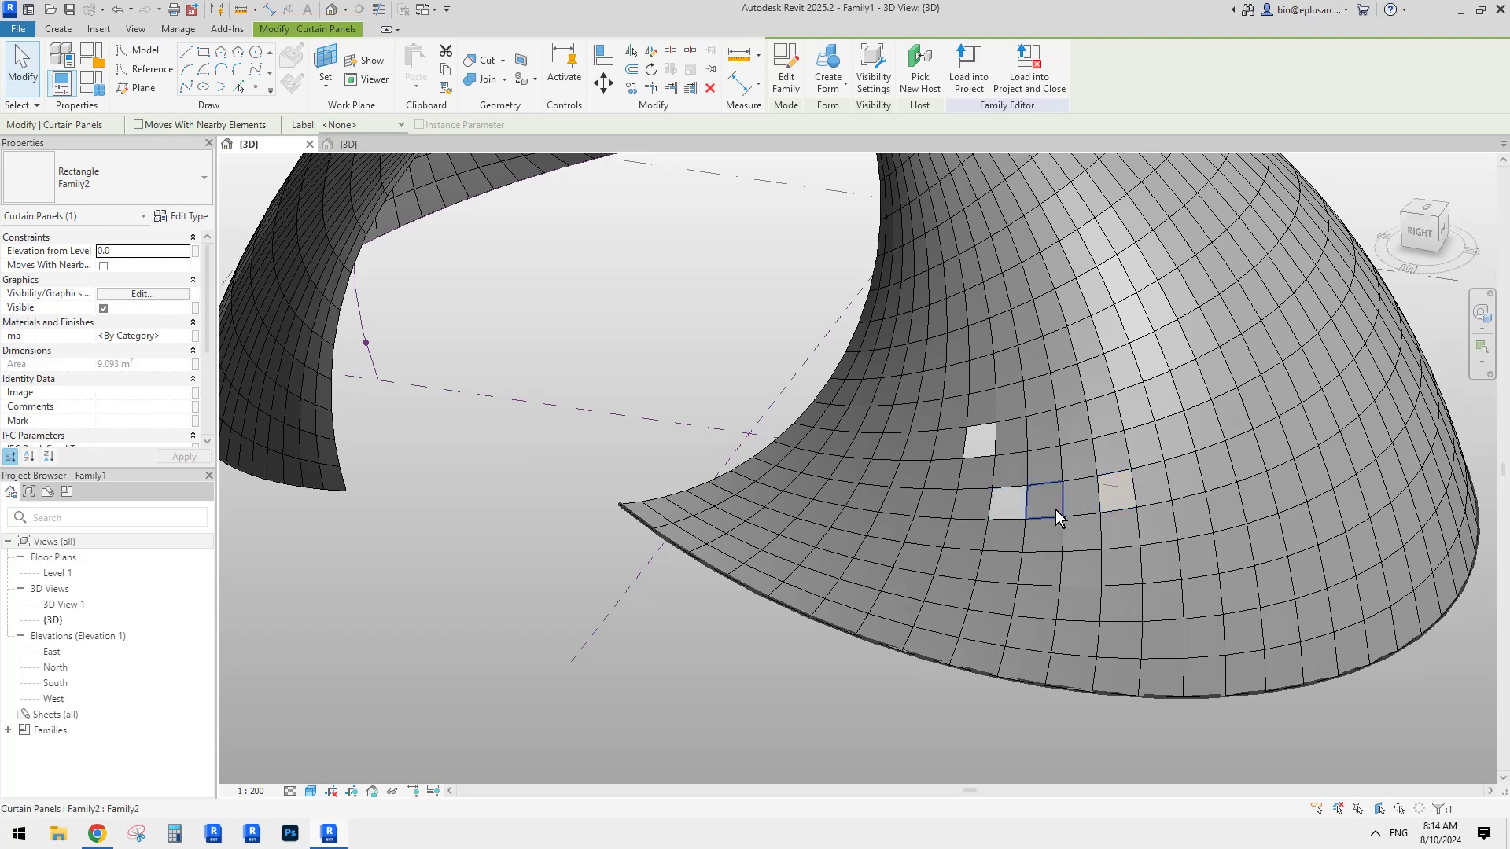
{"action": "middle_click_drag", "start_coordinate": [812, 666], "coordinate": [932, 535], "text": "shift"}
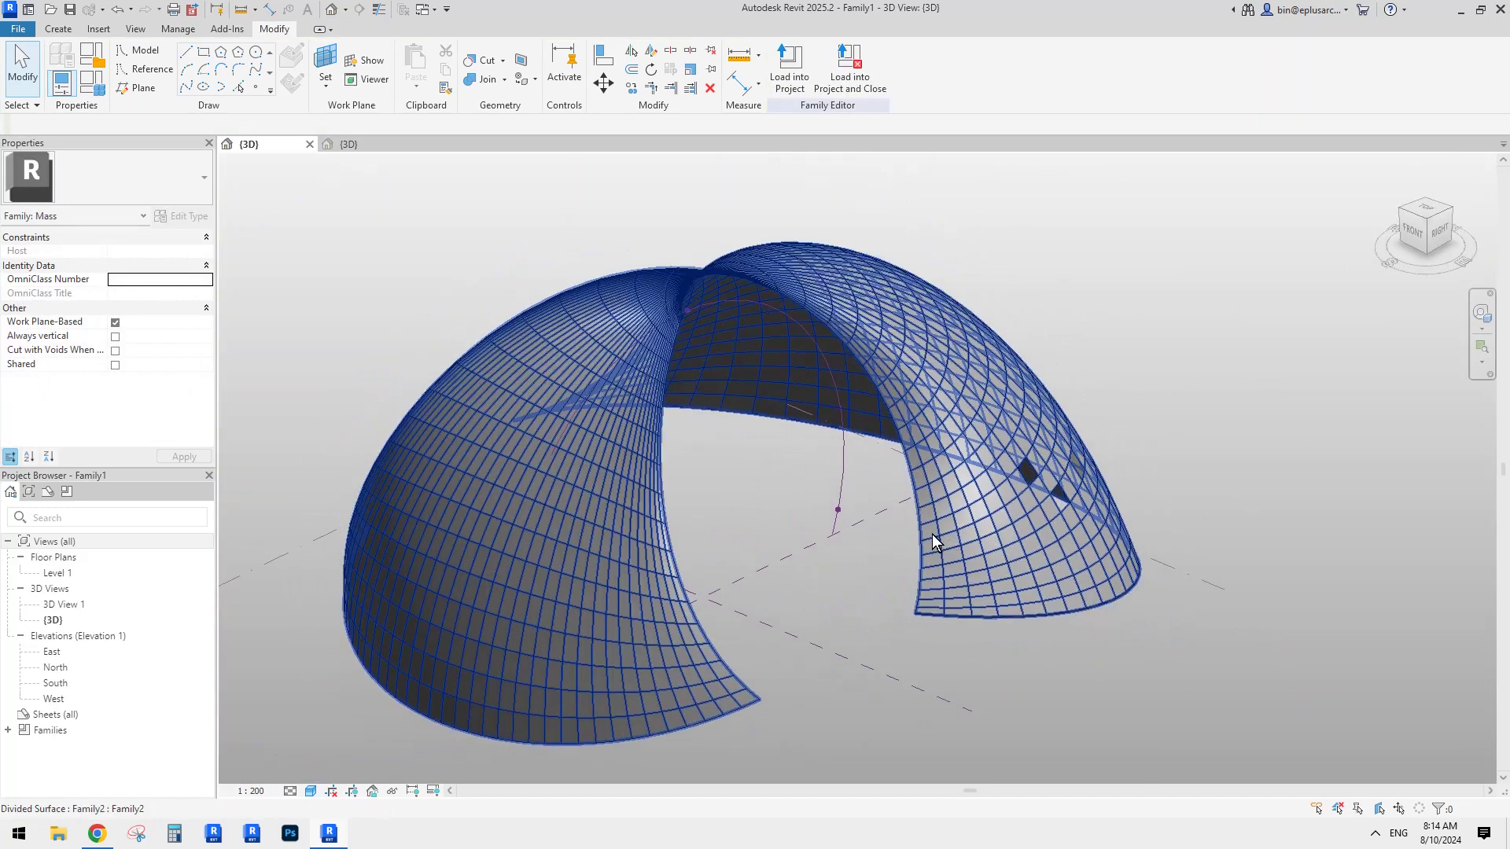